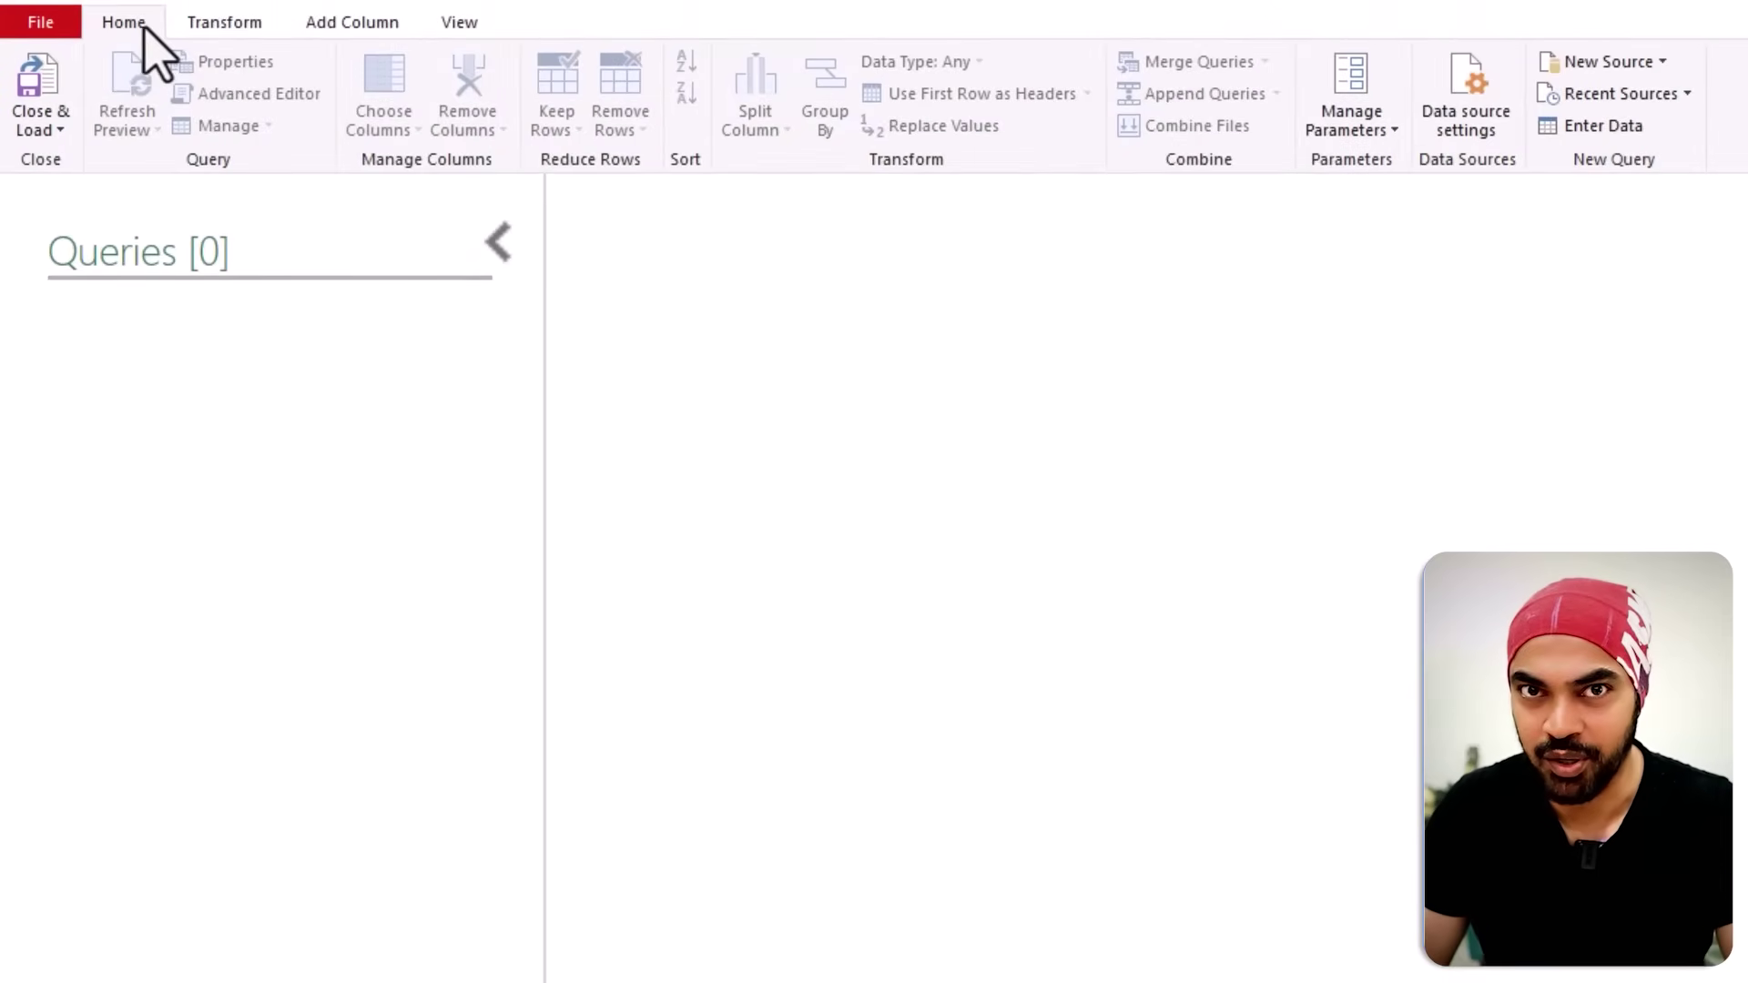
# Step: Create a new parameter named File with the full path to Excel File.xlsx as its current value
pyautogui.click(1370, 135)
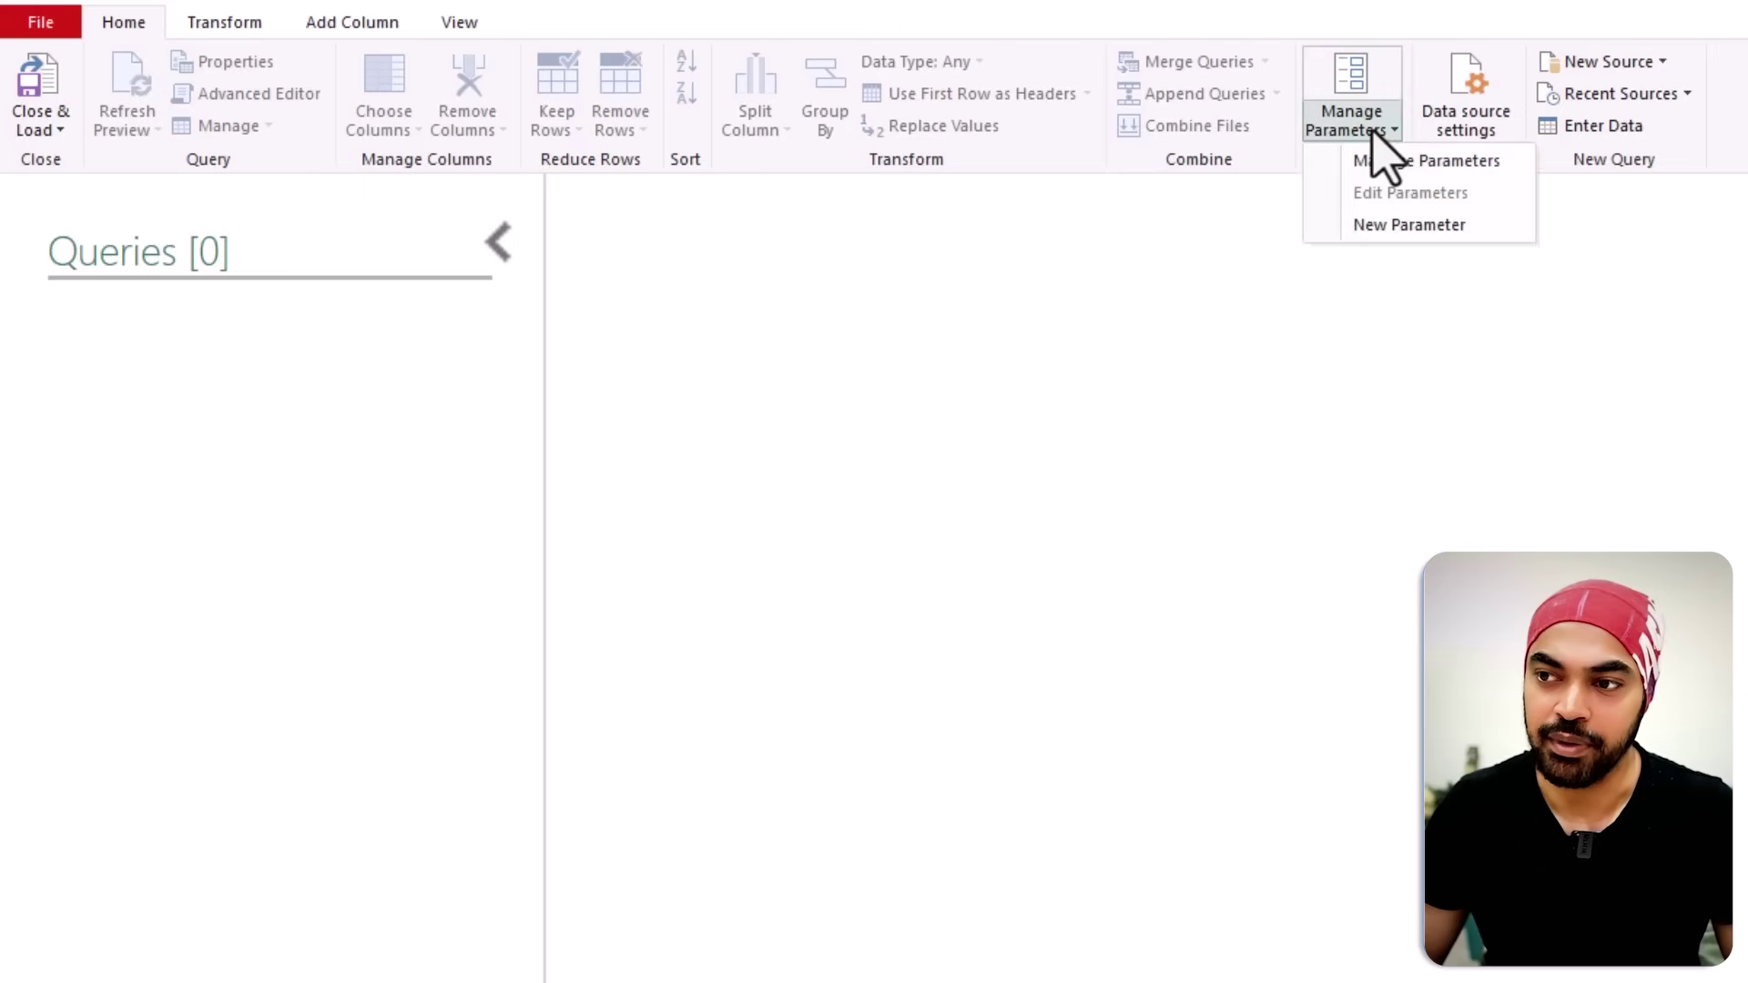
pyautogui.click(1420, 225)
pyautogui.write('Fi')
pyautogui.click(890, 534)
pyautogui.hotkey('ctrl', 'v')
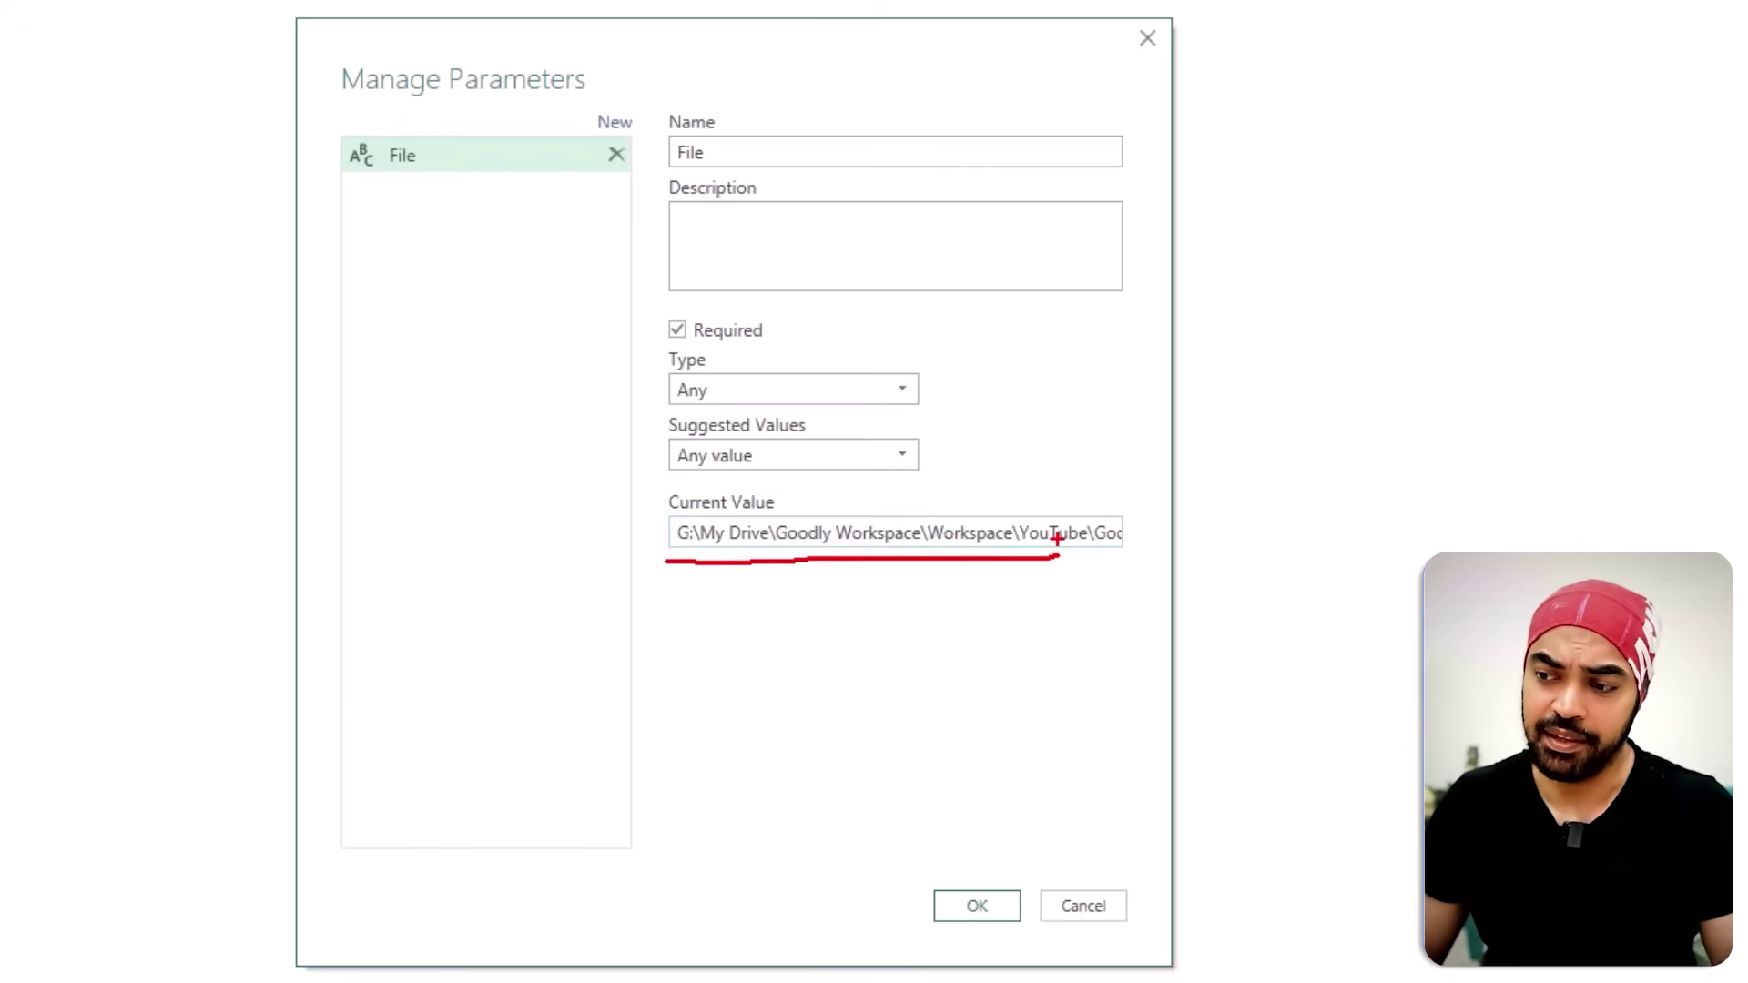
pyautogui.click(976, 906)
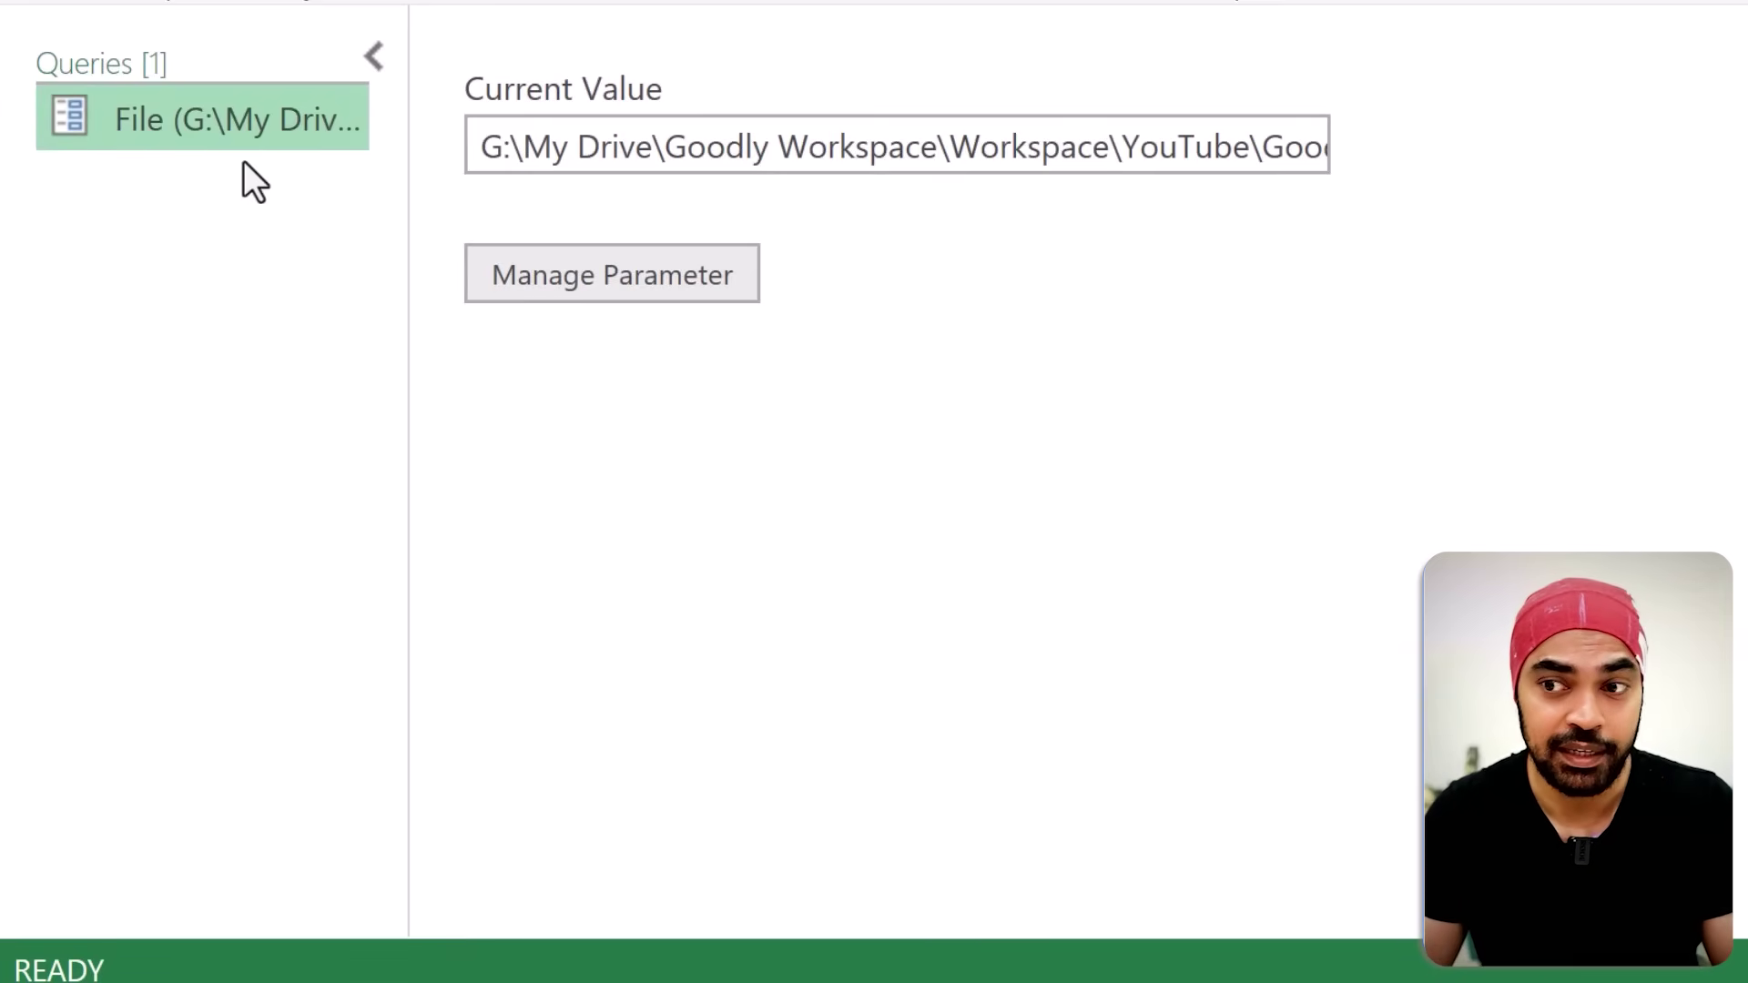
pyautogui.moveTo(523, 145); pyautogui.dragTo(848, 136)
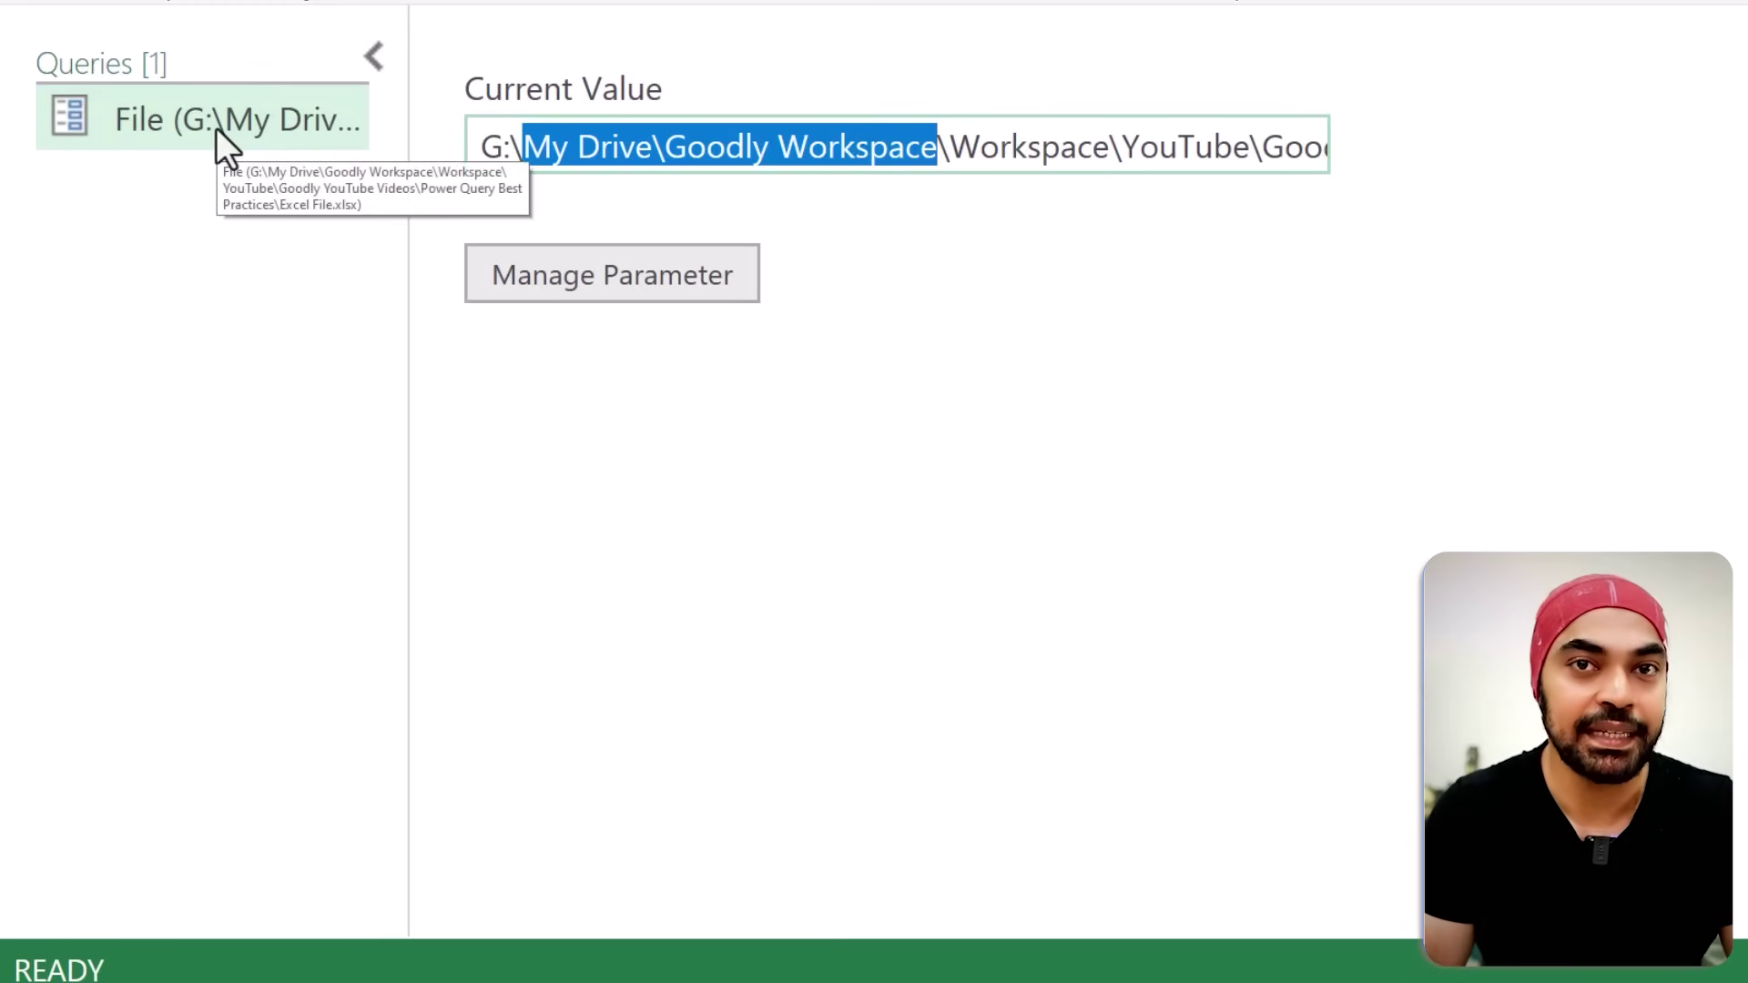
# Step: Add a blank query and name it Source File
pyautogui.rightClick(201, 221)
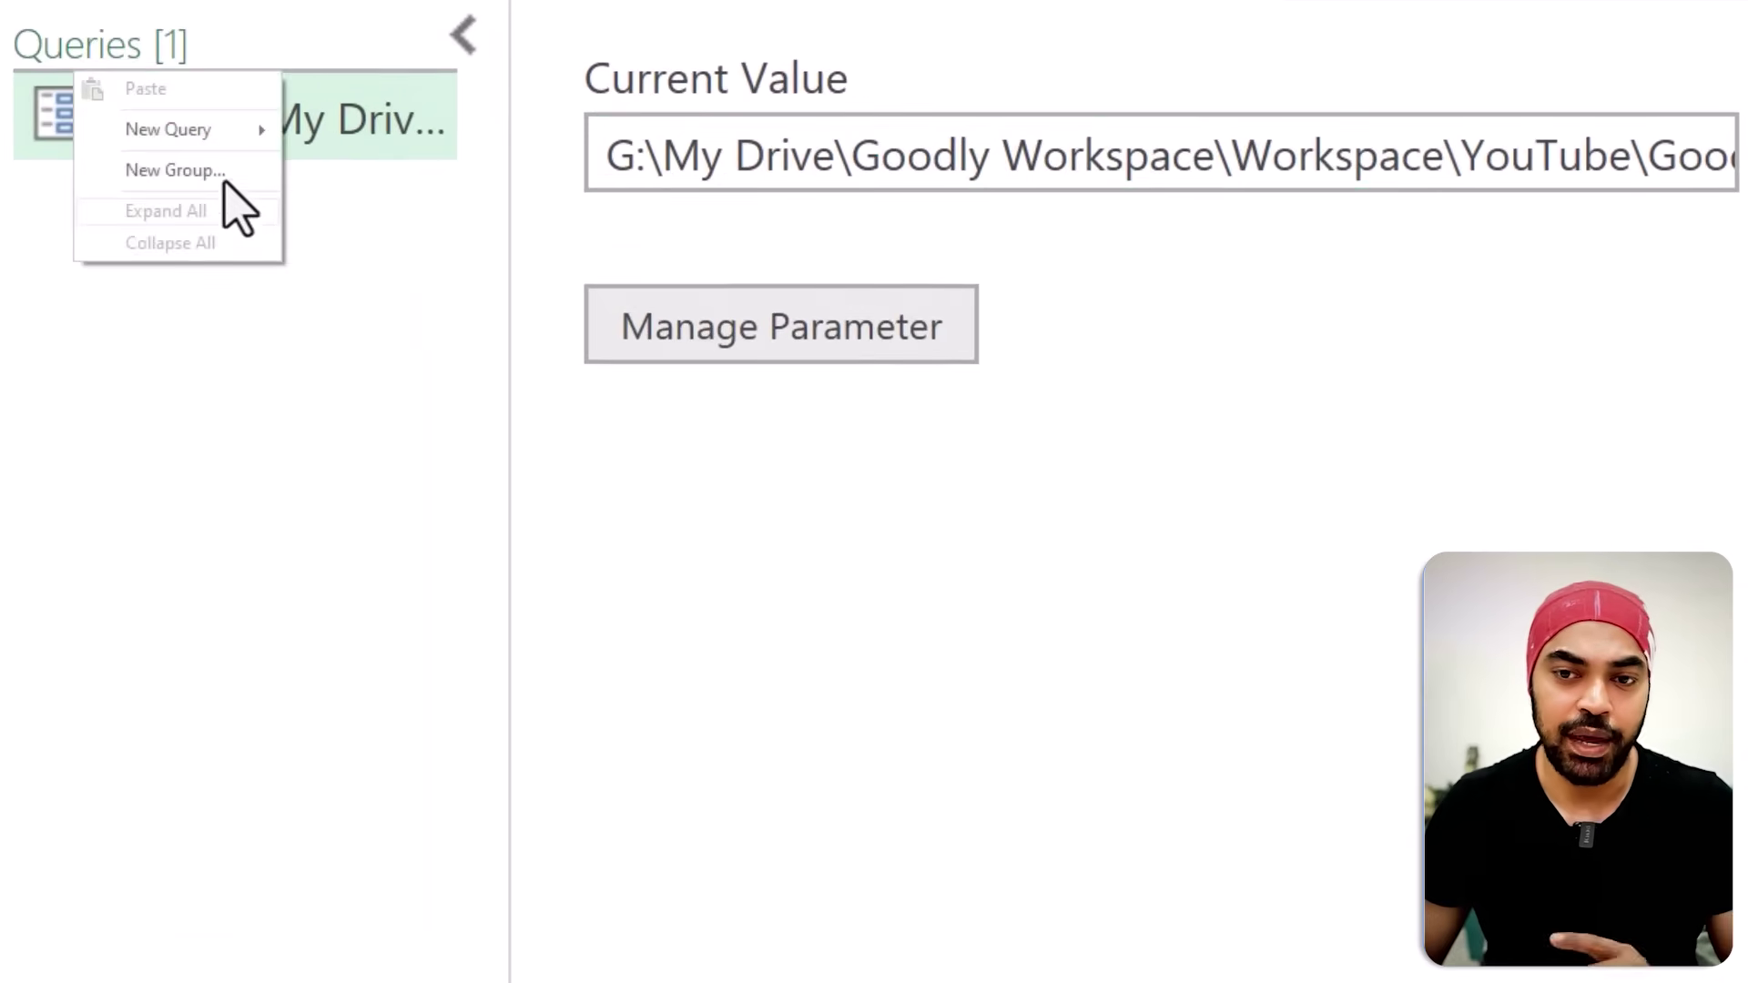
pyautogui.moveTo(209, 136)
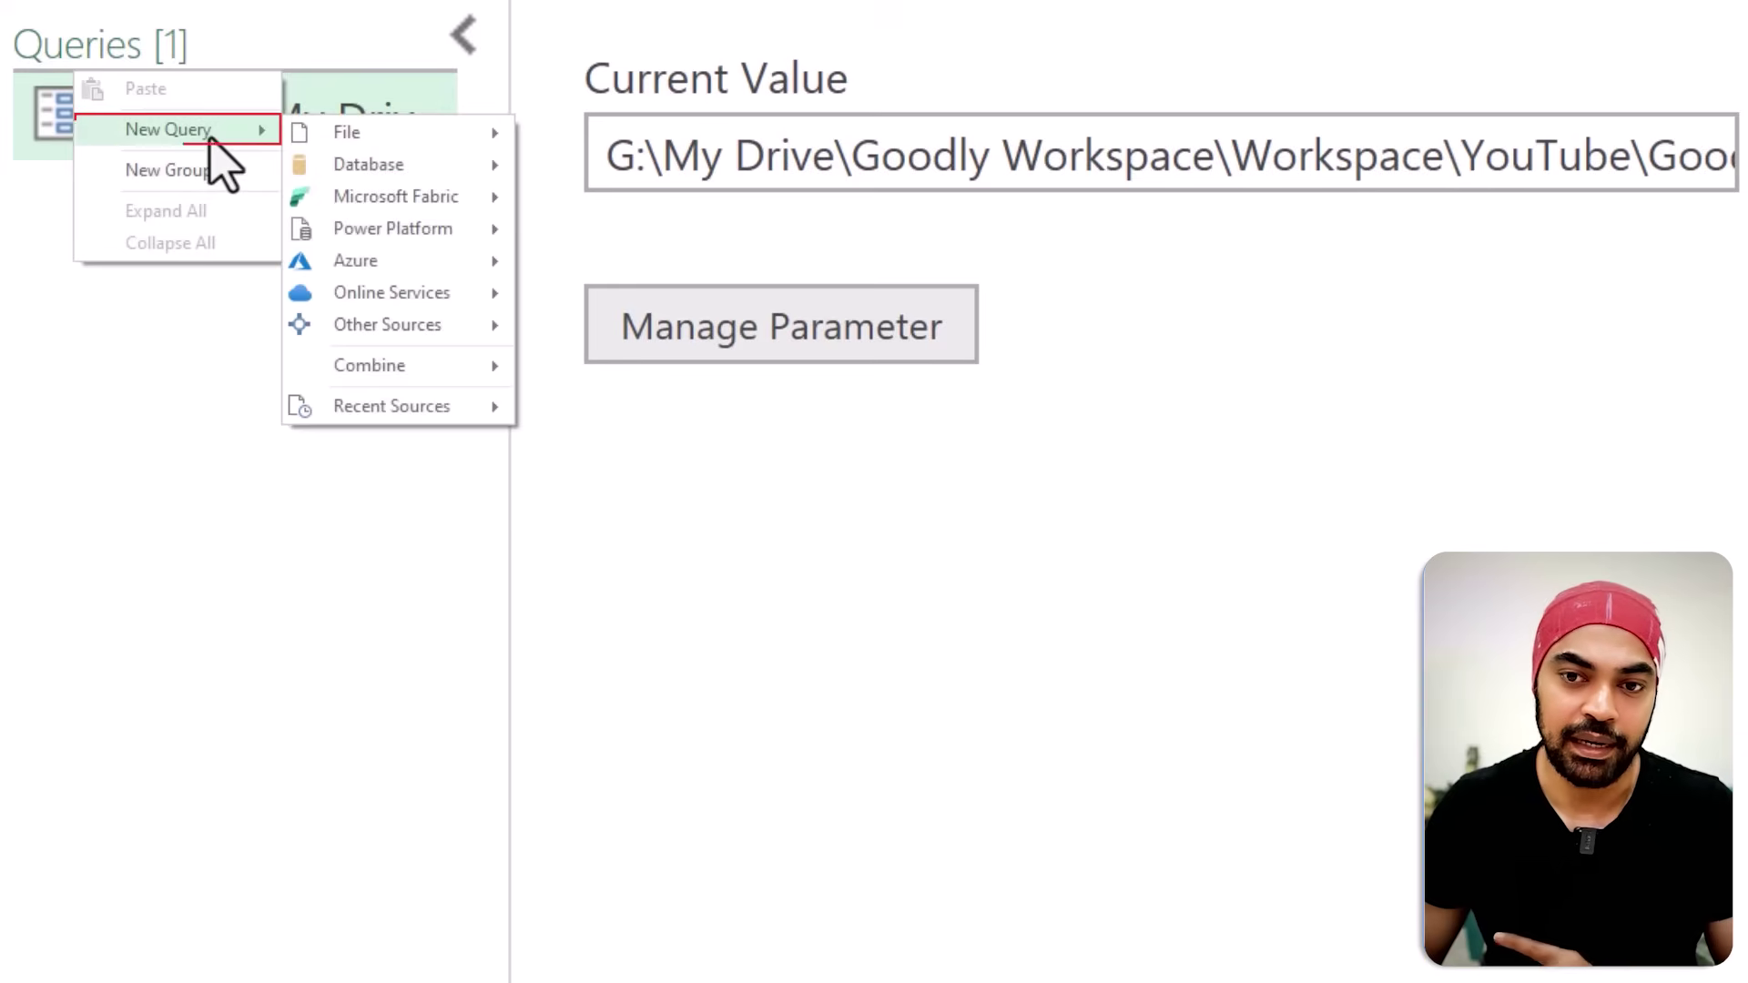
pyautogui.moveTo(460, 329)
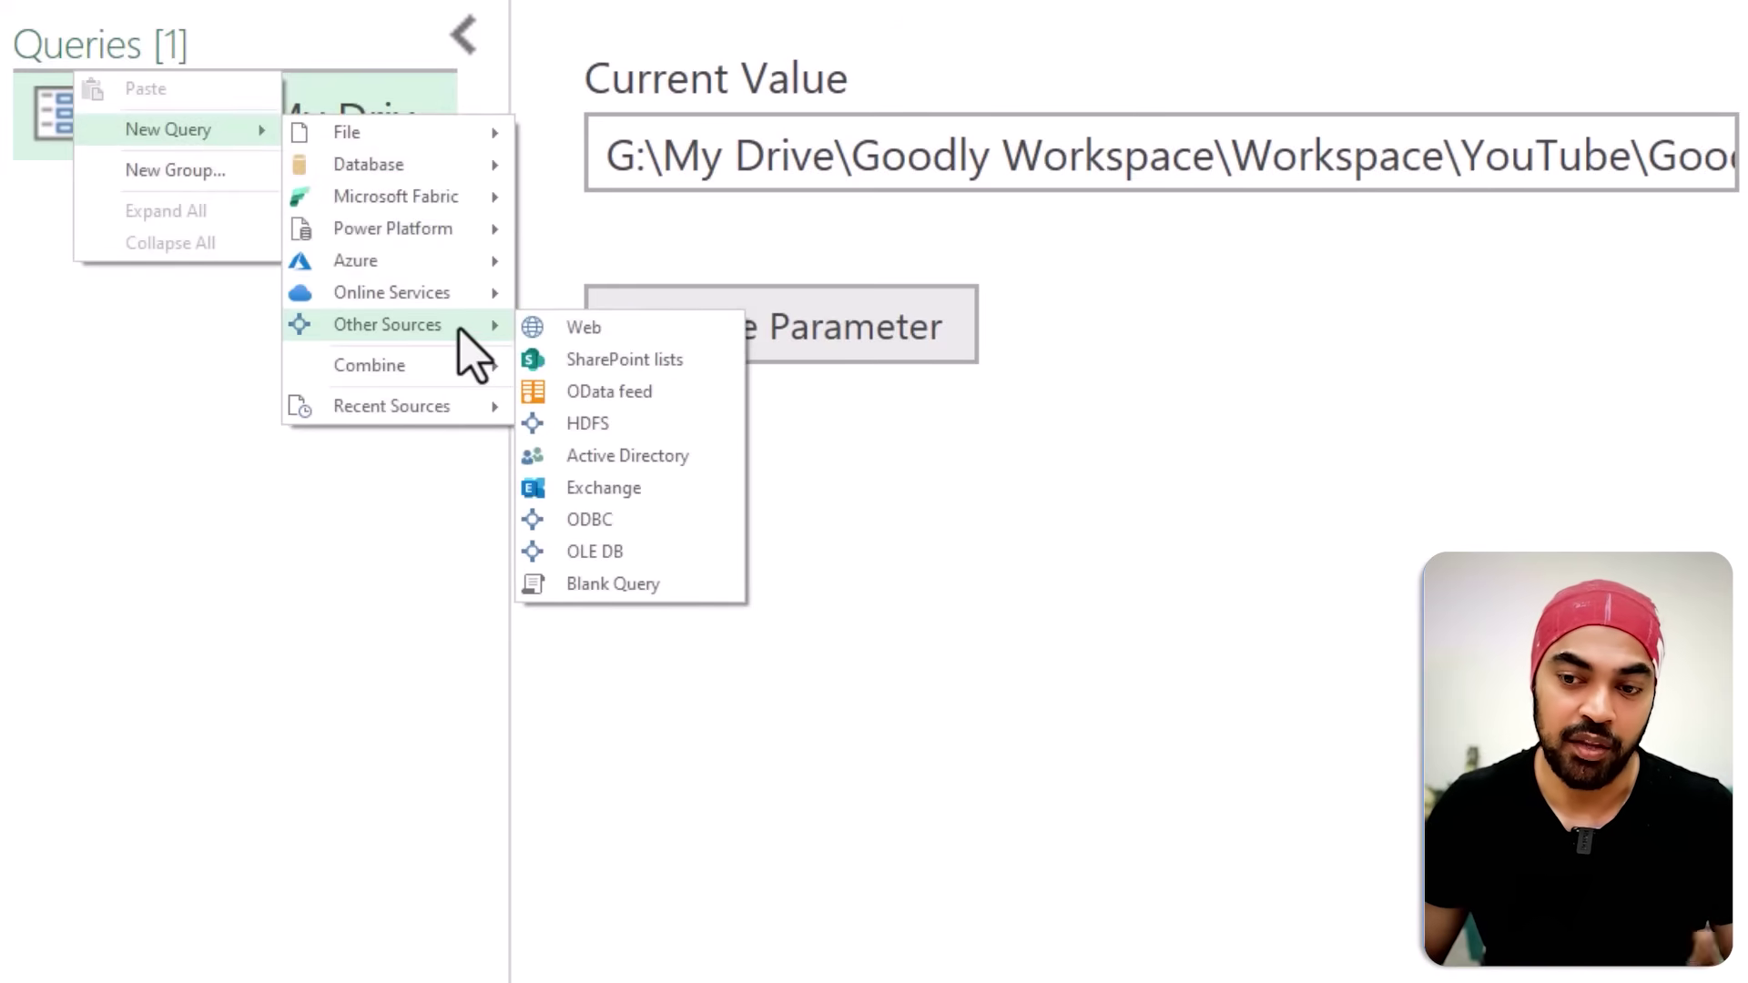
pyautogui.click(612, 585)
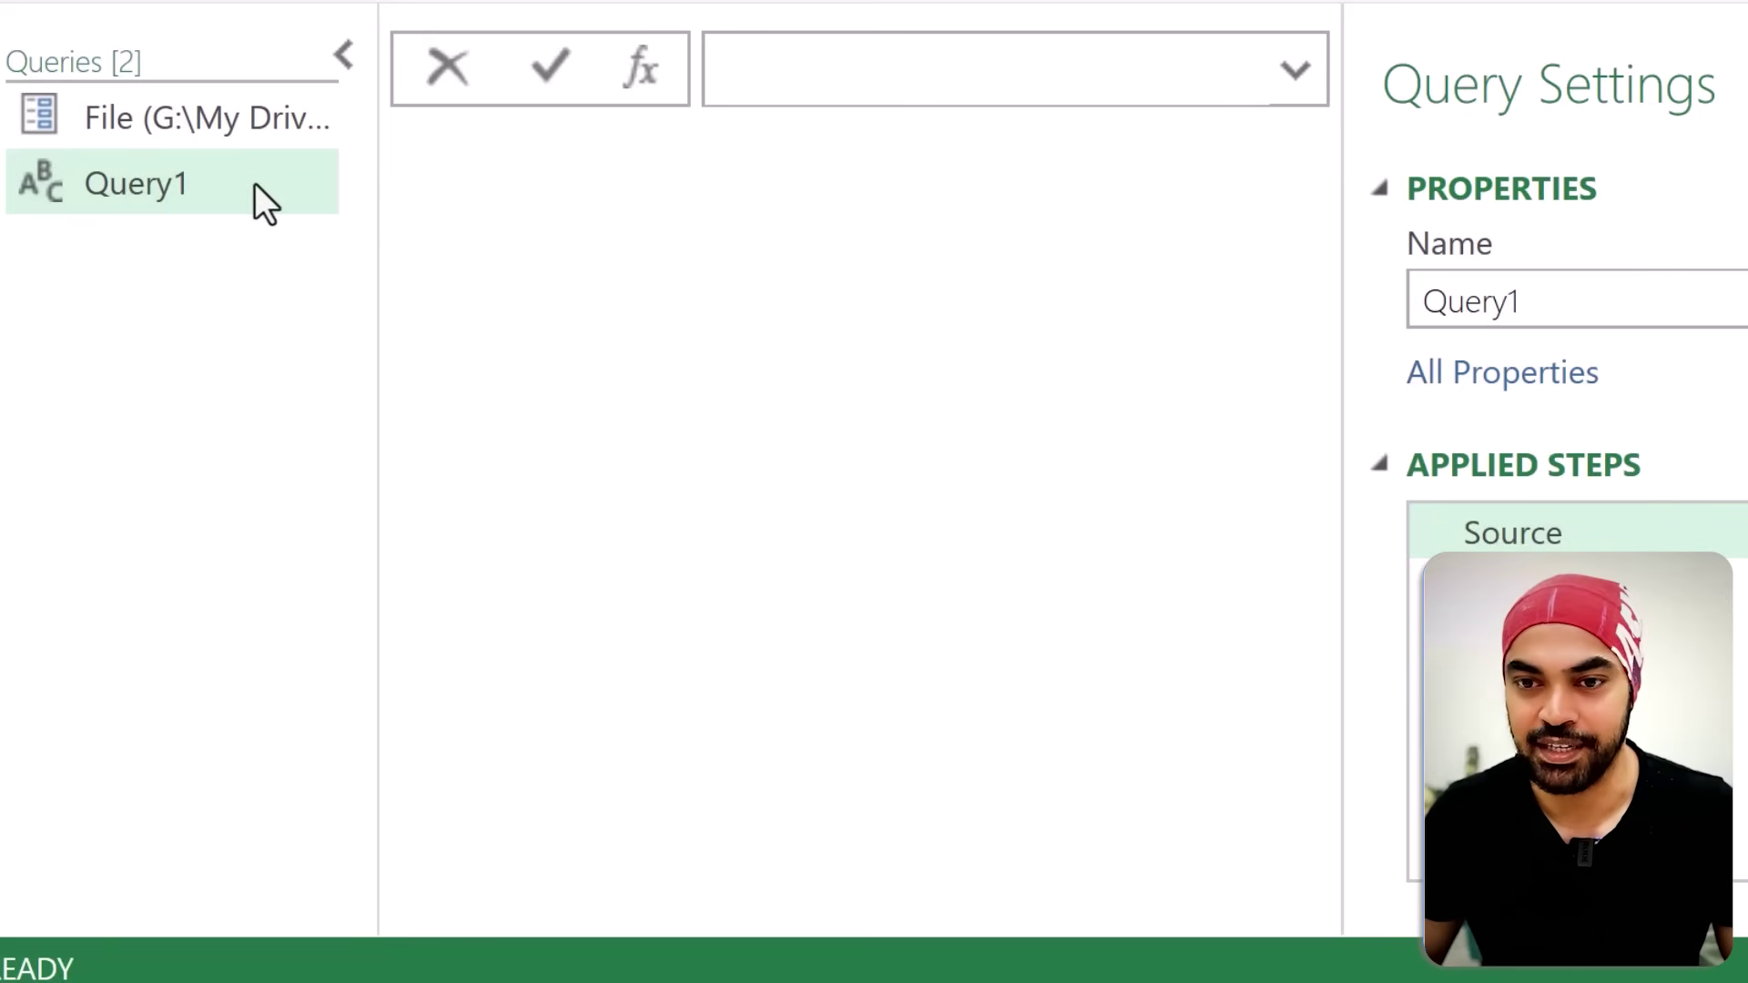
pyautogui.click(1591, 302)
pyautogui.write('Source File')
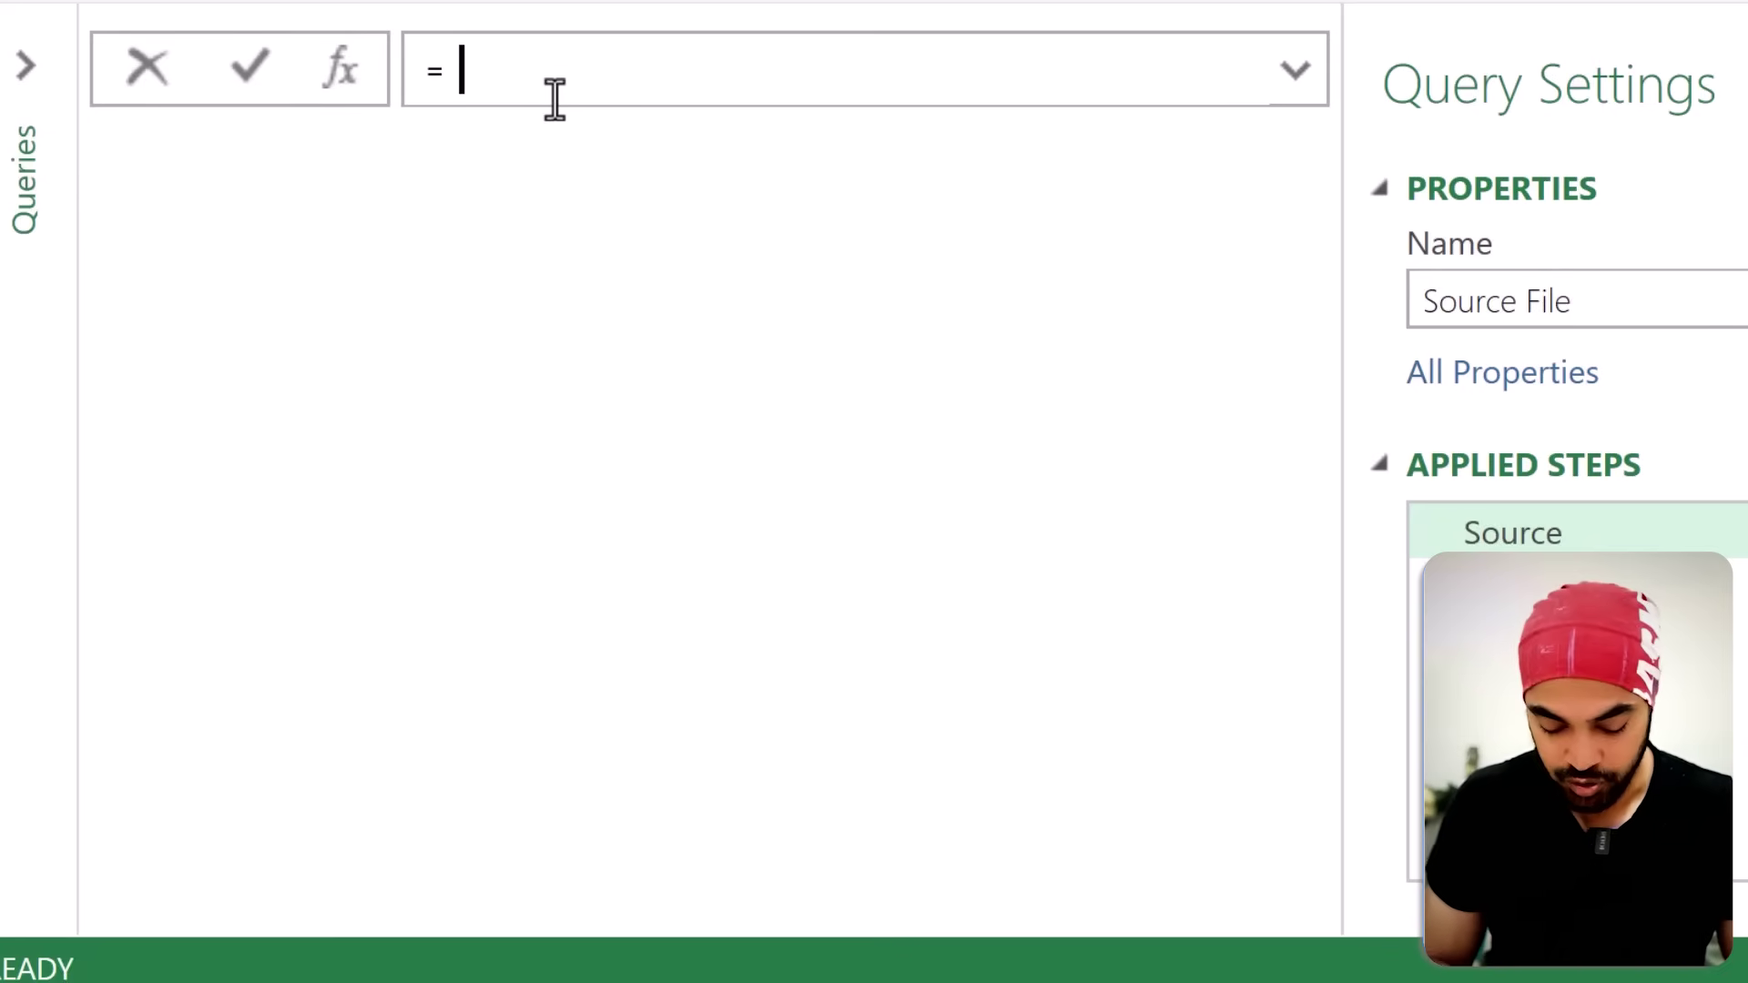
# Step: Set the Source File query's formula to File.Contents(File) so it reads the workbook from the File parameter's path
pyautogui.write('File.Contents')
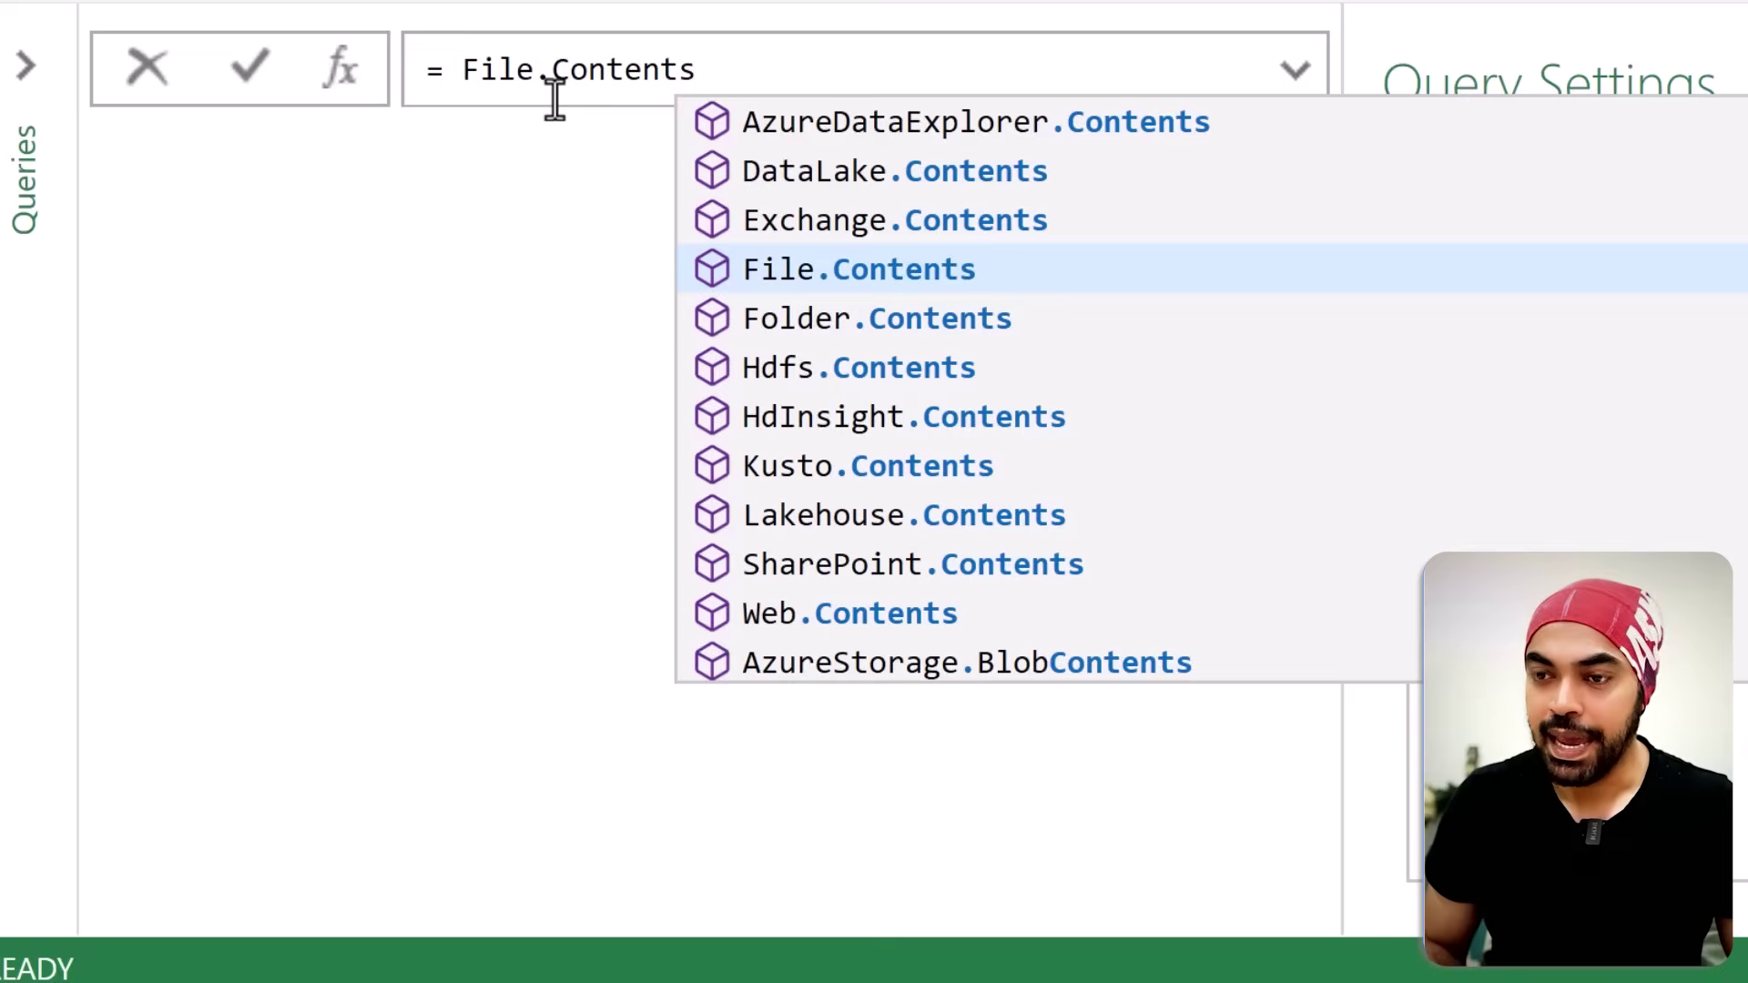
pyautogui.press('Escape')
pyautogui.write('(')
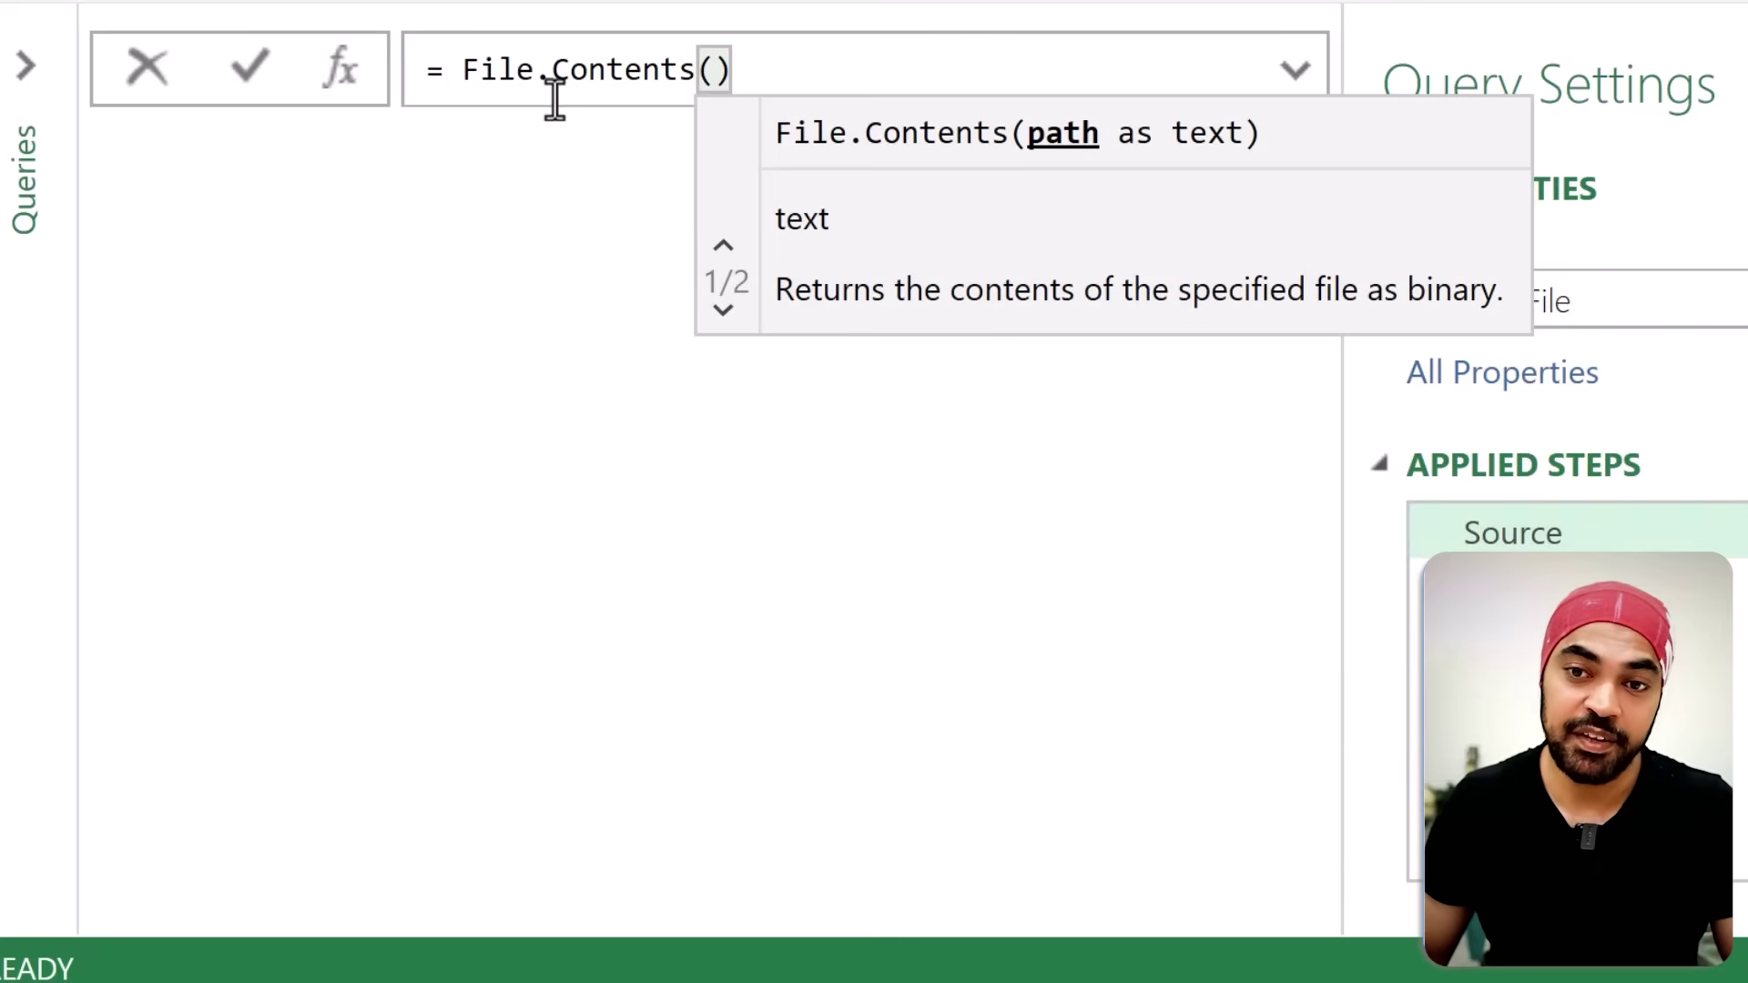
pyautogui.press('Return')
pyautogui.click(28, 66)
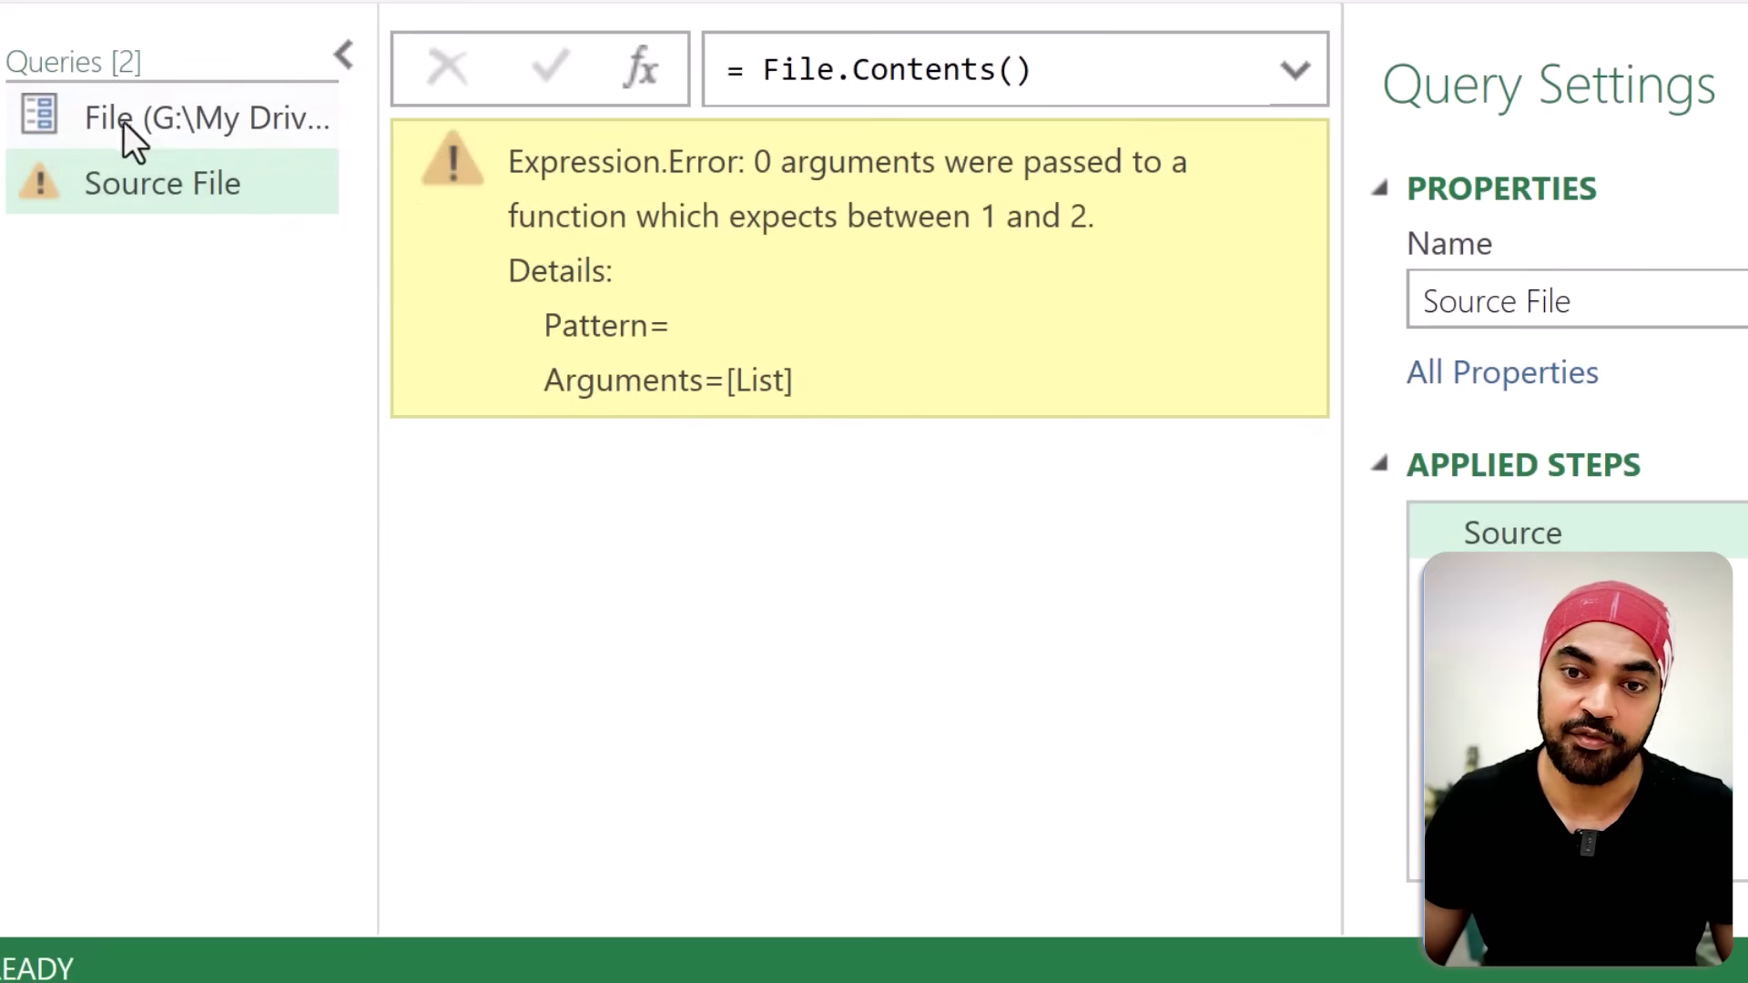
pyautogui.click(1015, 70)
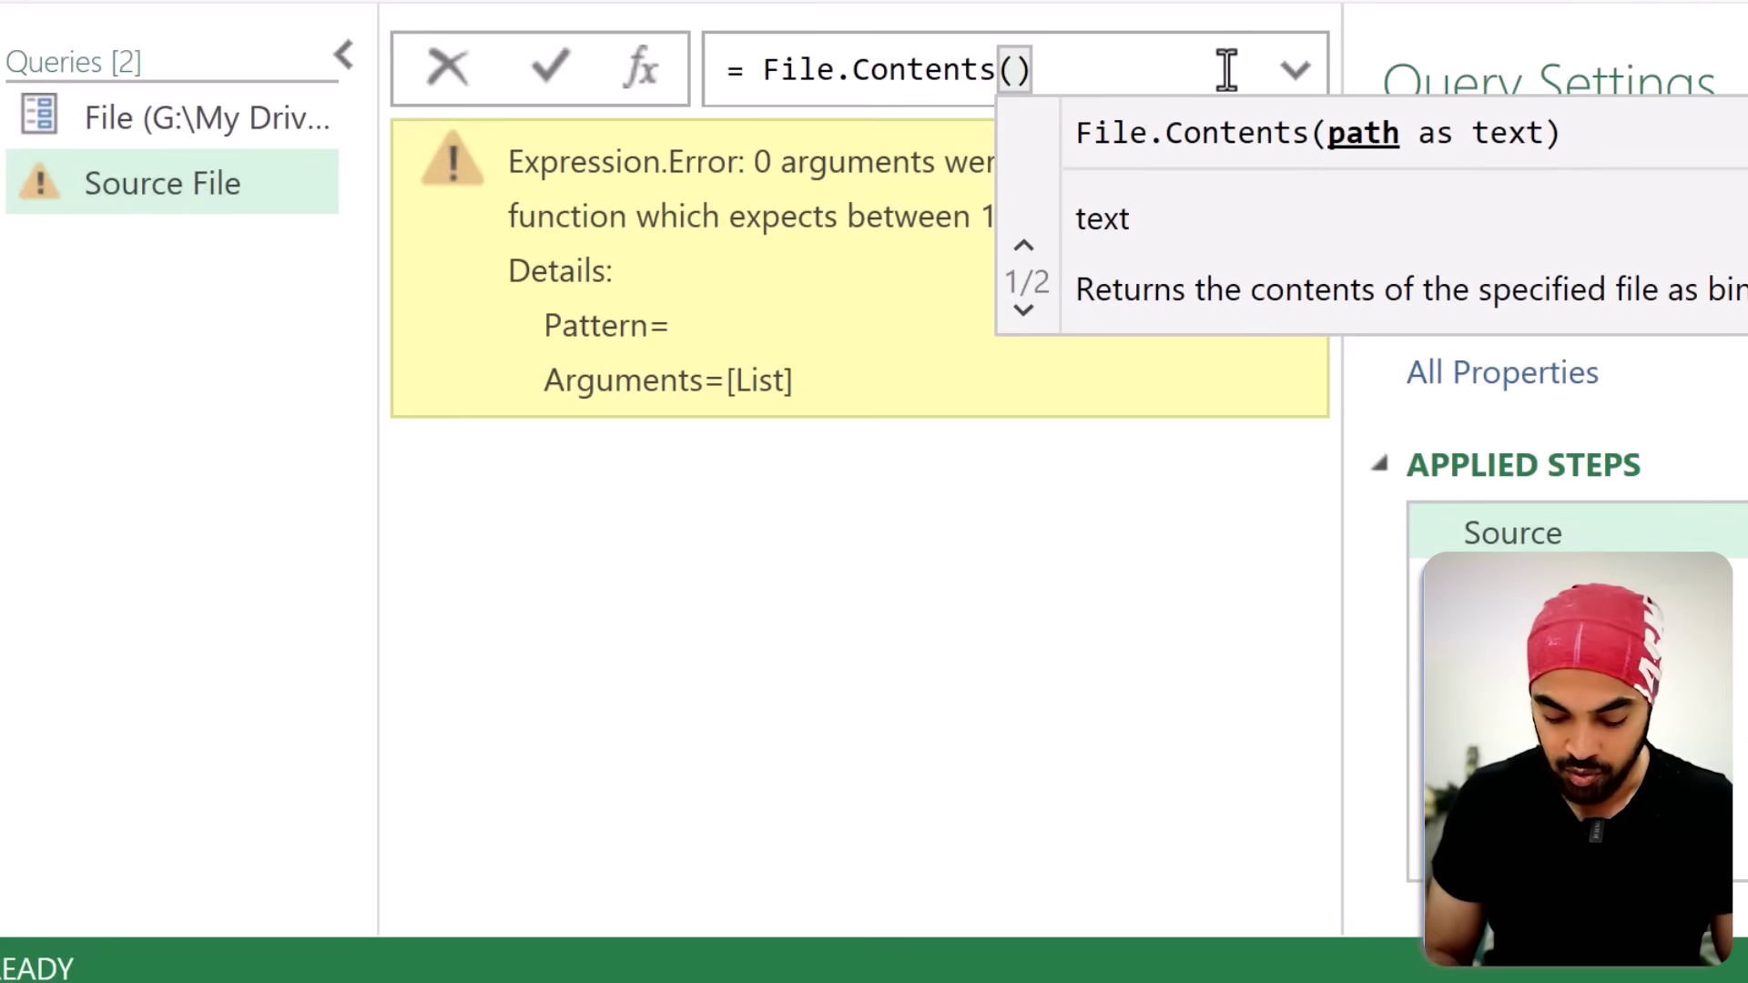
pyautogui.write('File')
pyautogui.press('Return')
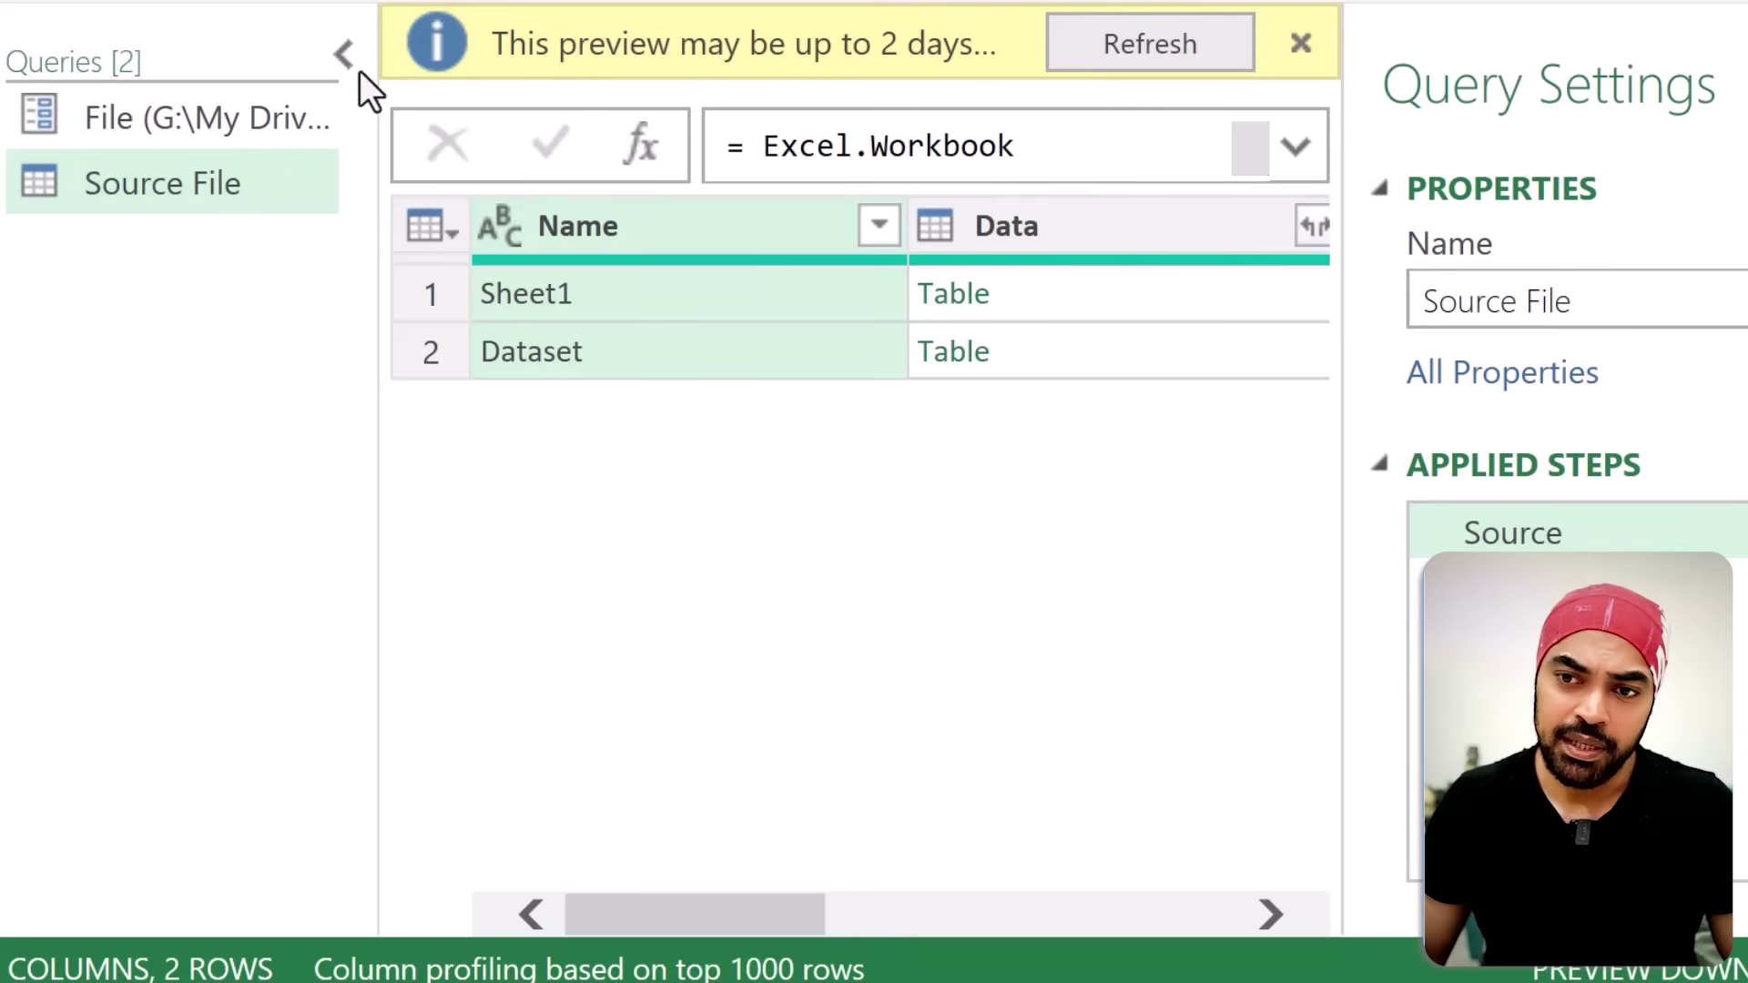
# Step: Collapse the query list and dismiss the preview age notice to inspect the Source File query's formula
pyautogui.click(346, 57)
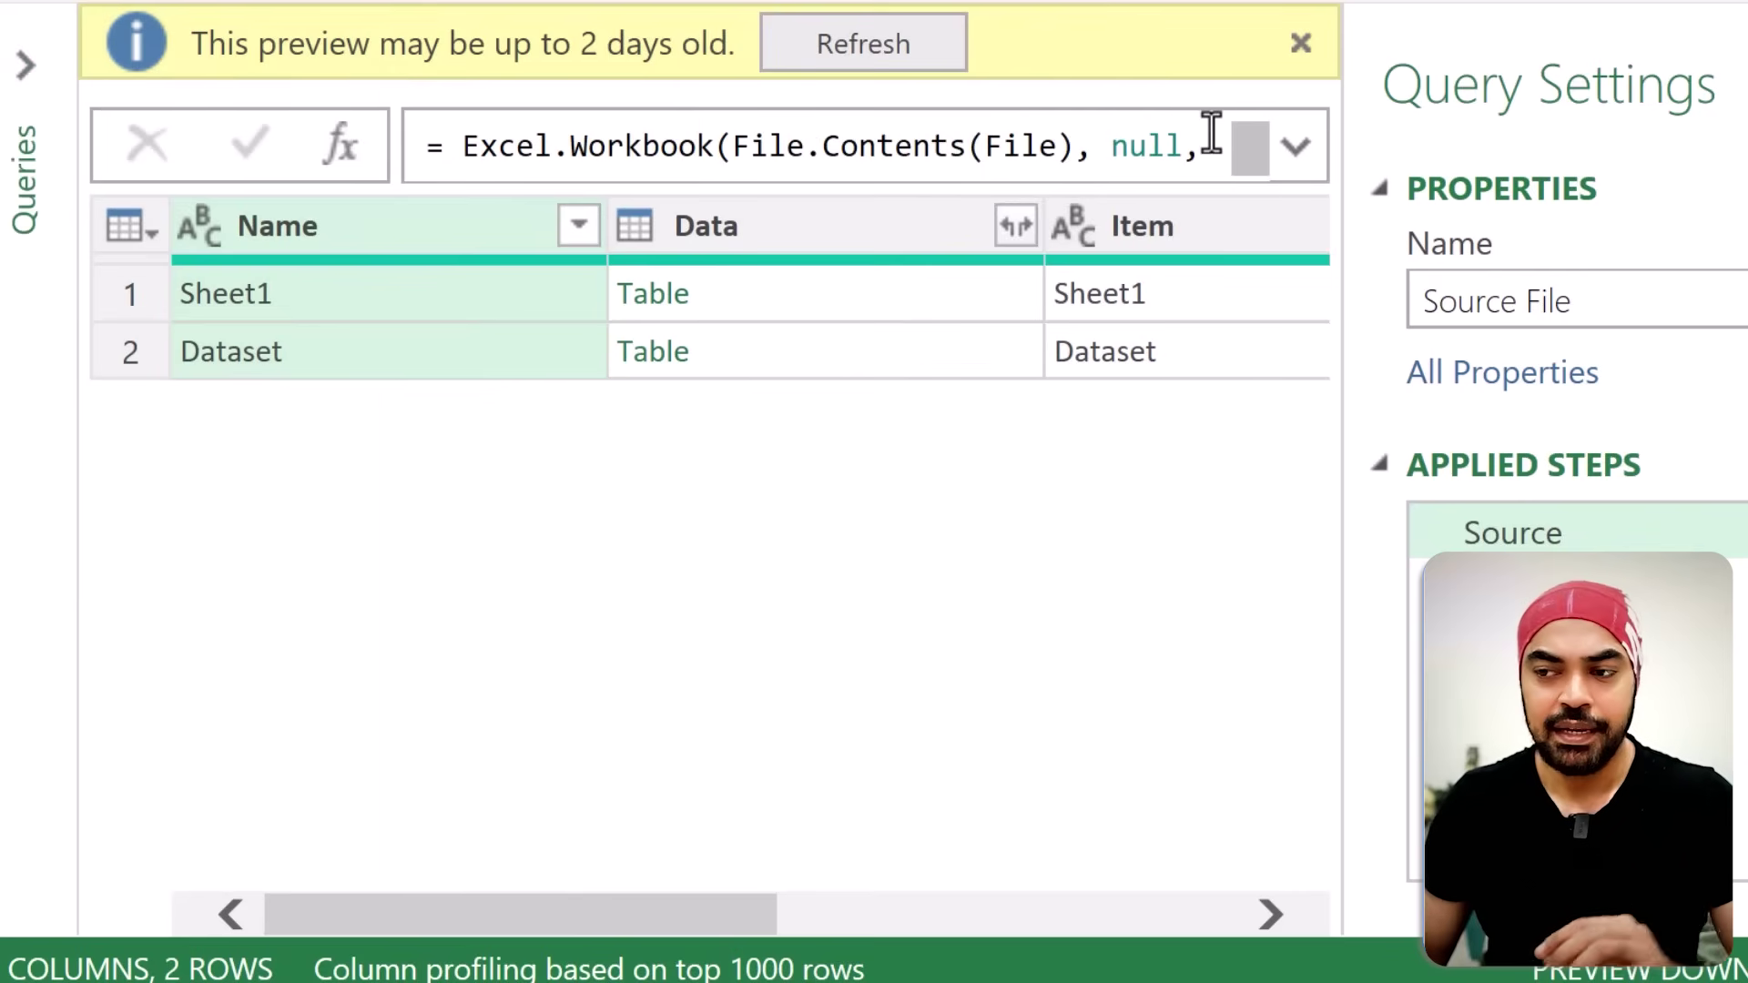
pyautogui.click(1298, 47)
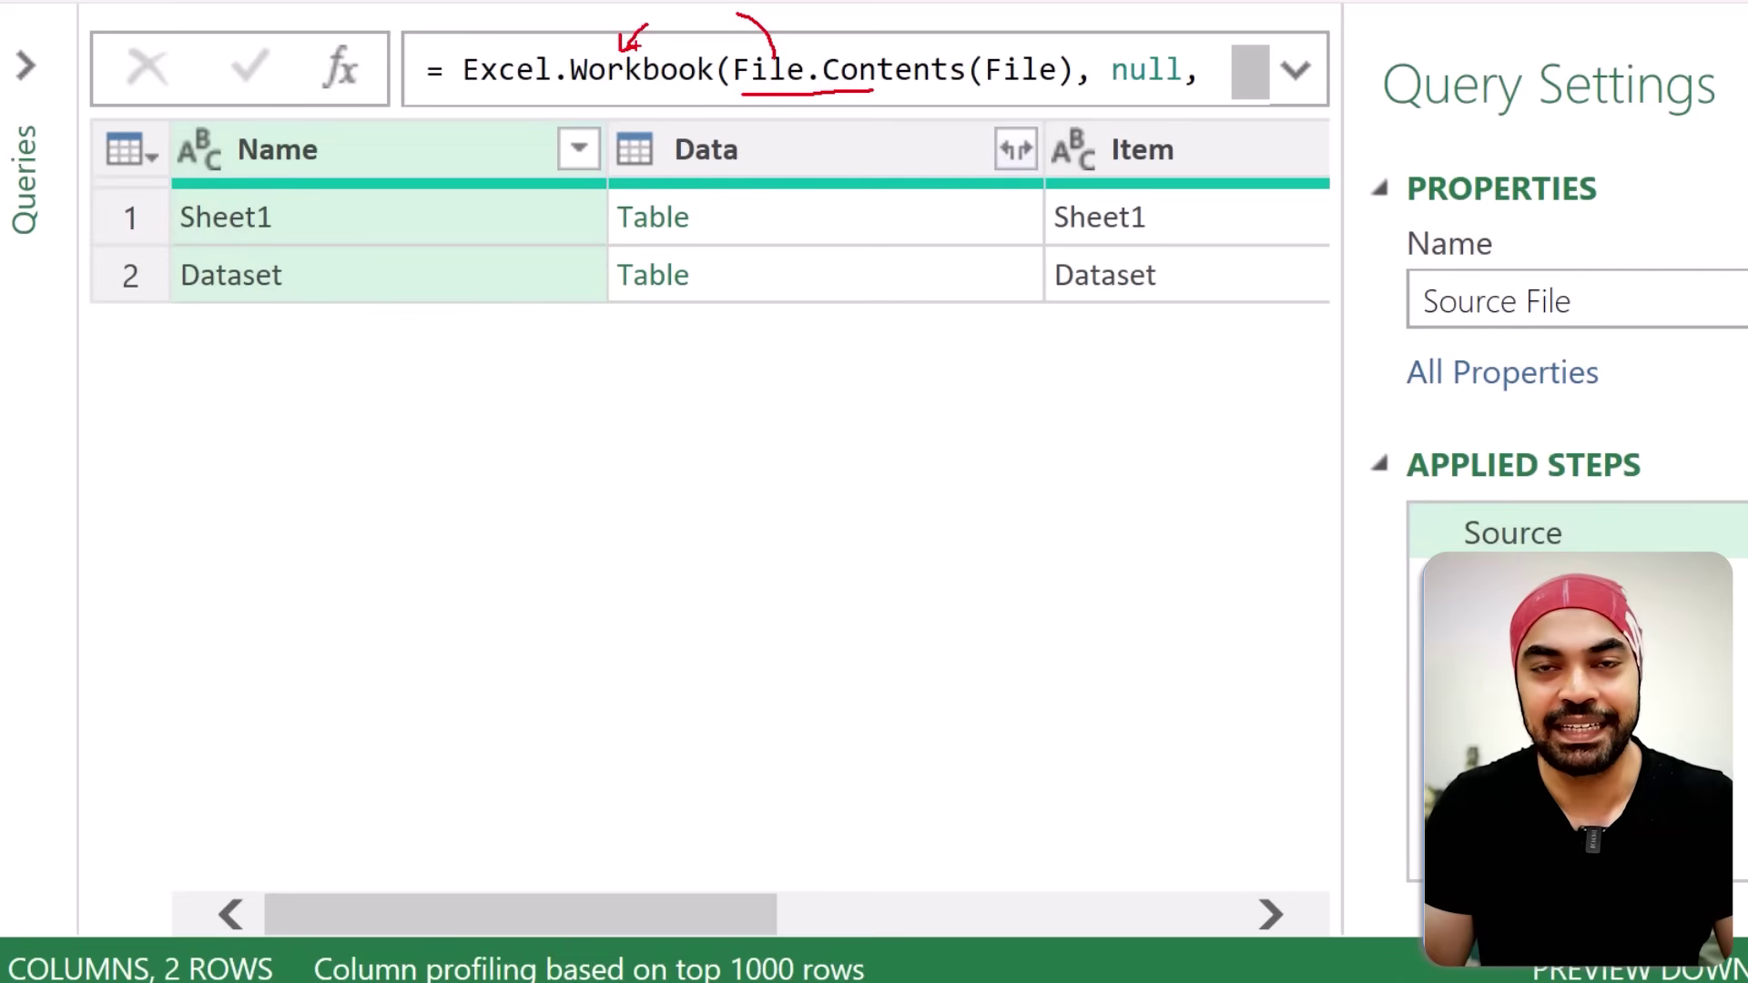
pyautogui.press('Escape')
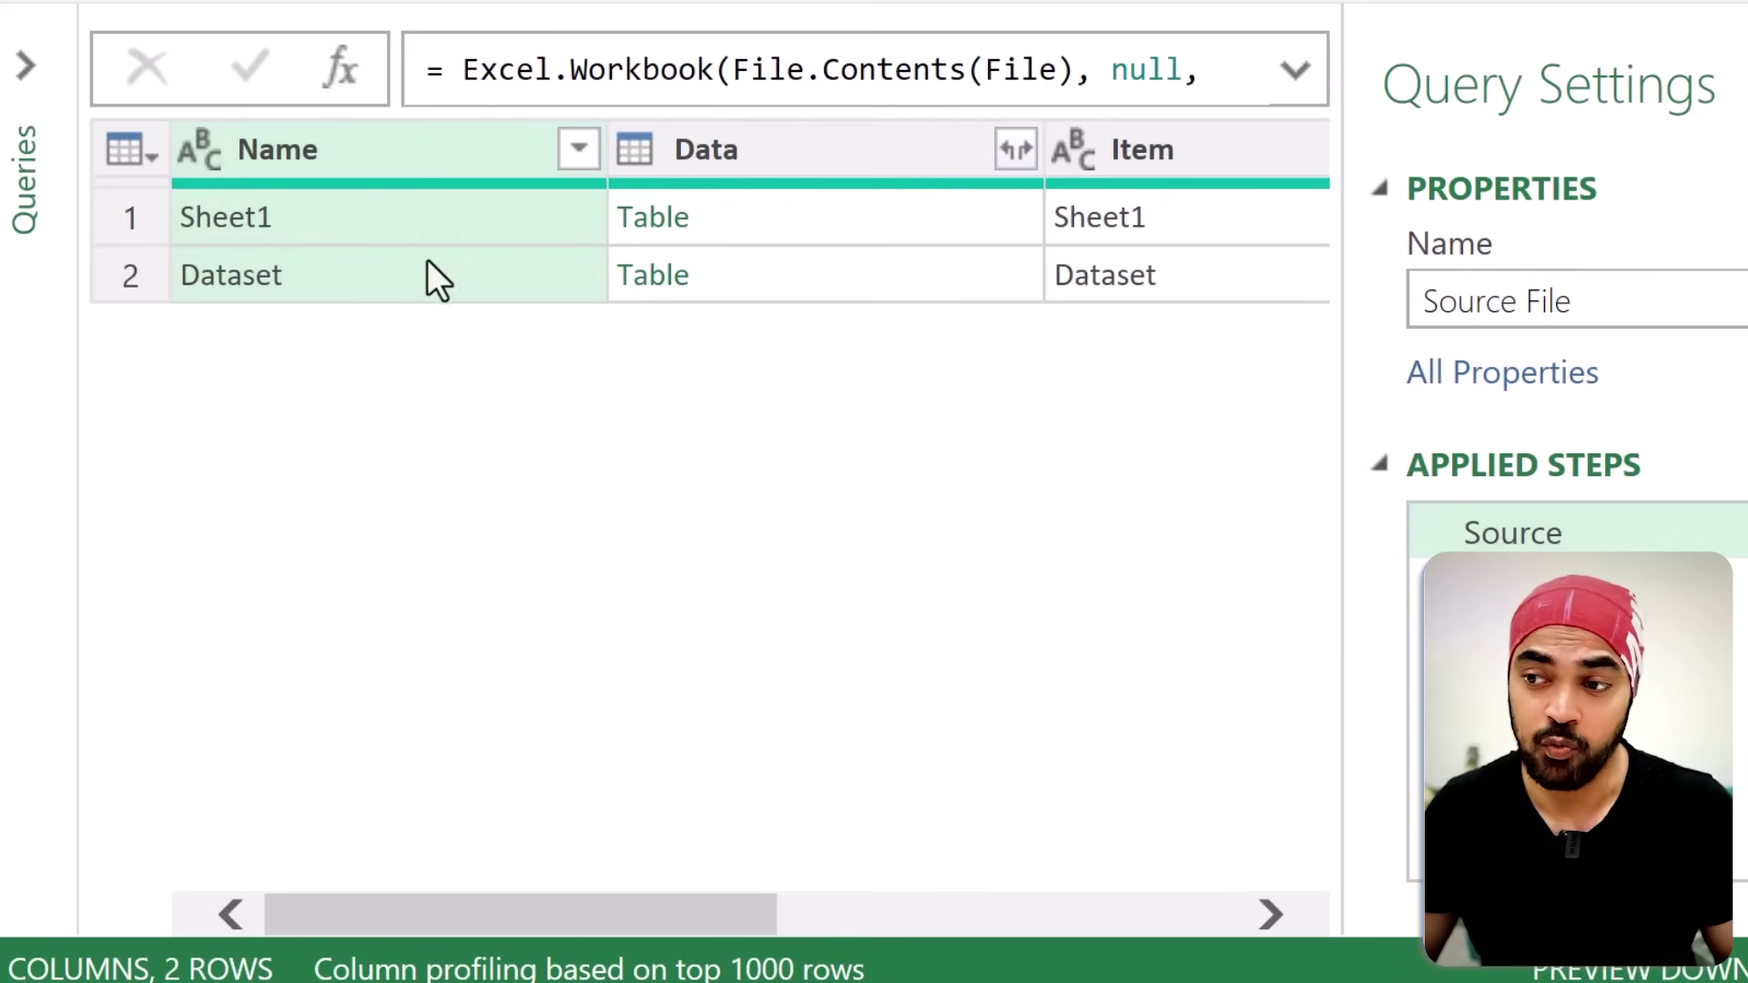
pyautogui.click(253, 229)
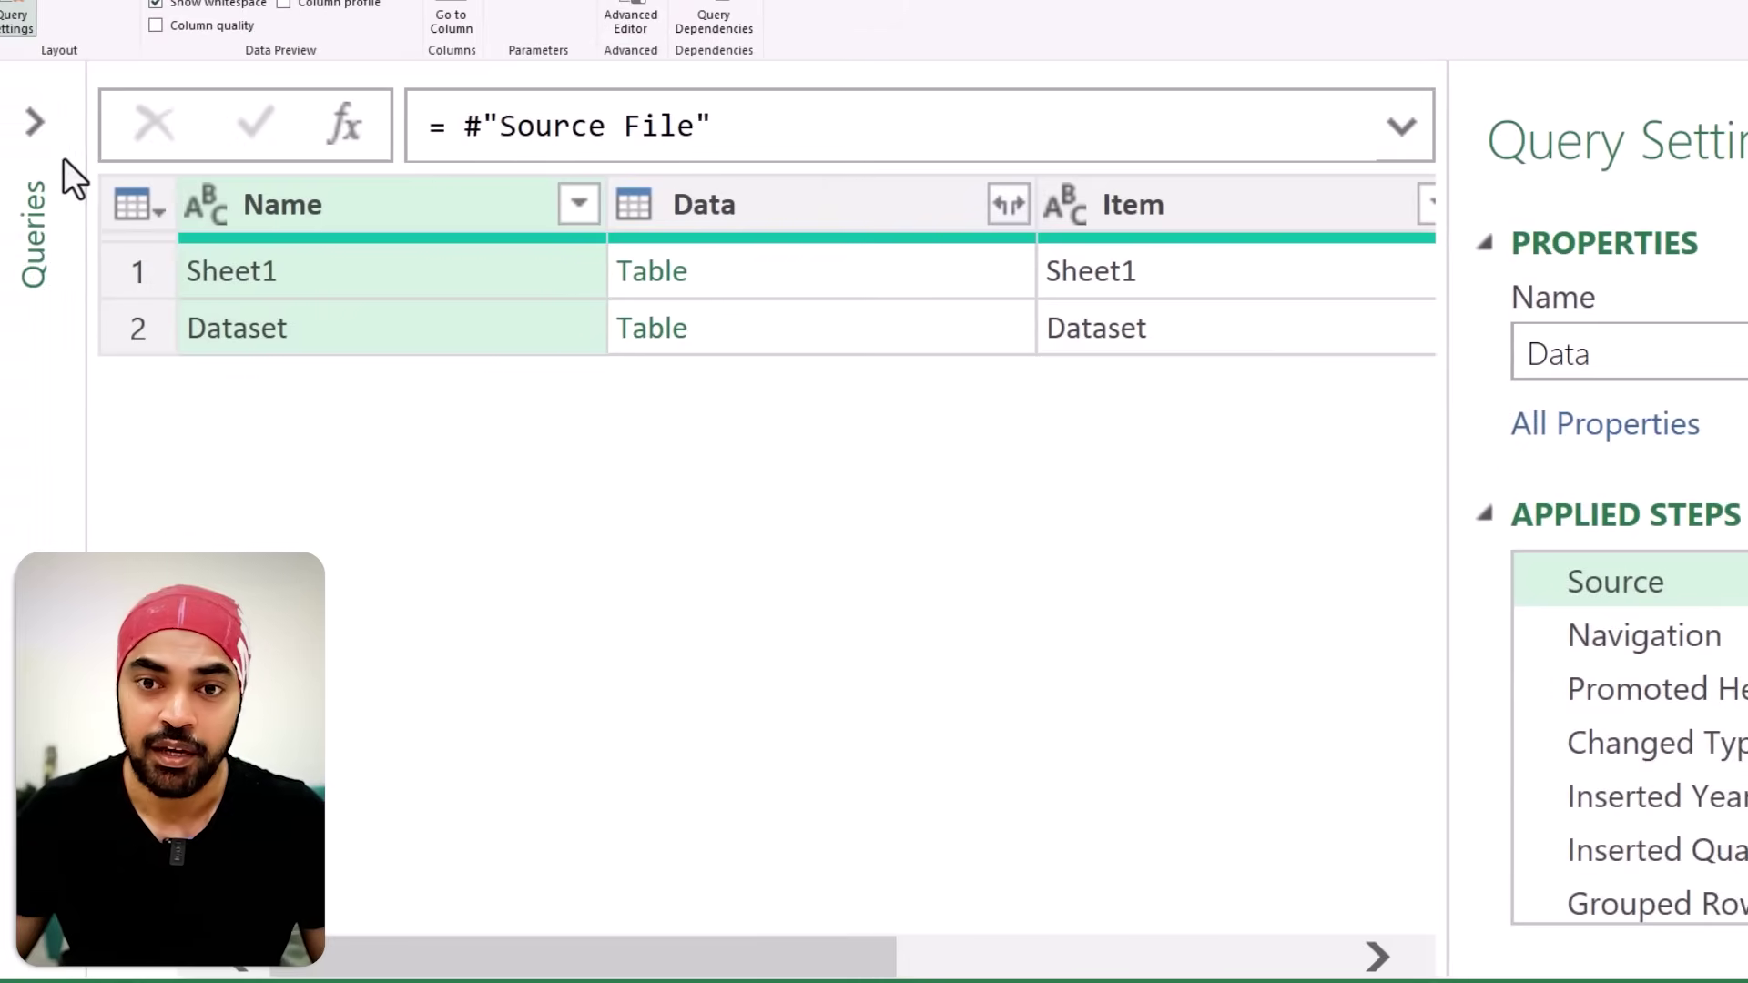
# Step: Review the Data query's applied steps from Source to Grouped Rows and go through the columns of the grouped table
pyautogui.click(56, 123)
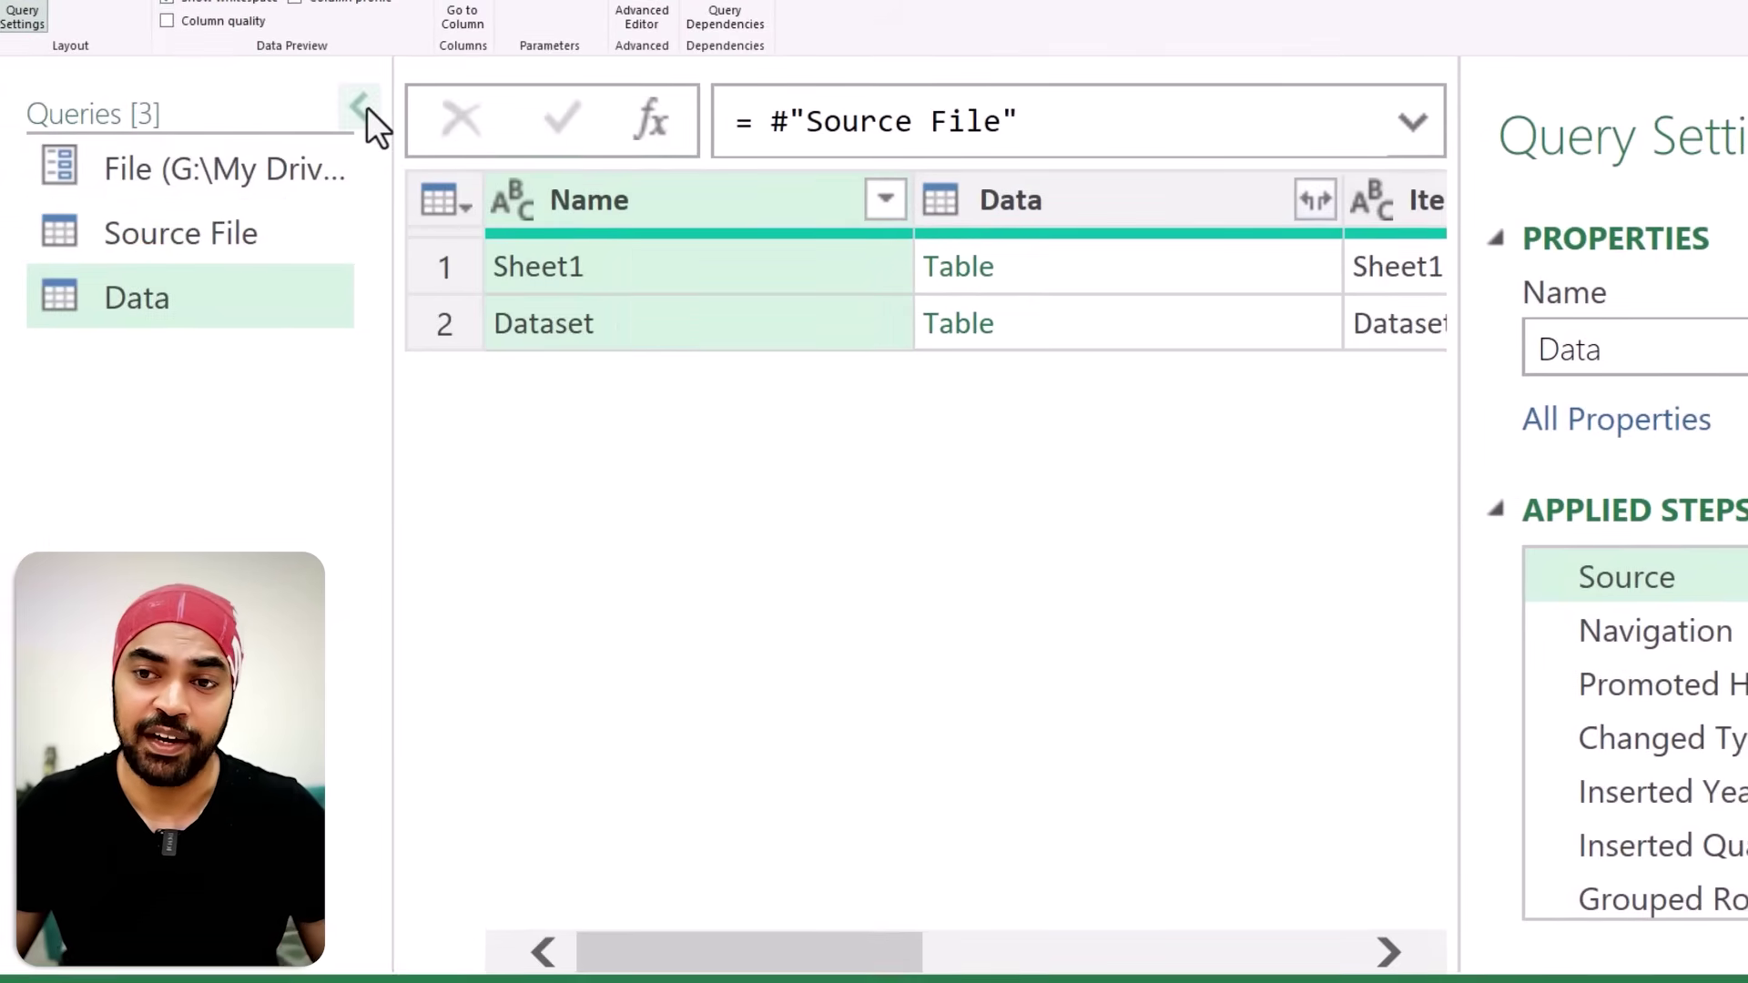
pyautogui.click(368, 110)
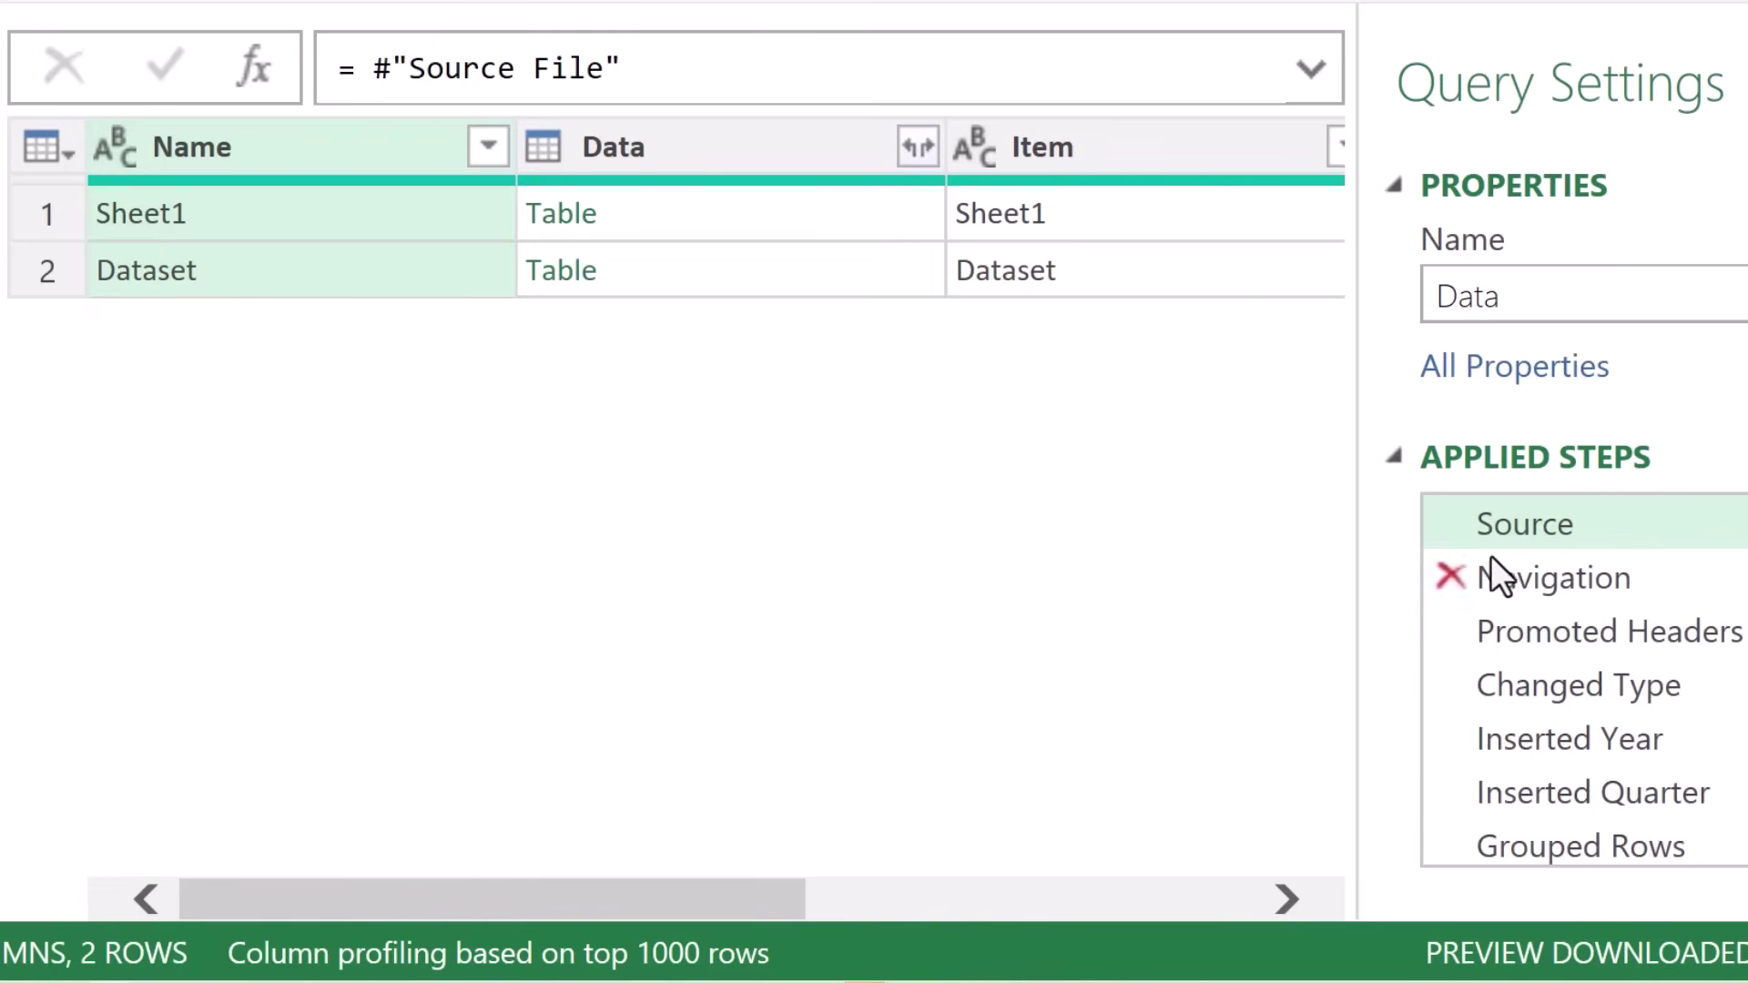
pyautogui.click(1614, 583)
pyautogui.click(1580, 844)
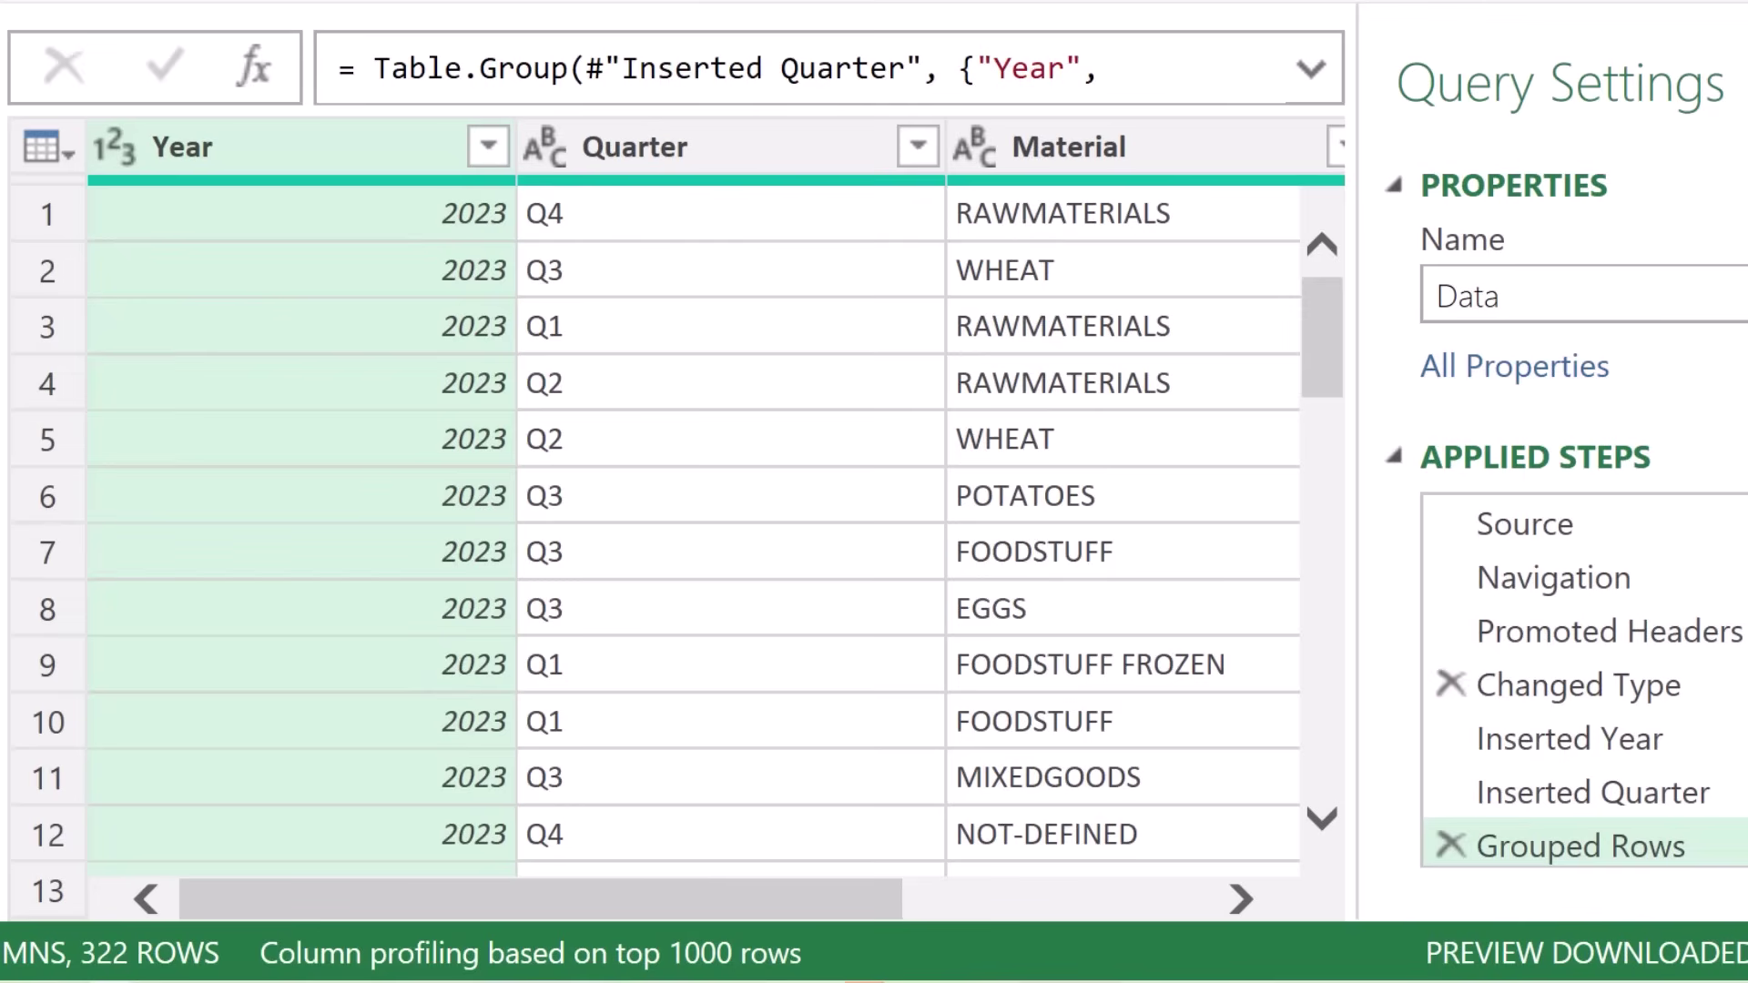
pyautogui.click(1675, 539)
pyautogui.click(1652, 588)
pyautogui.click(1646, 644)
pyautogui.click(1629, 729)
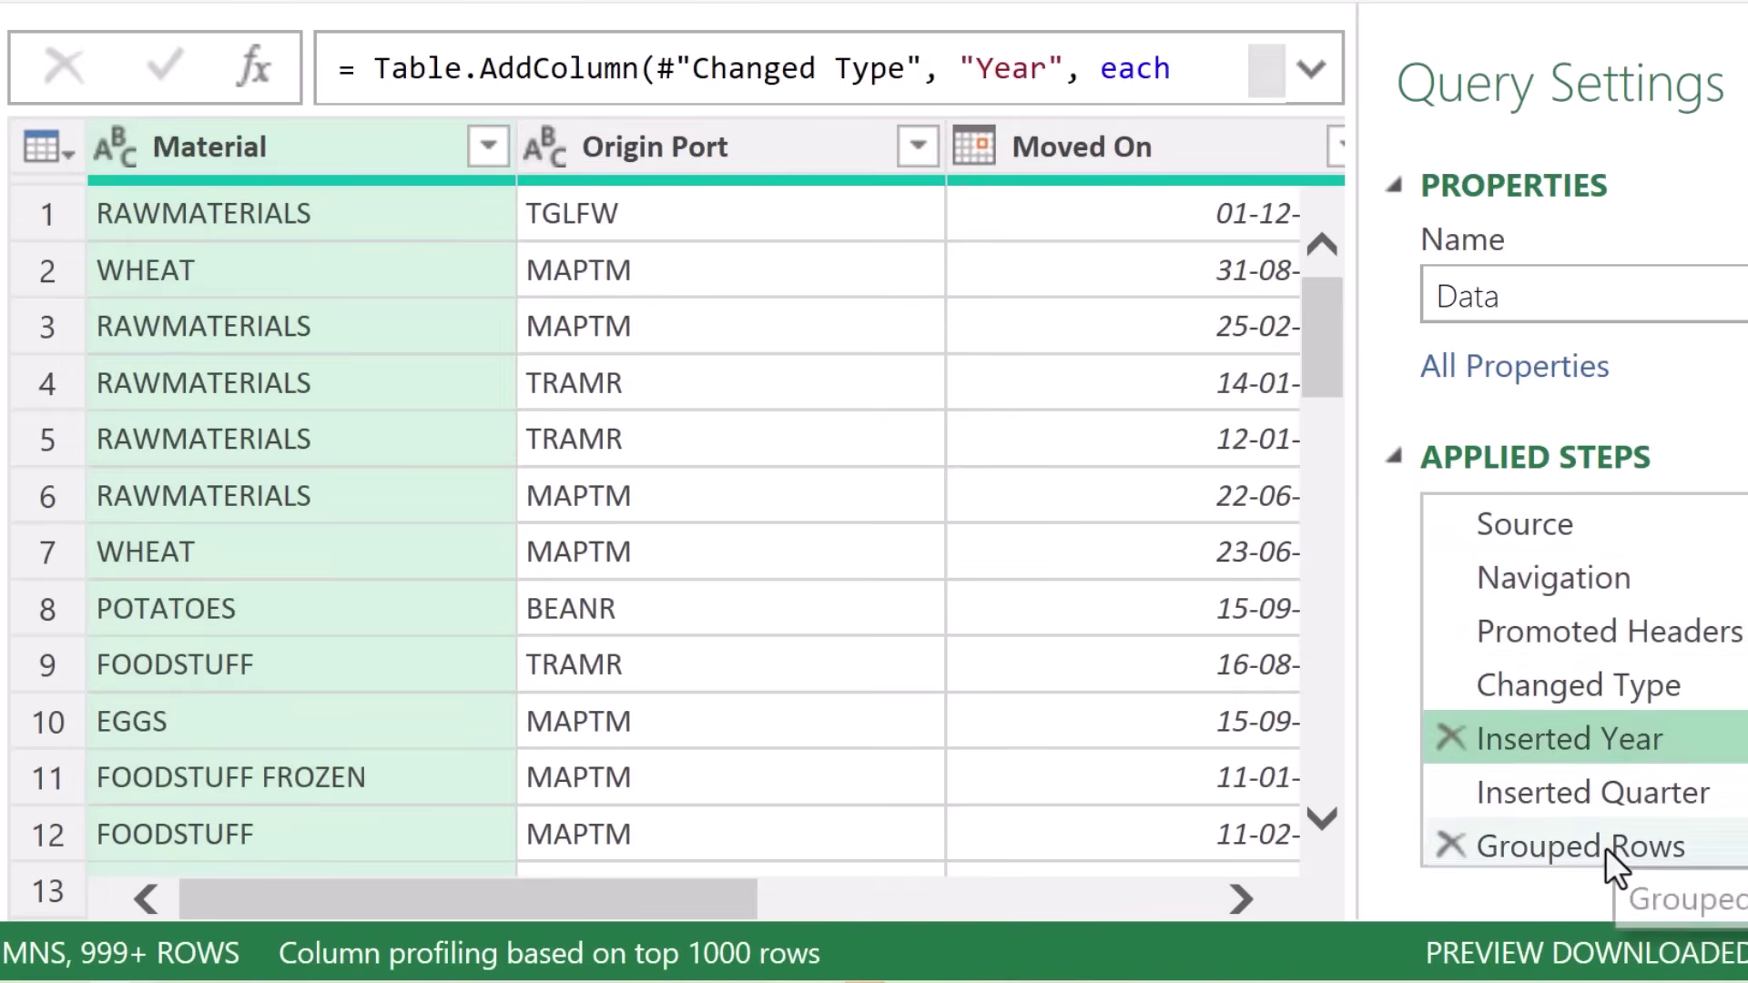
pyautogui.click(1603, 847)
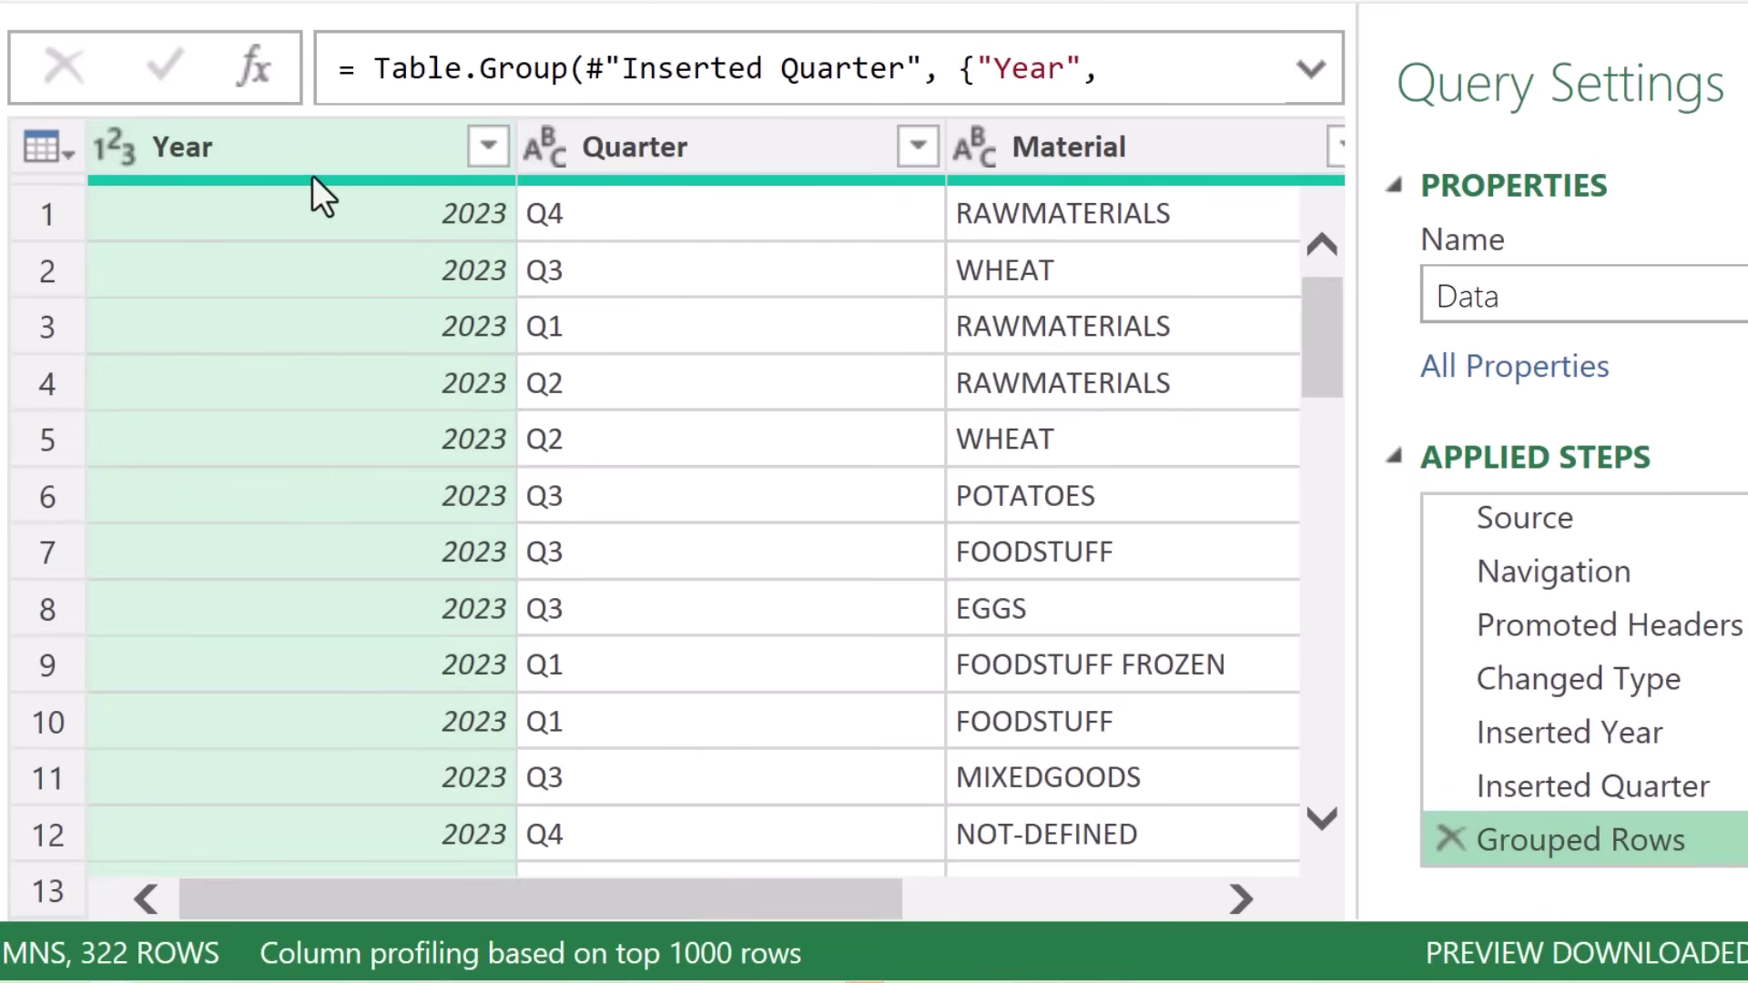
pyautogui.click(745, 146)
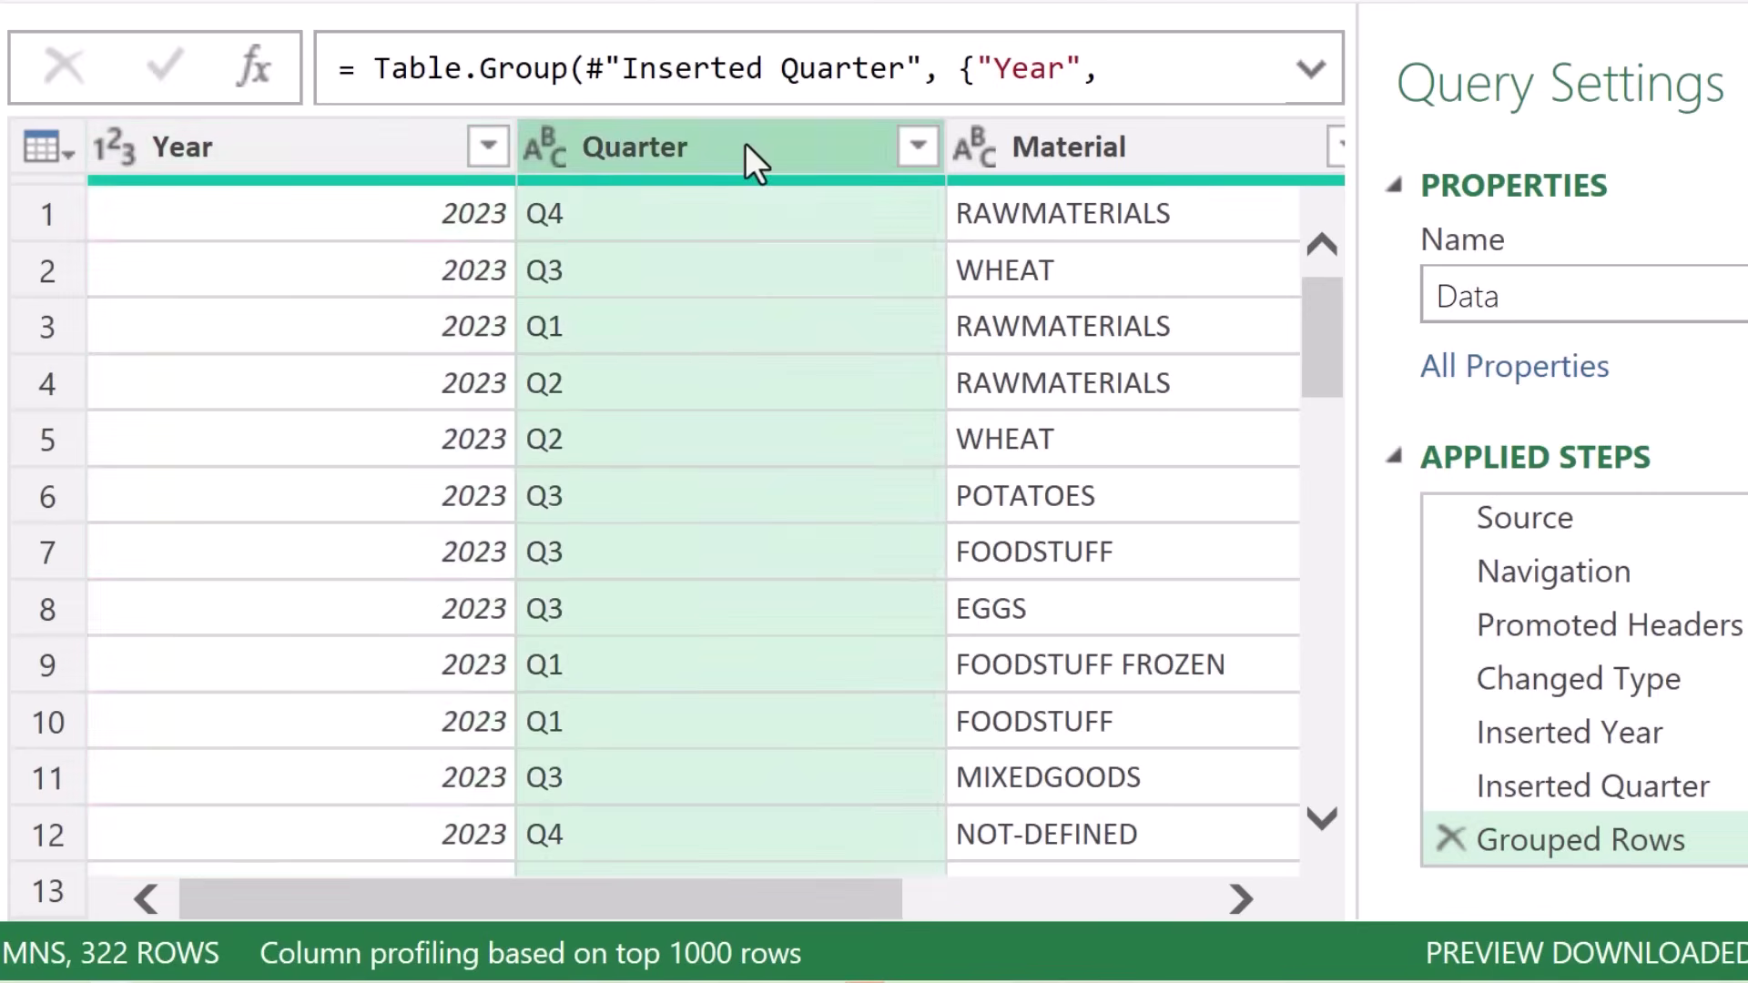
pyautogui.click(1106, 147)
pyautogui.press('Right')
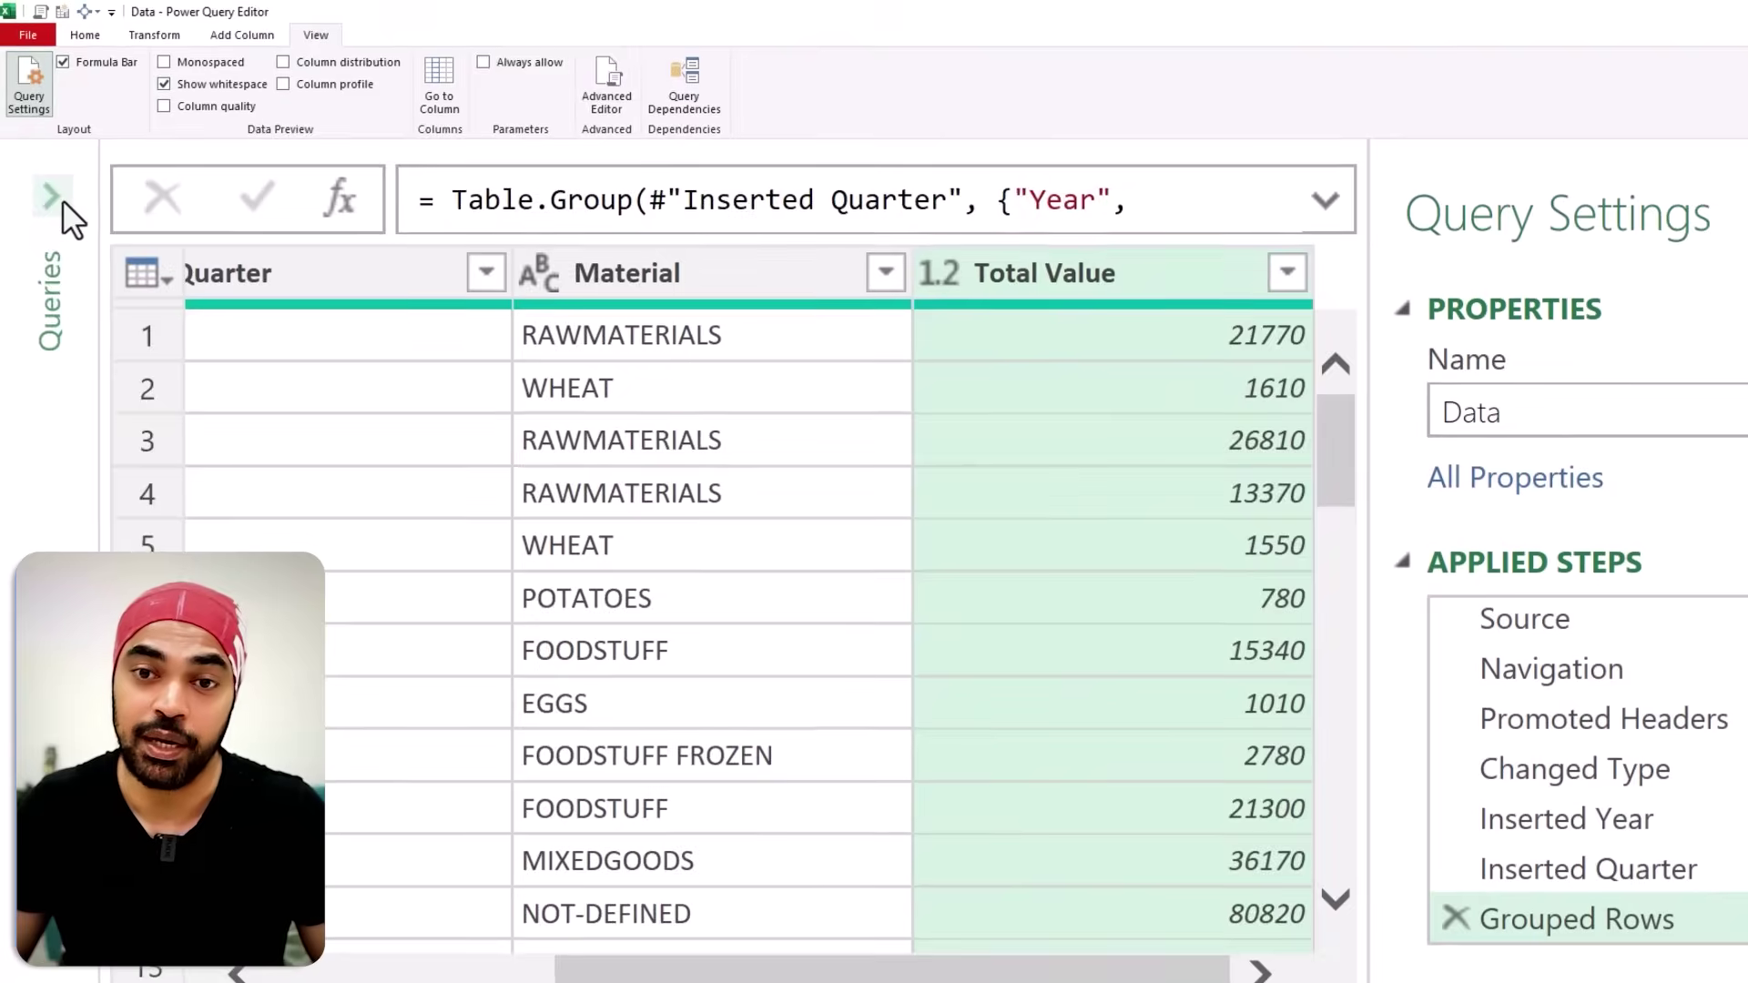
pyautogui.click(60, 199)
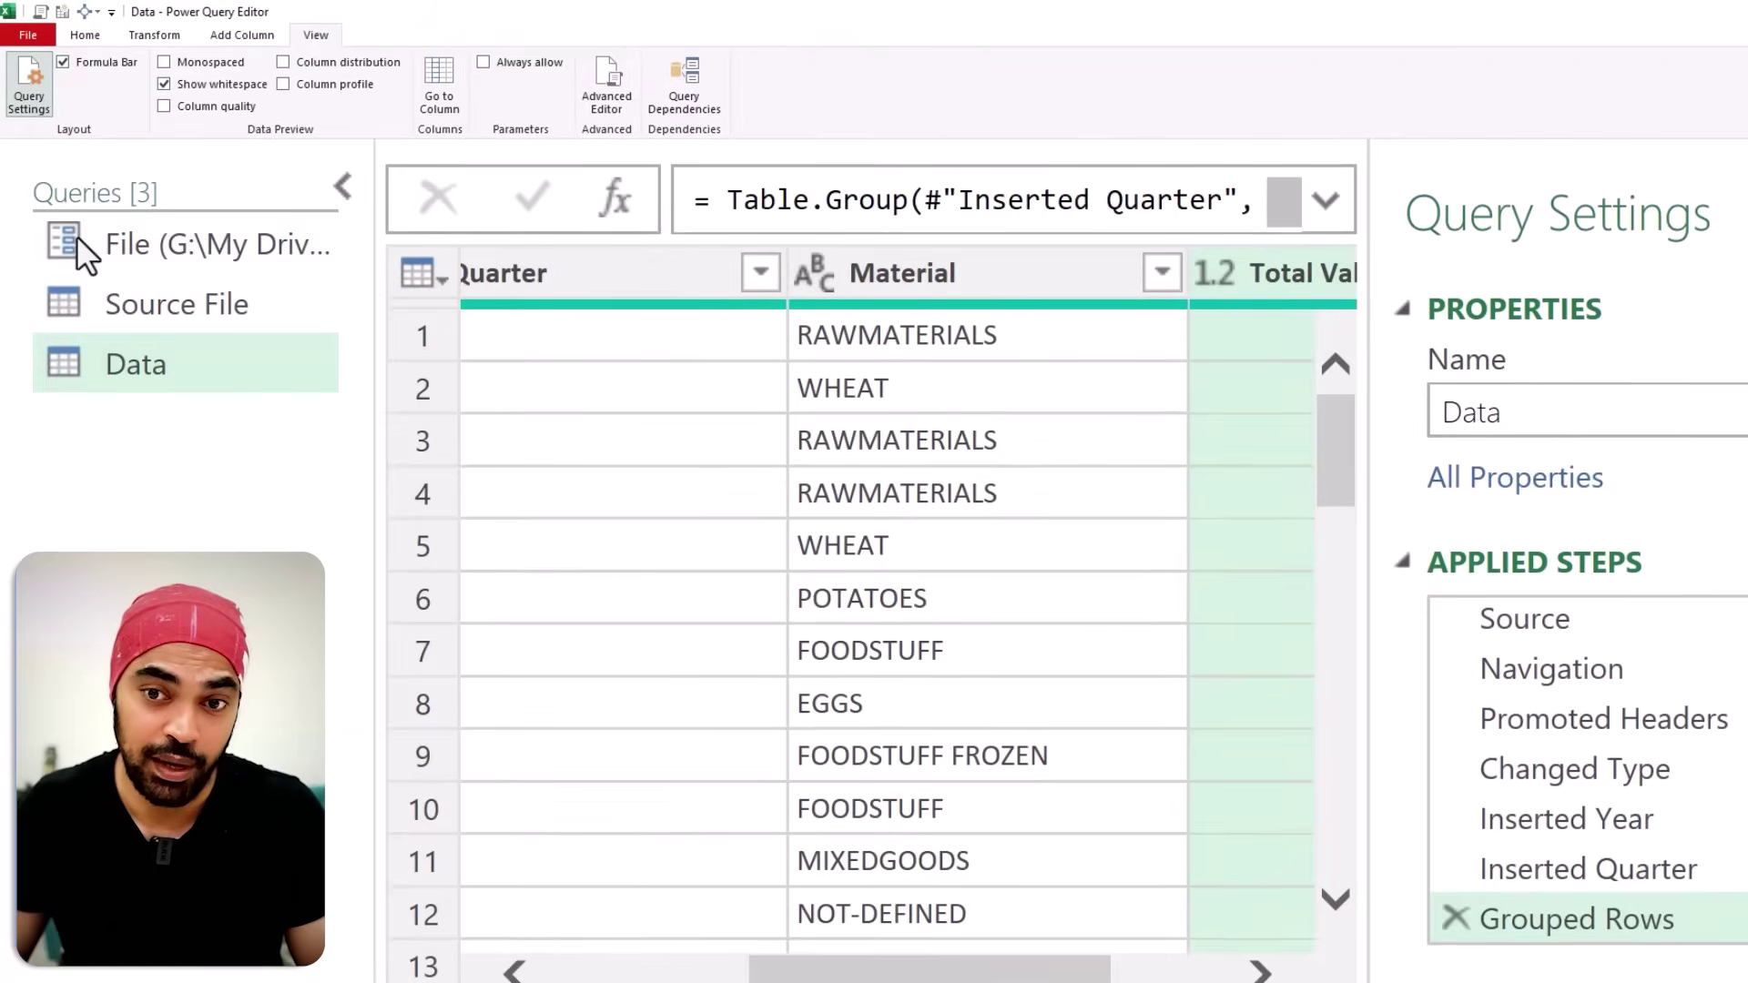
pyautogui.rightClick(120, 351)
pyautogui.click(125, 335)
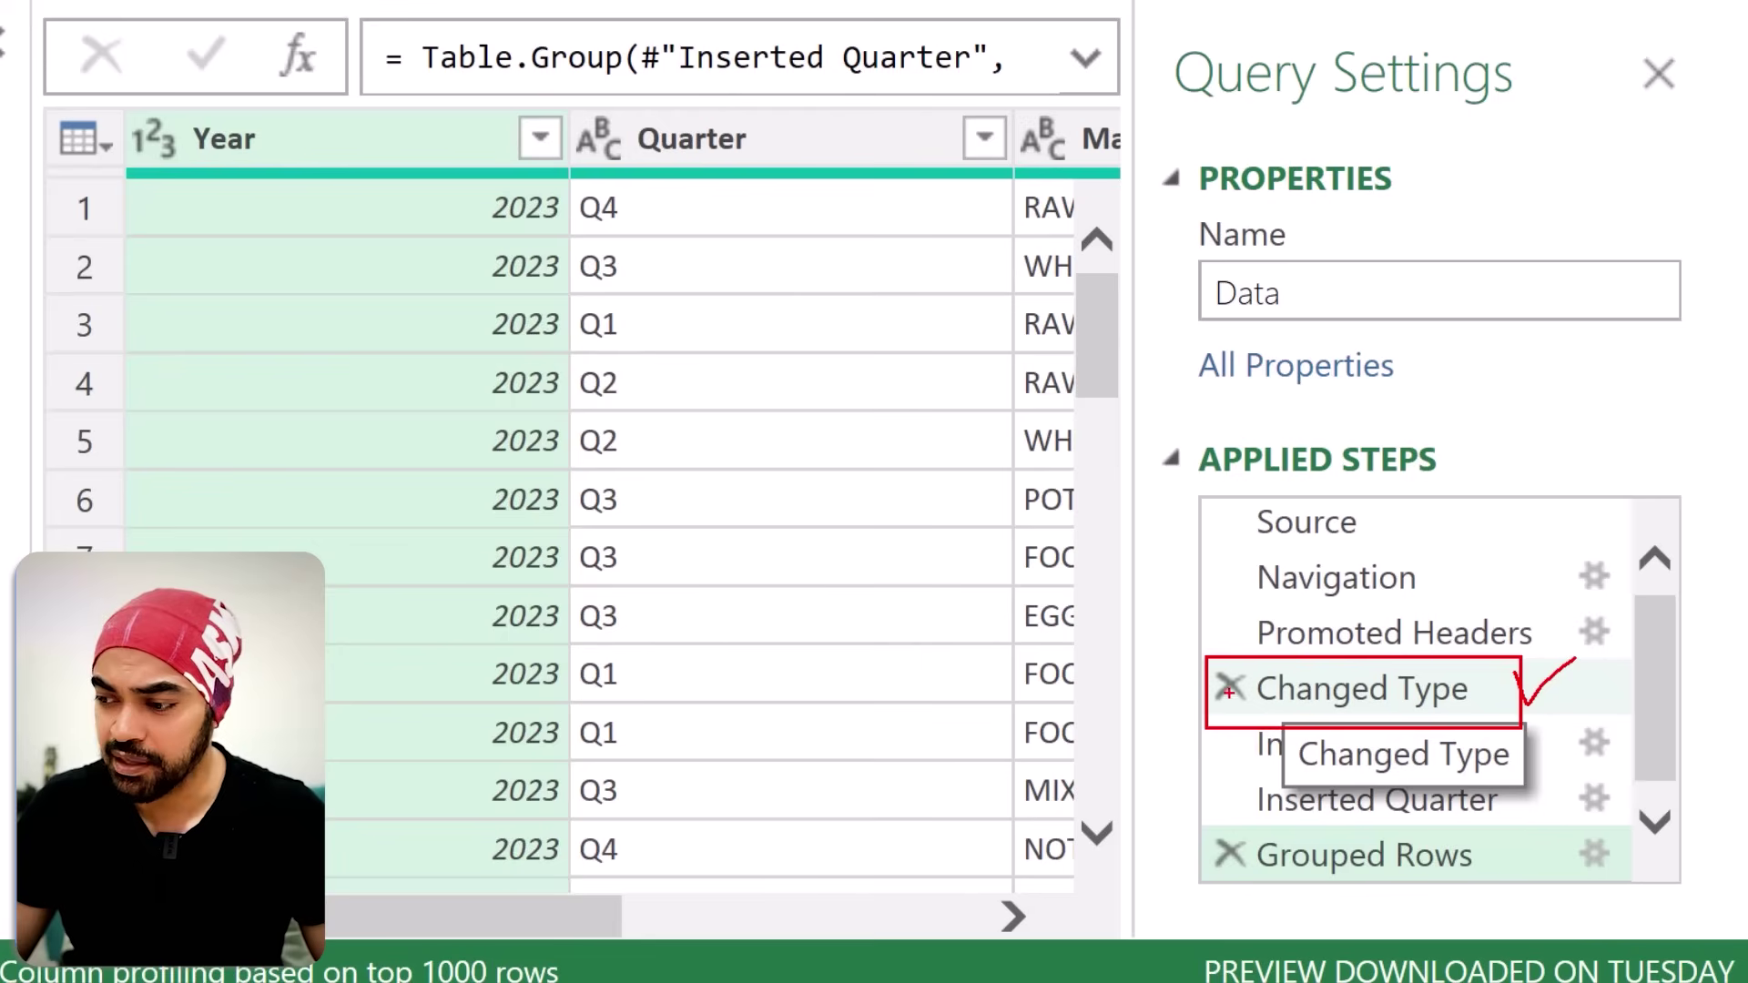
pyautogui.moveTo(75, 97)
pyautogui.mouseDown()
pyautogui.moveTo(980, 734)
pyautogui.moveTo(1030, 799)
pyautogui.mouseUp()
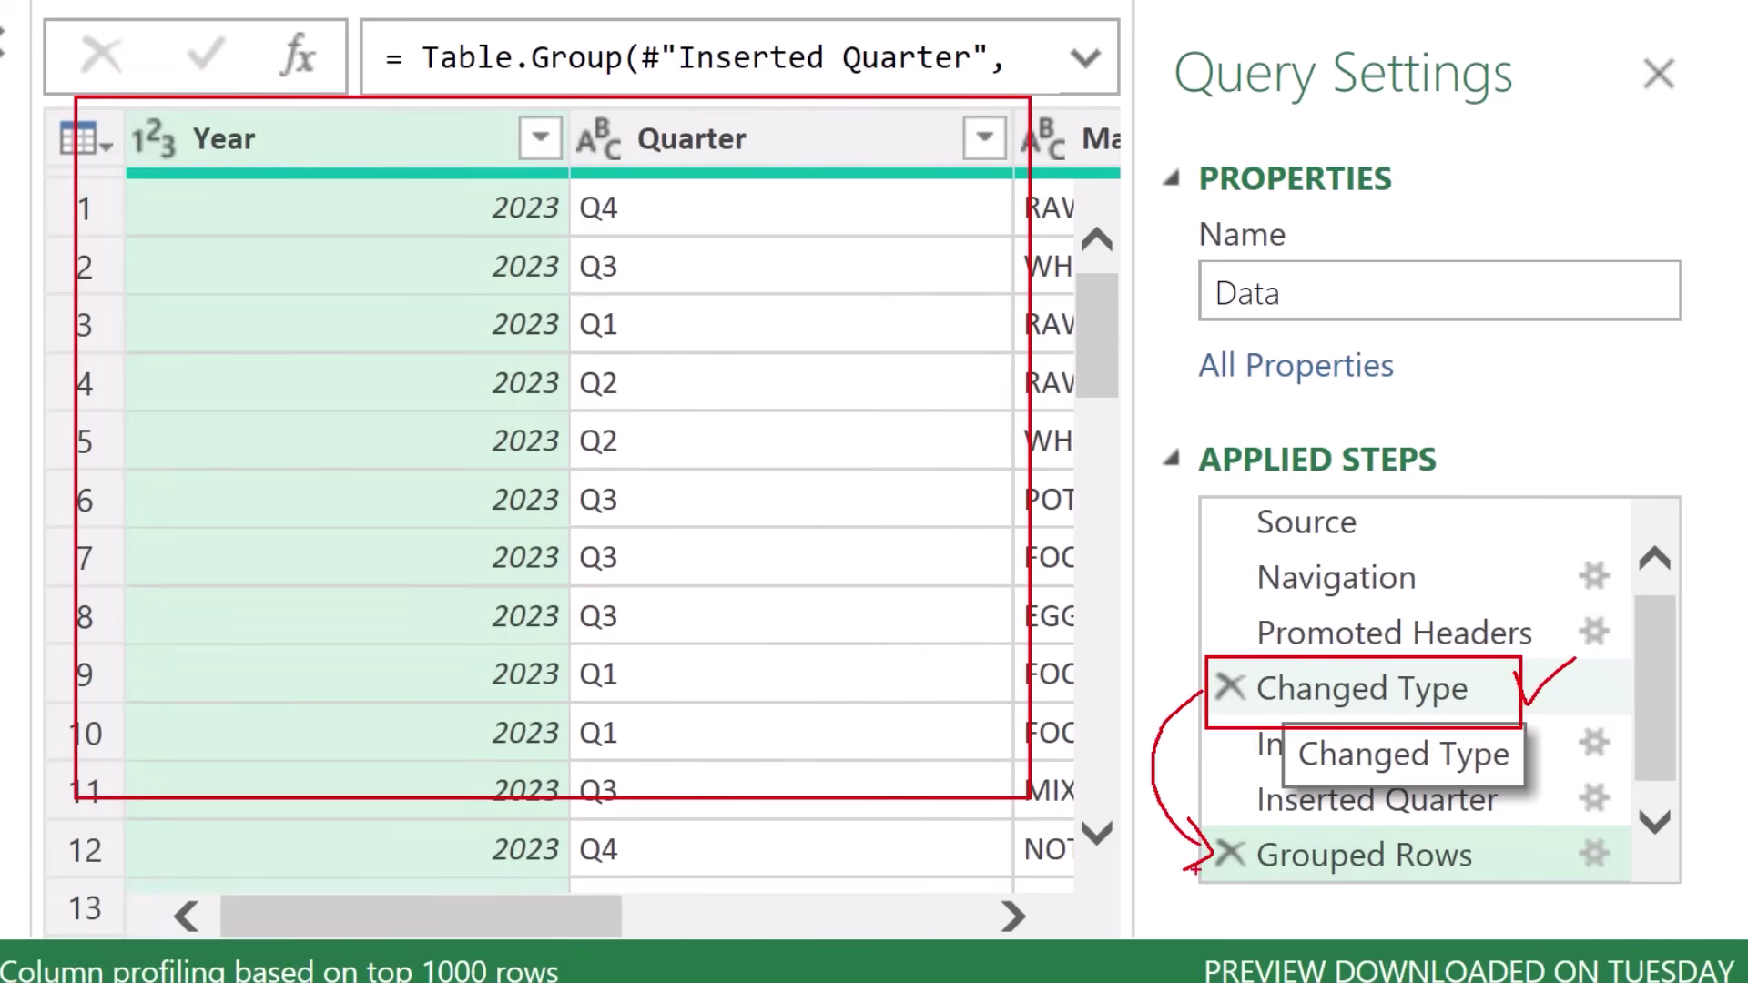
pyautogui.moveTo(1278, 874); pyautogui.dragTo(1455, 870)
pyautogui.press('Escape')
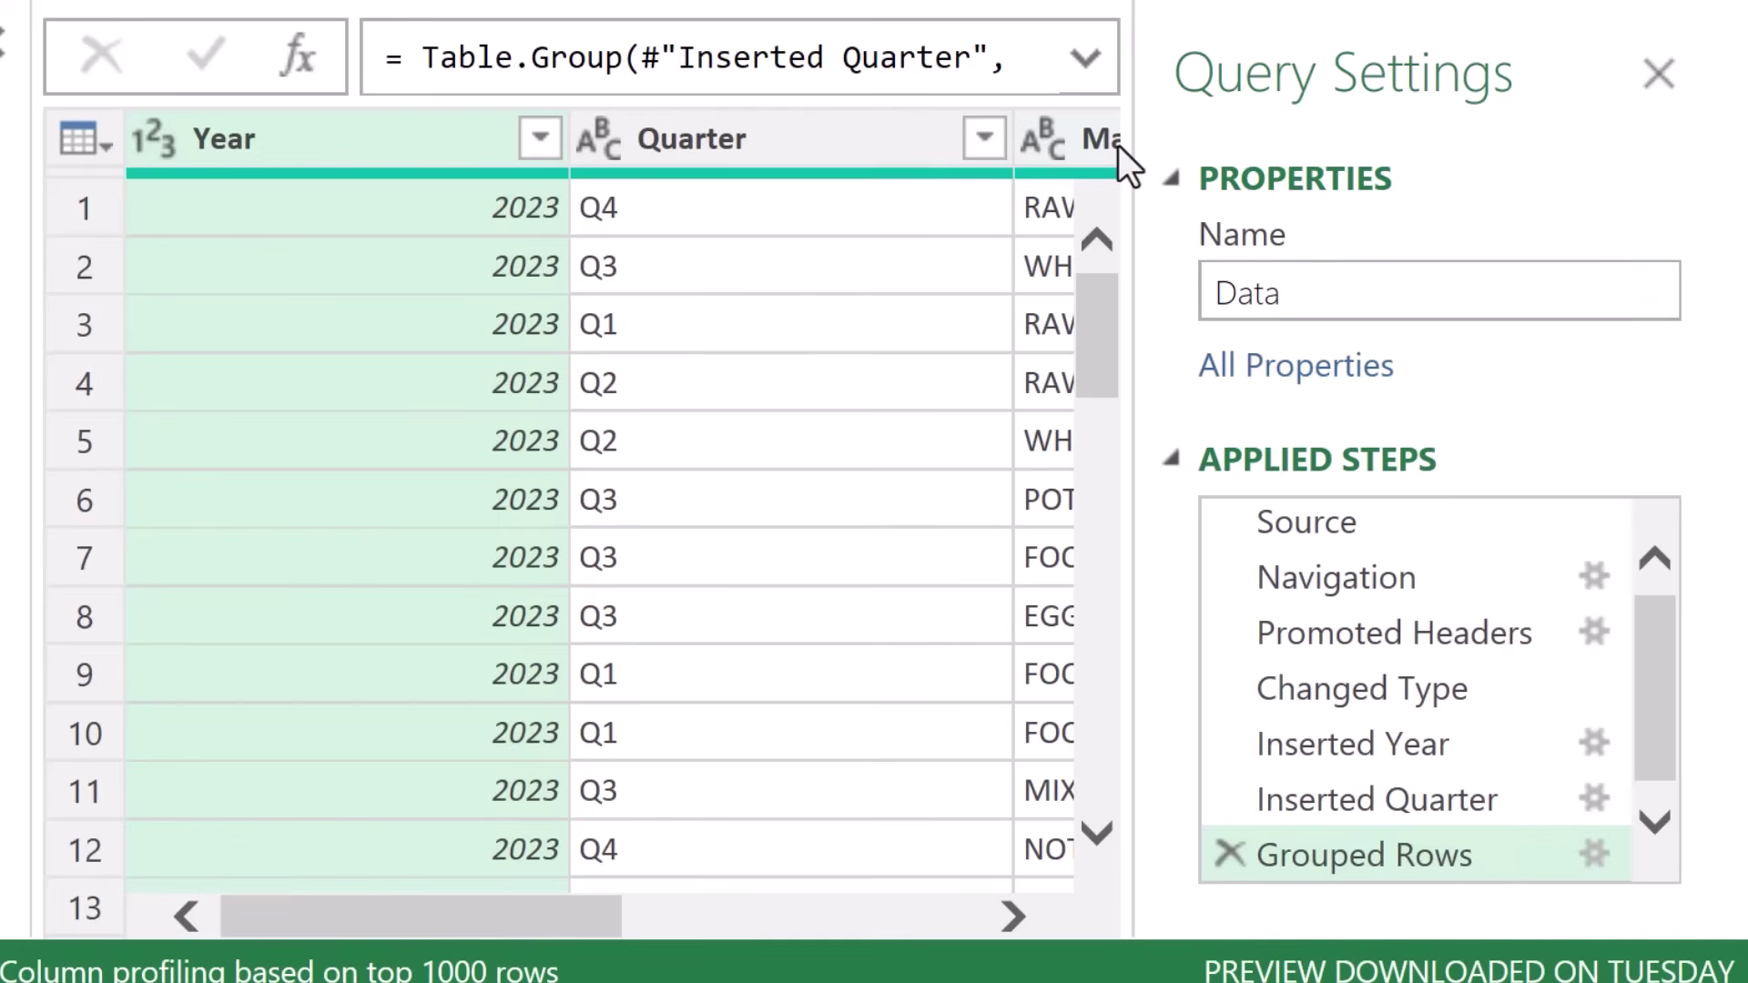
# Step: Append meta [step = #"Changed Type"] on a new line at the end of the Data query's Grouped Rows formula
pyautogui.click(1085, 59)
pyautogui.click(834, 242)
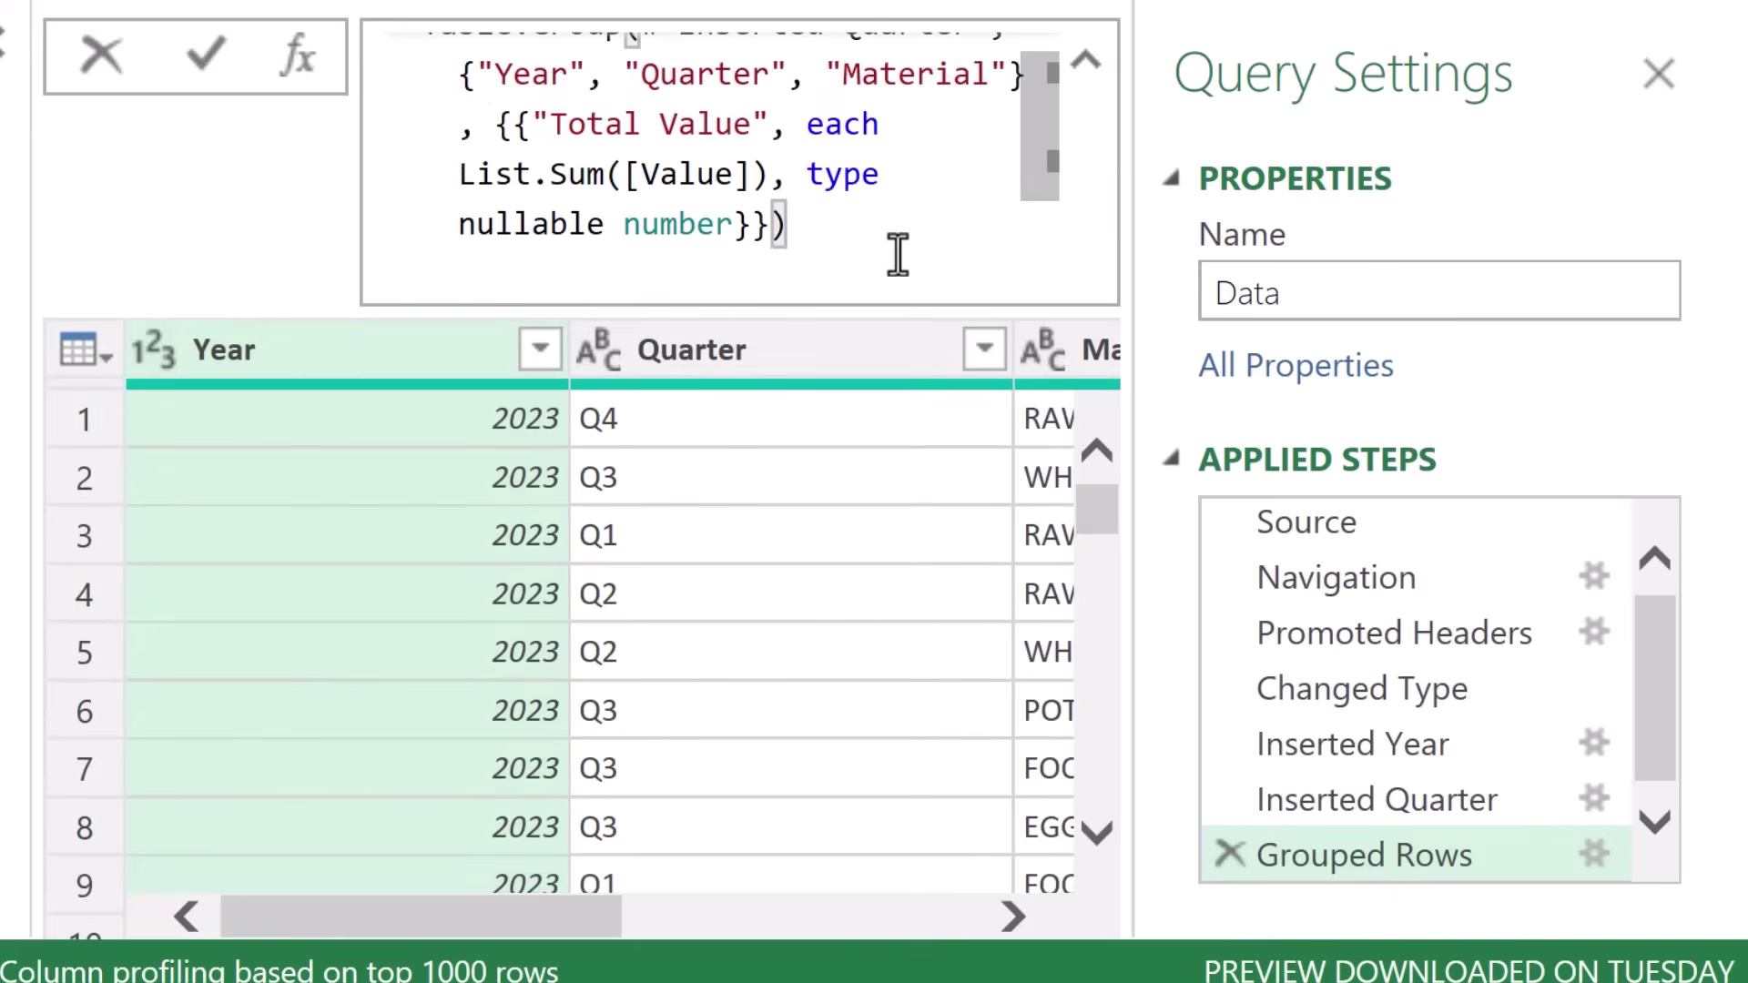
pyautogui.press('Return')
pyautogui.write('meta ')
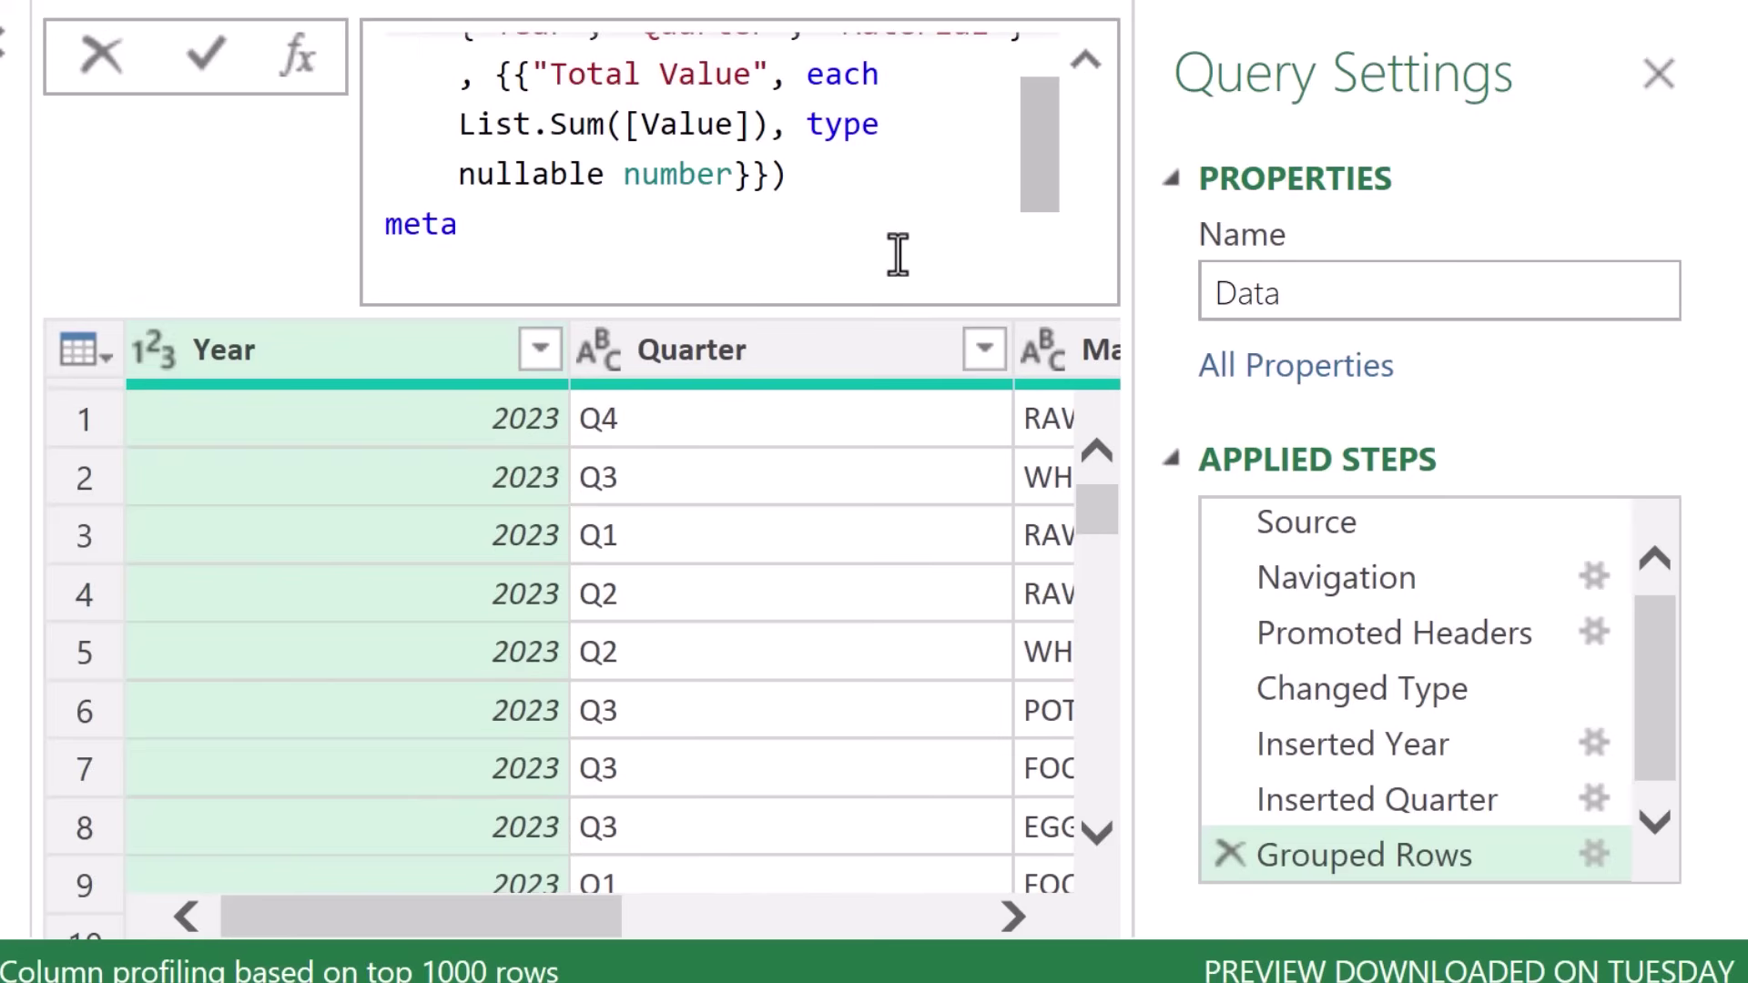
pyautogui.write('[')
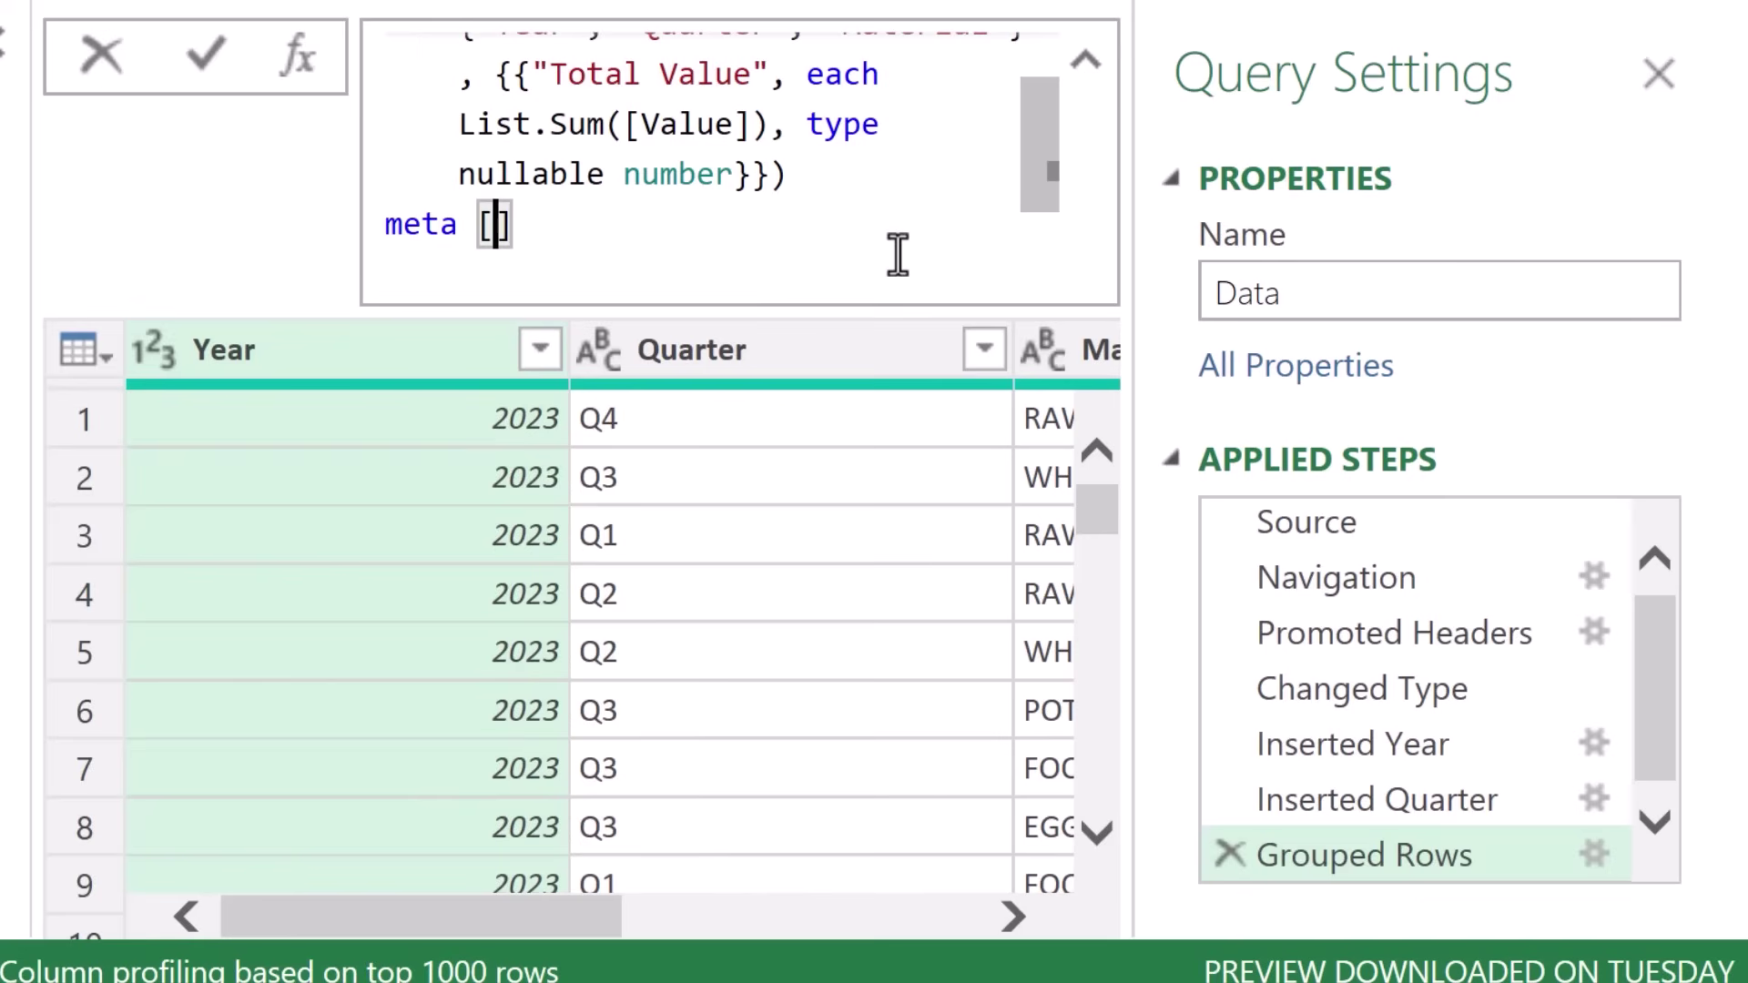
pyautogui.write('step =')
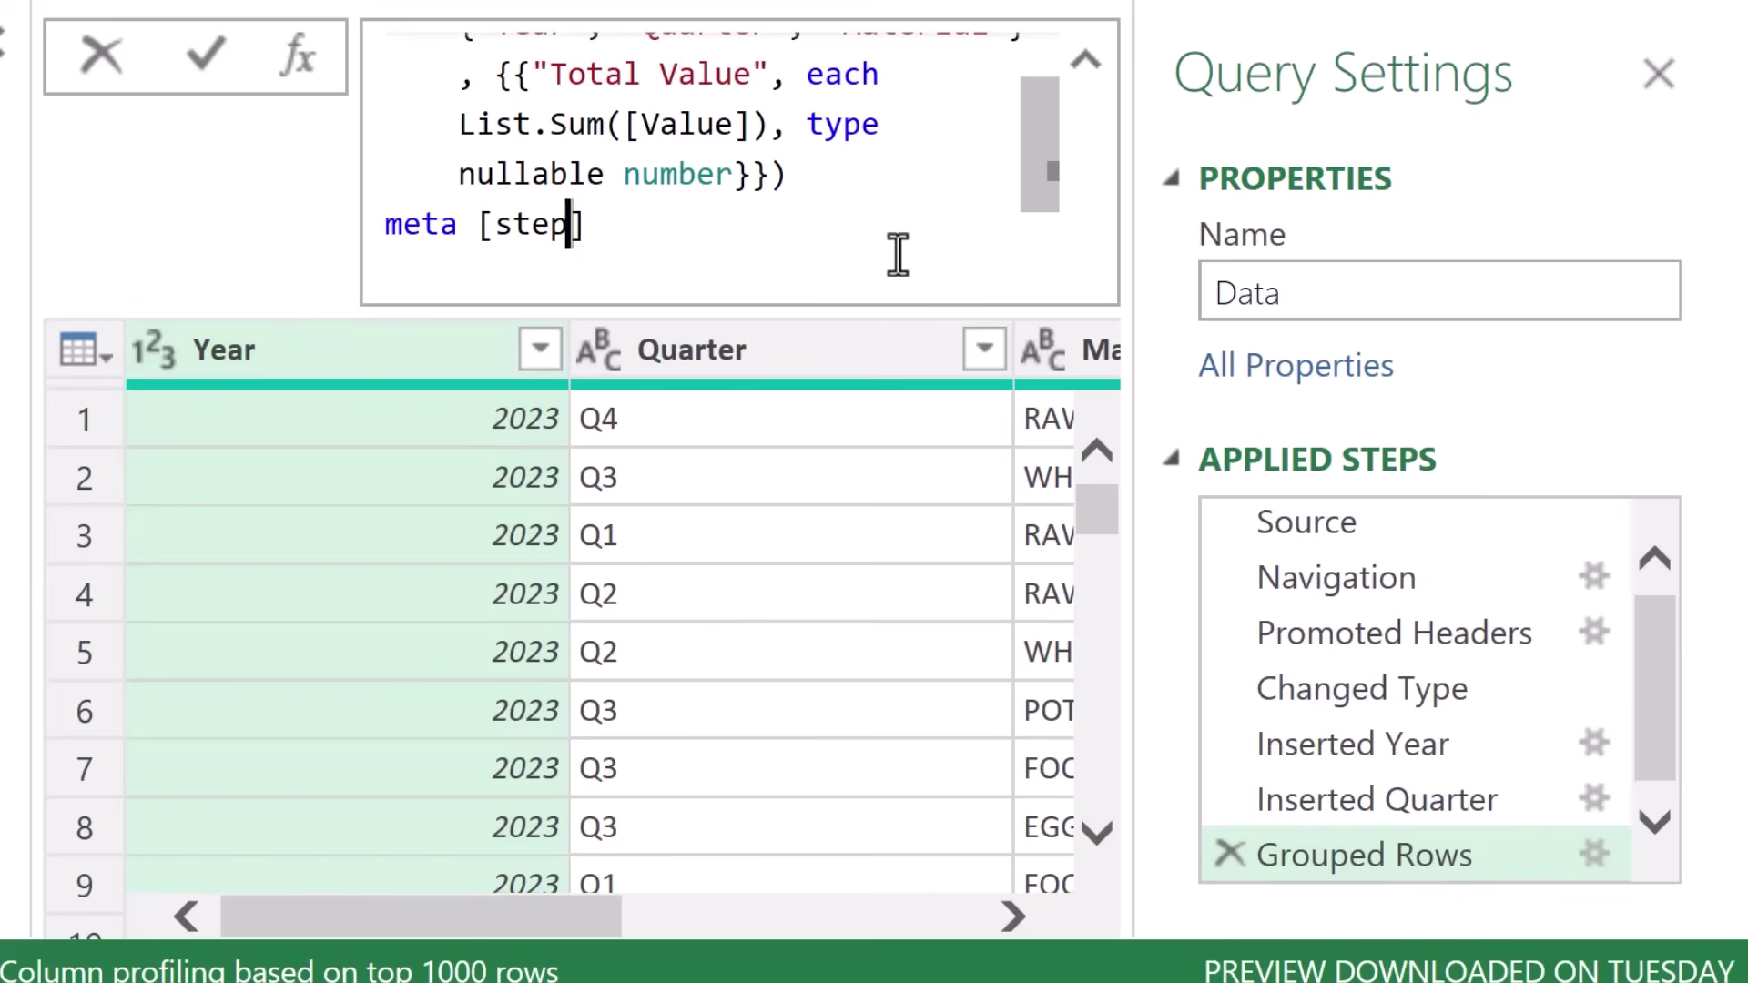
pyautogui.write(' #')
pyautogui.press('Tab')
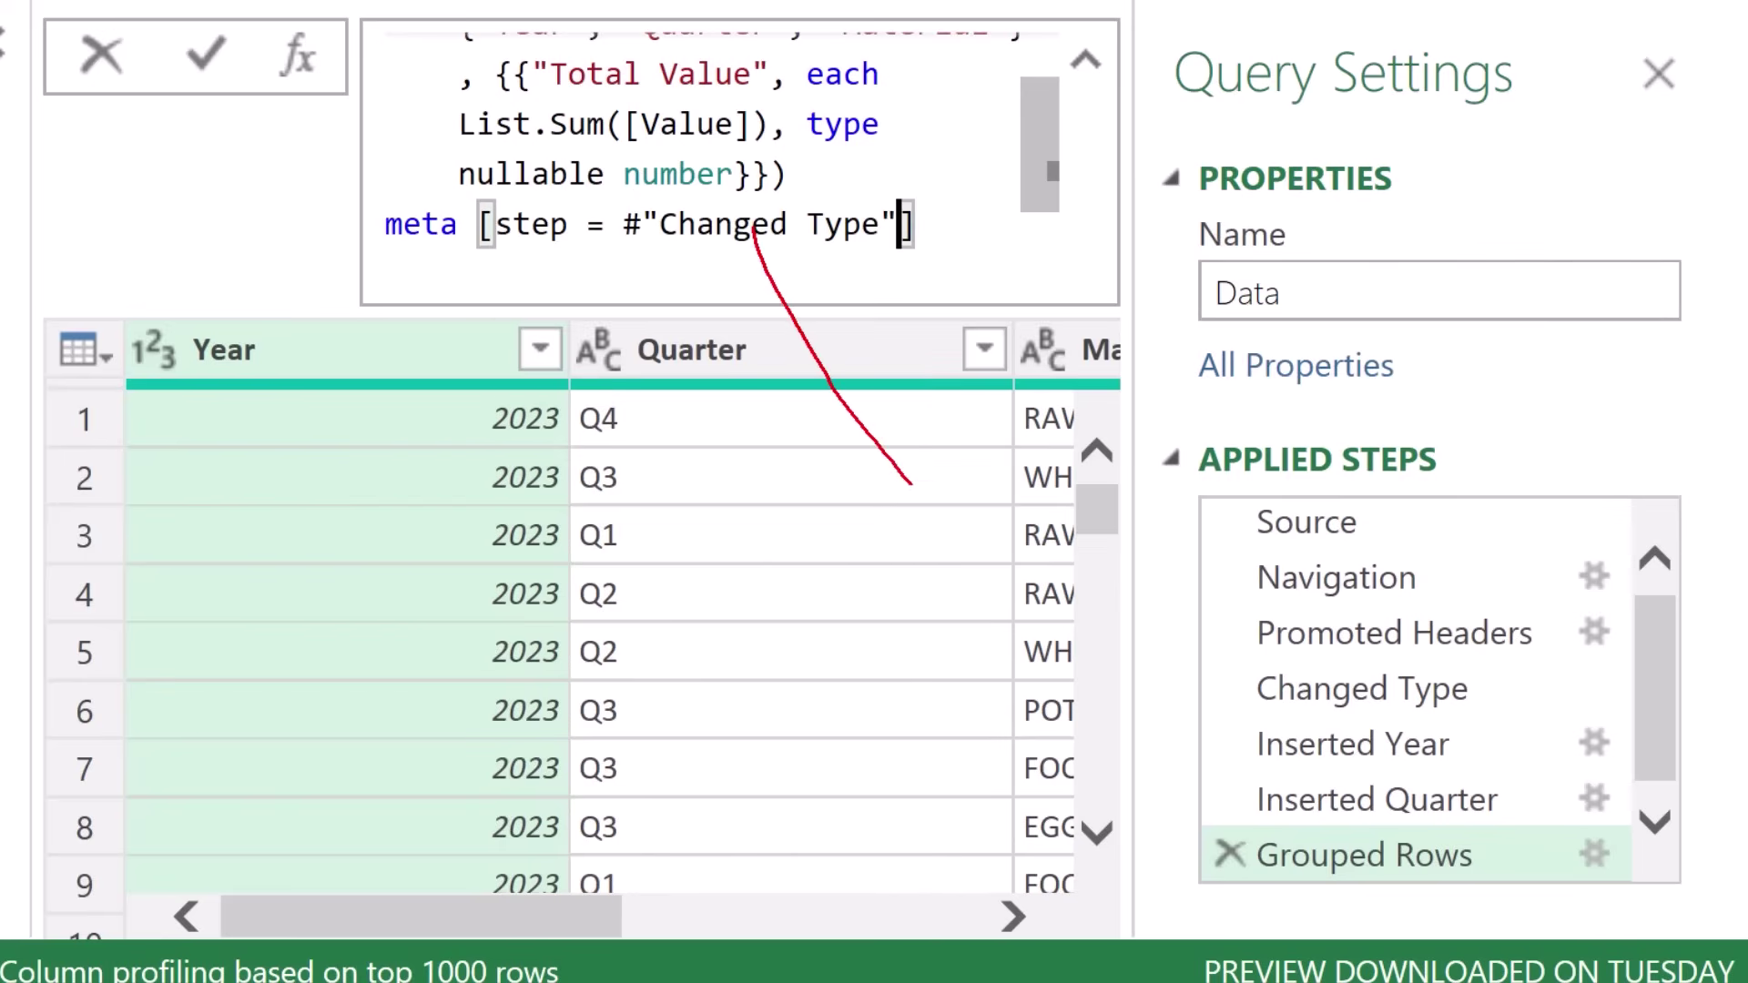
pyautogui.moveTo(1283, 712); pyautogui.dragTo(1436, 711)
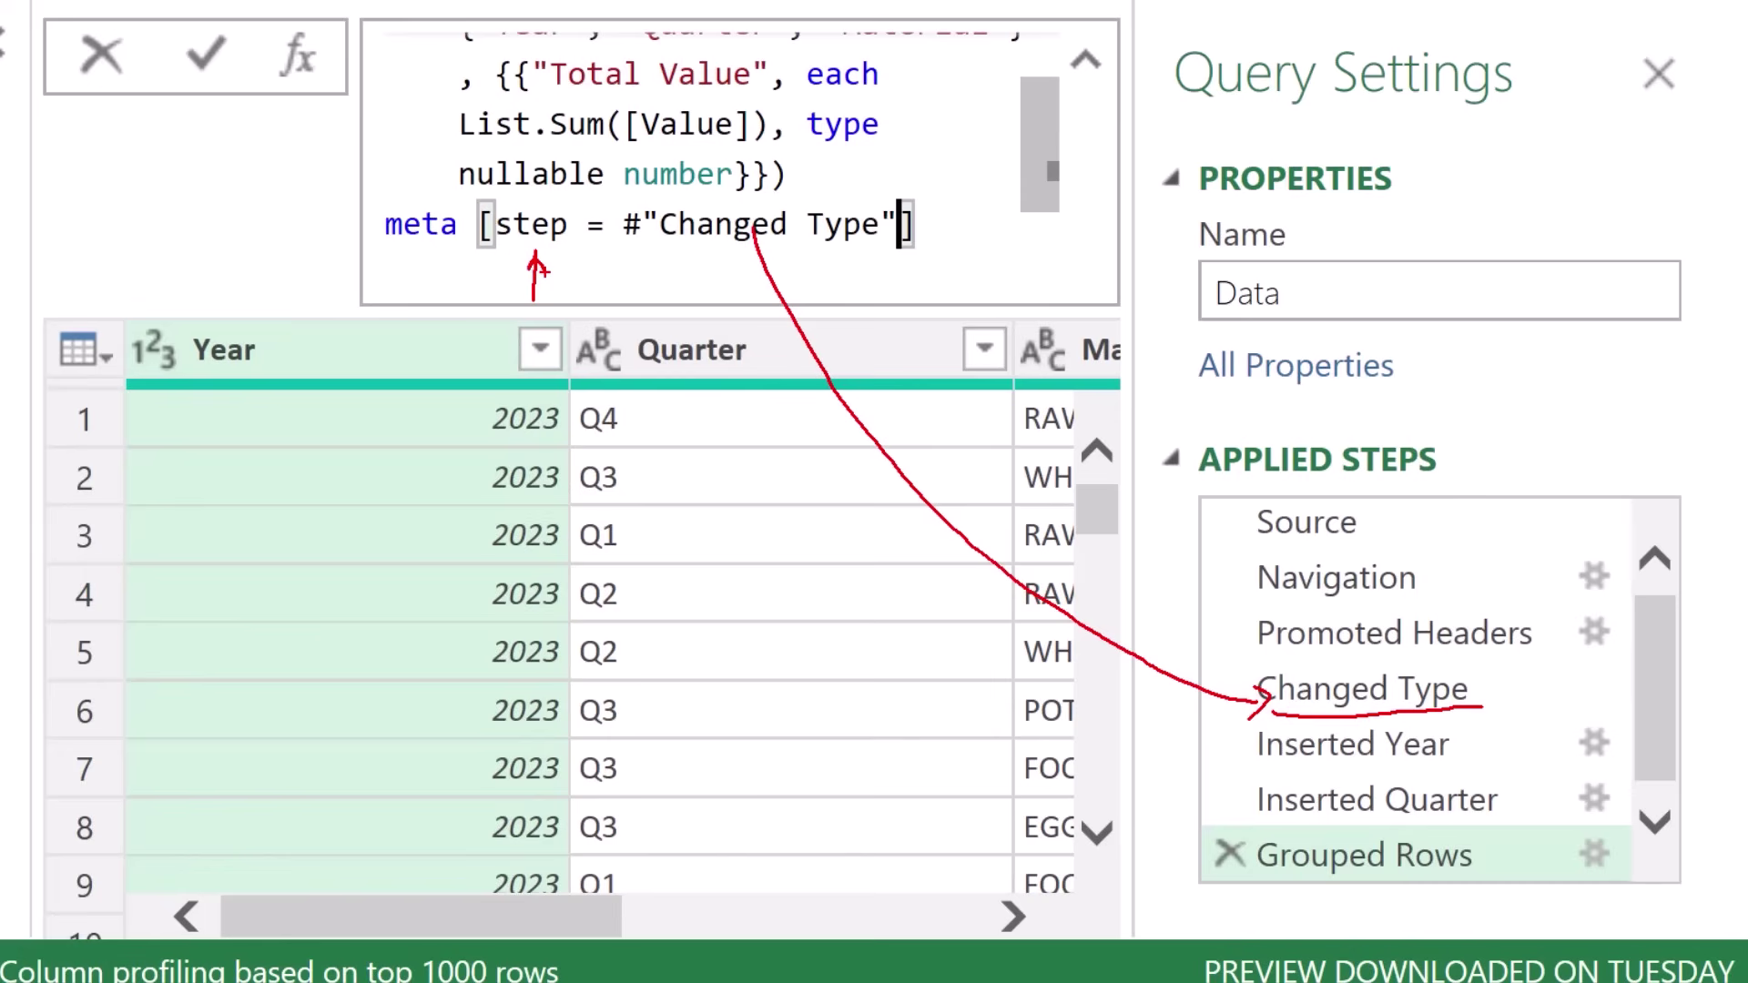
pyautogui.moveTo(381, 265); pyautogui.dragTo(759, 270)
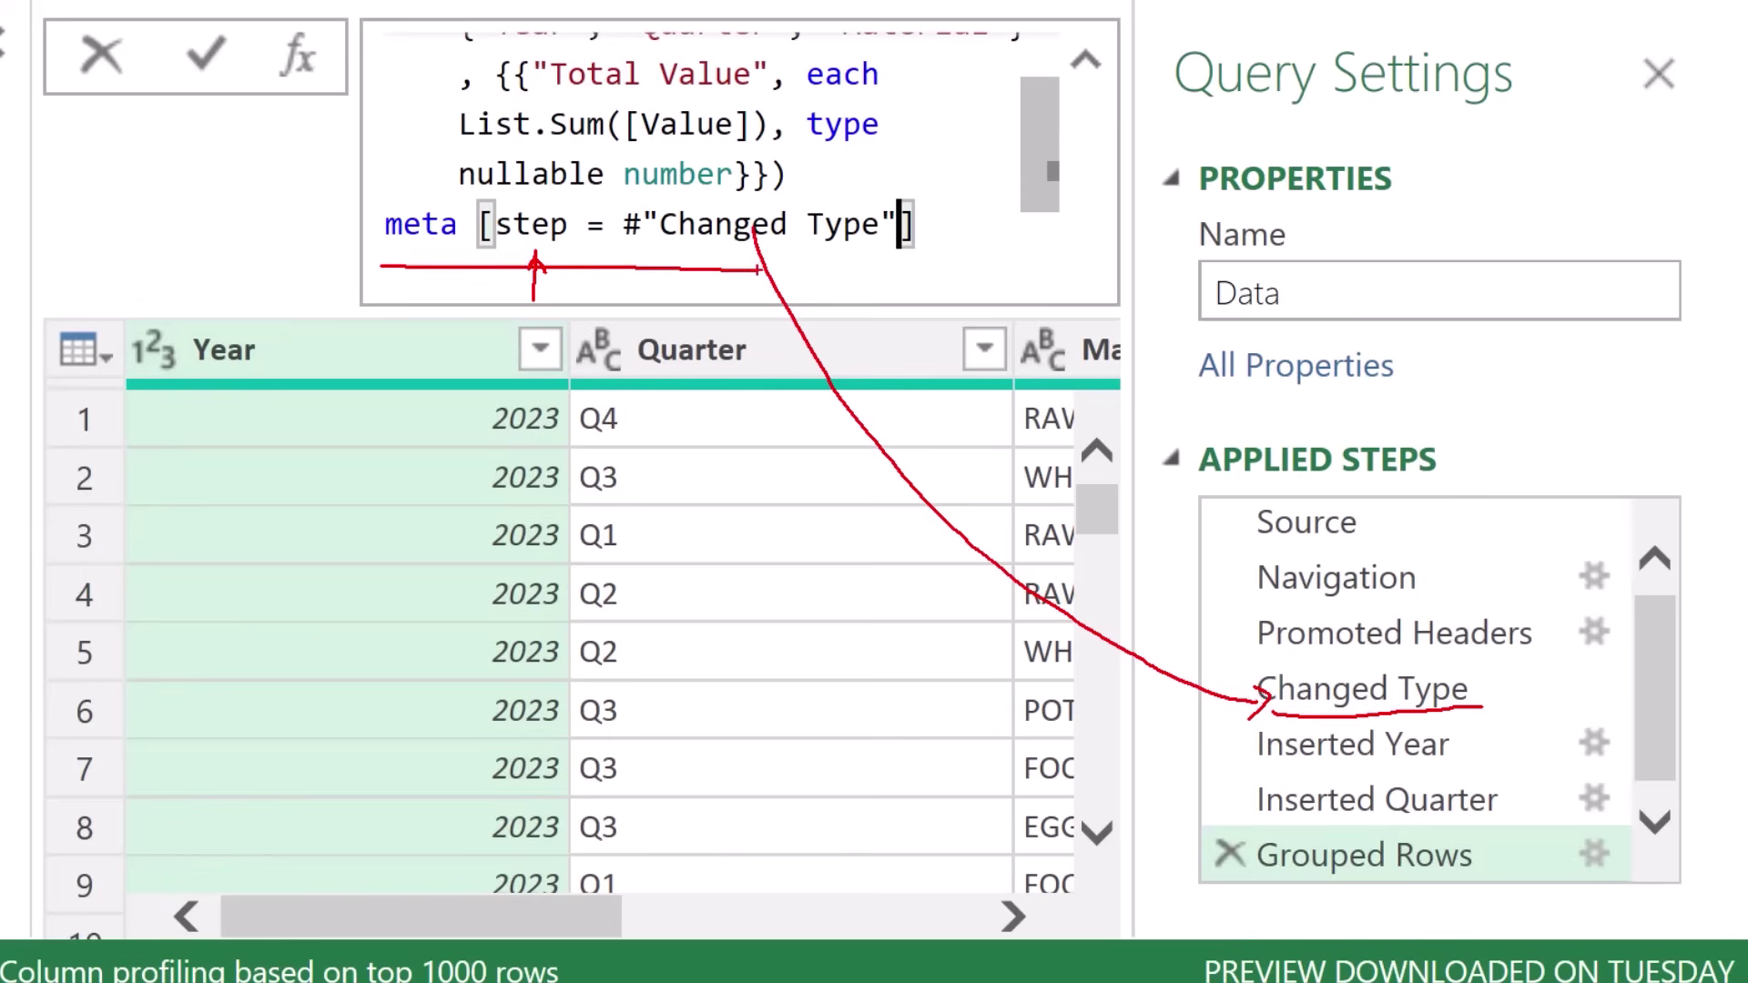
pyautogui.press('Escape')
pyautogui.click(765, 496)
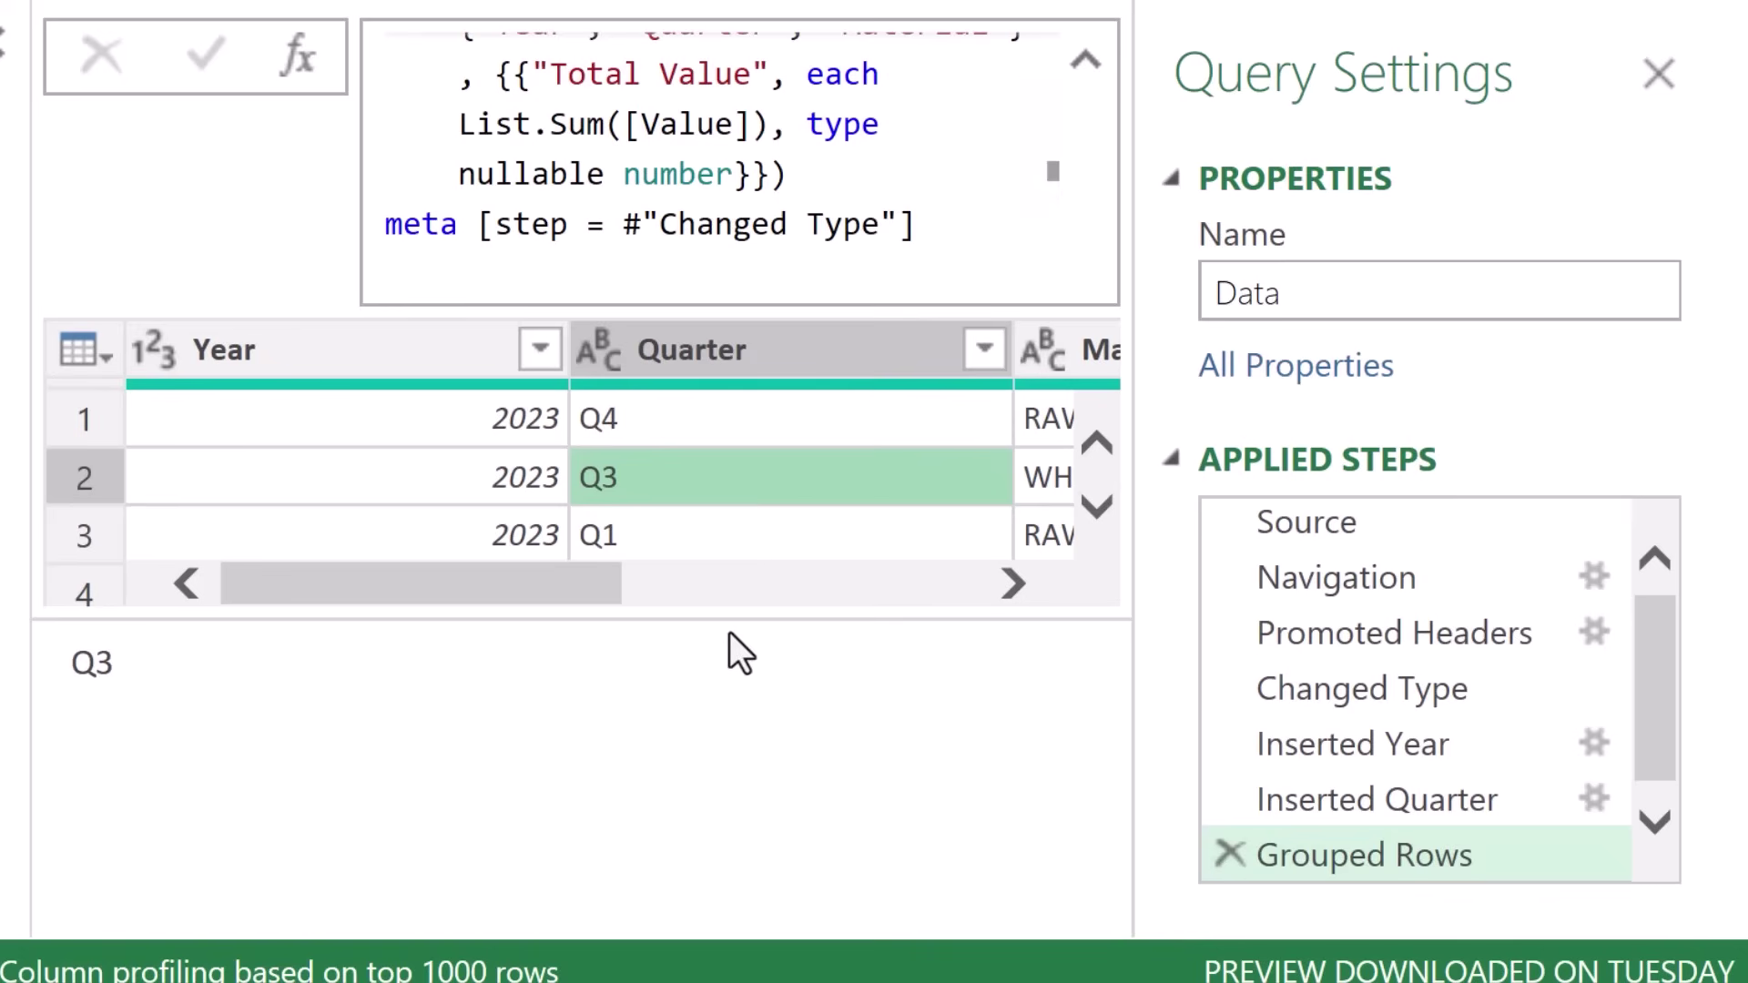
pyautogui.moveTo(725, 648); pyautogui.dragTo(731, 788)
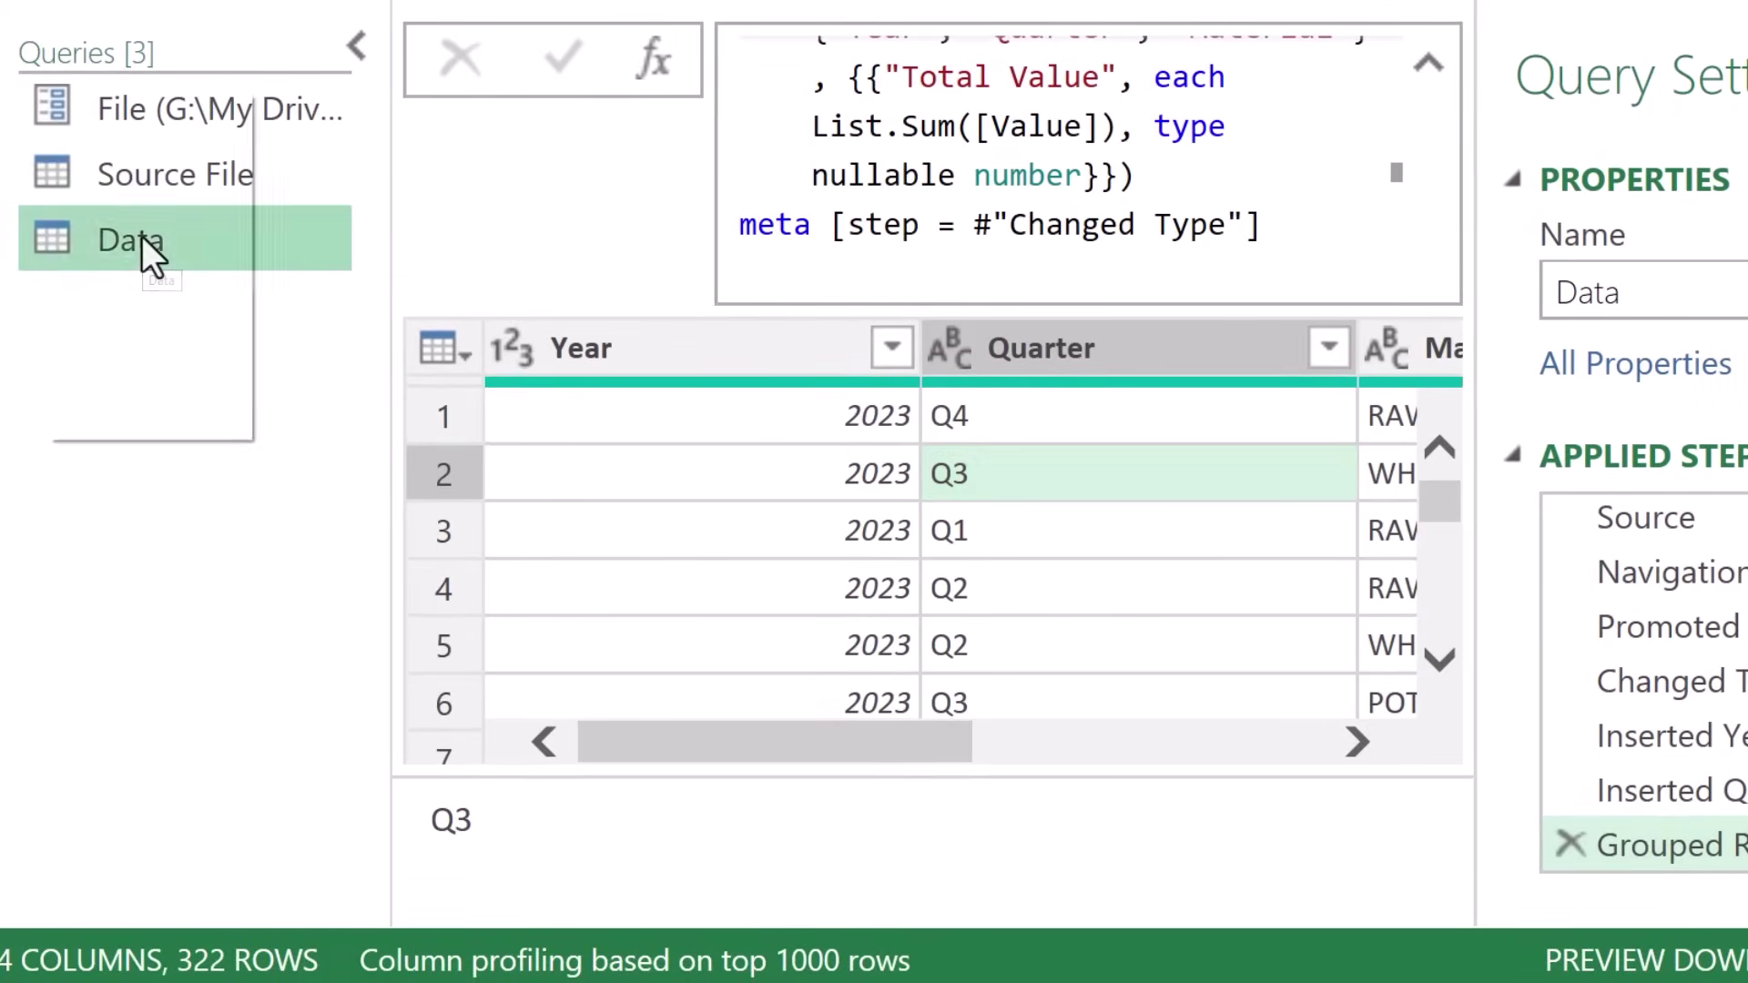
# Step: Create a query that references the Data query and name it Reference
pyautogui.rightClick(142, 236)
pyautogui.click(144, 242)
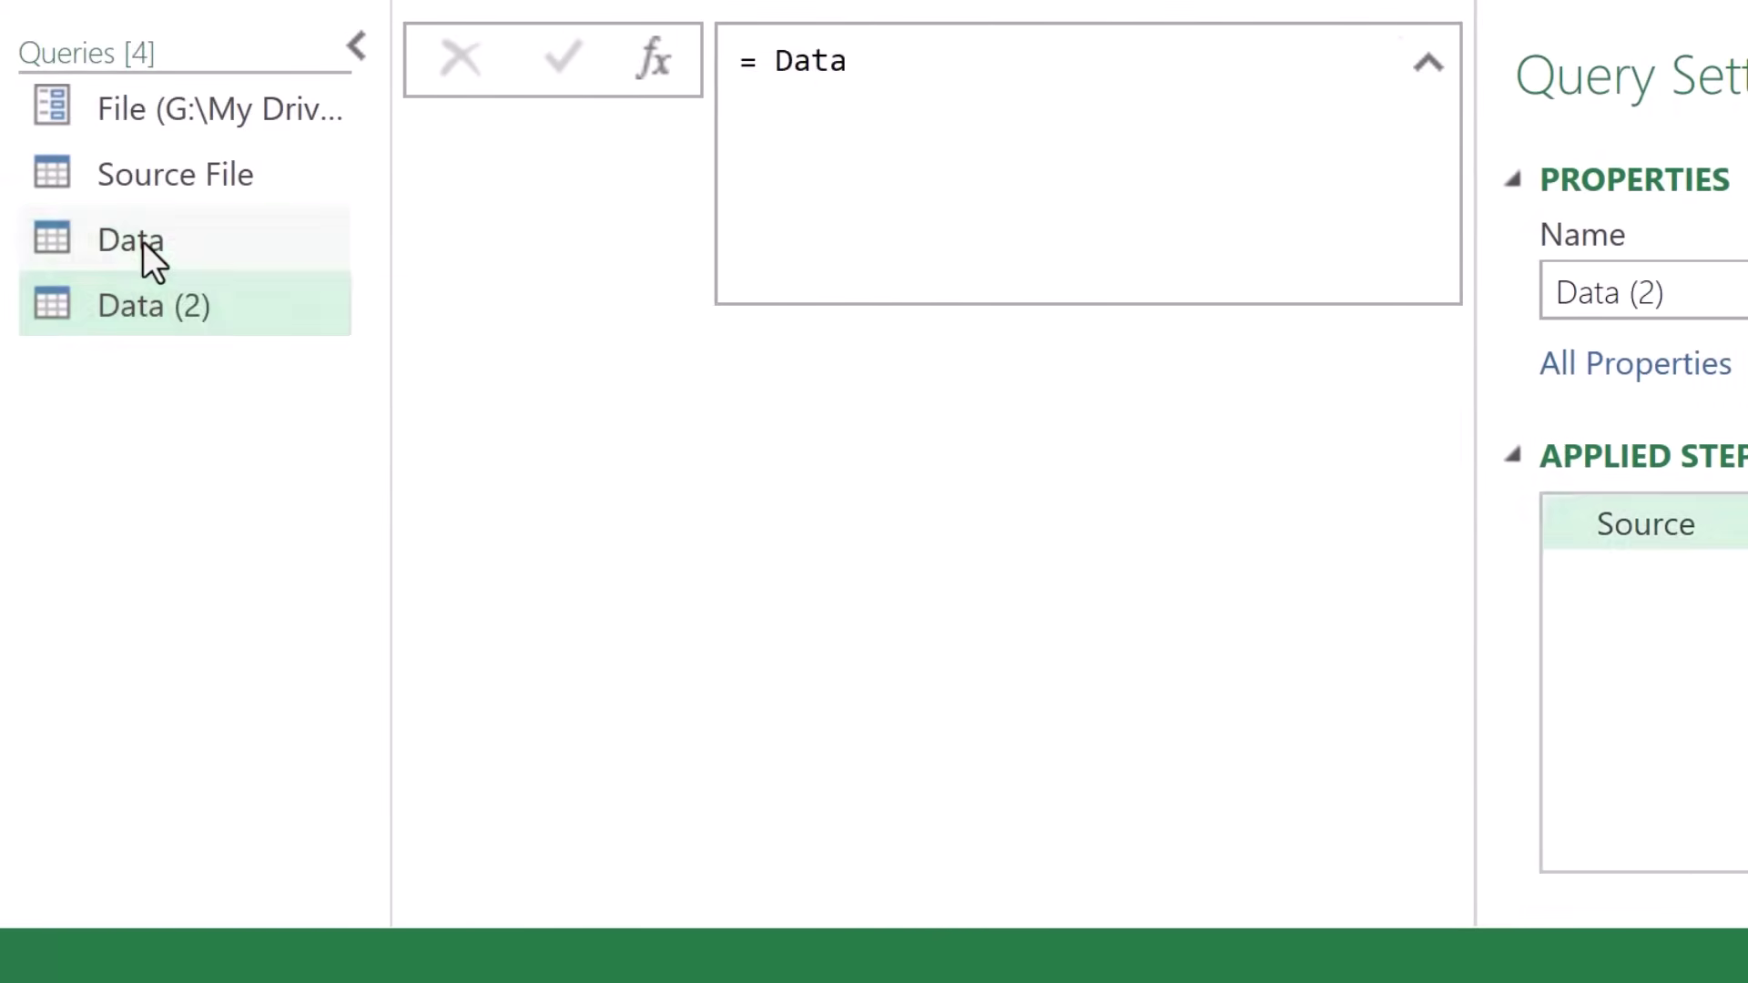
pyautogui.click(1308, 289)
pyautogui.write('Reference')
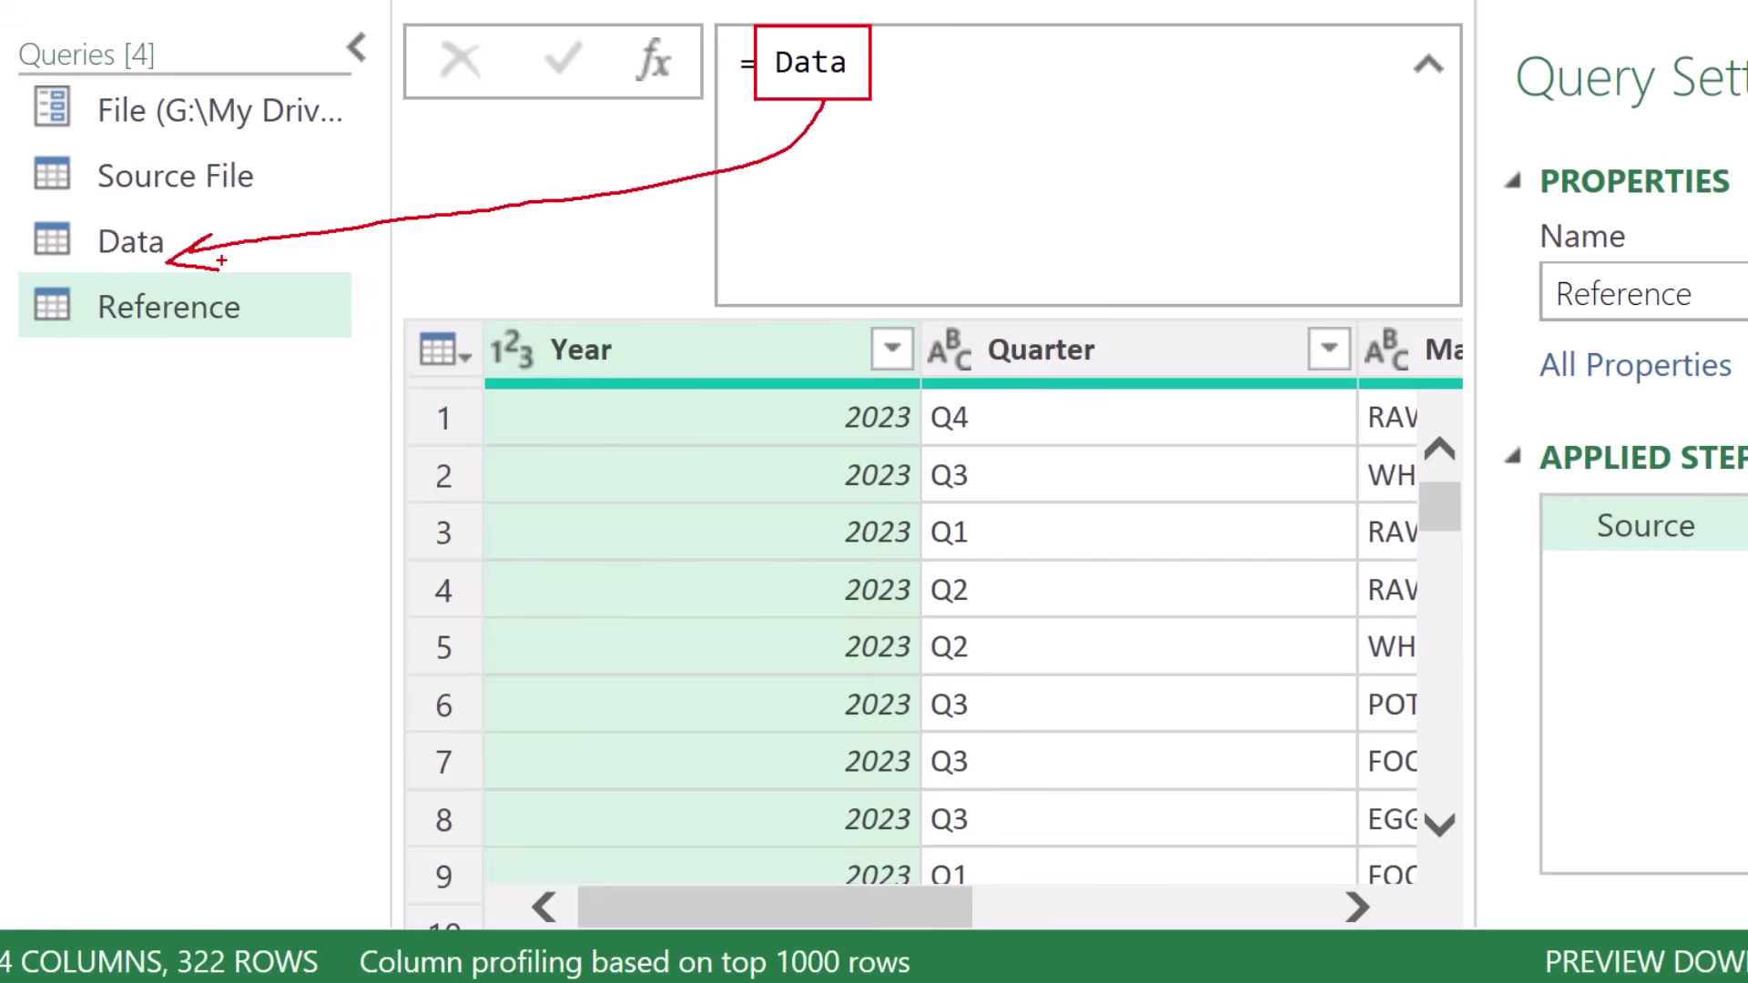
# Step: Wrap the Reference query's source in a metadata call so its formula reads Value.Metadata(Data)
pyautogui.click(773, 56)
pyautogui.write('Value.Metra')
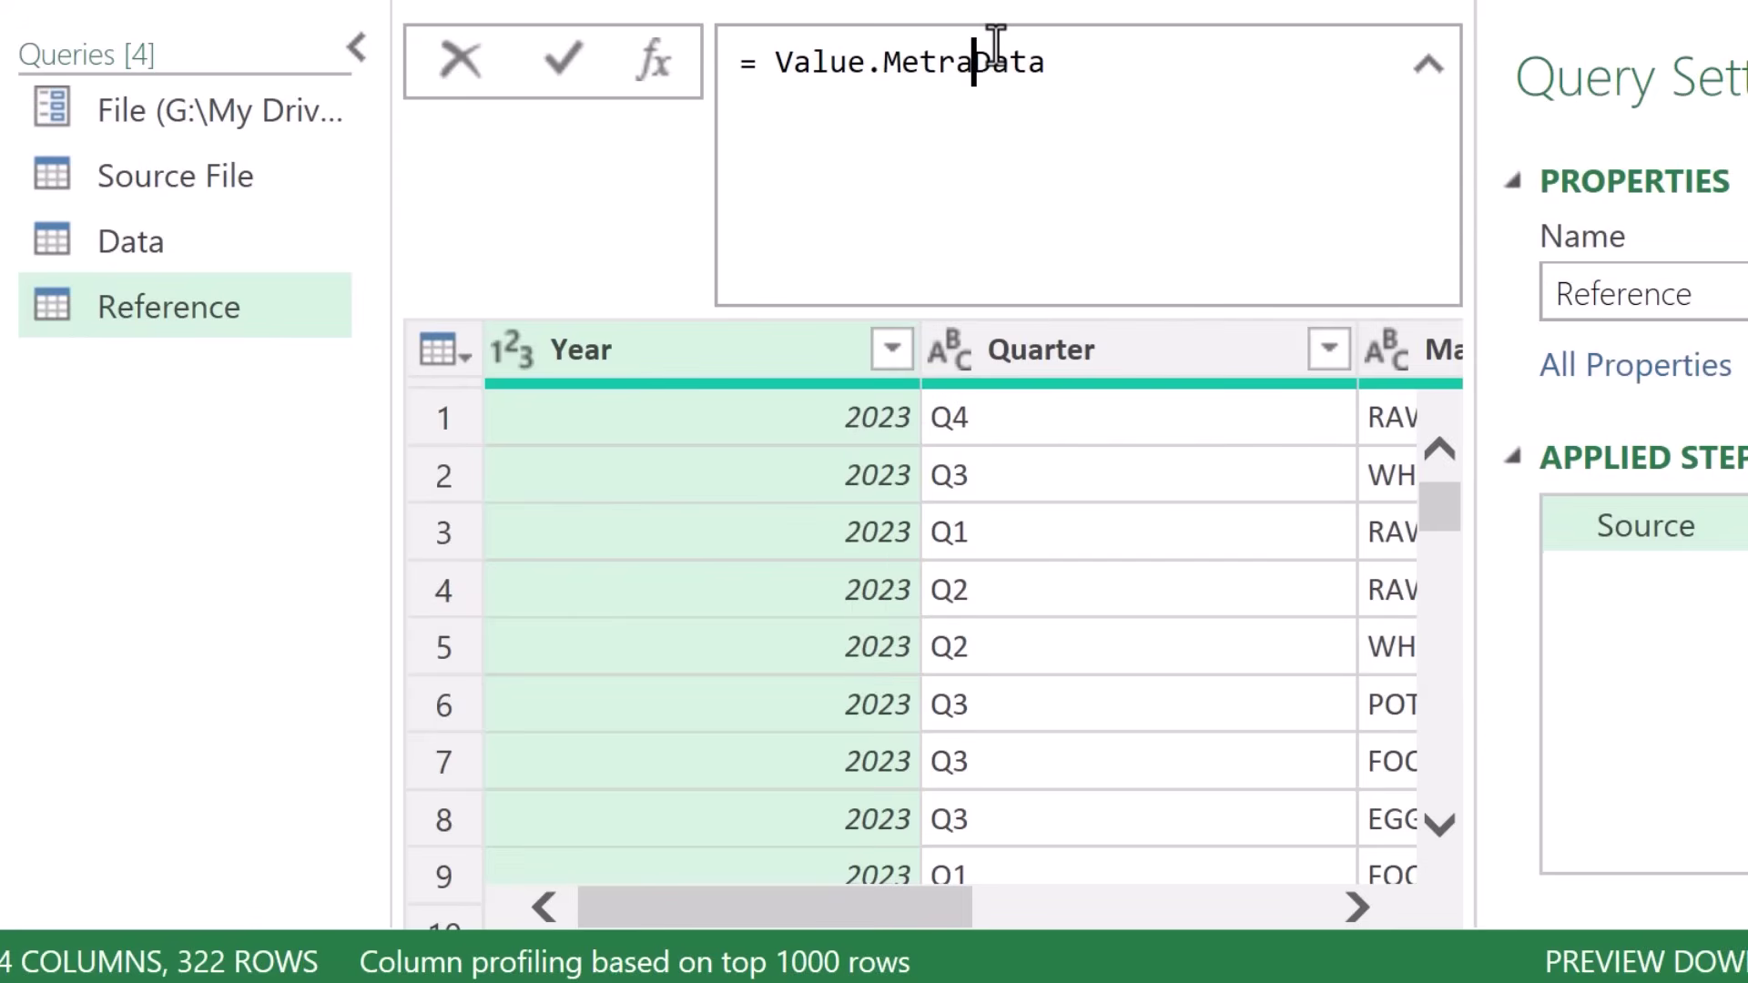
pyautogui.press('BackSpace')
pyautogui.press('BackSpace')
pyautogui.write('adata(')
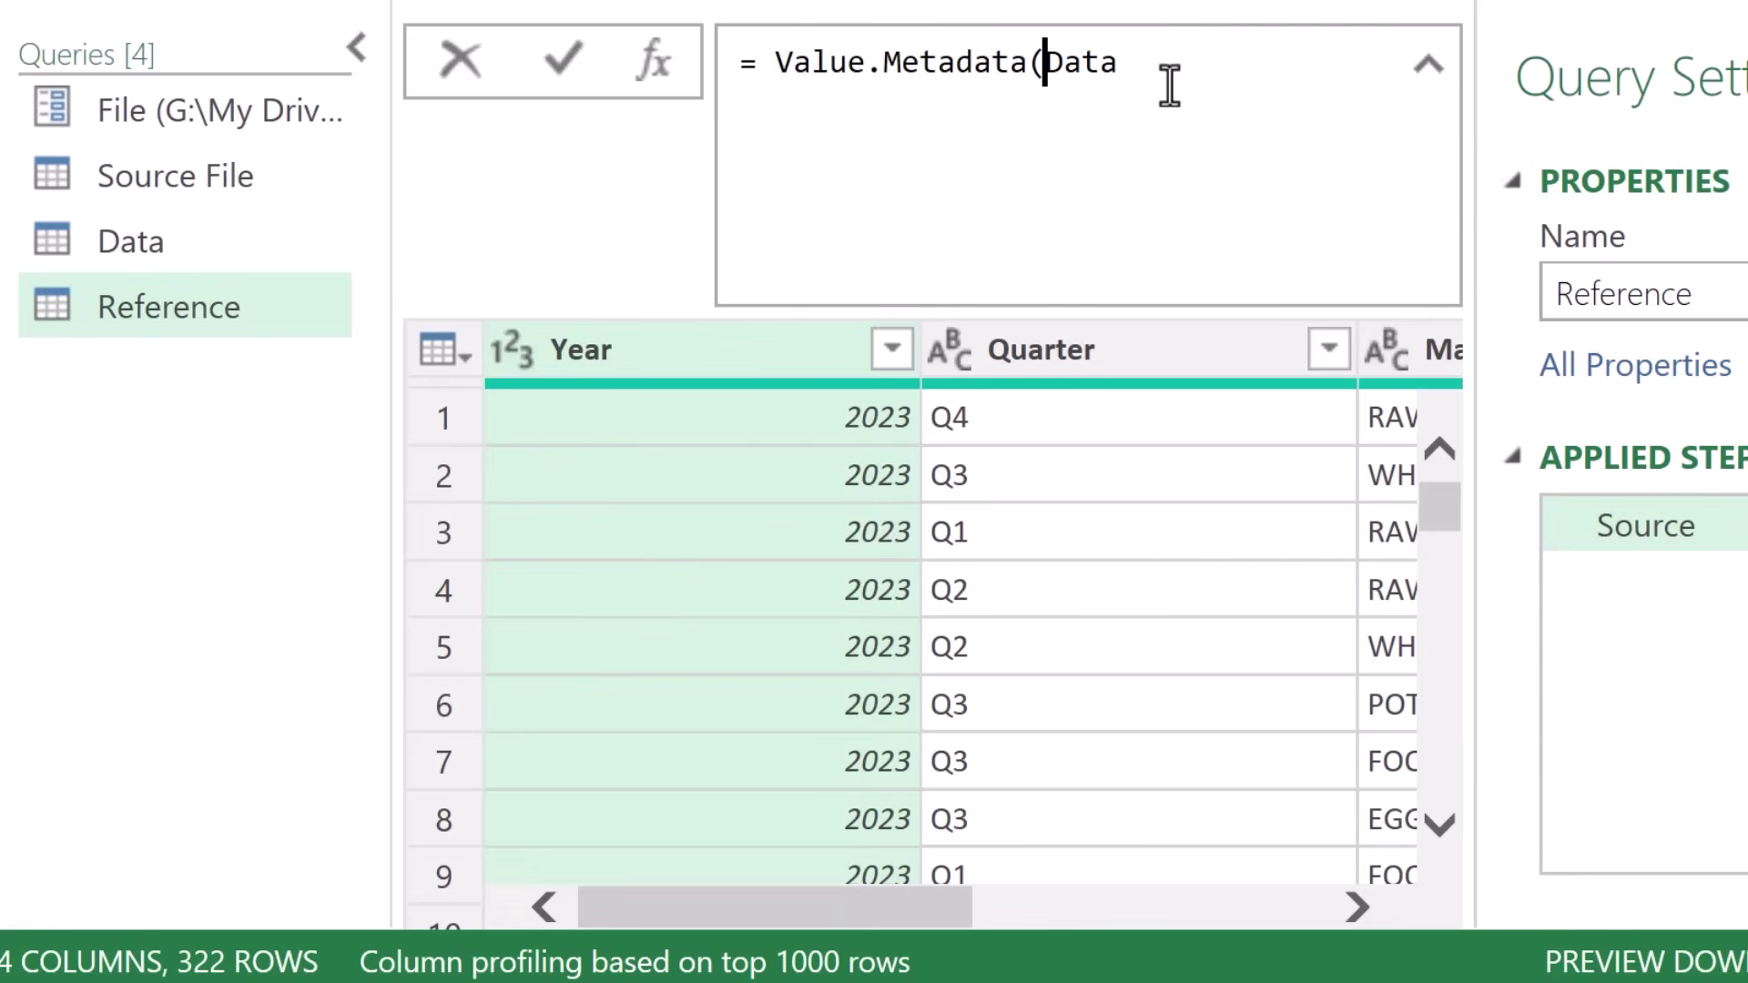
pyautogui.click(1123, 62)
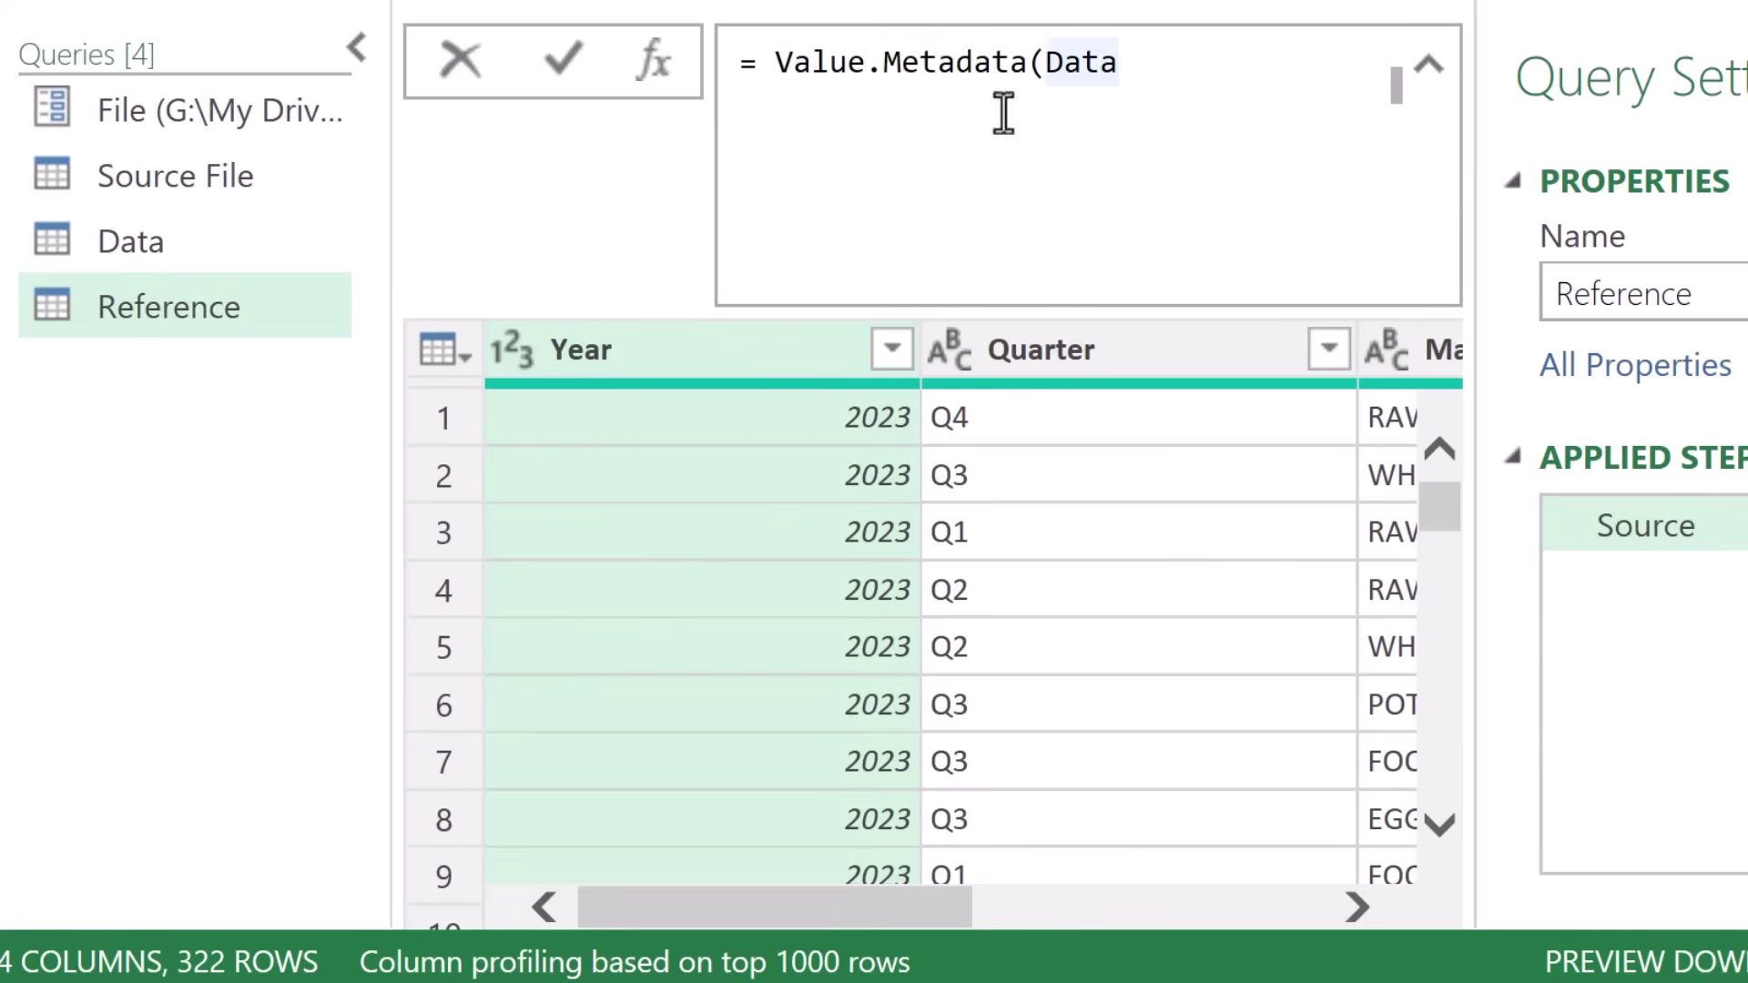
pyautogui.write(')')
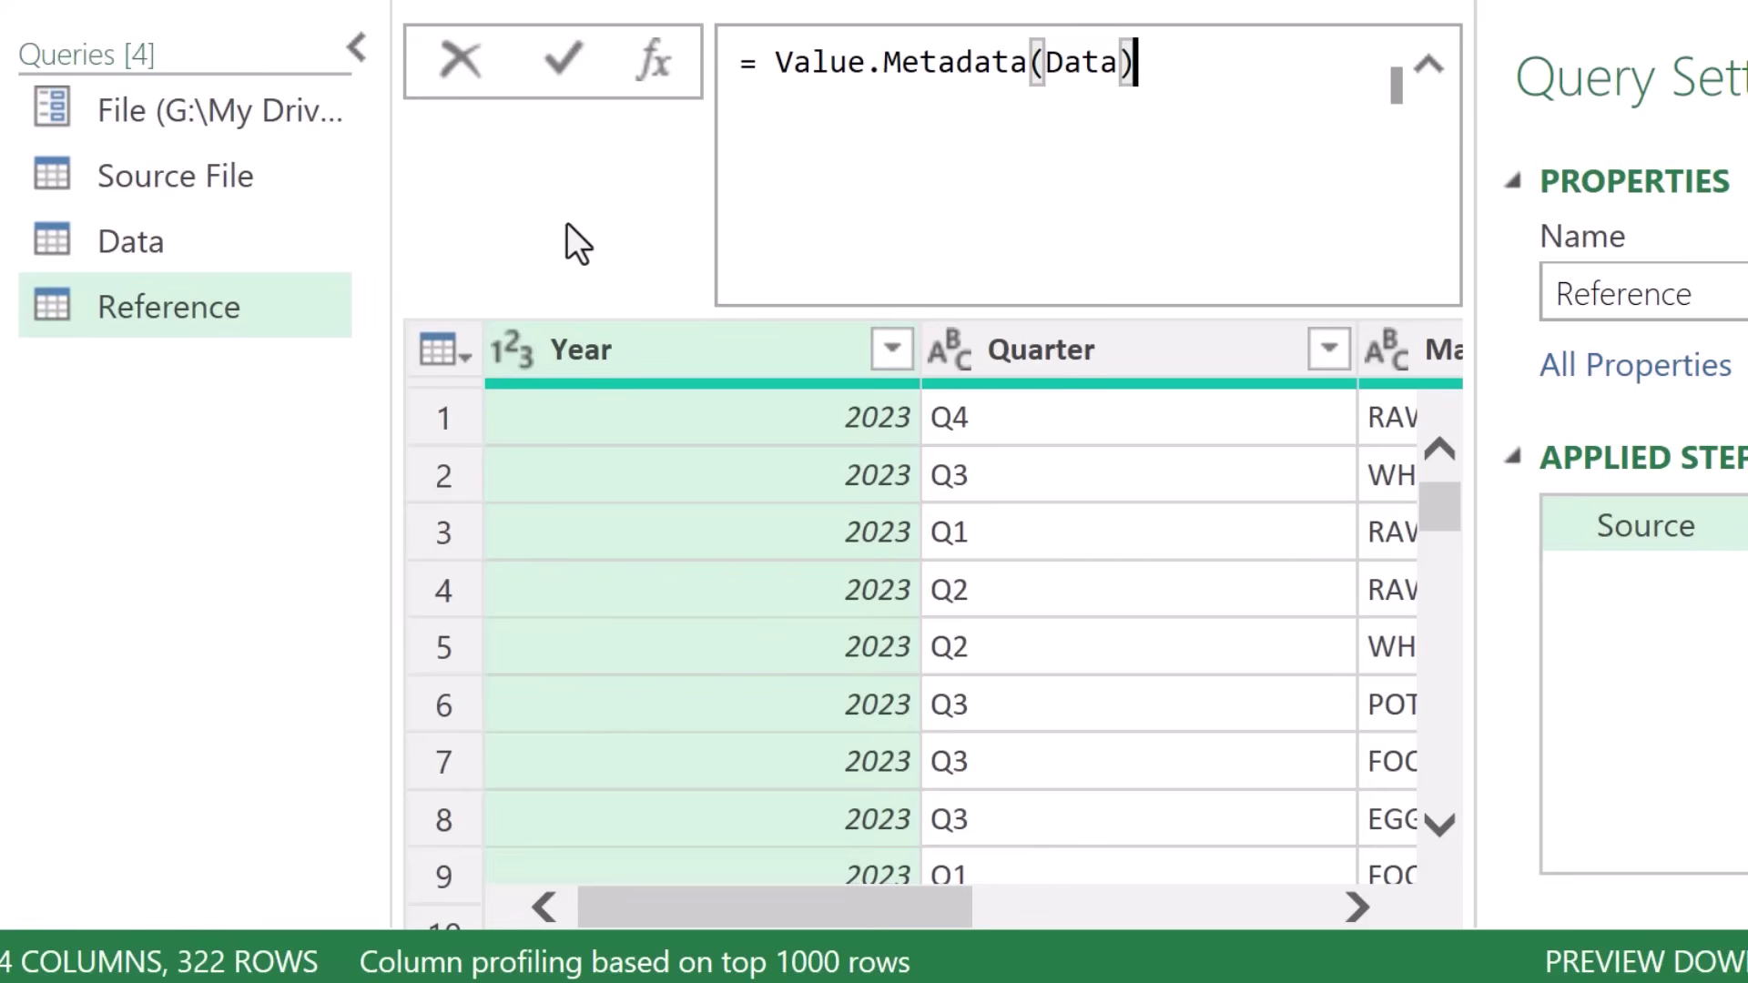
pyautogui.press('Return')
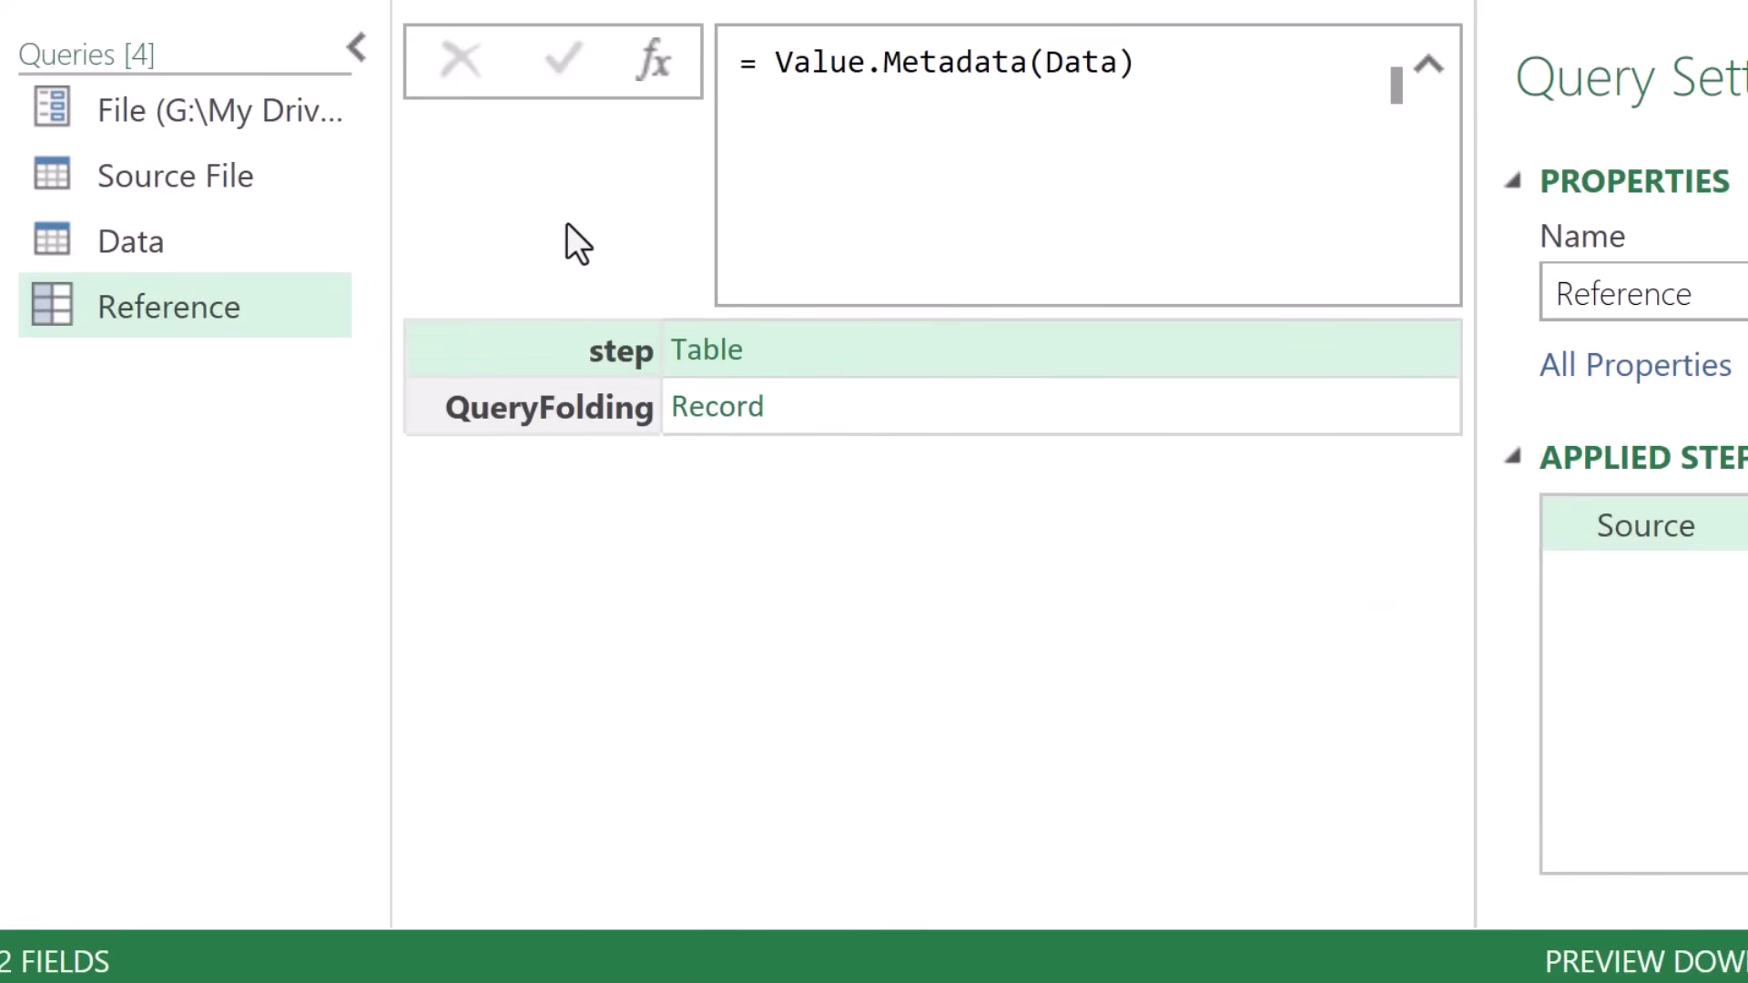
# Step: Preview the step table in the metadata record, and extend the formula to Value.Metadata(Data)[step] to return that table
pyautogui.click(798, 366)
pyautogui.moveTo(753, 779); pyautogui.dragTo(788, 579)
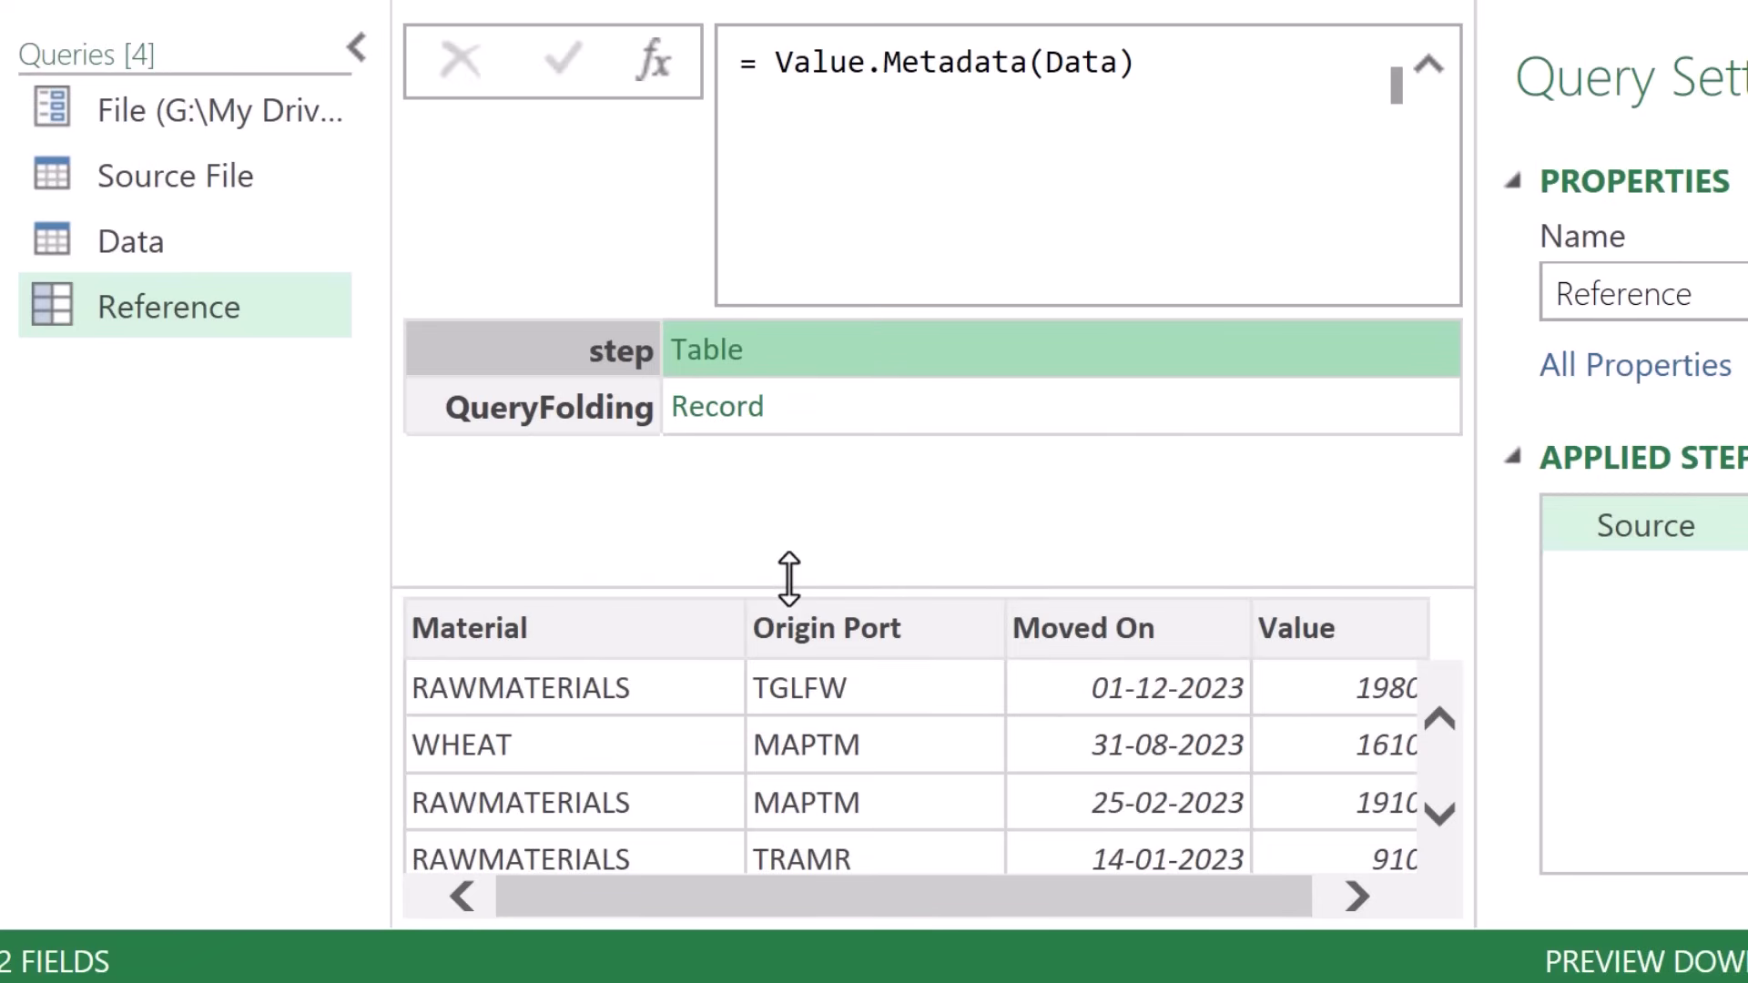
pyautogui.click(1237, 66)
pyautogui.write('[S')
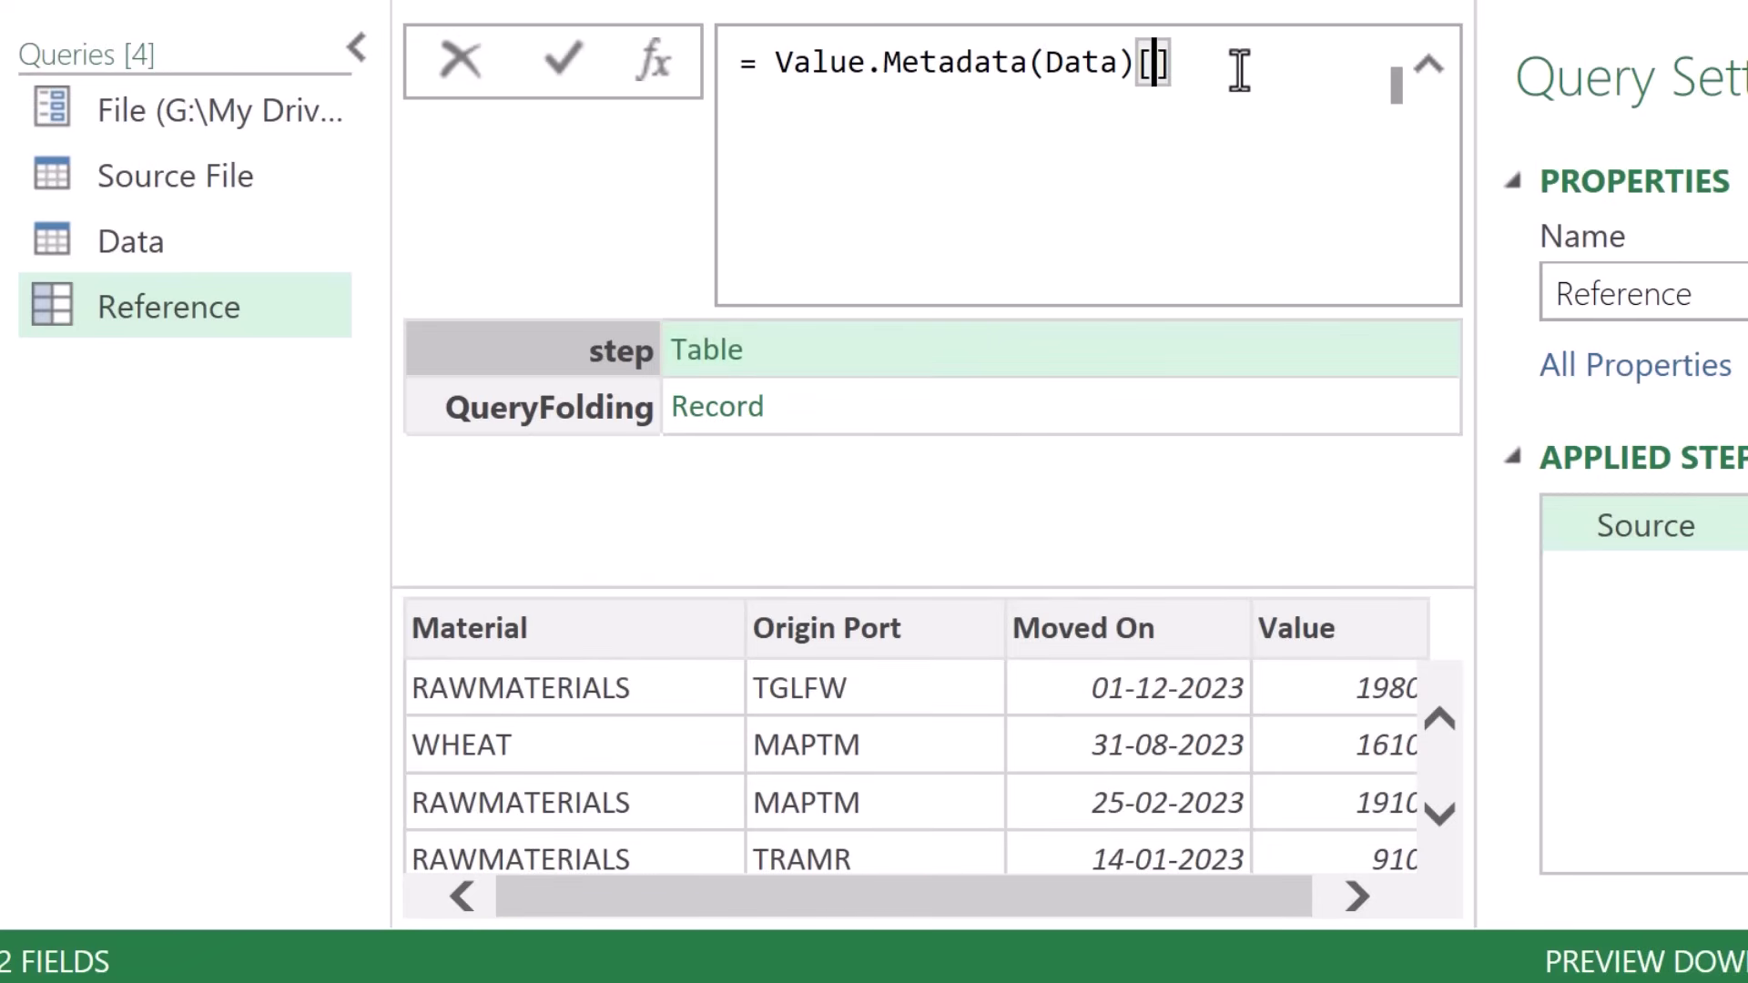
pyautogui.press('BackSpace')
pyautogui.write('step')
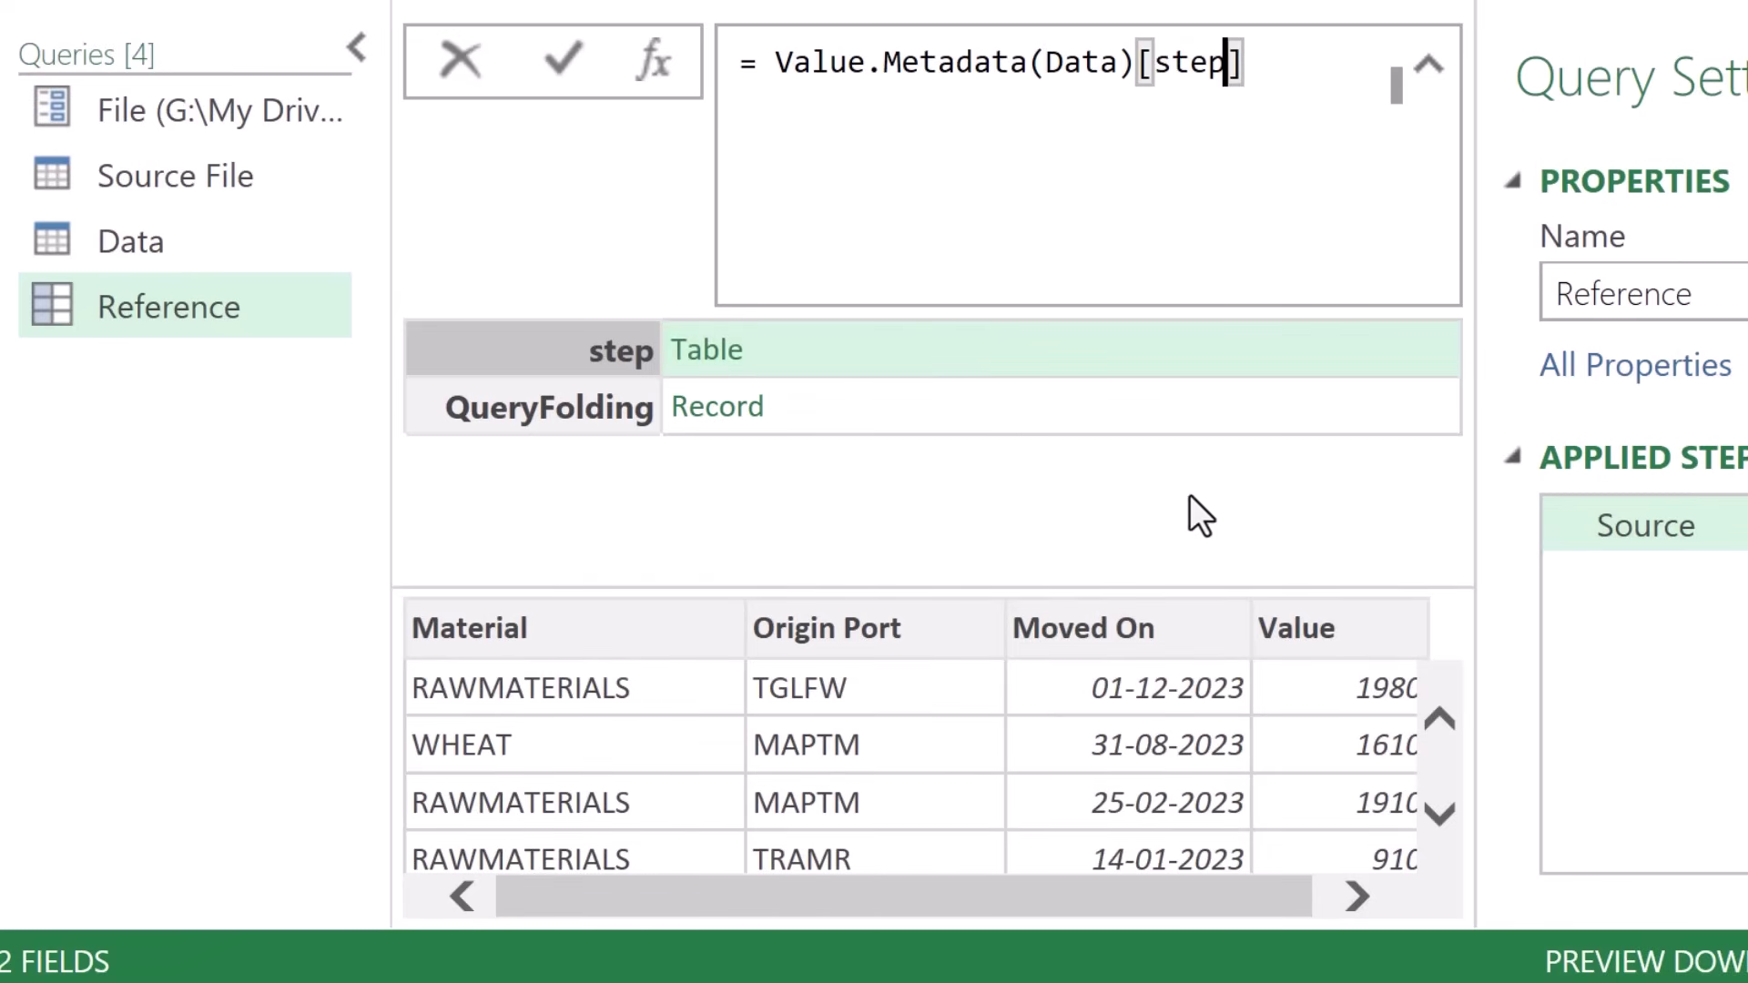
pyautogui.press('Return')
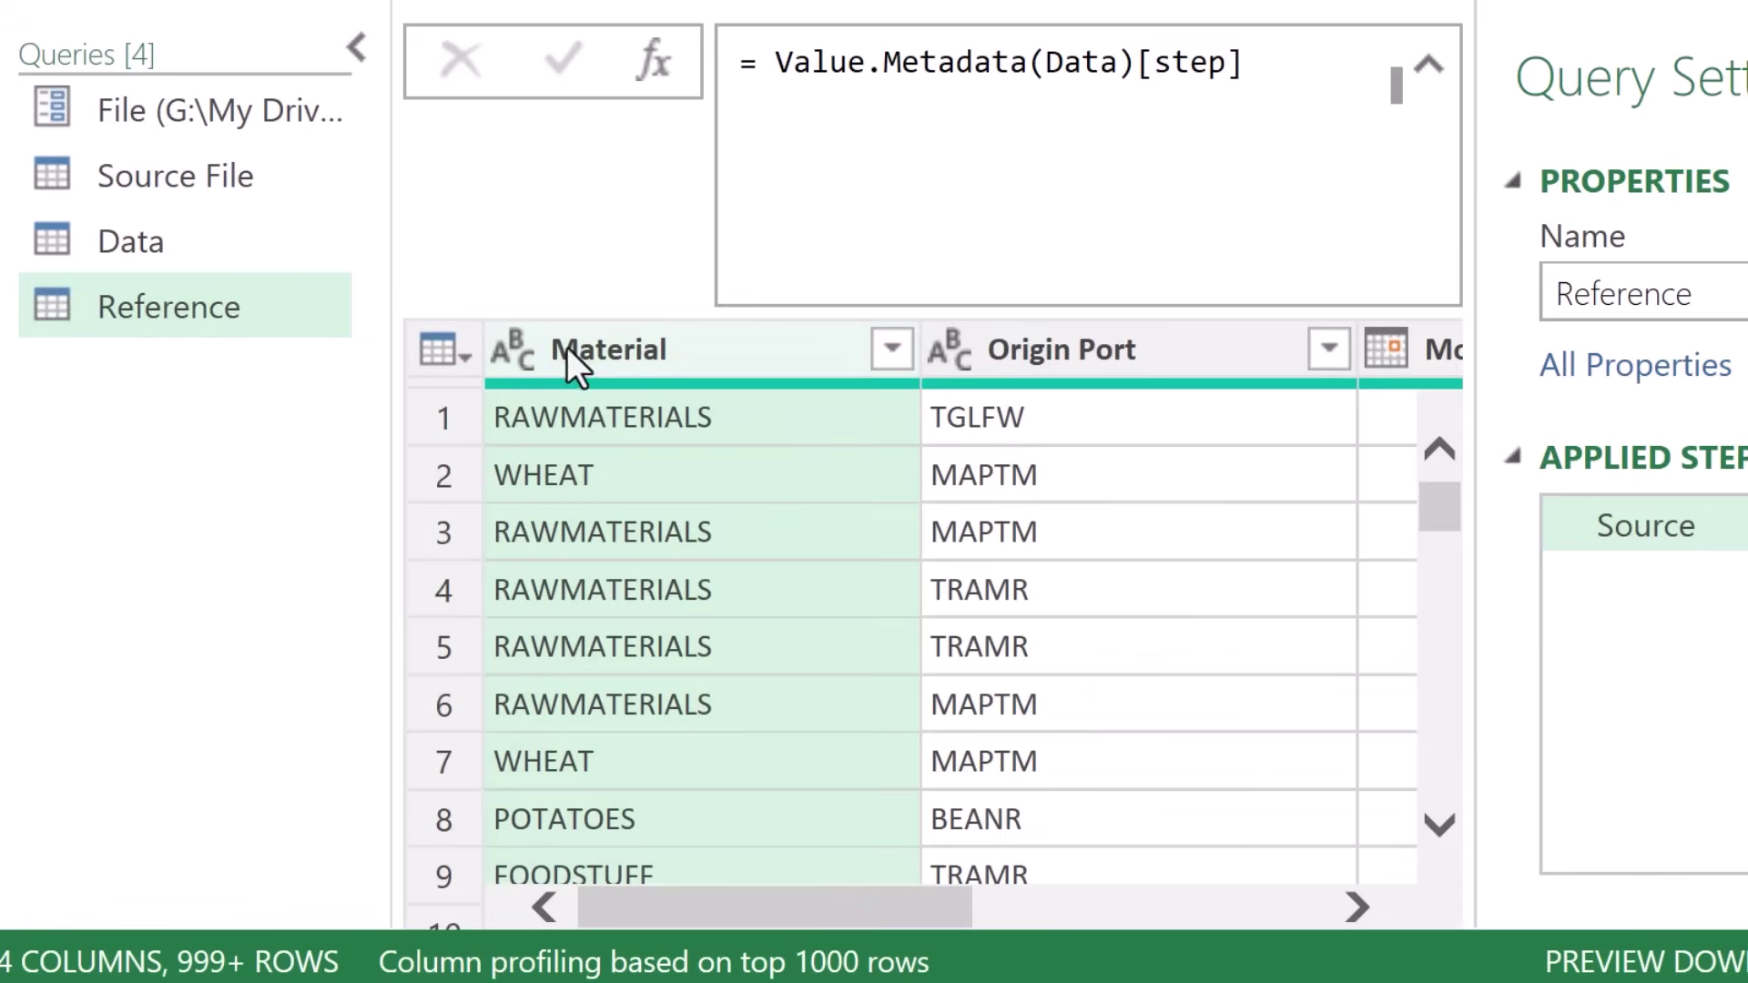
pyautogui.click(360, 50)
pyautogui.moveTo(652, 894)
pyautogui.mouseDown()
pyautogui.moveTo(1090, 909)
pyautogui.moveTo(659, 906)
pyautogui.mouseUp()
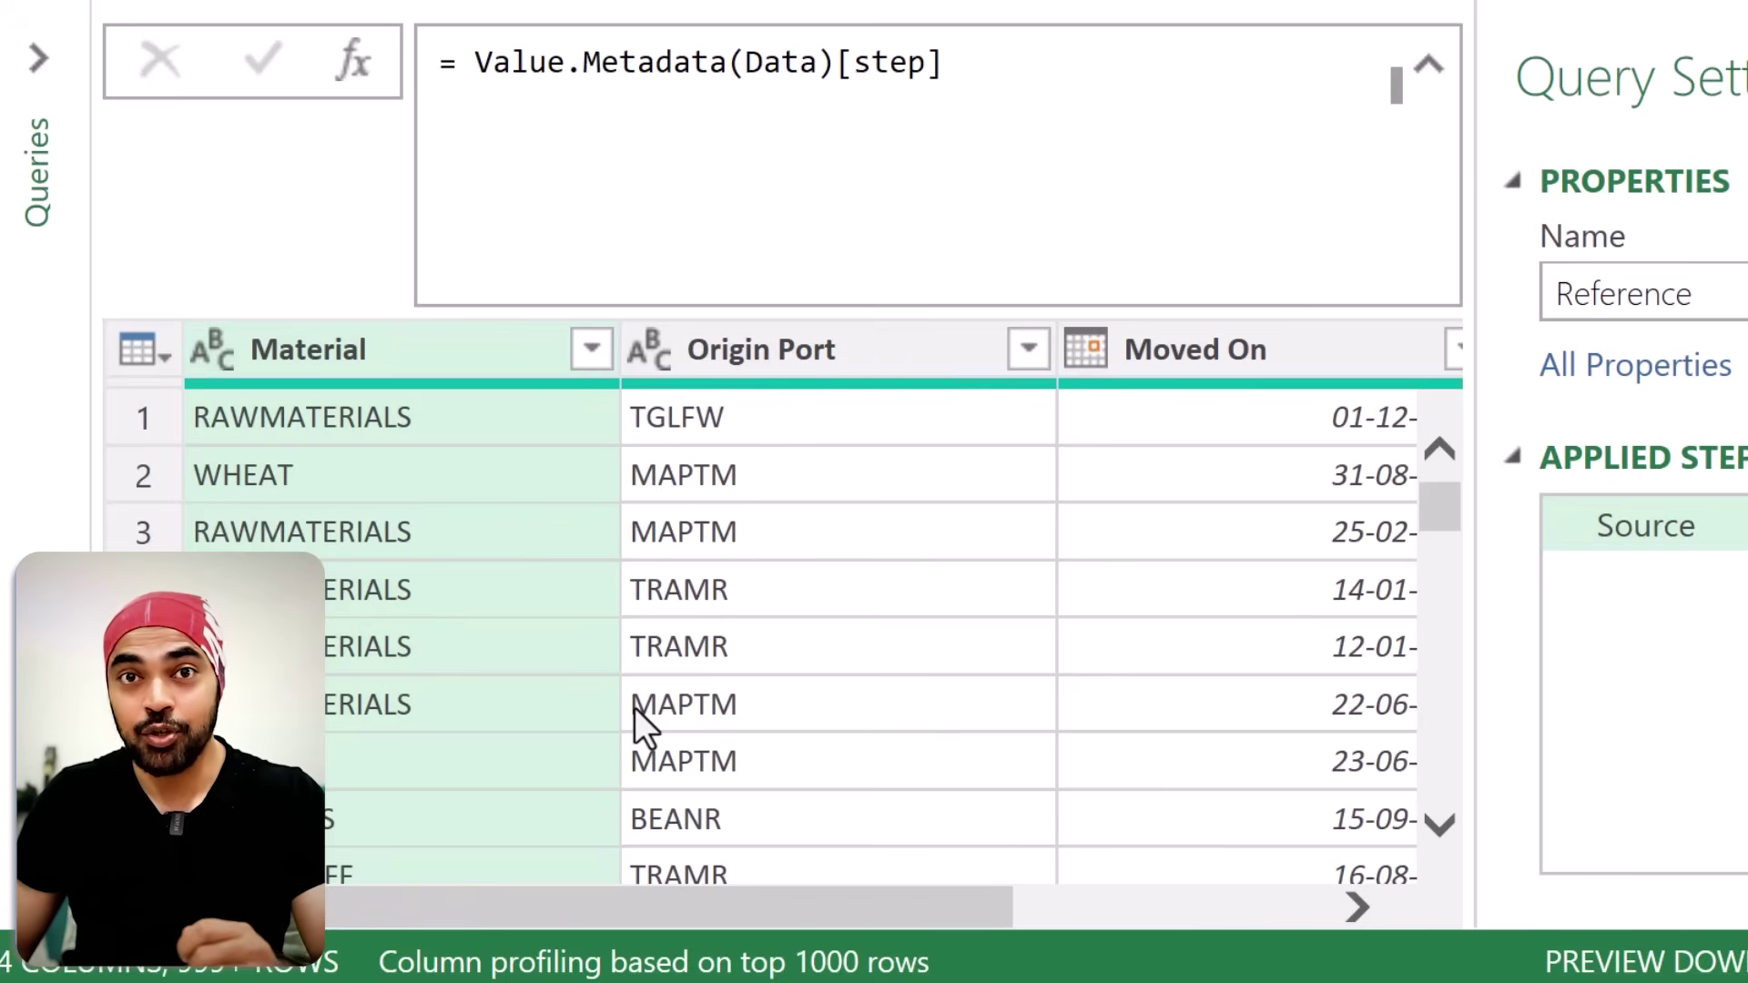
# Step: Duplicate the Data query from the query list and dismiss the preview age notice
pyautogui.click(42, 76)
pyautogui.click(154, 266)
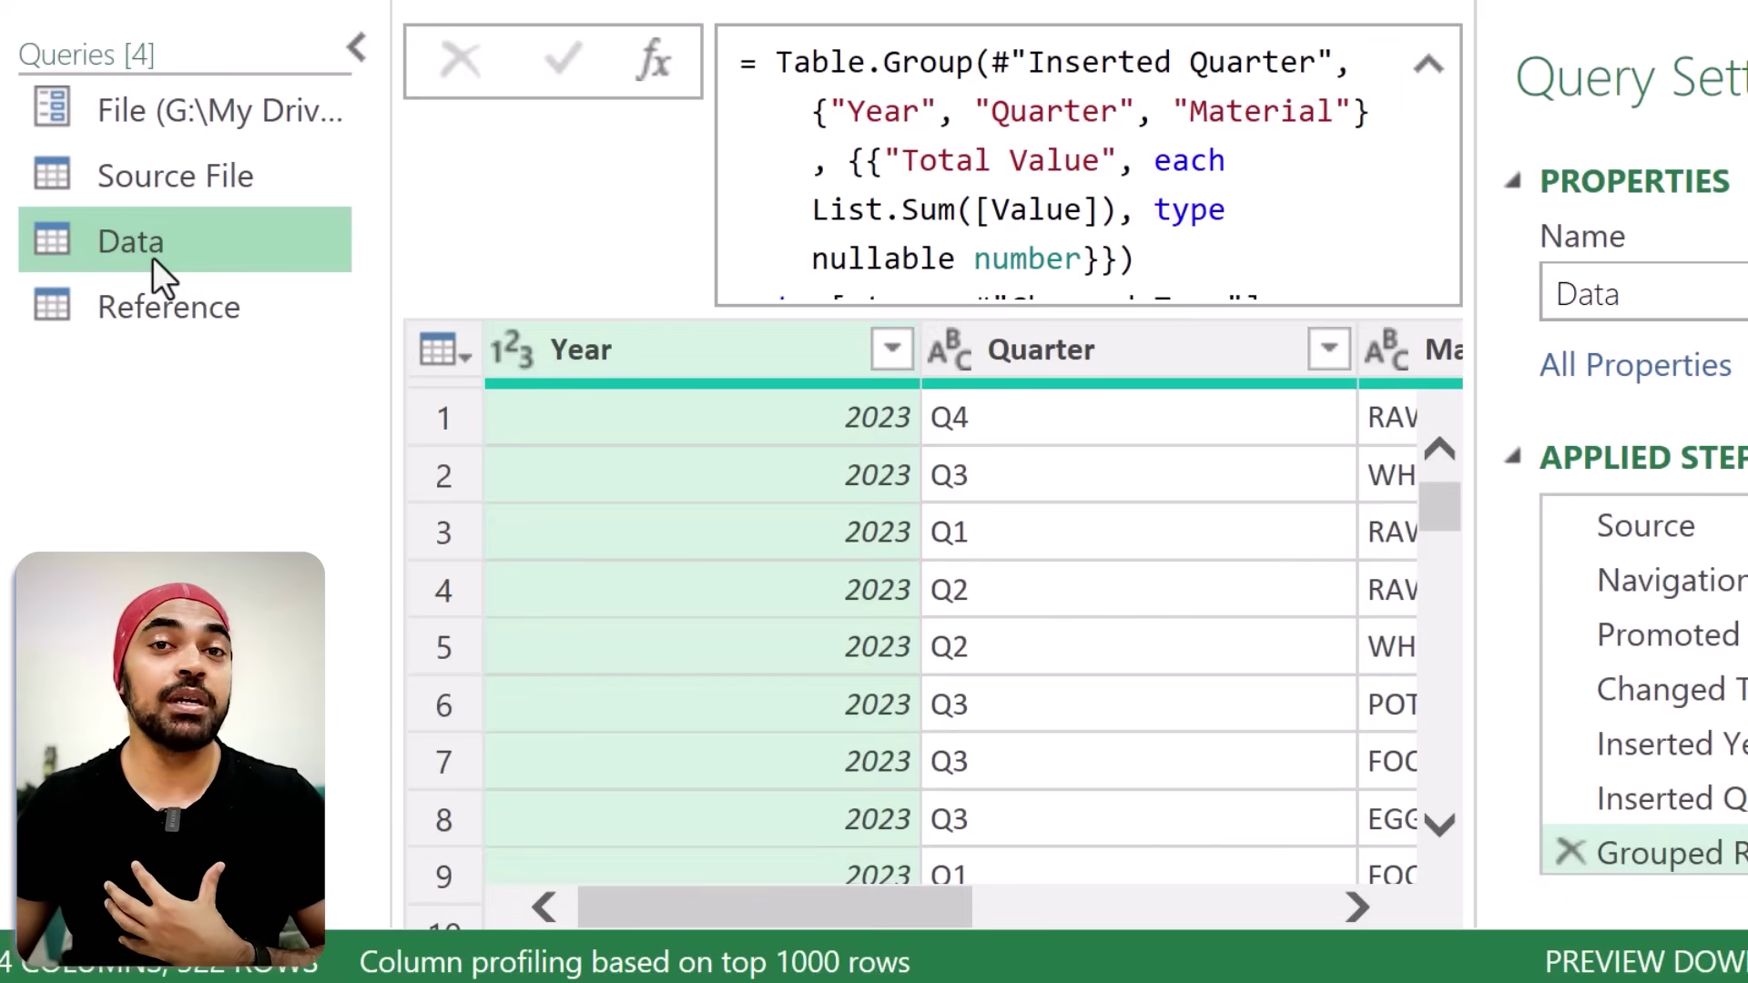
pyautogui.moveTo(1430, 486); pyautogui.dragTo(1424, 746)
pyautogui.press('Escape')
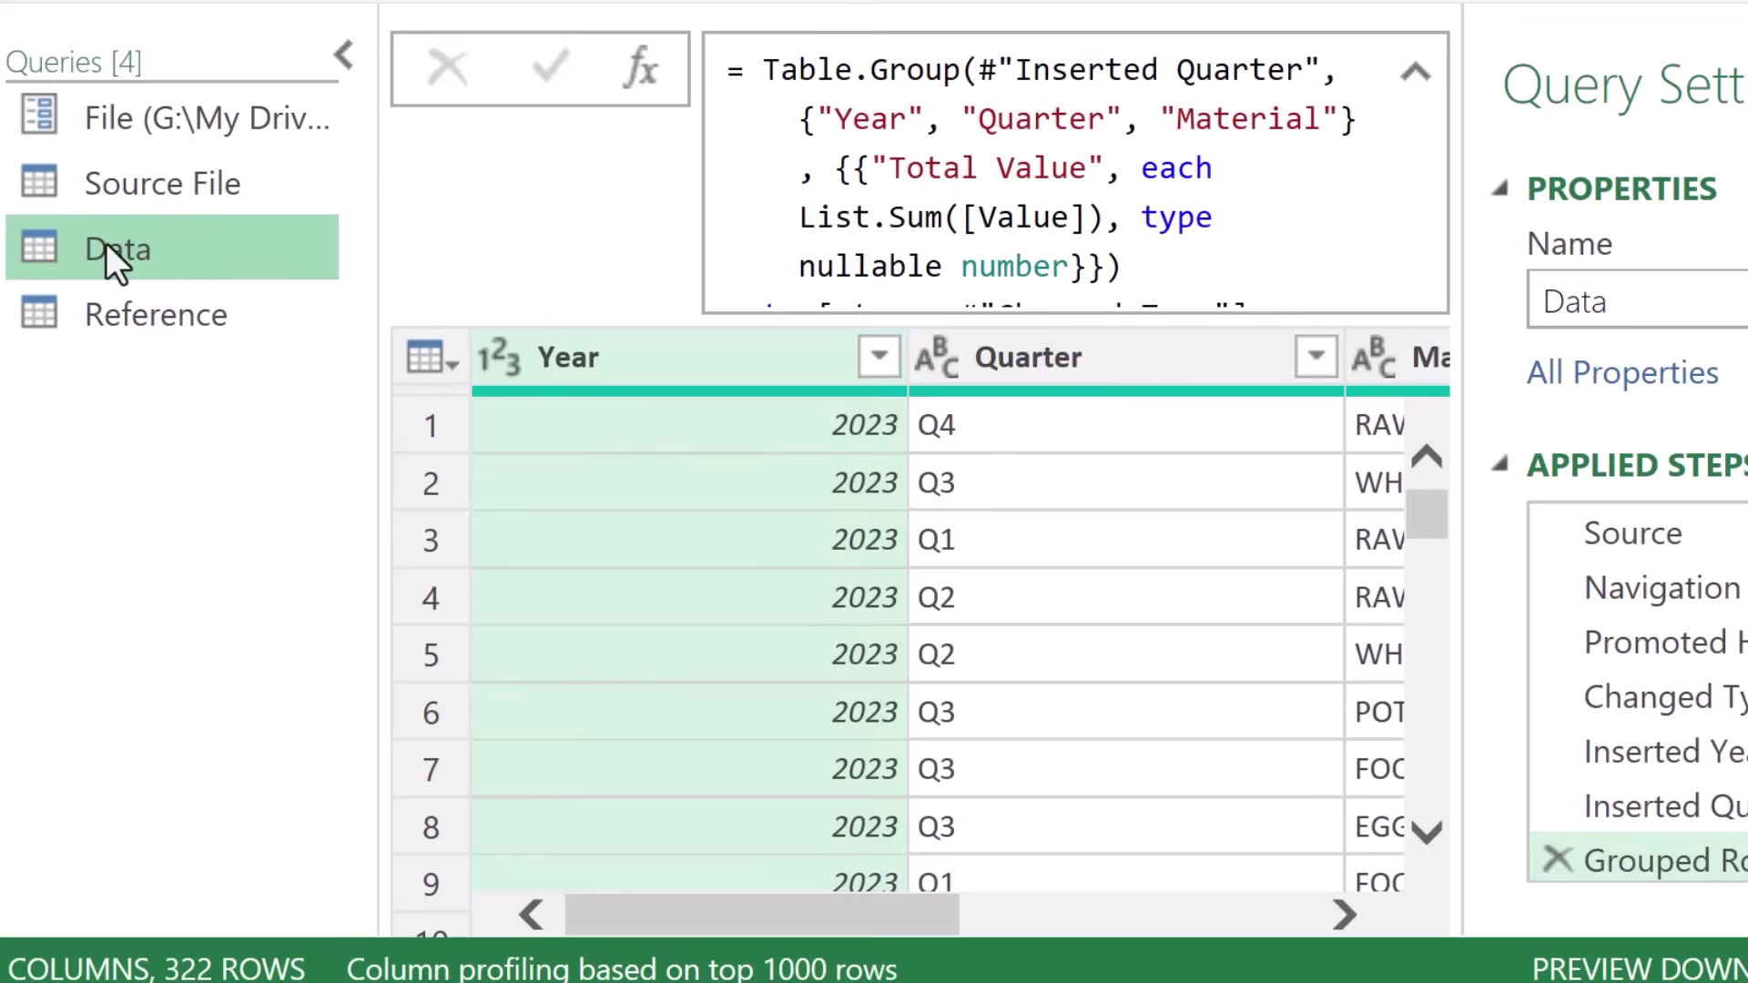
pyautogui.rightClick(106, 242)
pyautogui.click(113, 221)
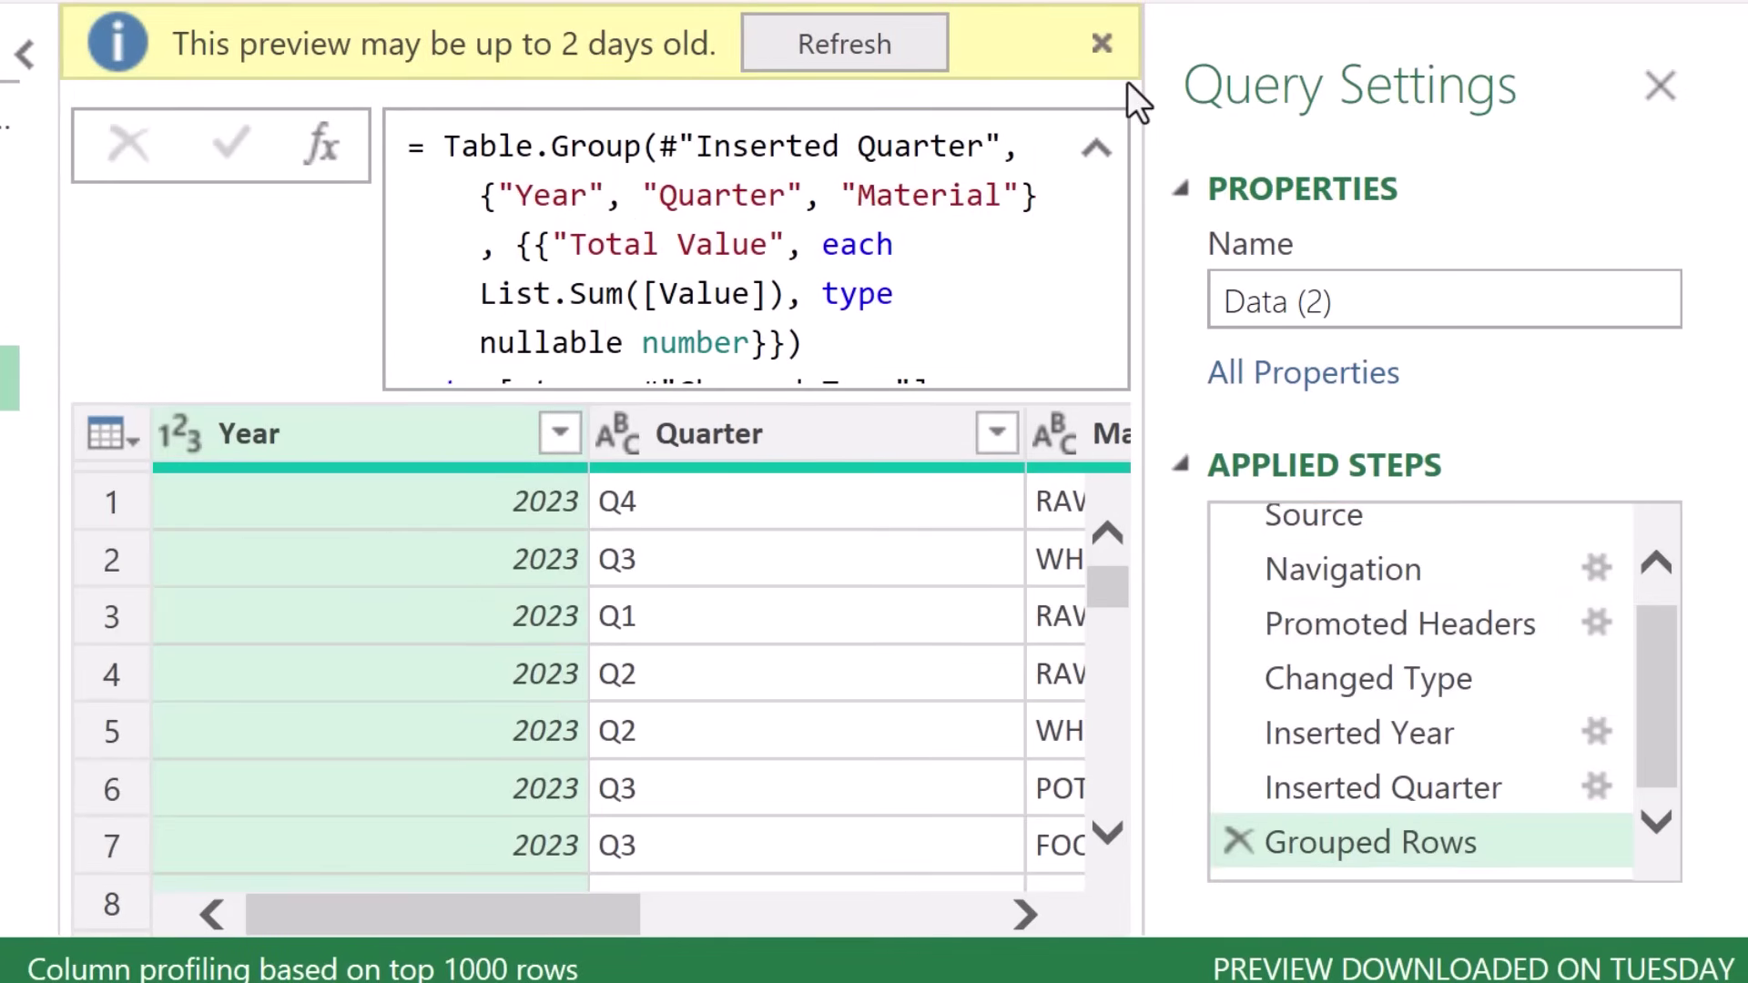
pyautogui.click(1101, 44)
# Step: Rename the duplicated query to Data2
pyautogui.click(1489, 293)
pyautogui.press('BackSpace')
pyautogui.press('BackSpace')
pyautogui.press('BackSpace')
pyautogui.press('BackSpace')
pyautogui.write('2')
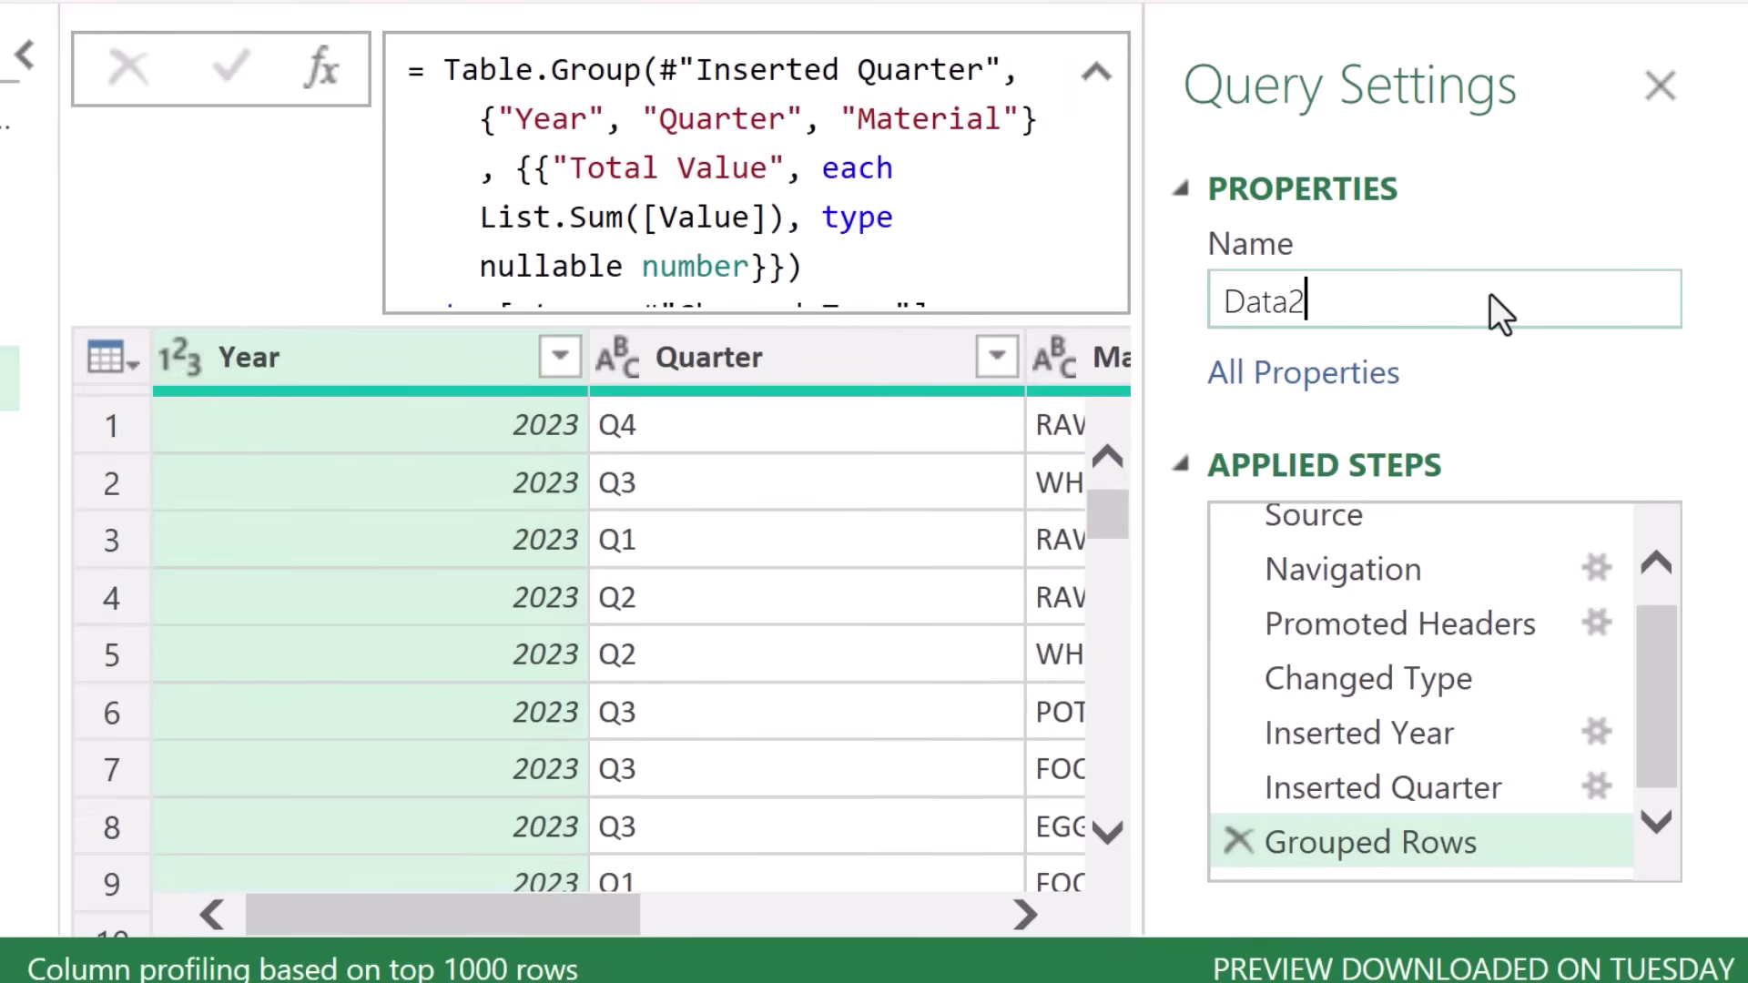
pyautogui.press('Return')
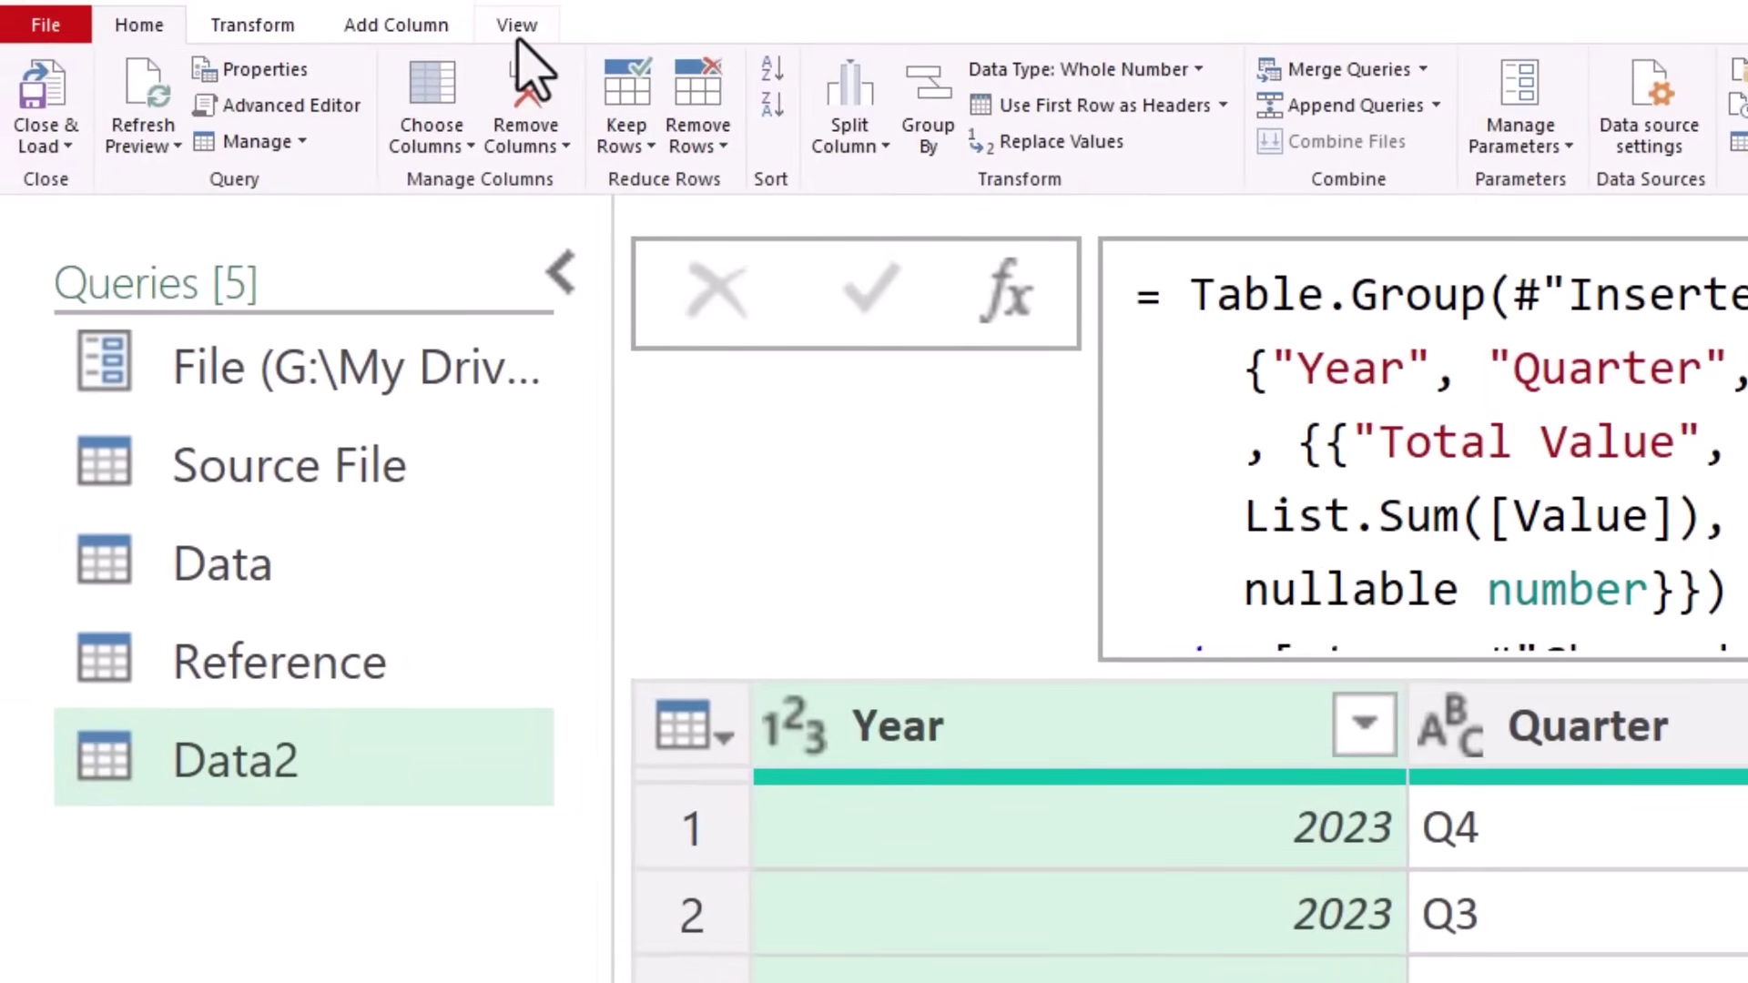
# Step: Open the full code of Data2 in the Advanced Editor and insert an opening square bracket on a new line below let
pyautogui.click(517, 36)
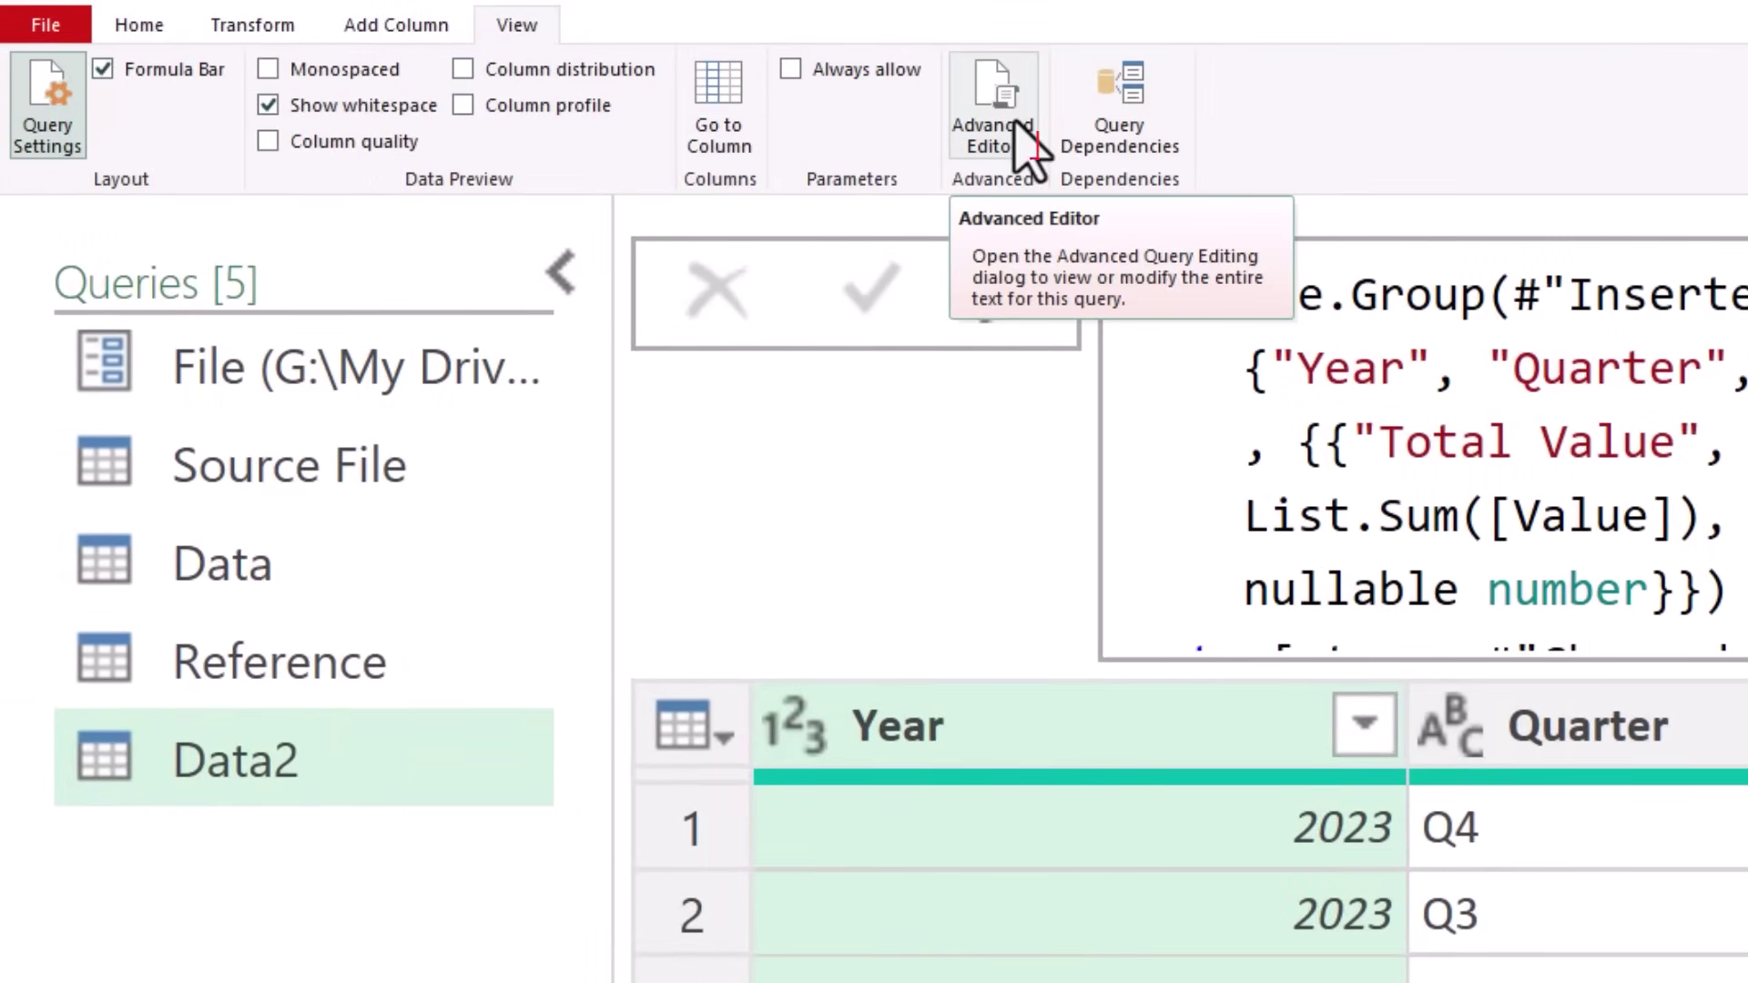
pyautogui.click(1026, 151)
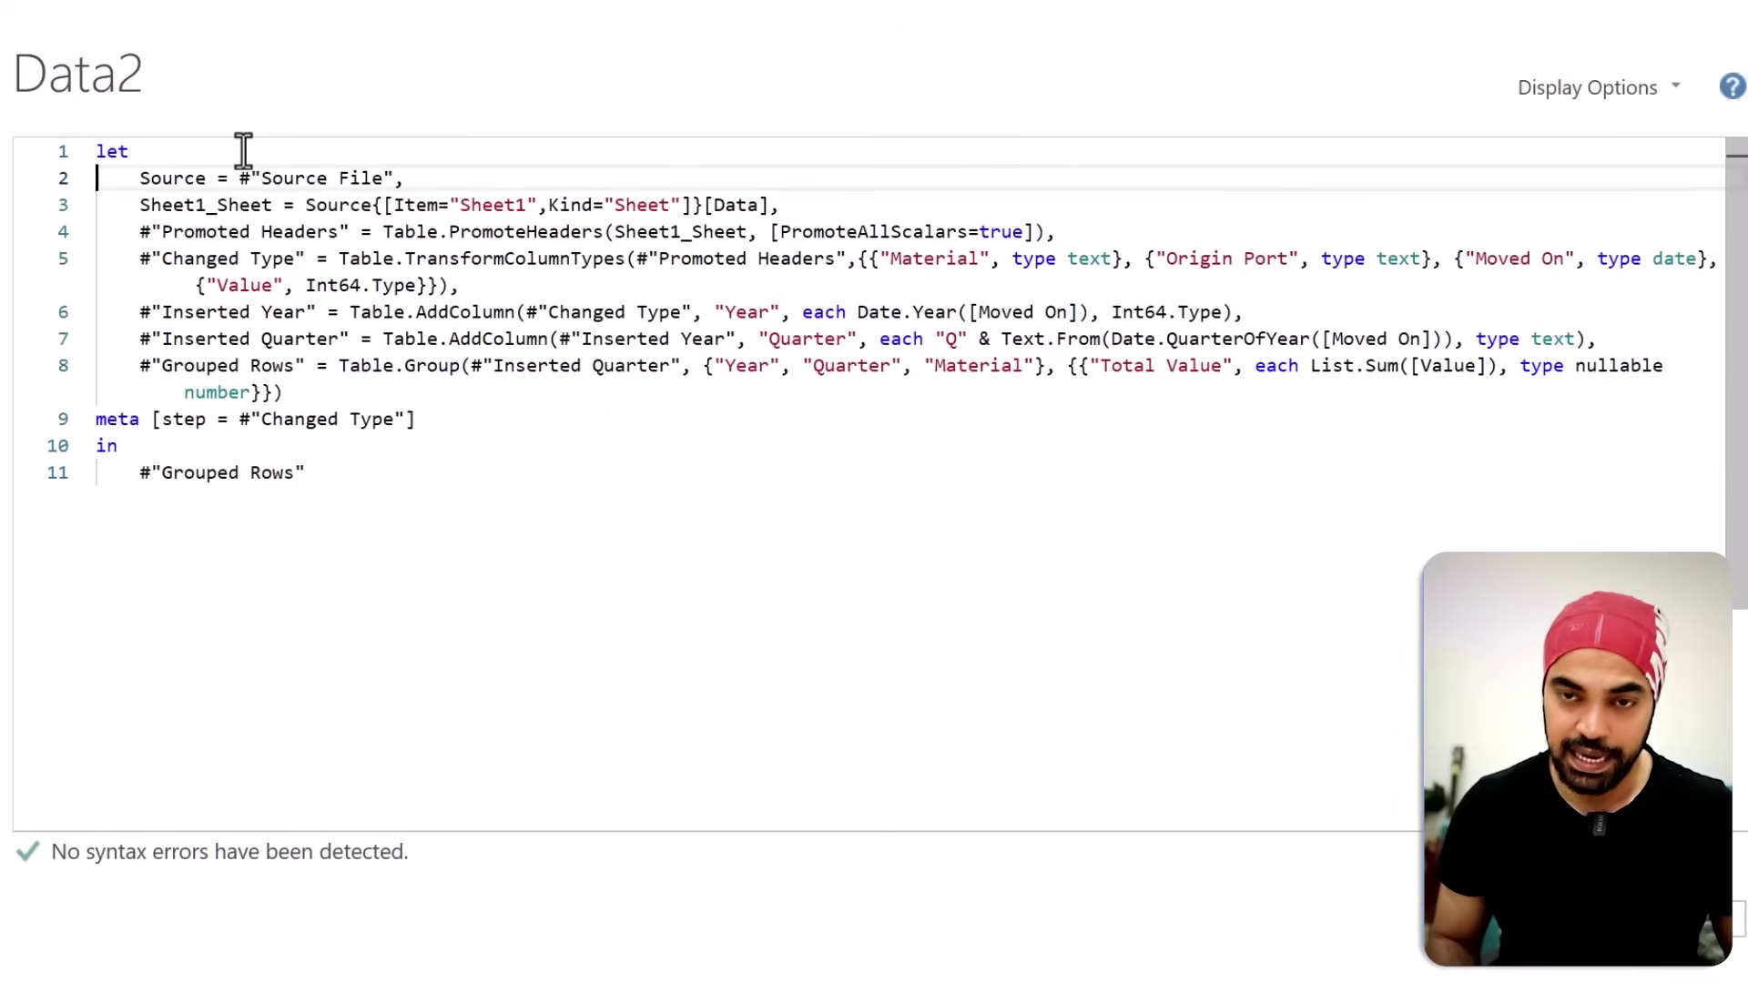
pyautogui.click(243, 150)
pyautogui.press('Return')
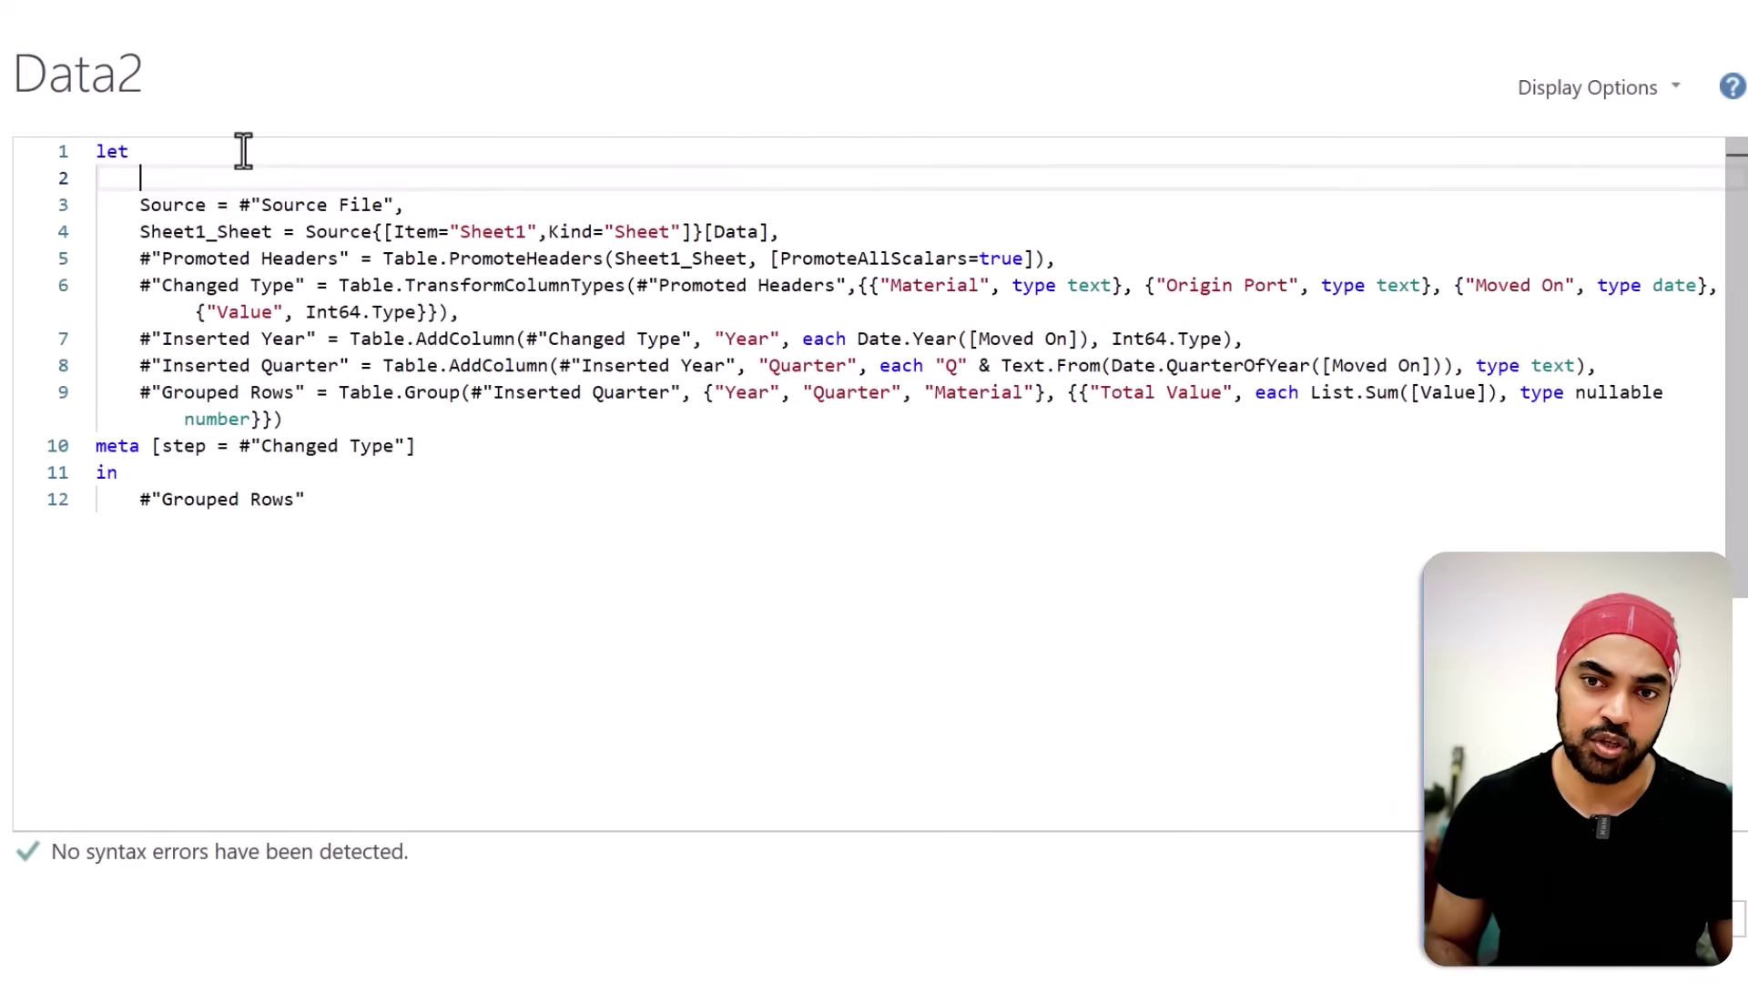
pyautogui.write('[]')
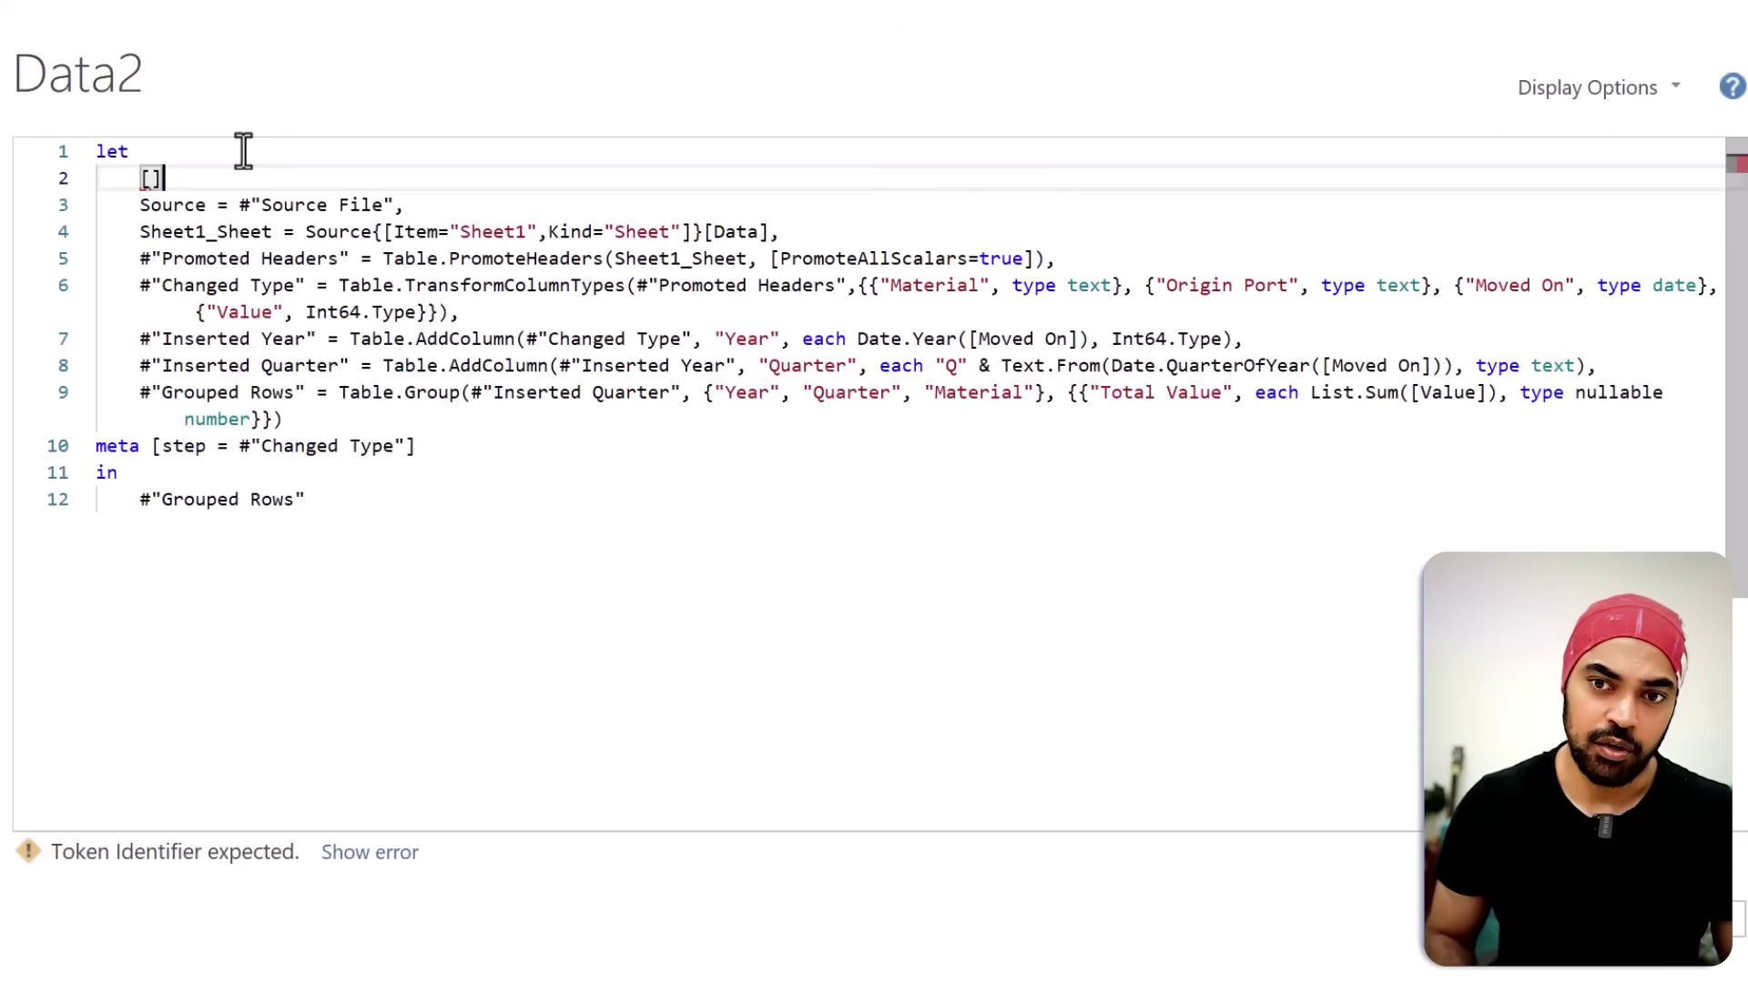
pyautogui.press('BackSpace')
# Step: Delete the meta [step = #"Changed Type"] text below the Grouped Rows step in the Data2 code
pyautogui.press('Down')
pyautogui.press('Down')
pyautogui.press('Down')
pyautogui.press('Down')
pyautogui.press('Down')
pyautogui.press('Down')
pyautogui.press('Down')
pyautogui.press('Down')
pyautogui.press('Down')
pyautogui.press('Down')
pyautogui.press('Home')
pyautogui.hotkey('shift', 'End')
pyautogui.press('BackSpace')
# Step: Close the record with a square bracket on a new line after the Grouped Rows step and assign it to allsteps
pyautogui.press('Left')
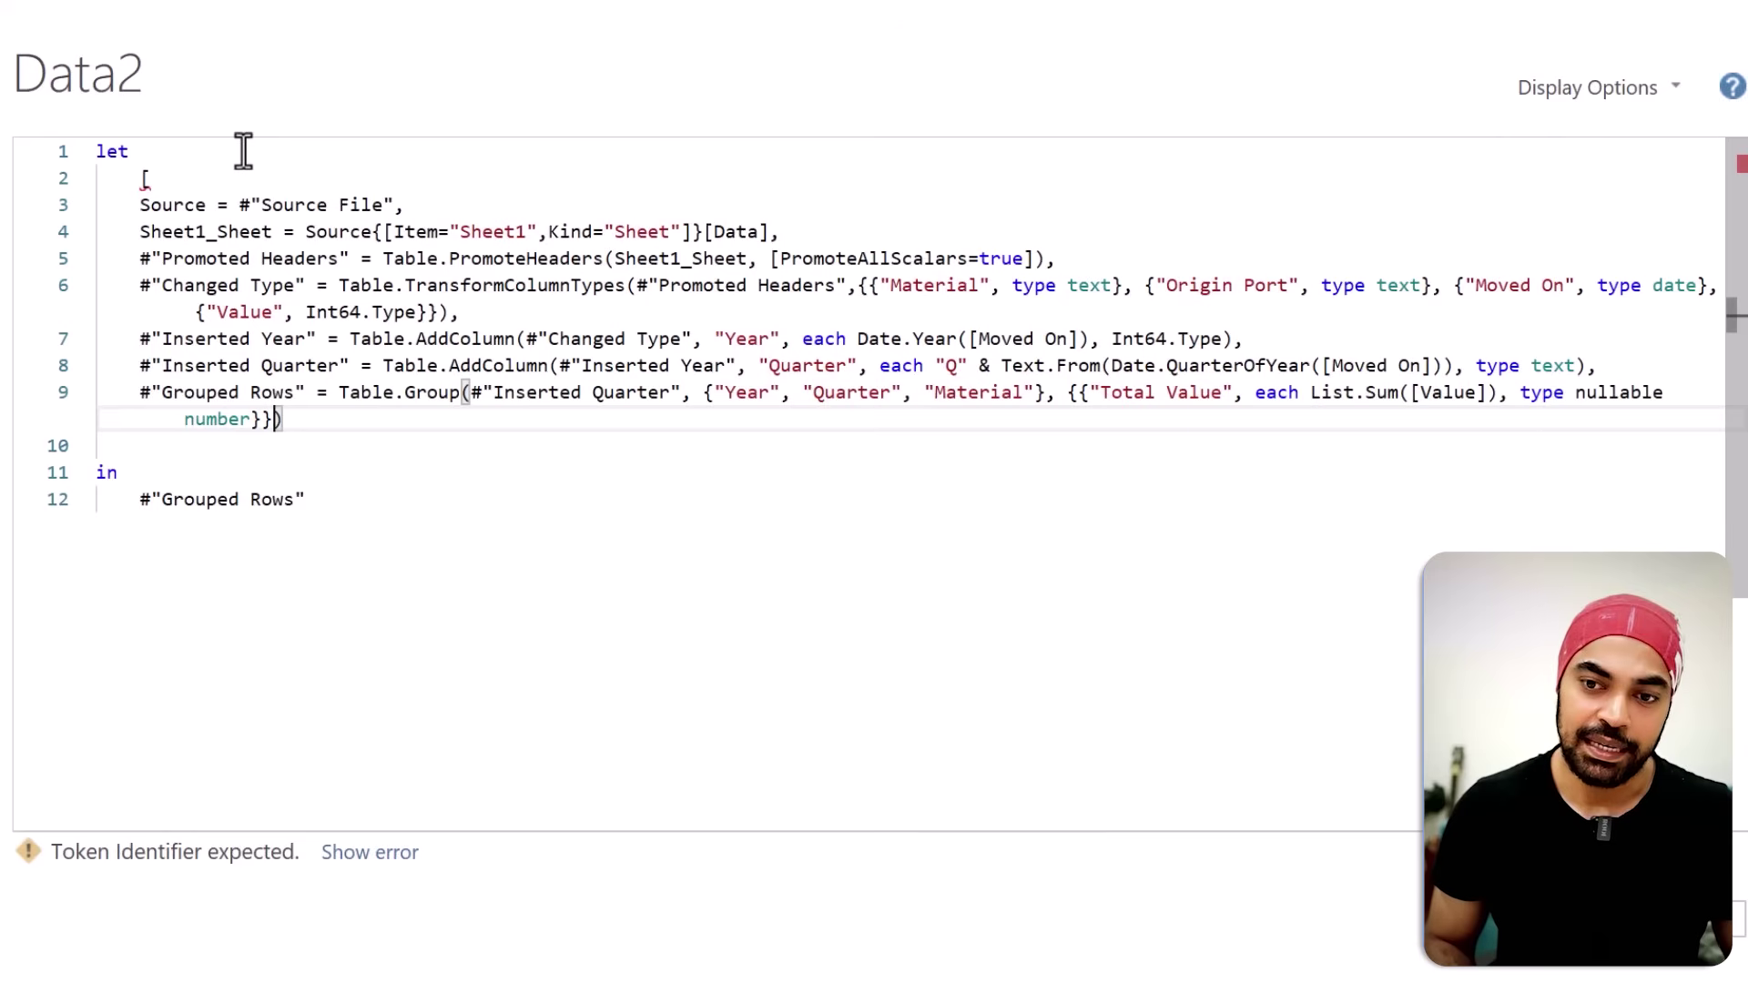
pyautogui.press('Return')
pyautogui.write(']')
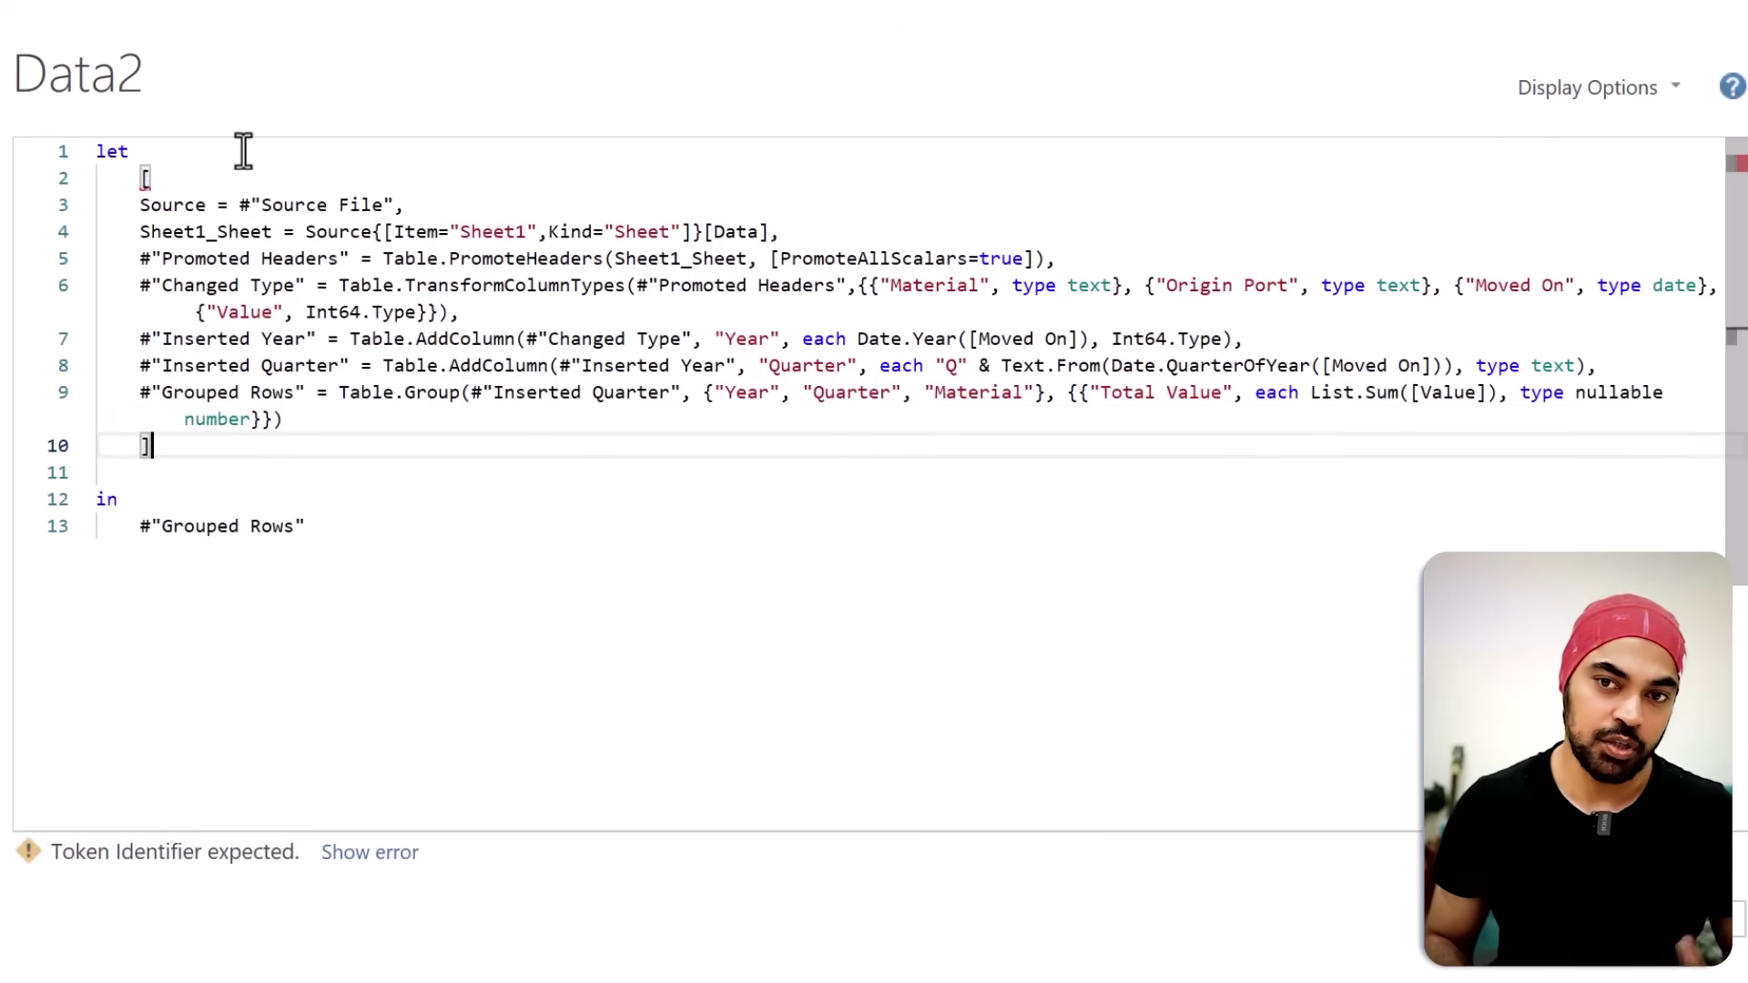
pyautogui.click(151, 178)
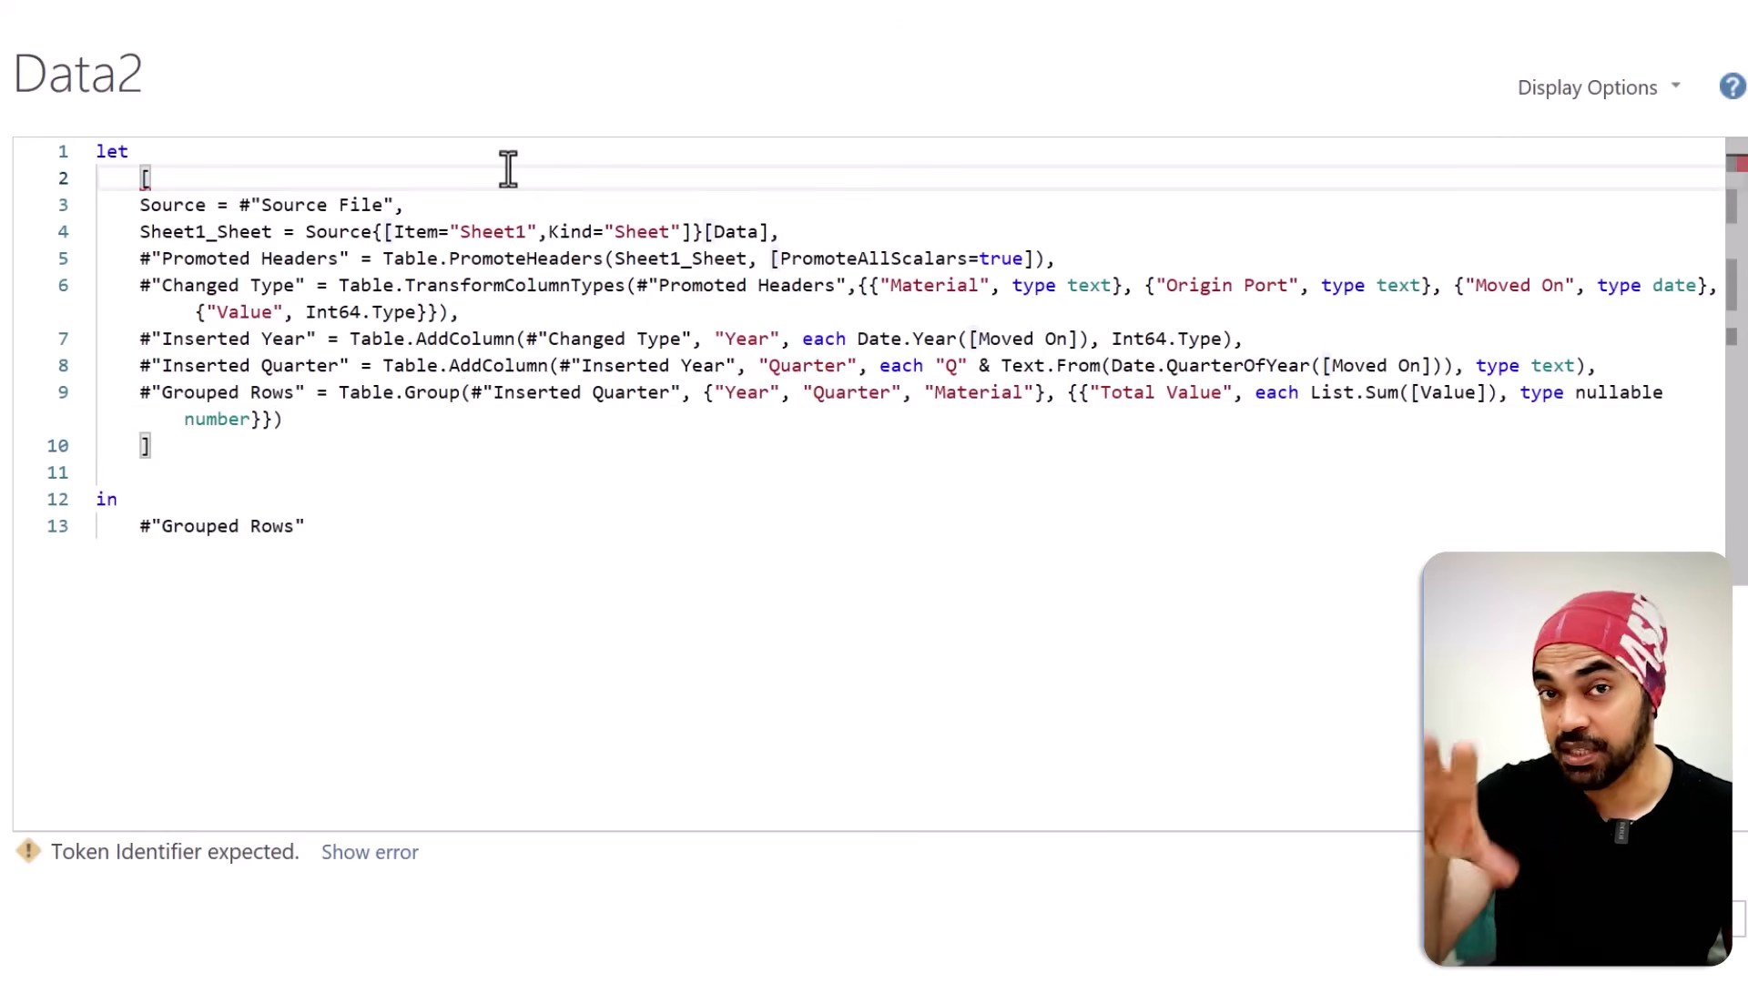
pyautogui.write('allsteps =')
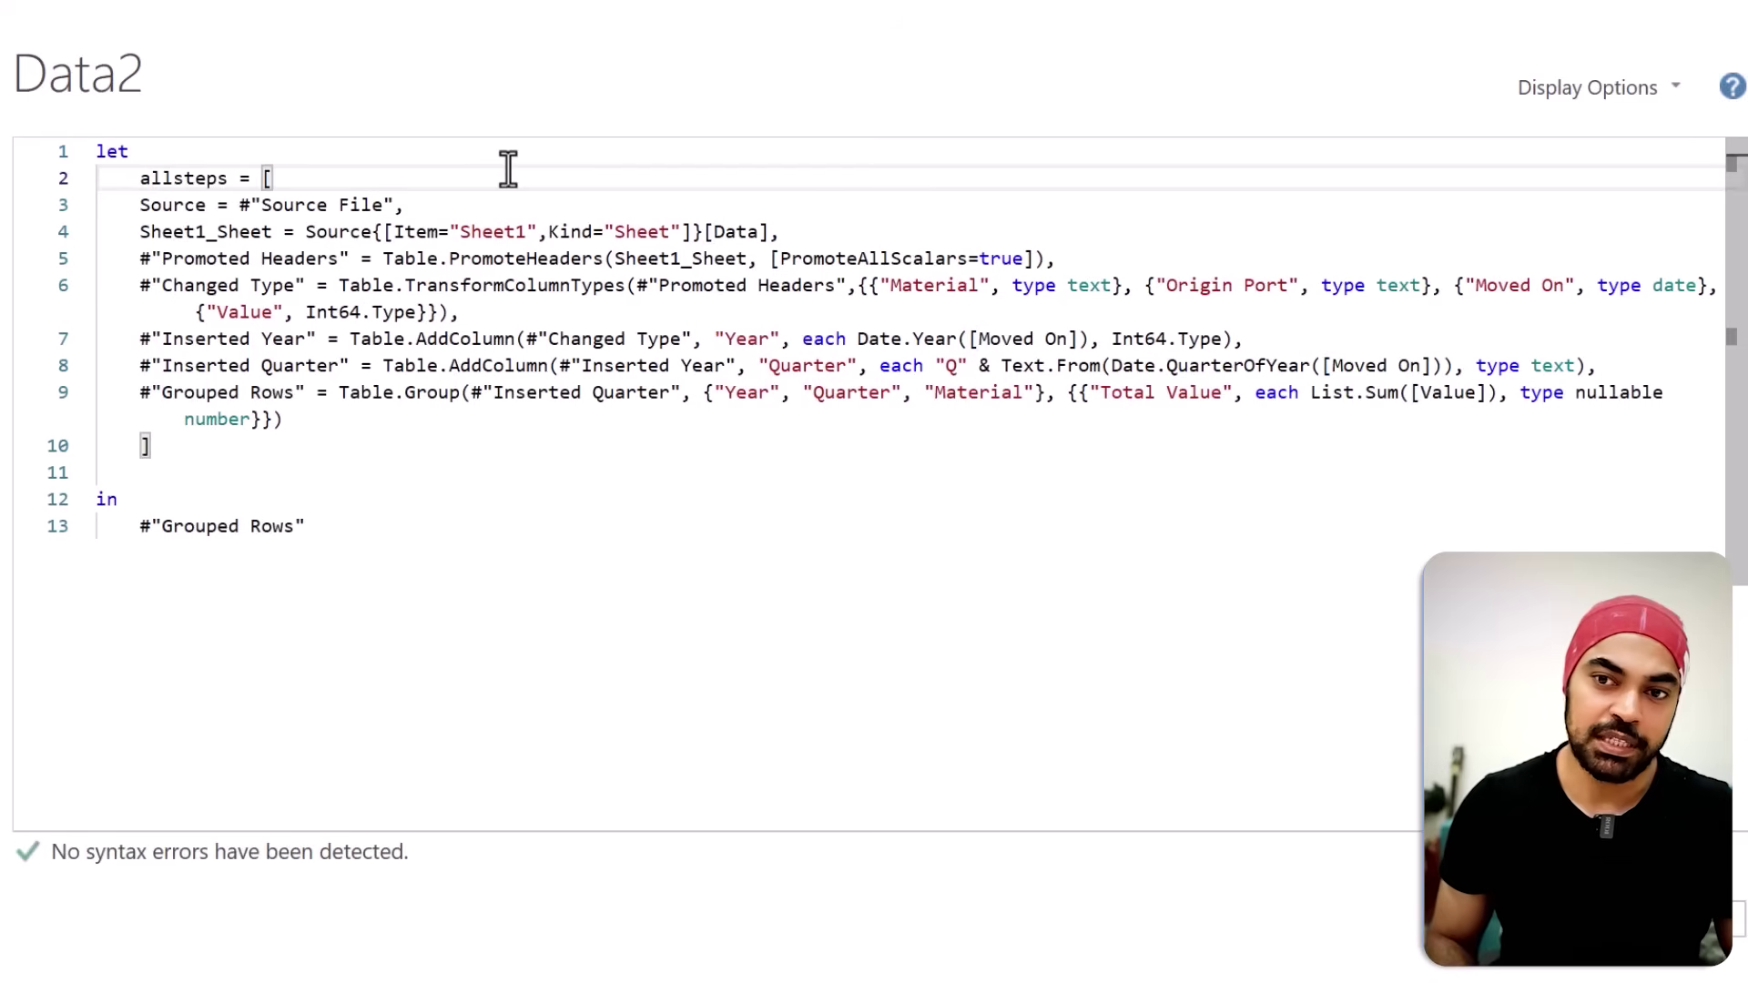
# Step: Replace #"Grouped Rows" below in with allsteps as the output of the Data2 code and apply the change
pyautogui.press('Down')
pyautogui.press('Down')
pyautogui.press('Down')
pyautogui.press('Down')
pyautogui.press('Down')
pyautogui.press('Down')
pyautogui.press('Down')
pyautogui.press('Down')
pyautogui.press('Down')
pyautogui.press('Down')
pyautogui.press('Down')
pyautogui.press('Down')
pyautogui.press('Down')
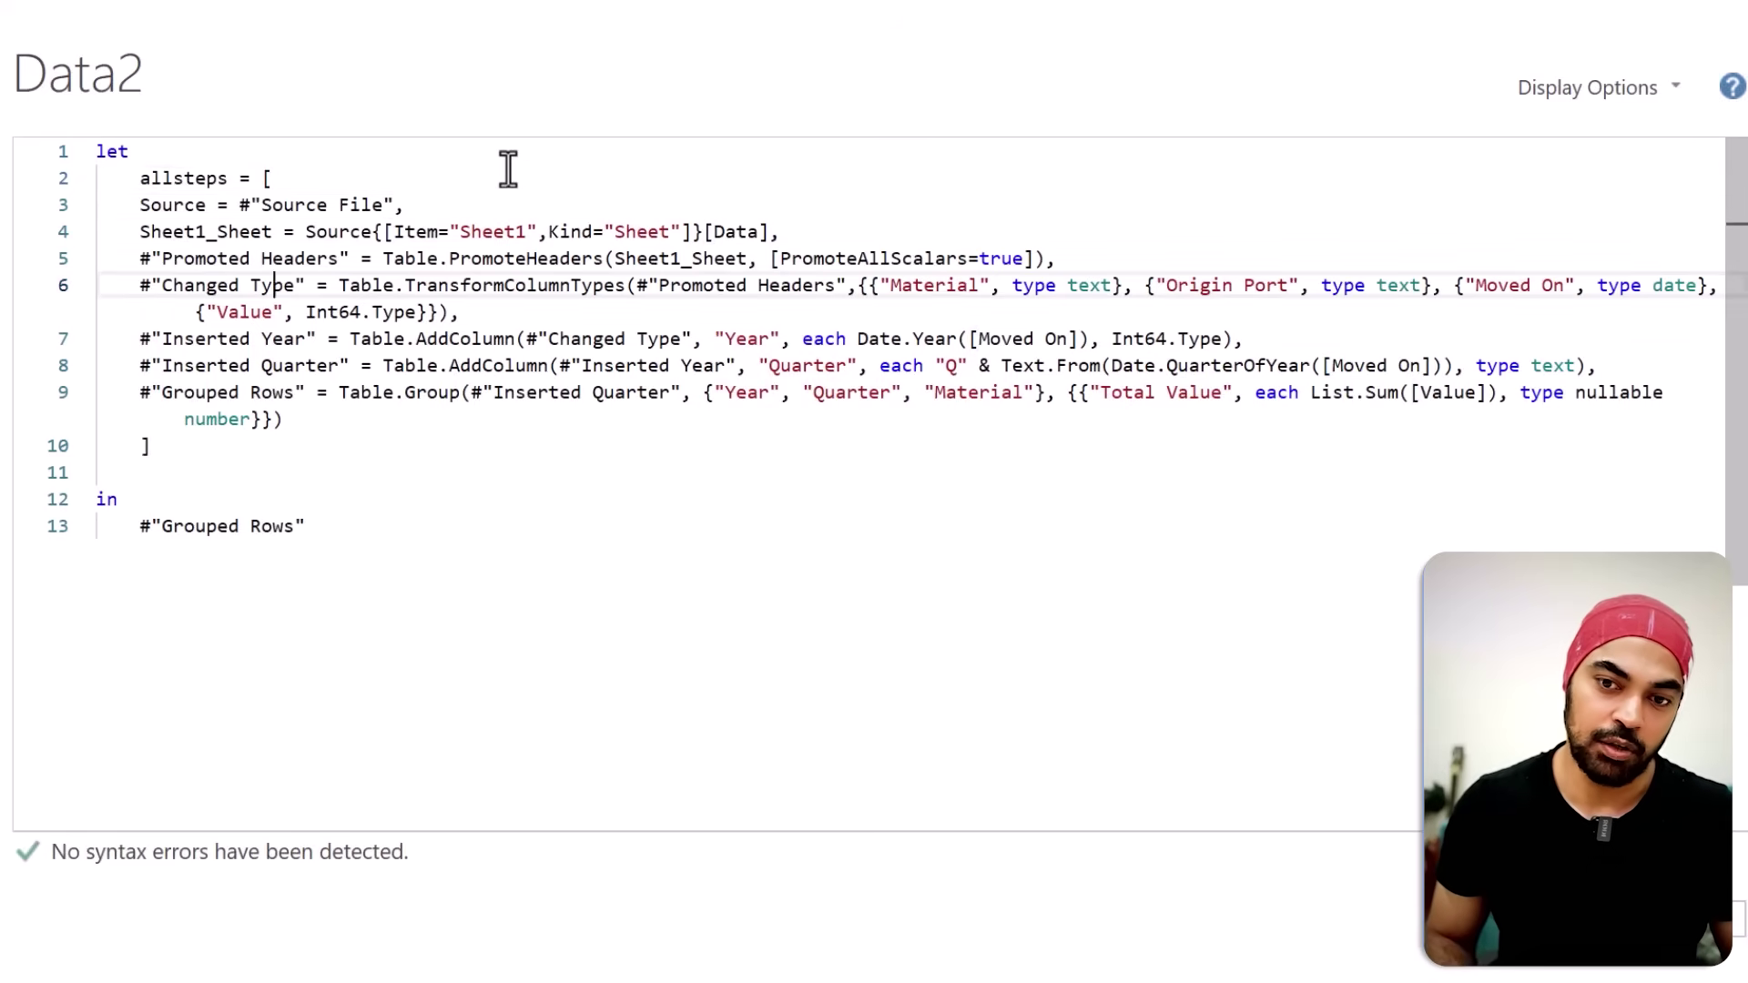
pyautogui.hotkey('ctrl', 'Left')
pyautogui.hotkey('ctrl', 'Left')
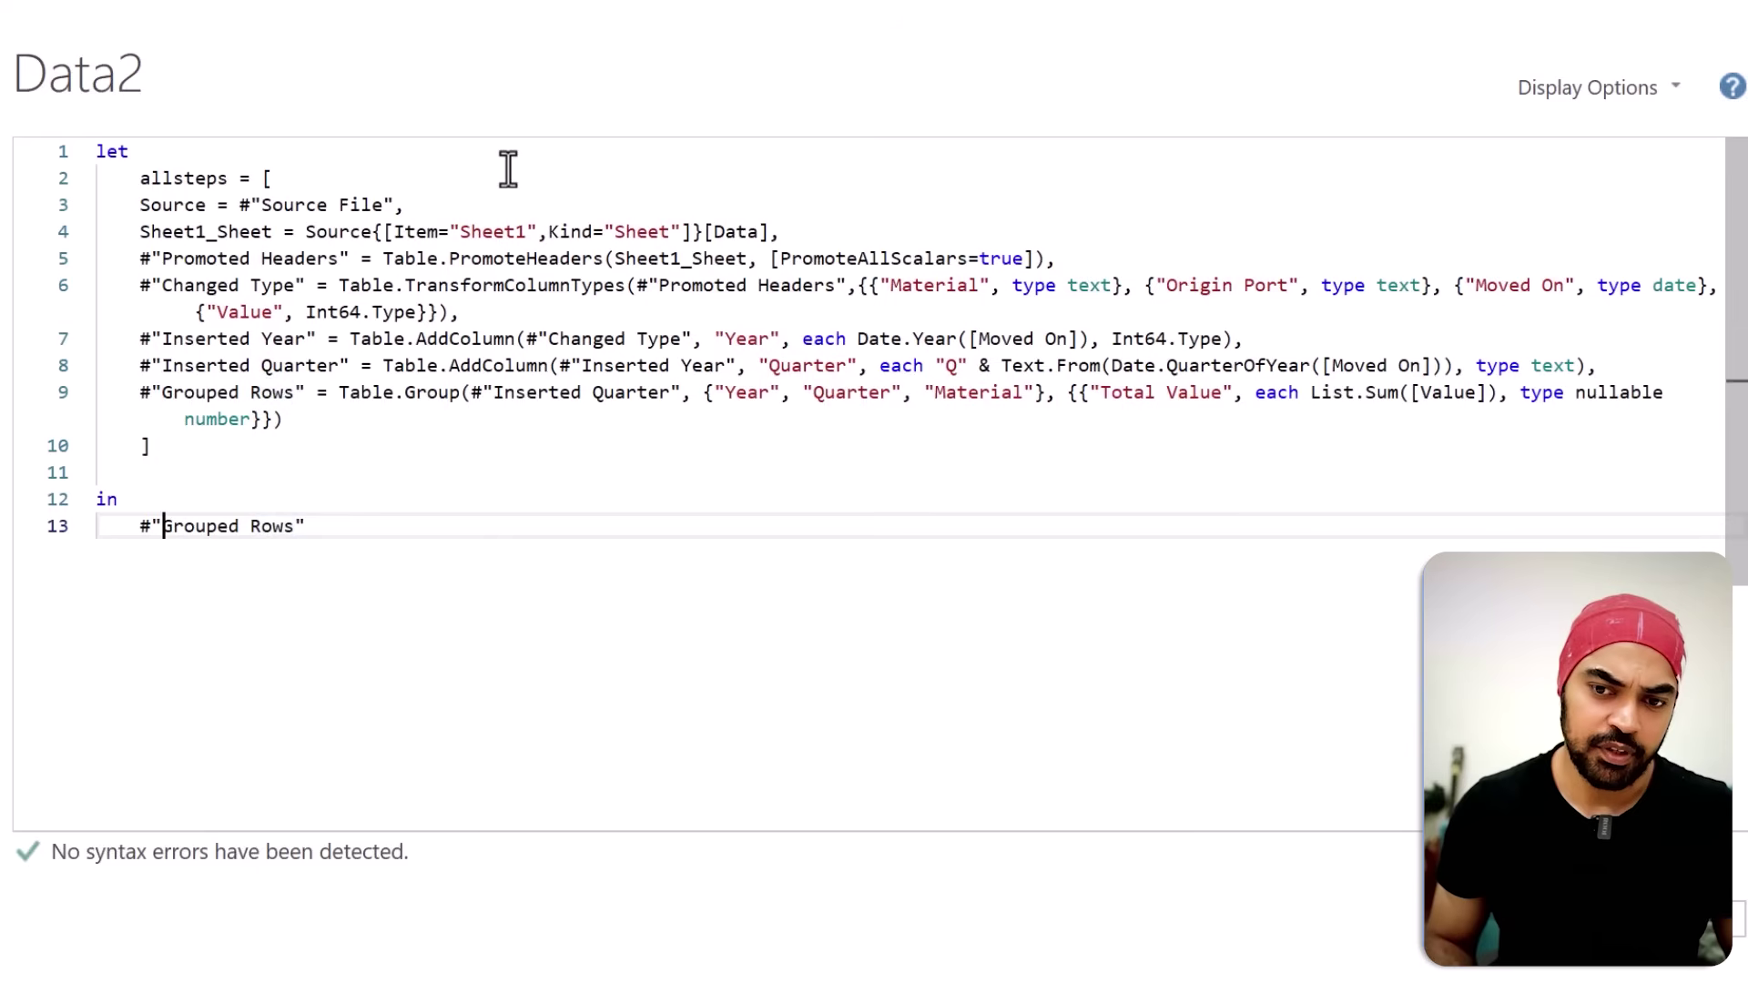
pyautogui.hotkey('shift', 'End')
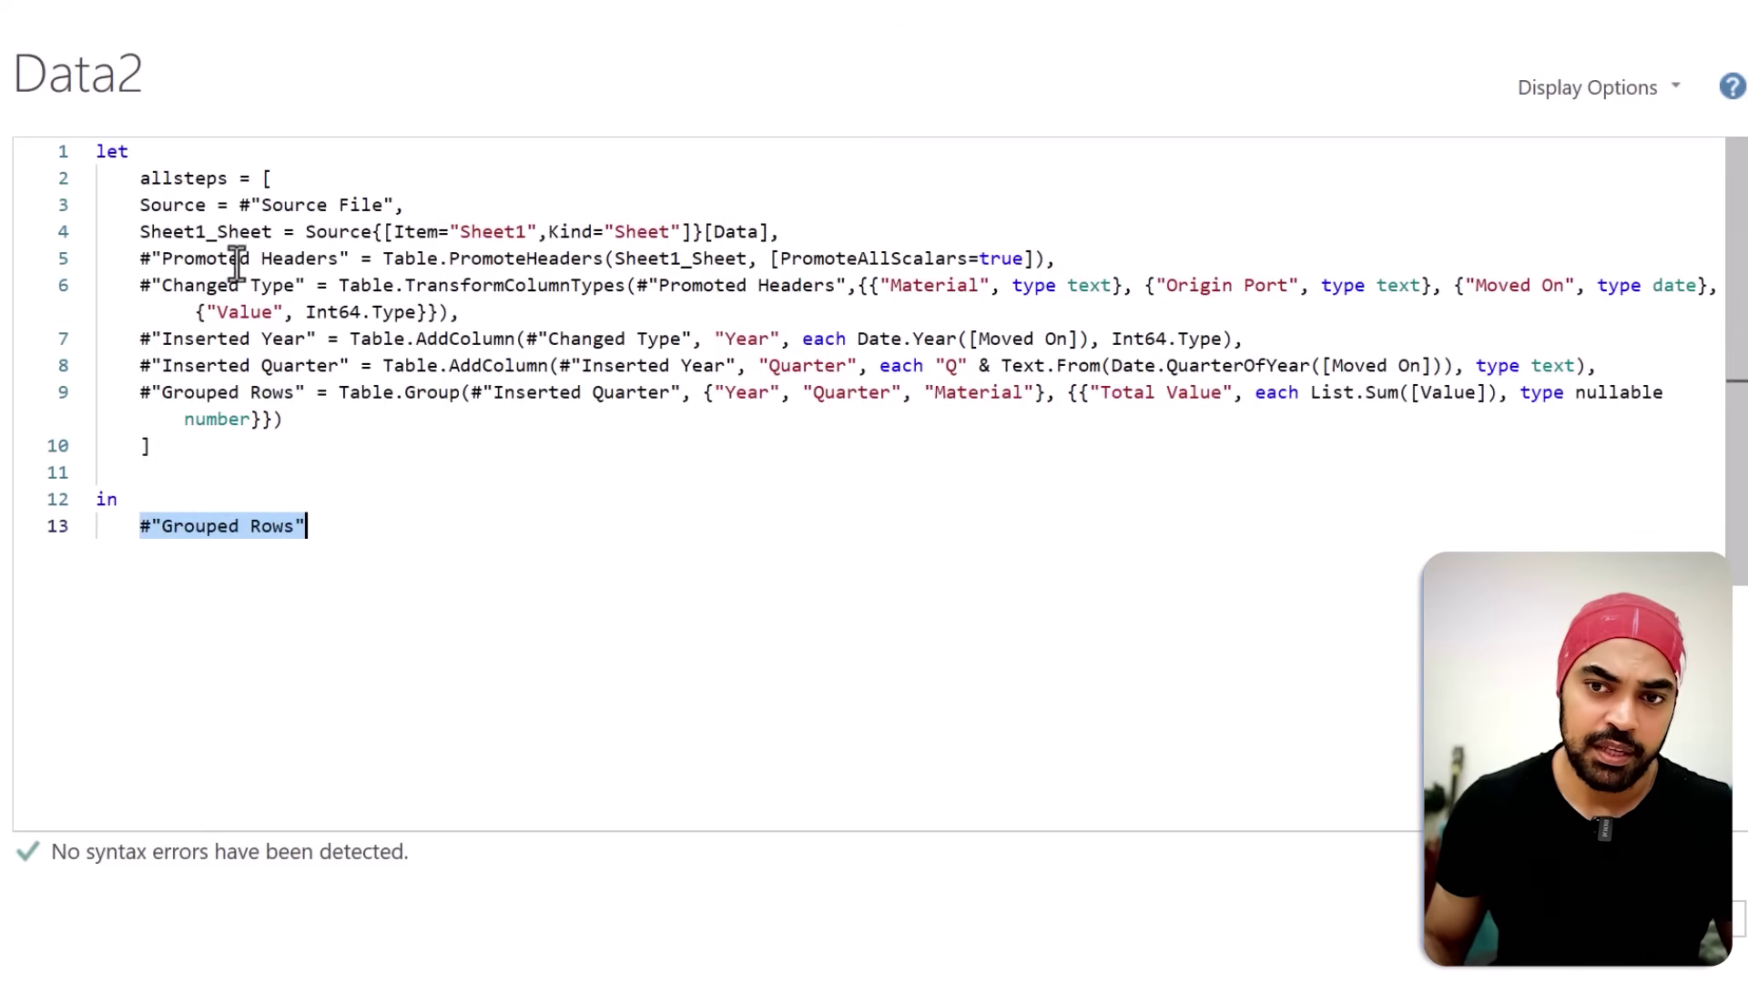
pyautogui.write('all')
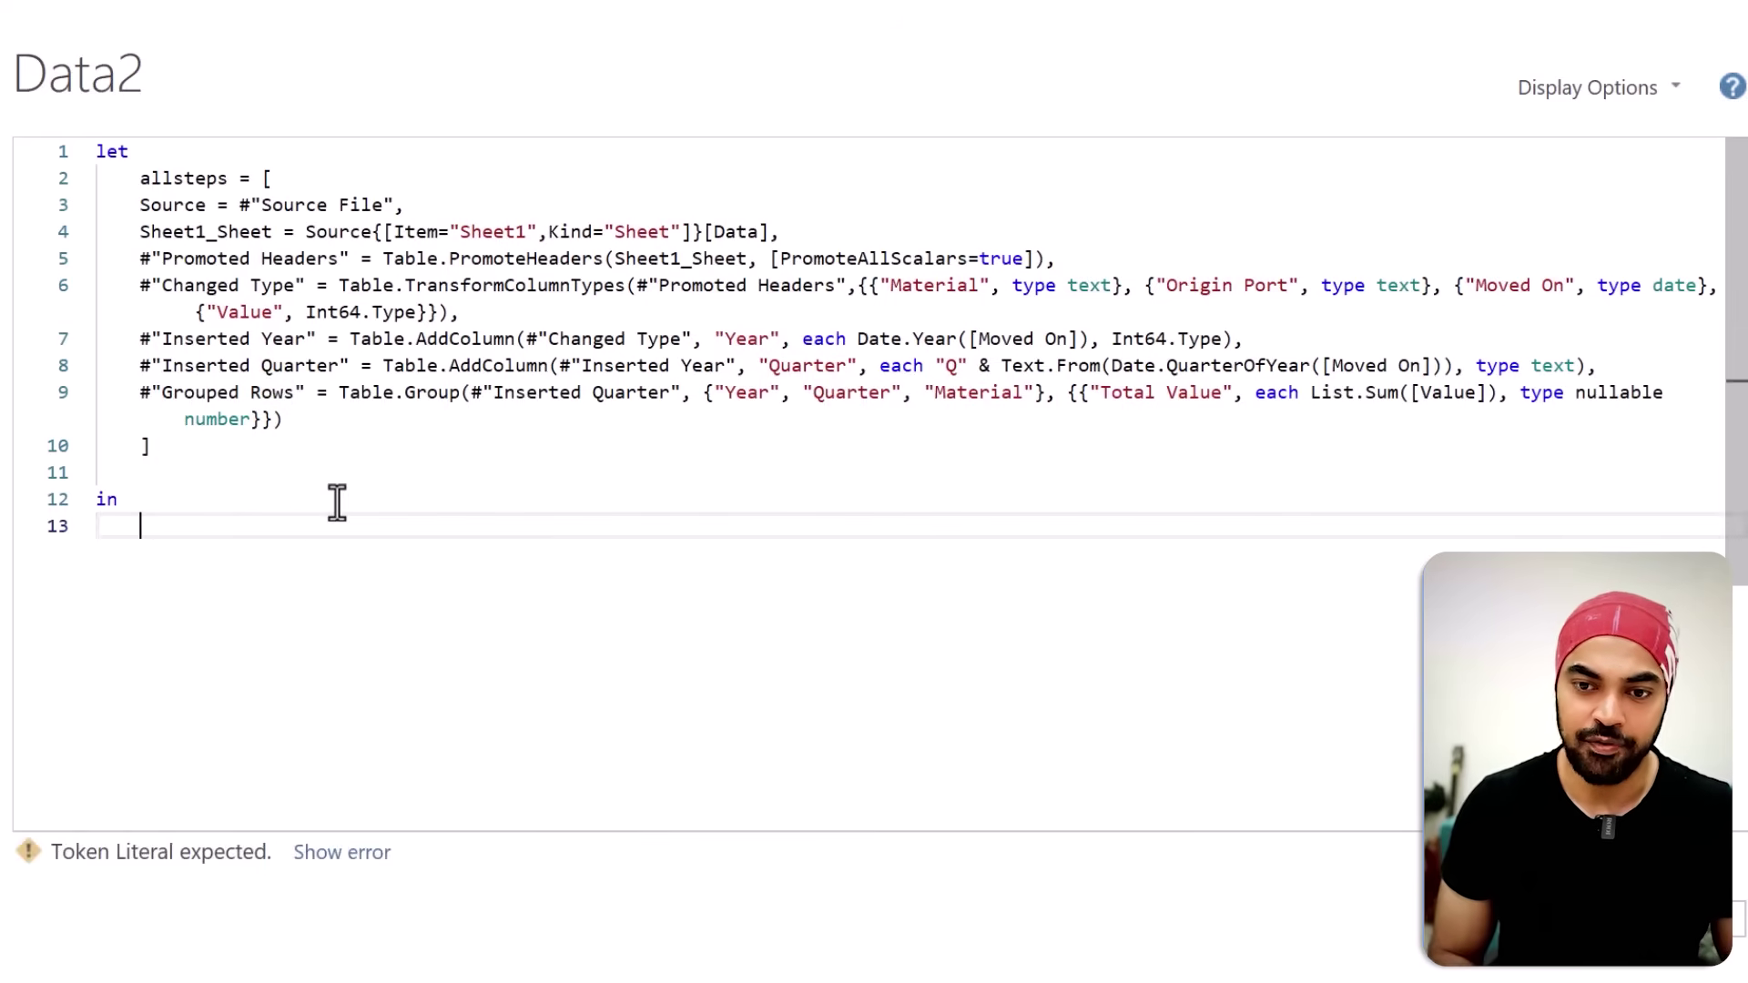
pyautogui.press('Tab')
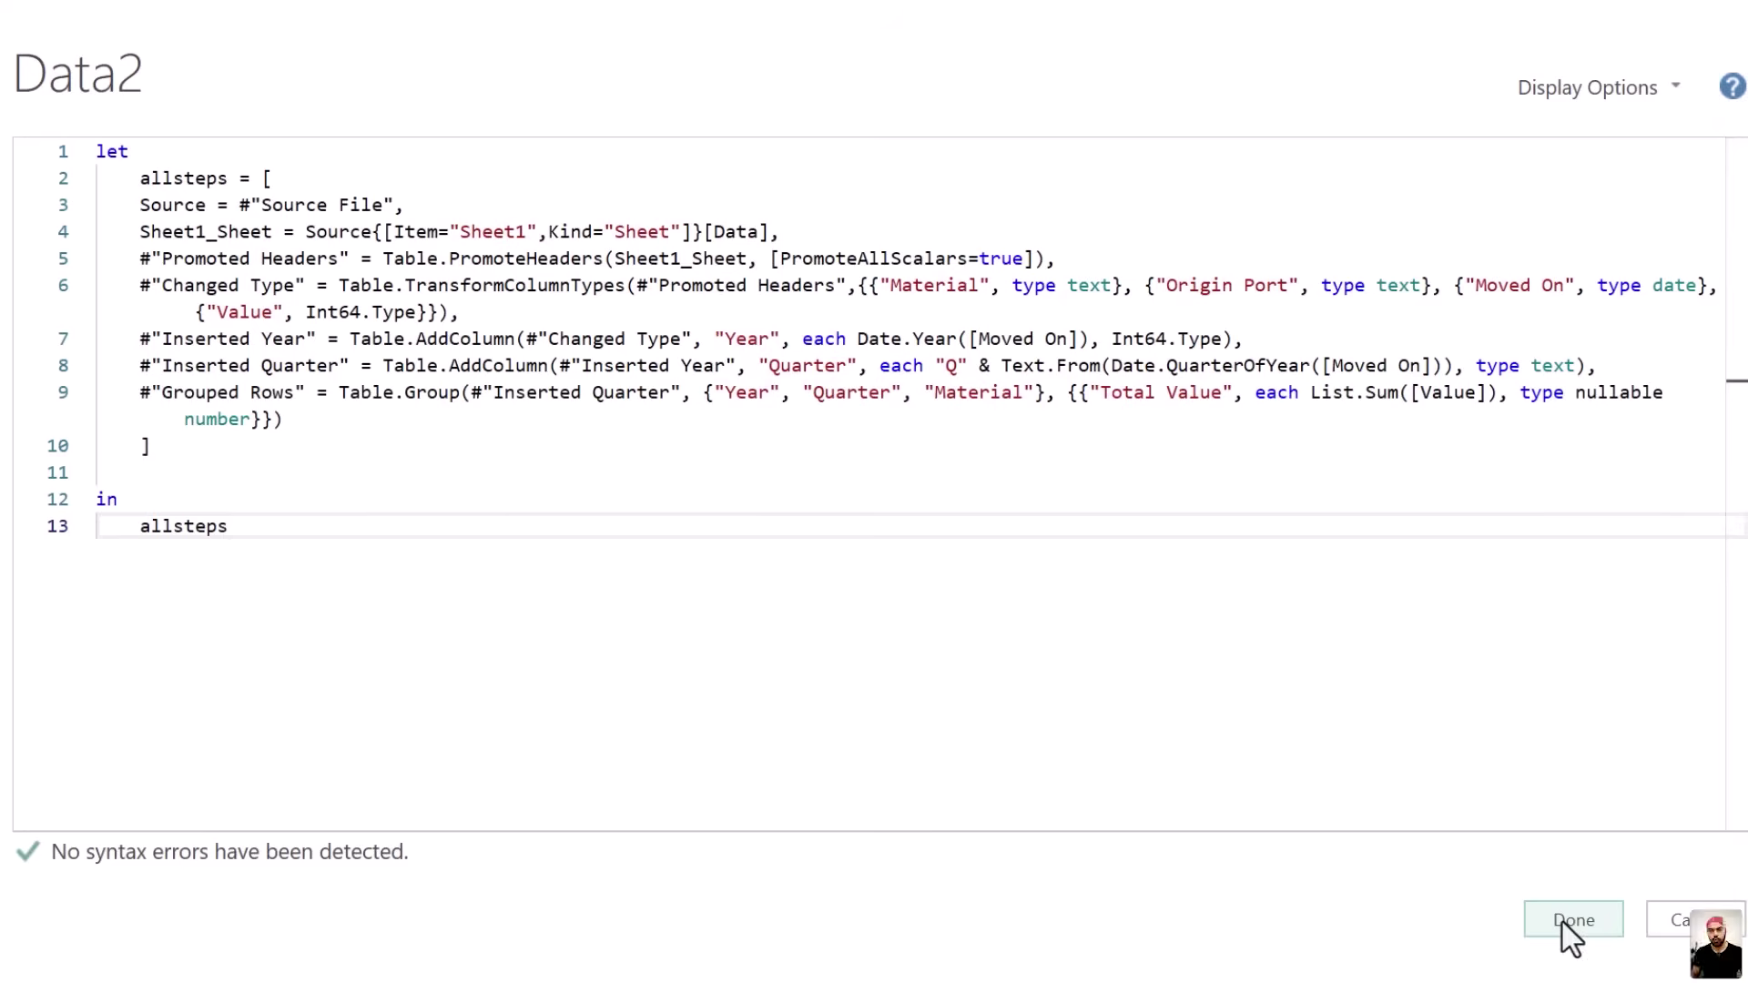
pyautogui.click(1562, 921)
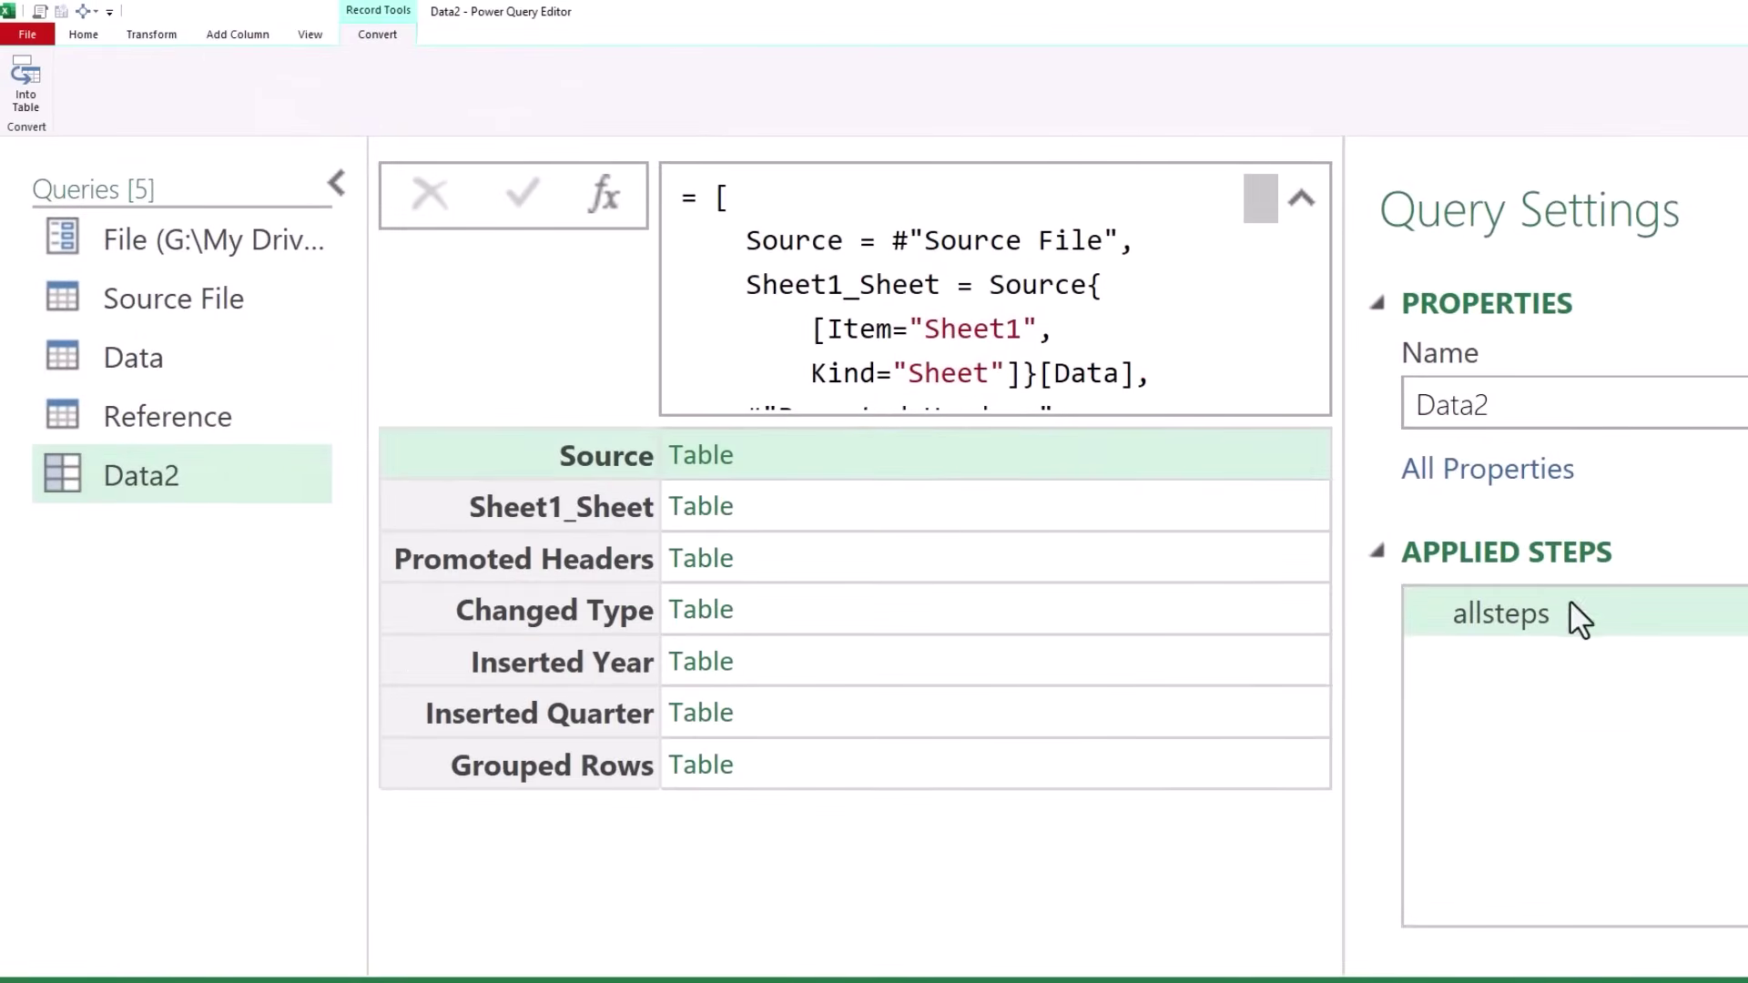
pyautogui.moveTo(1547, 613); pyautogui.dragTo(1563, 706)
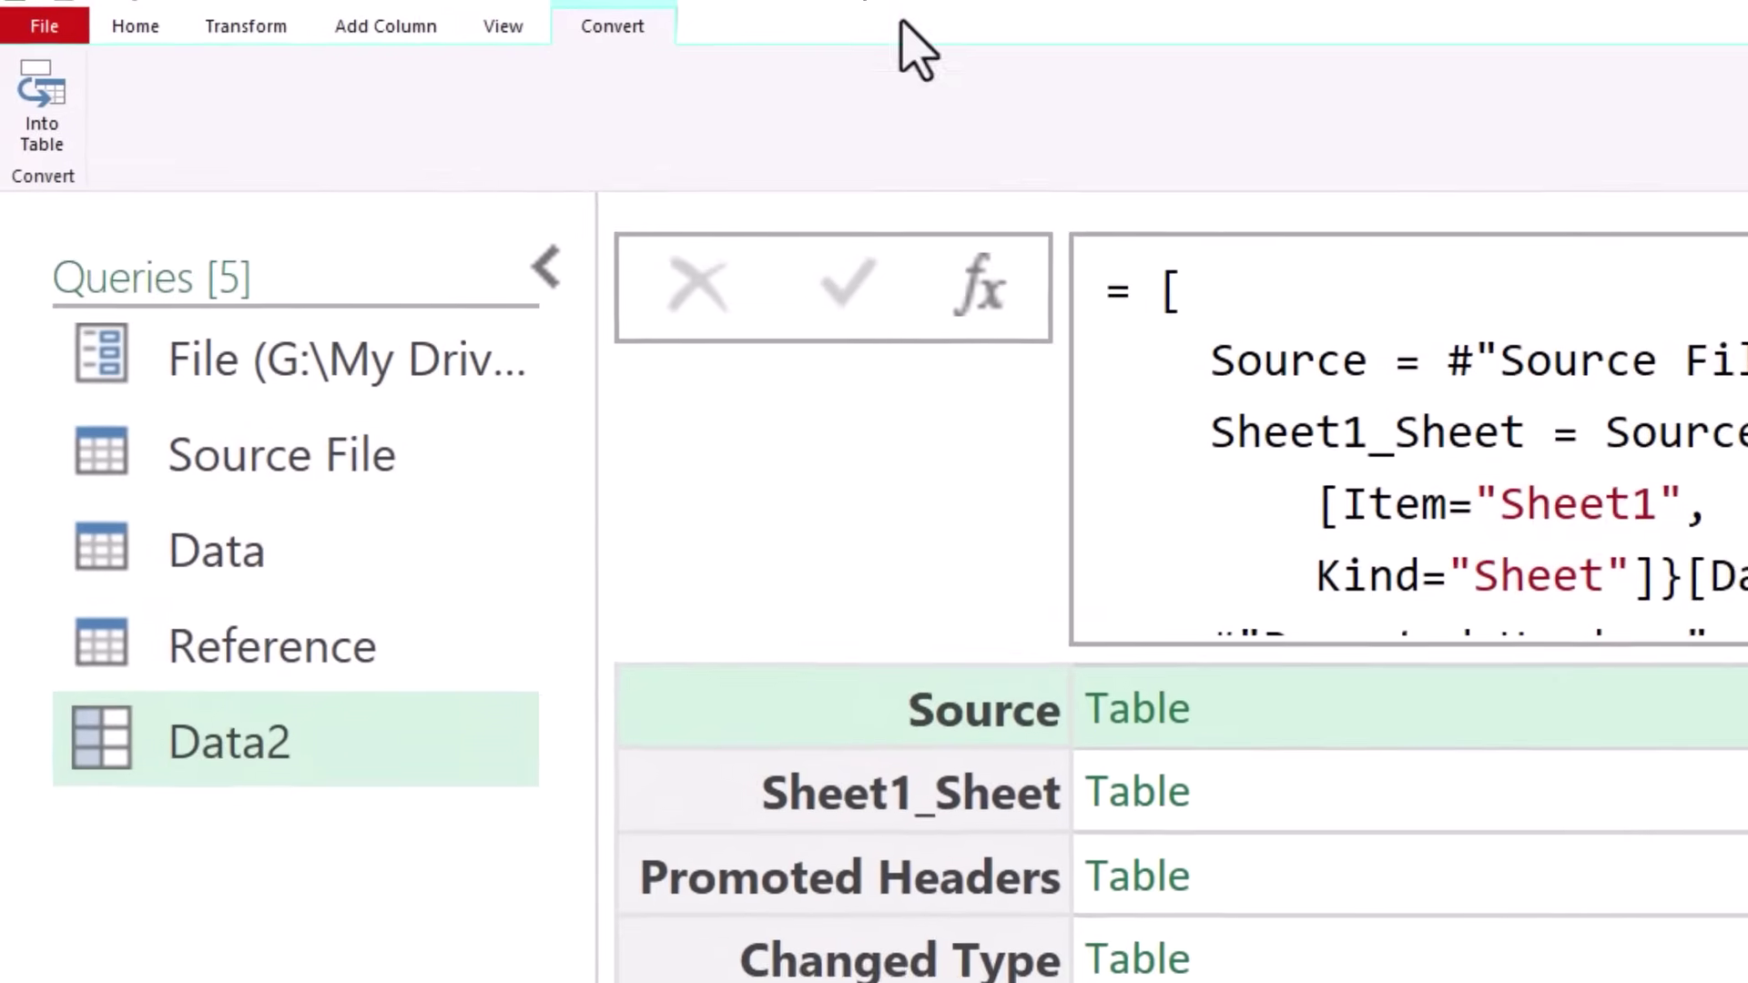
# Step: Reopen the full Data2 code and extend its output to allsteps[#"Grouped Rows"], then apply it
pyautogui.click(517, 29)
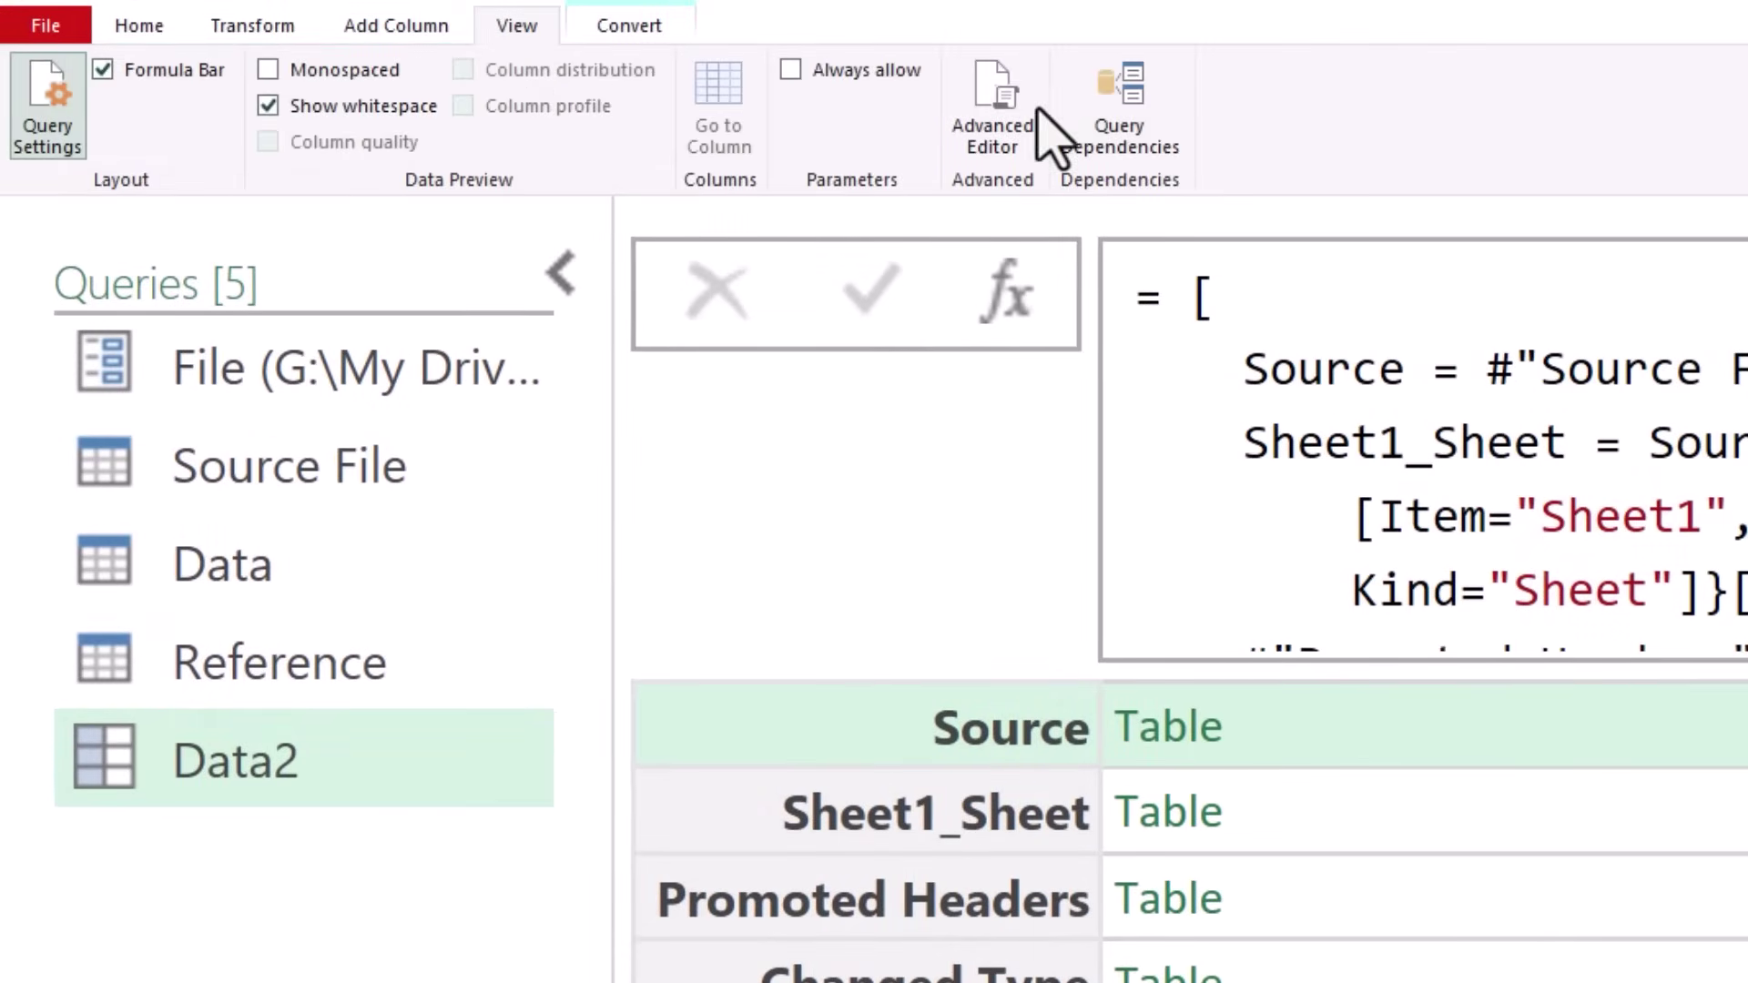
pyautogui.click(1001, 114)
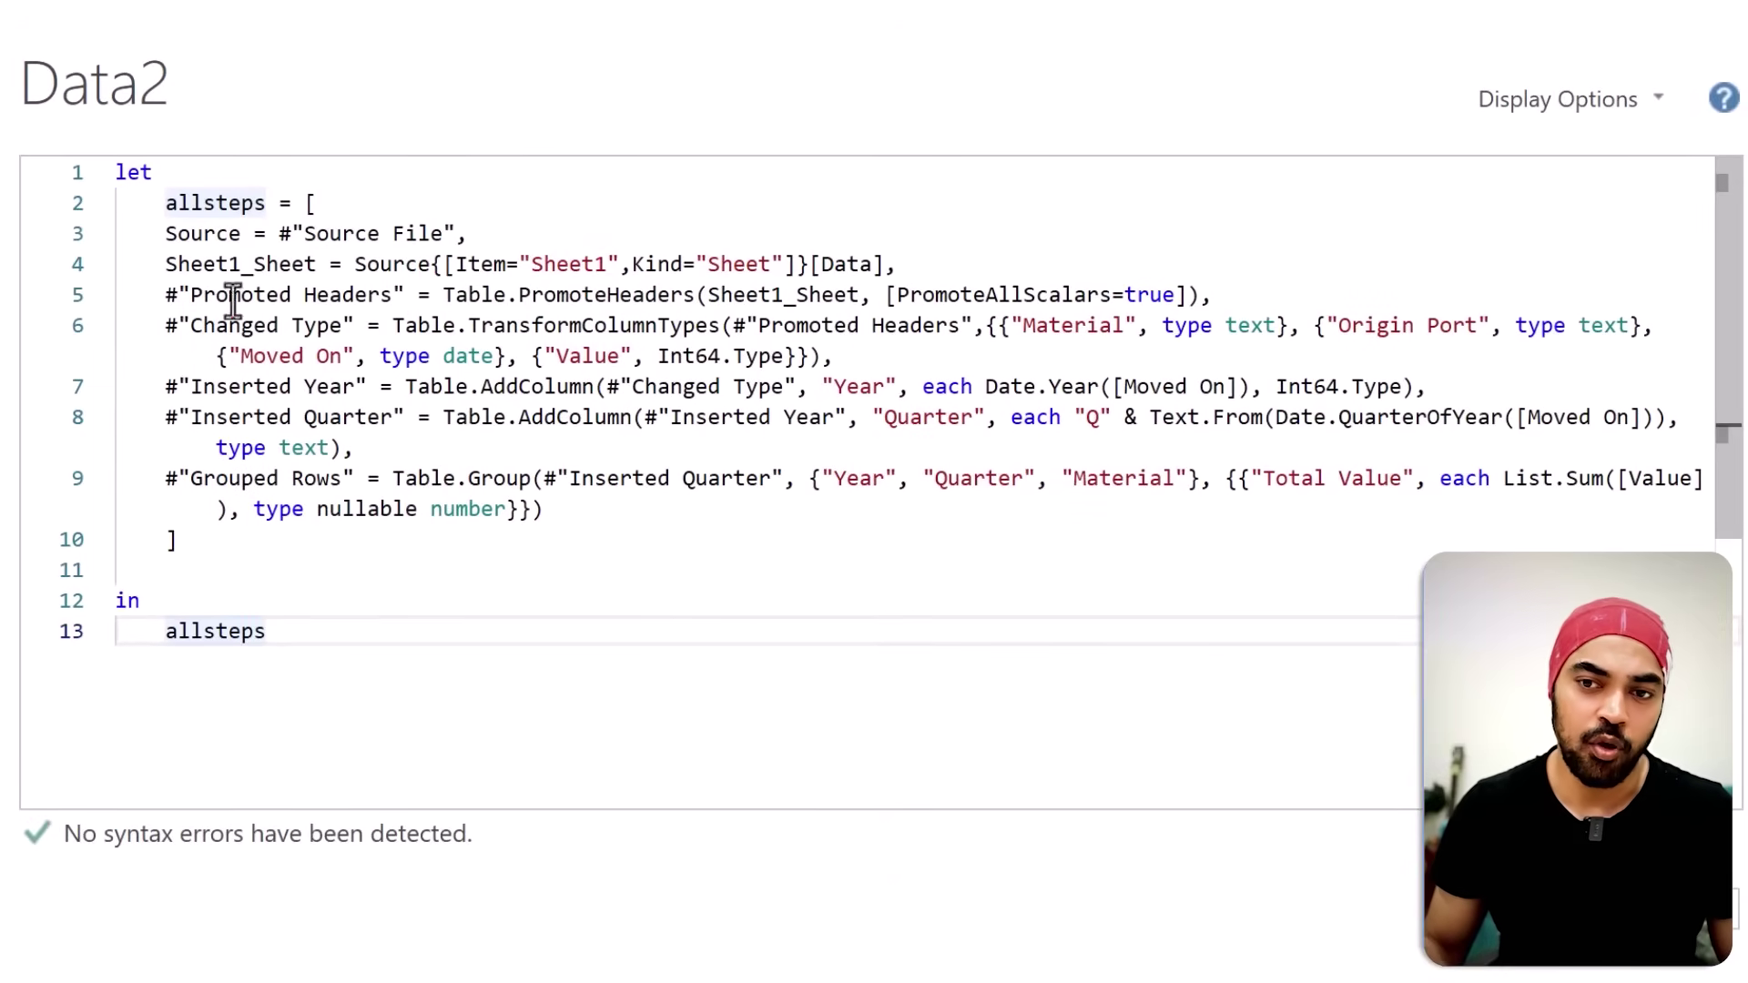
pyautogui.moveTo(306, 235); pyautogui.dragTo(304, 506)
pyautogui.moveTo(164, 478); pyautogui.dragTo(353, 478)
pyautogui.hotkey('ctrl', 'c')
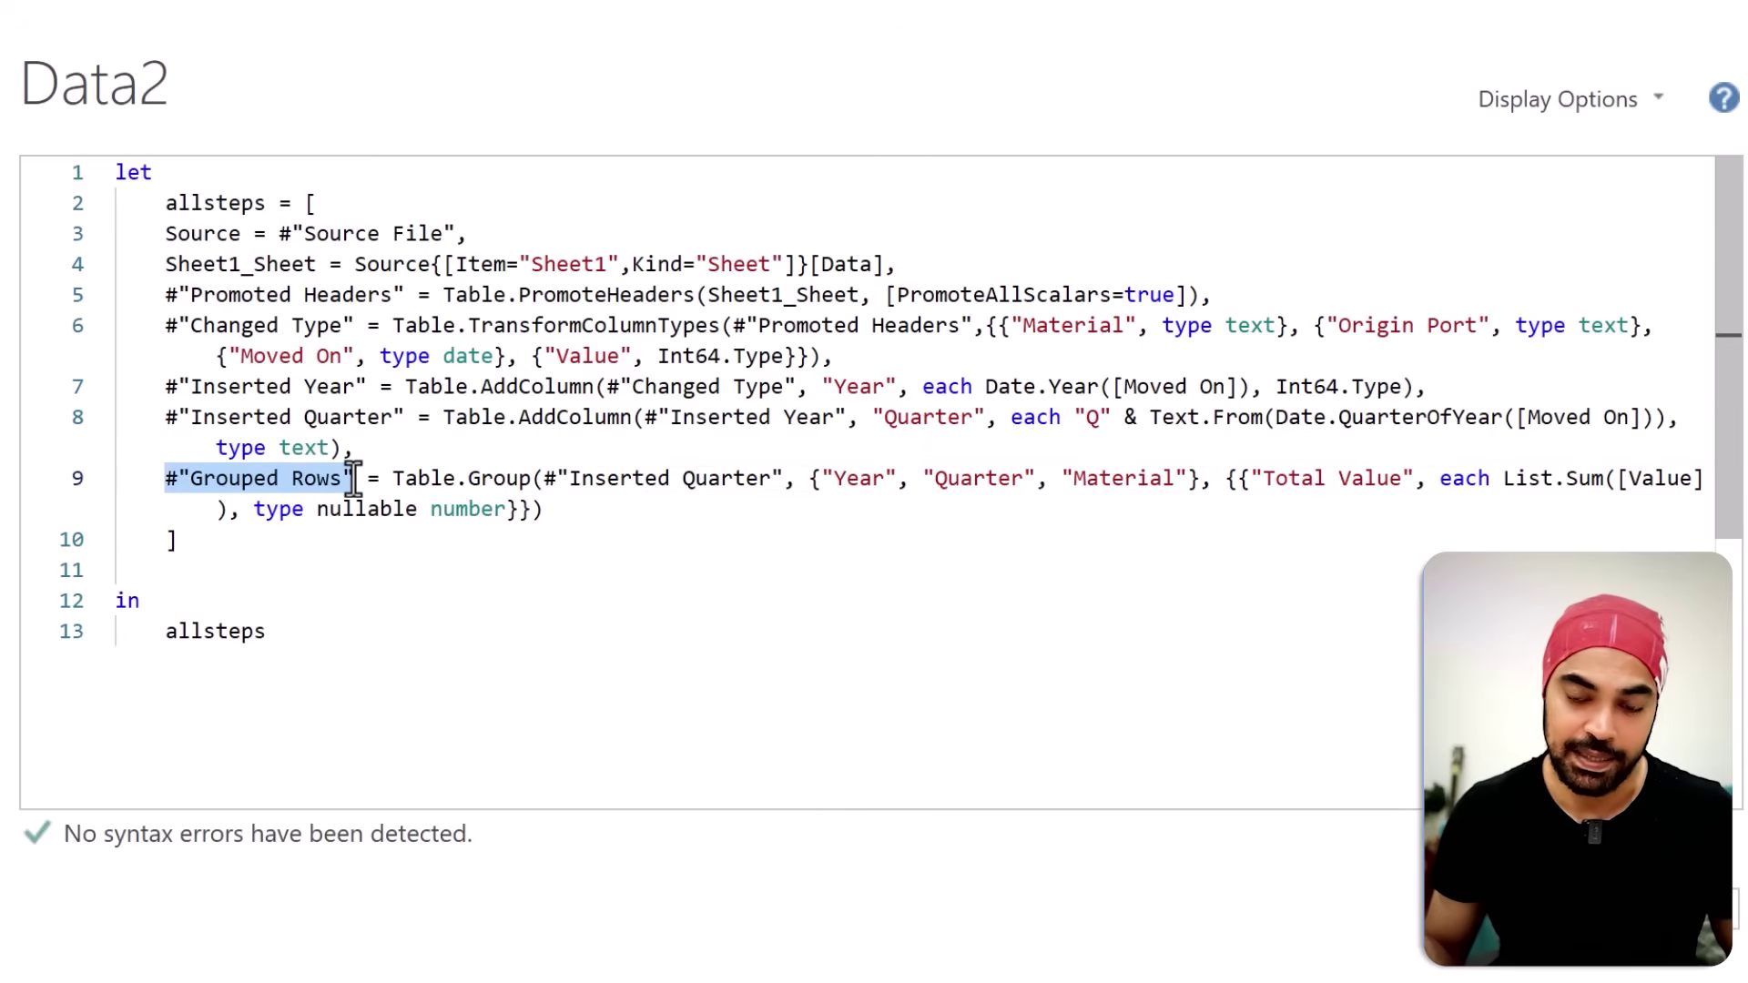
pyautogui.click(360, 624)
pyautogui.write('[')
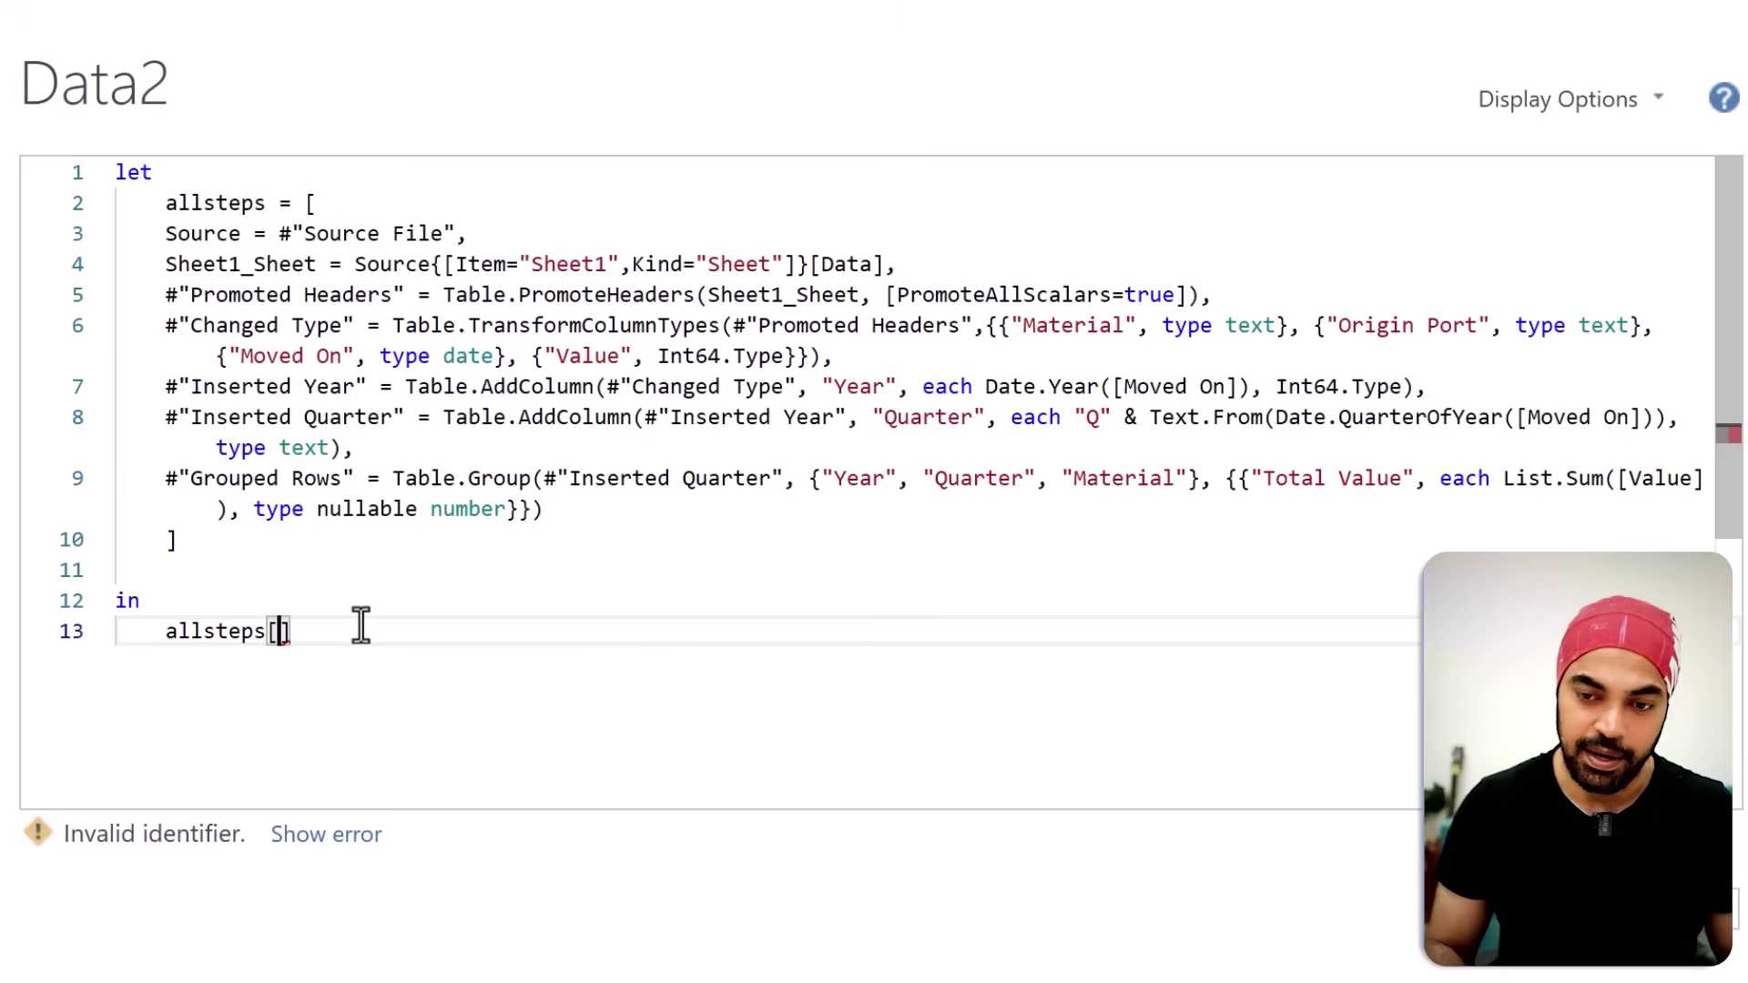
pyautogui.hotkey('ctrl', 'v')
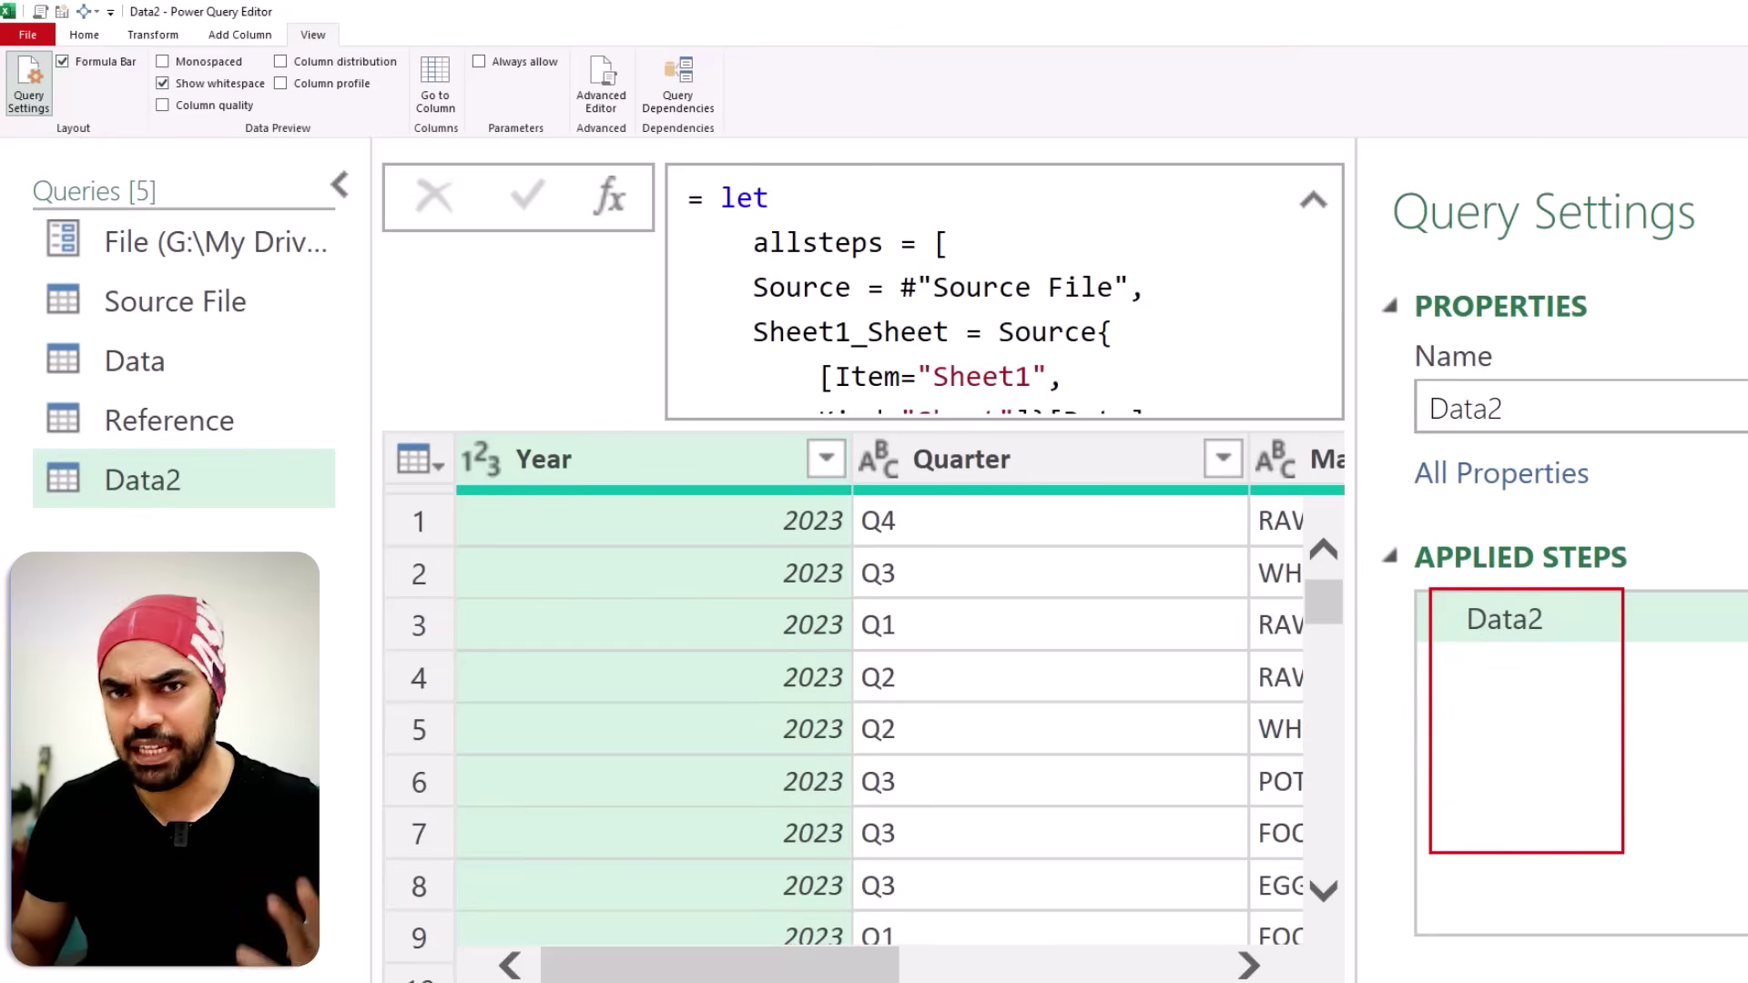
# Step: Append meta [step = allsteps] to the allsteps[#"Grouped Rows"] output in the full Data2 code and apply it
pyautogui.click(603, 89)
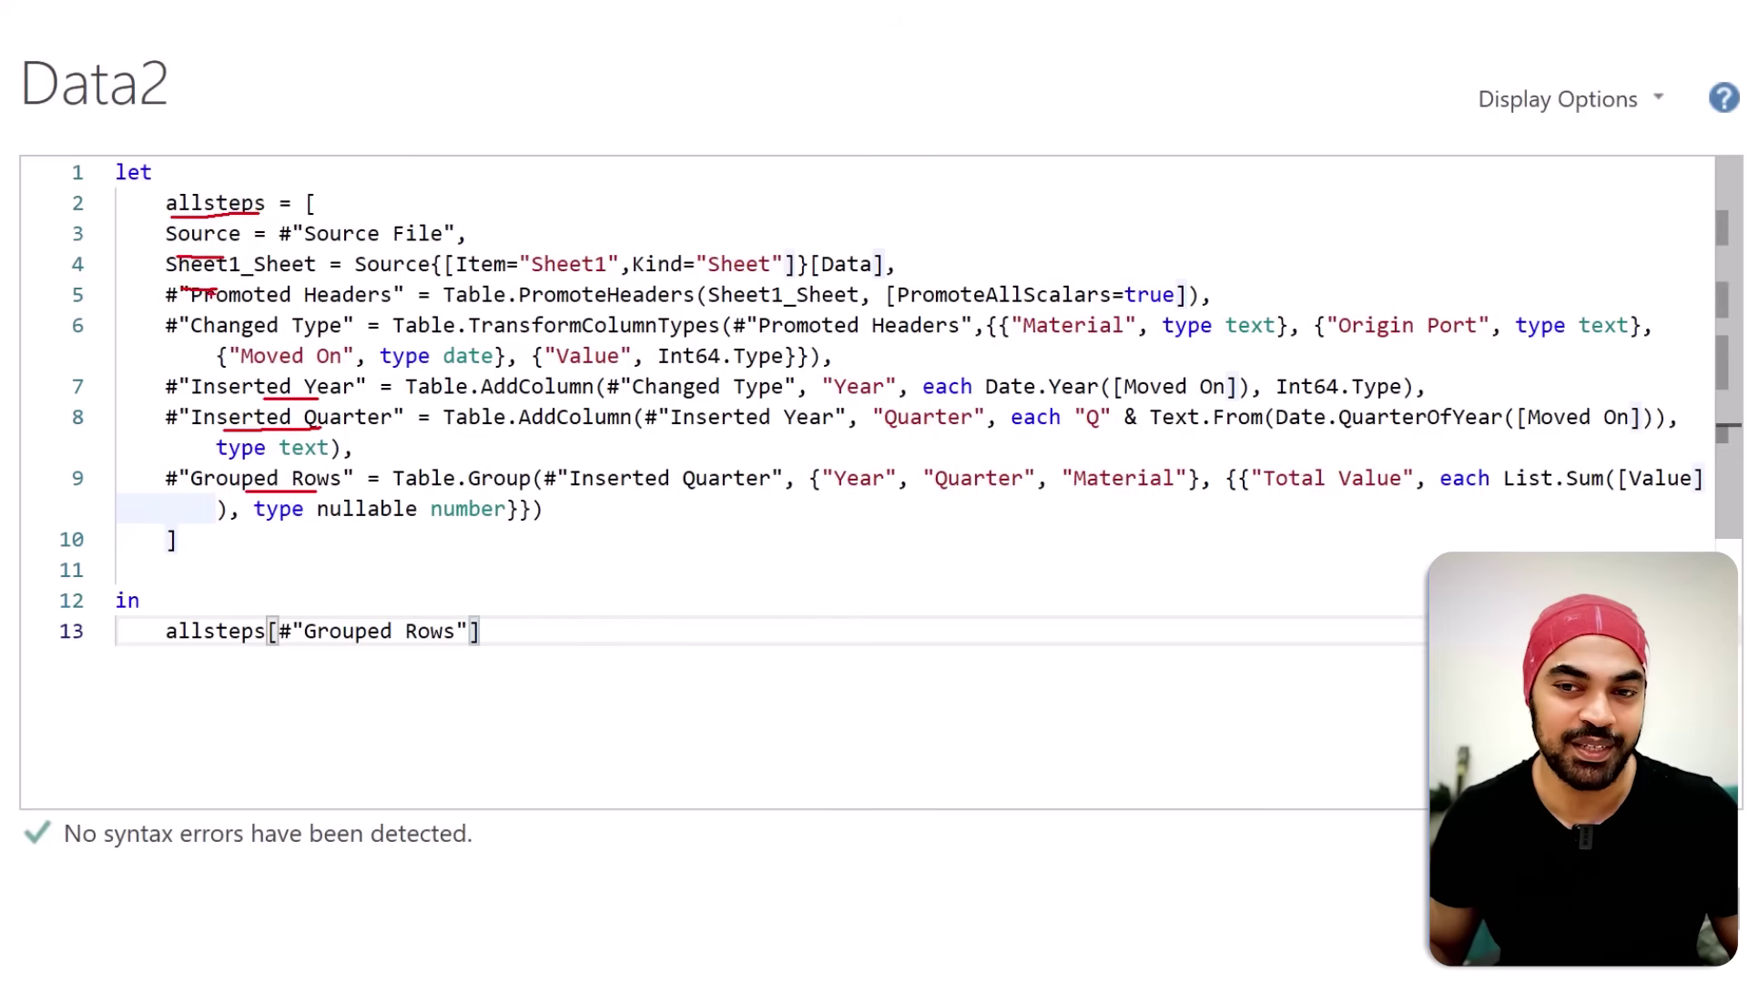
pyautogui.press('Escape')
pyautogui.write('meta [')
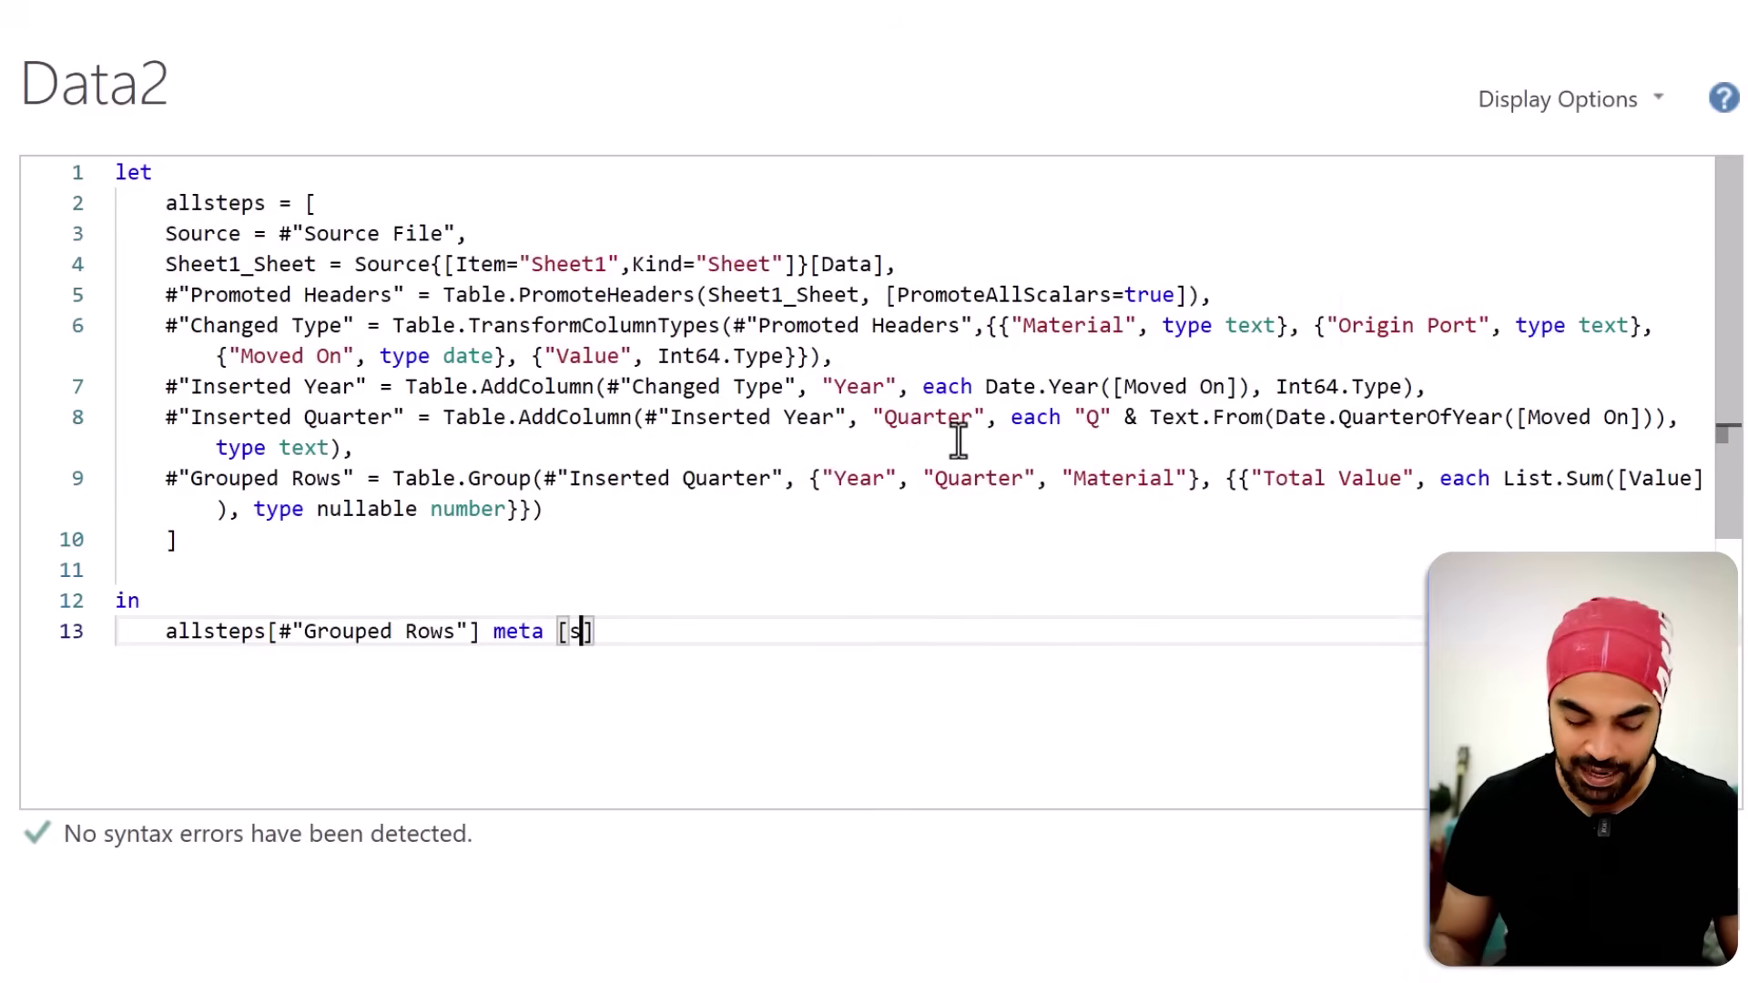
pyautogui.write('step =')
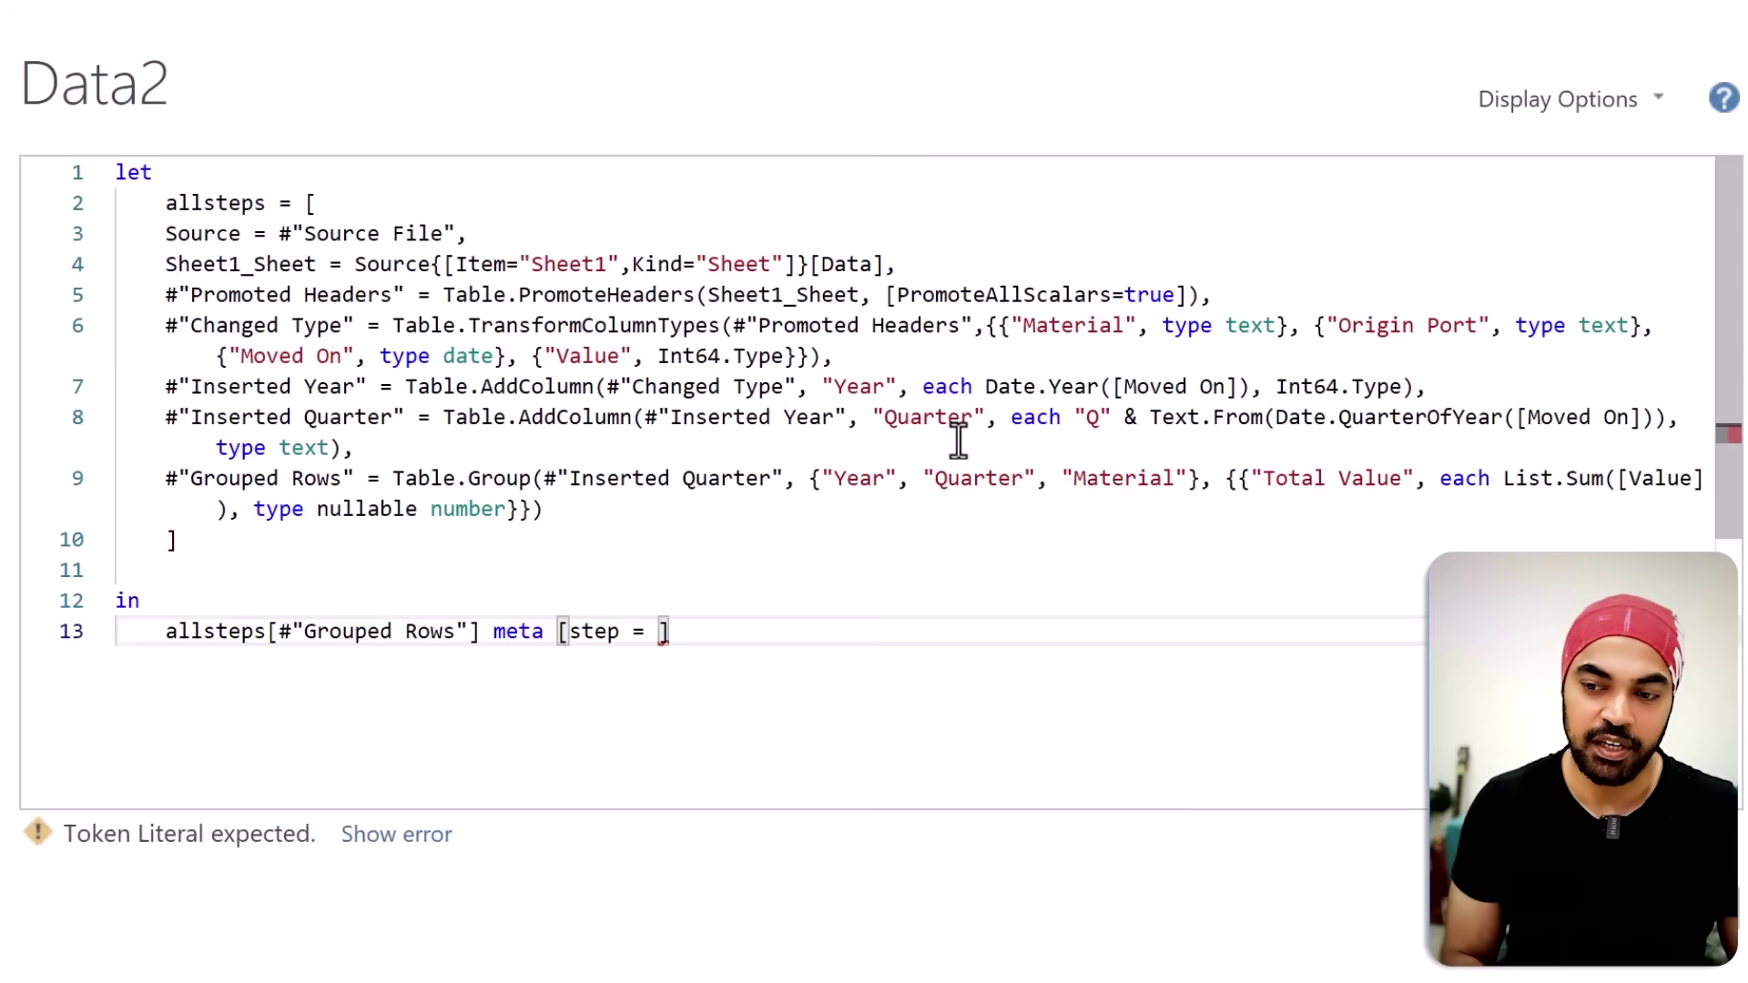
pyautogui.write(' allsteps')
pyautogui.moveTo(495, 631); pyautogui.dragTo(788, 630)
pyautogui.click(847, 631)
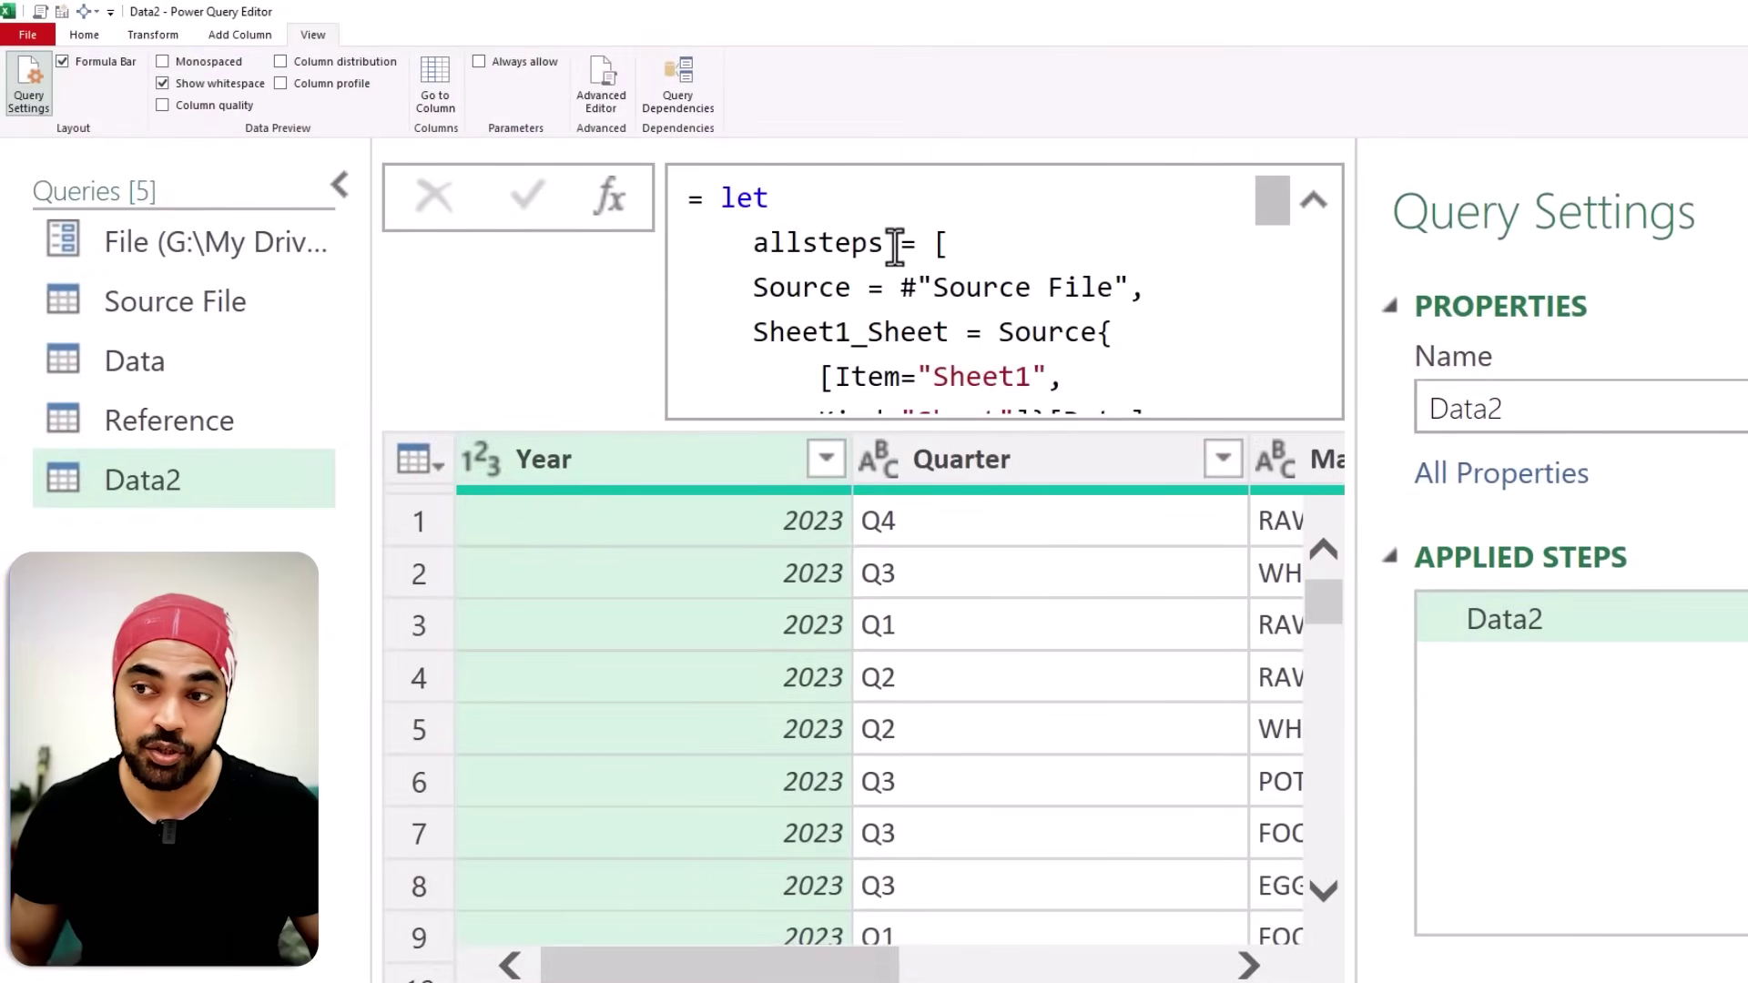
pyautogui.moveTo(883, 244); pyautogui.dragTo(783, 244)
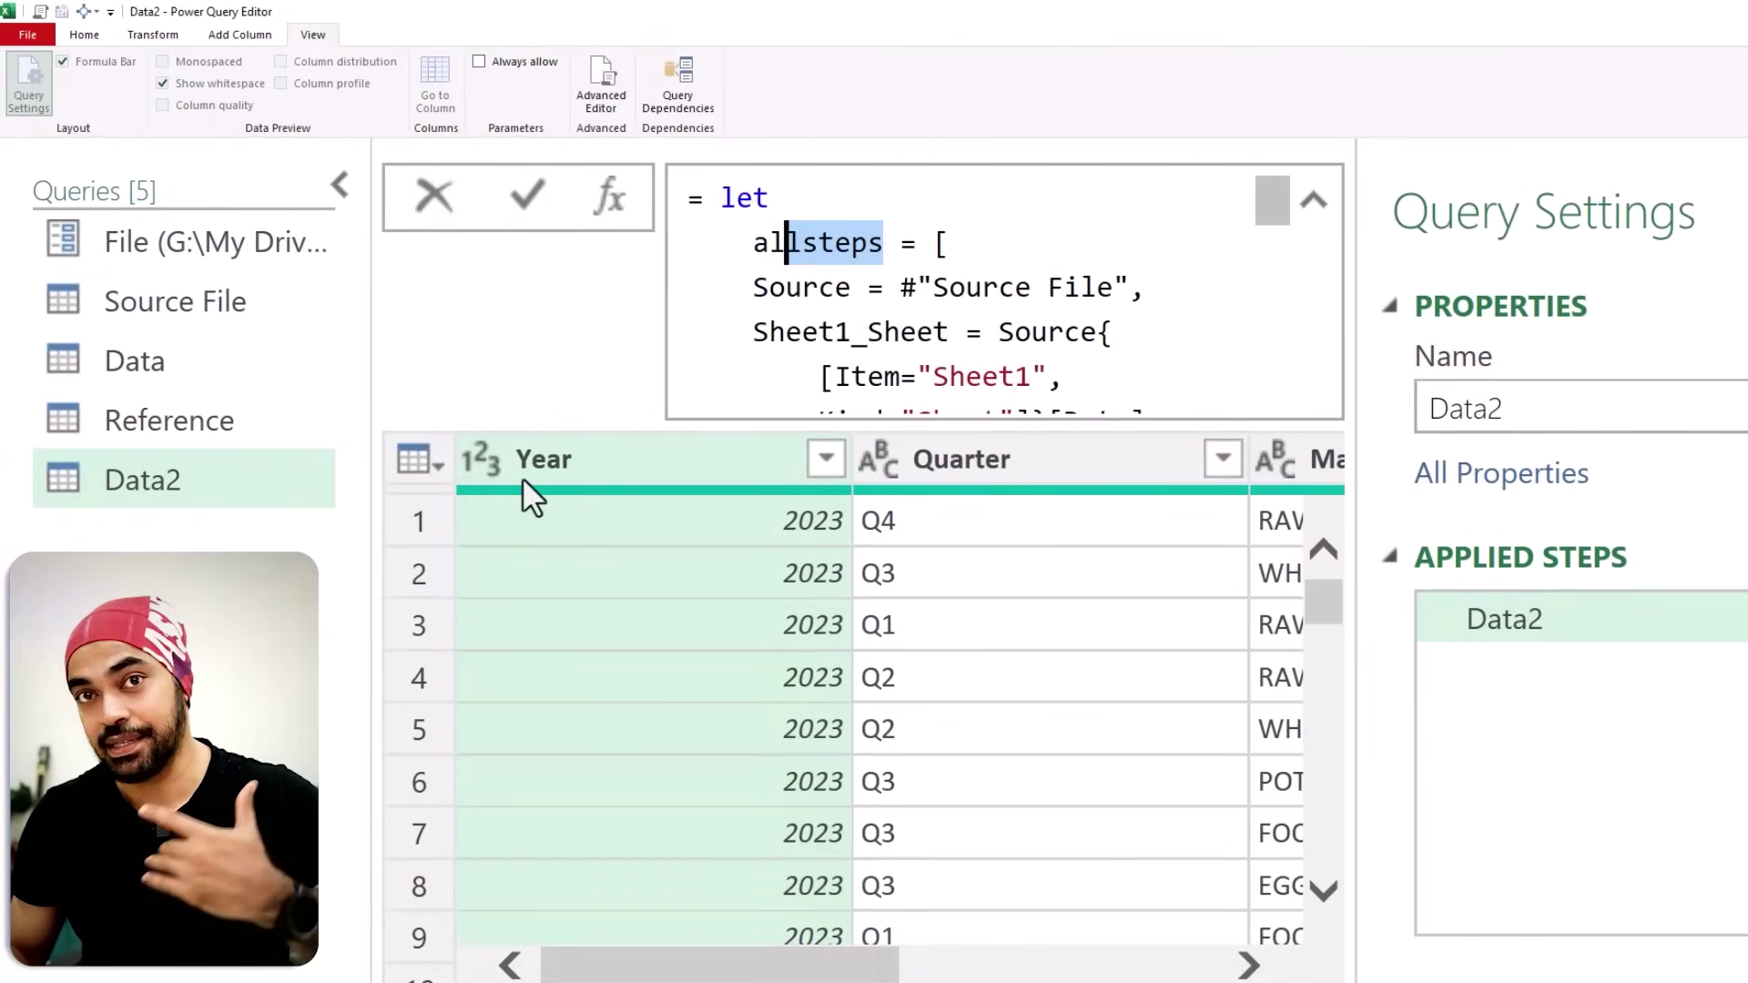
pyautogui.press('Escape')
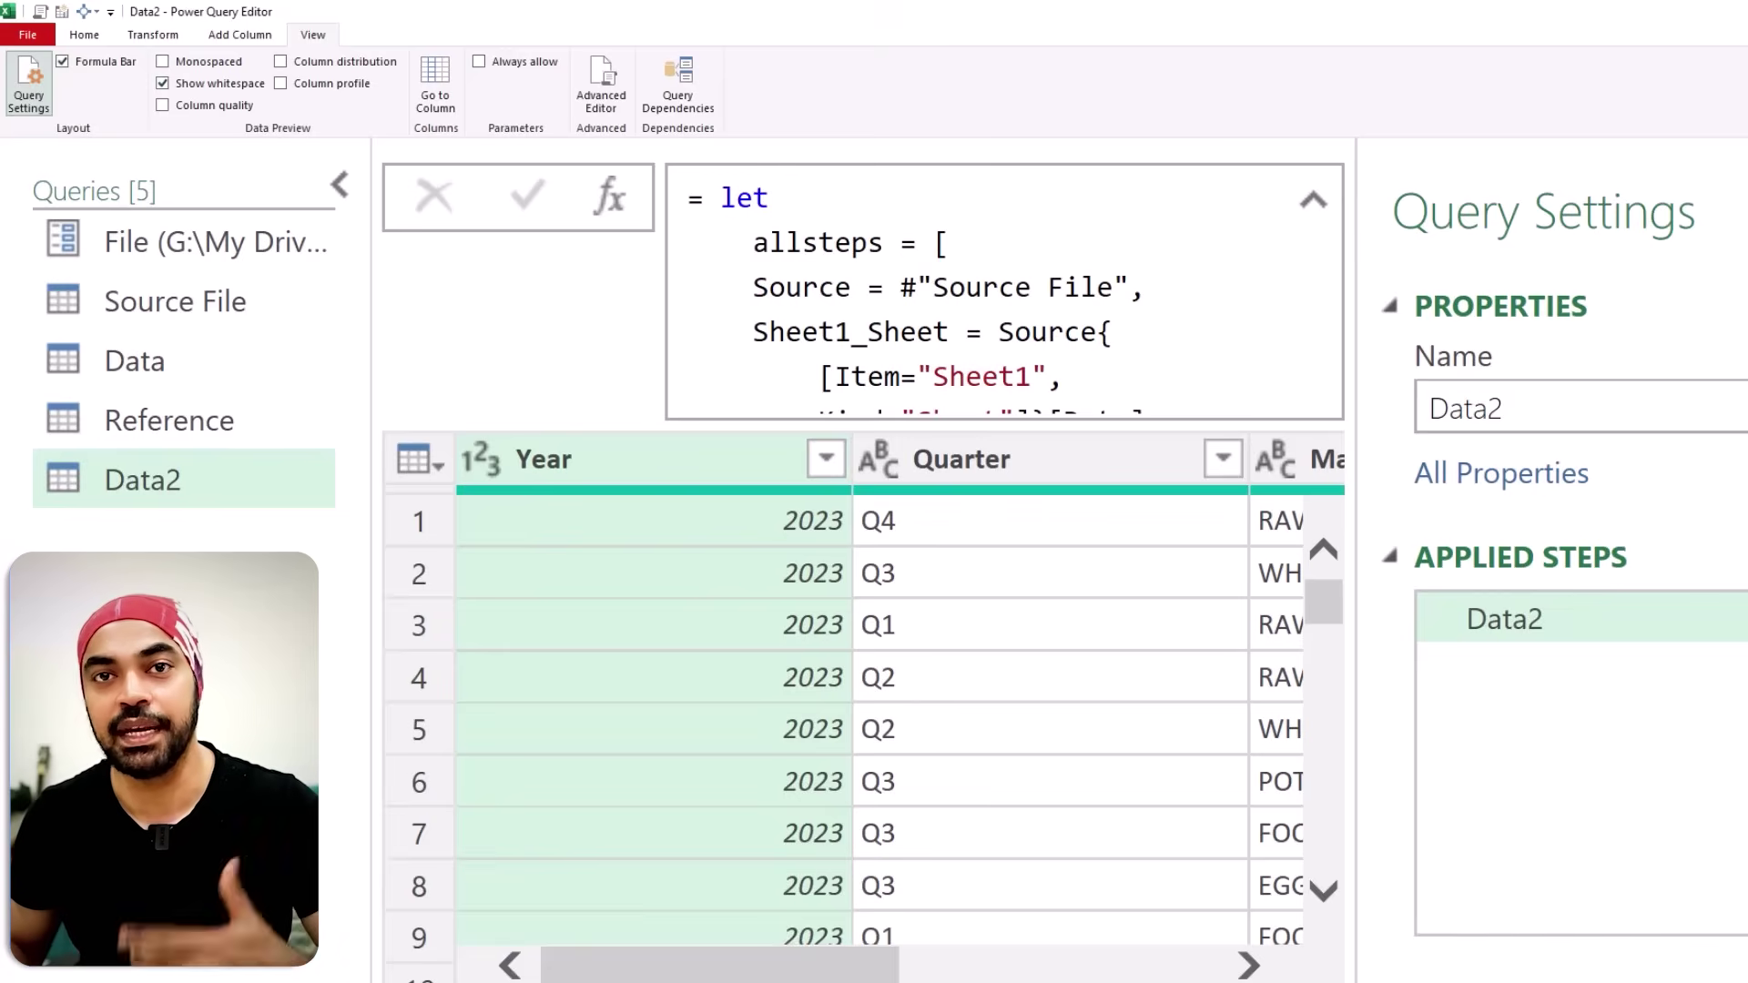
# Step: Create a new query that references Data2 and name it Ref2
pyautogui.rightClick(144, 478)
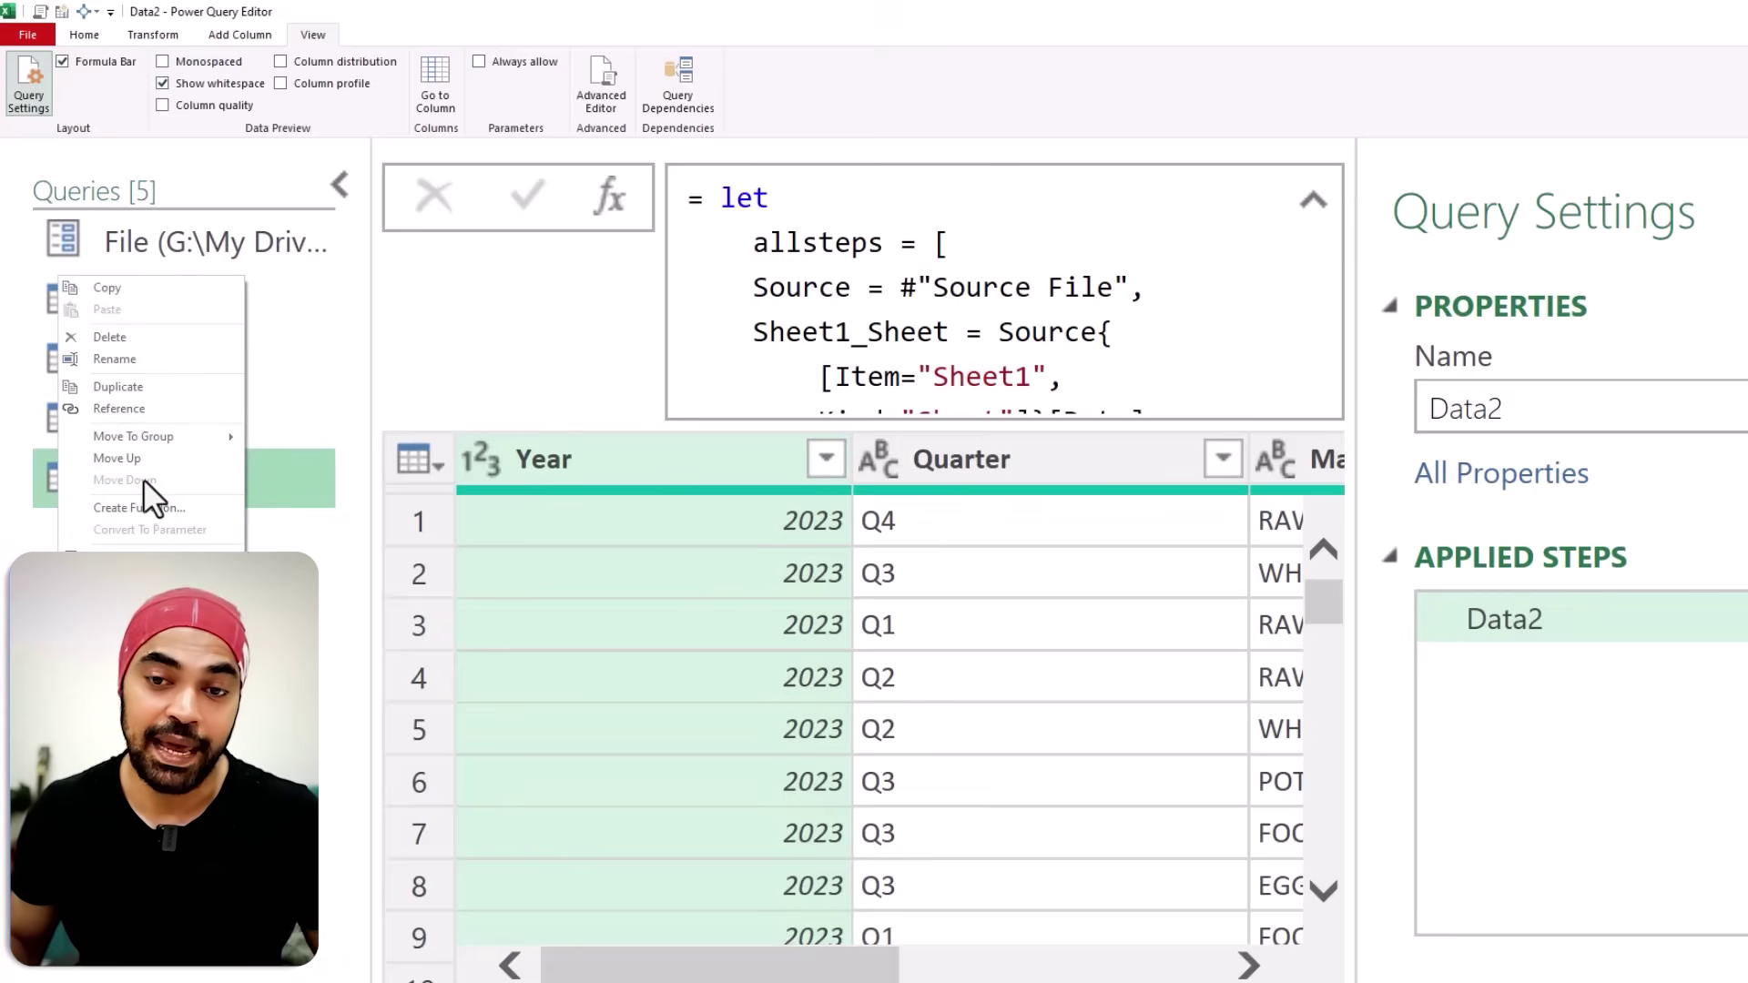
pyautogui.click(128, 410)
pyautogui.press('F2')
pyautogui.write('Ref2')
pyautogui.press('Return')
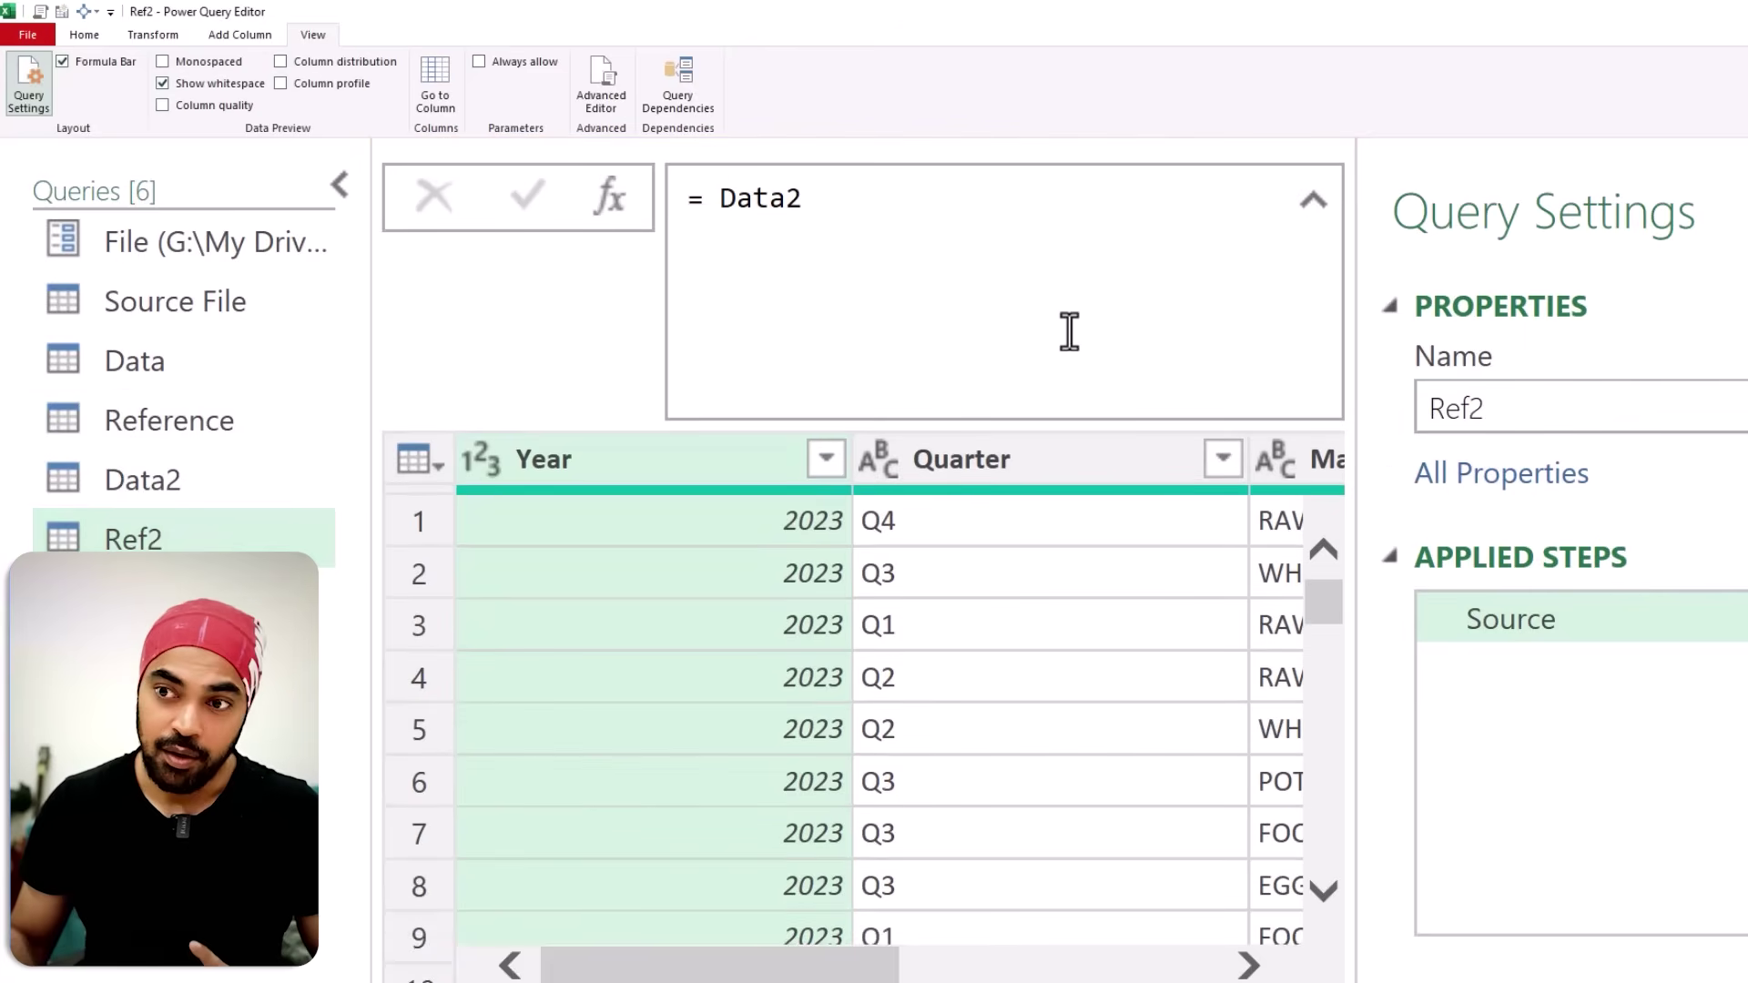
# Step: Change the Source formula of Ref2 to Value.Metadata(Data2)
pyautogui.click(718, 198)
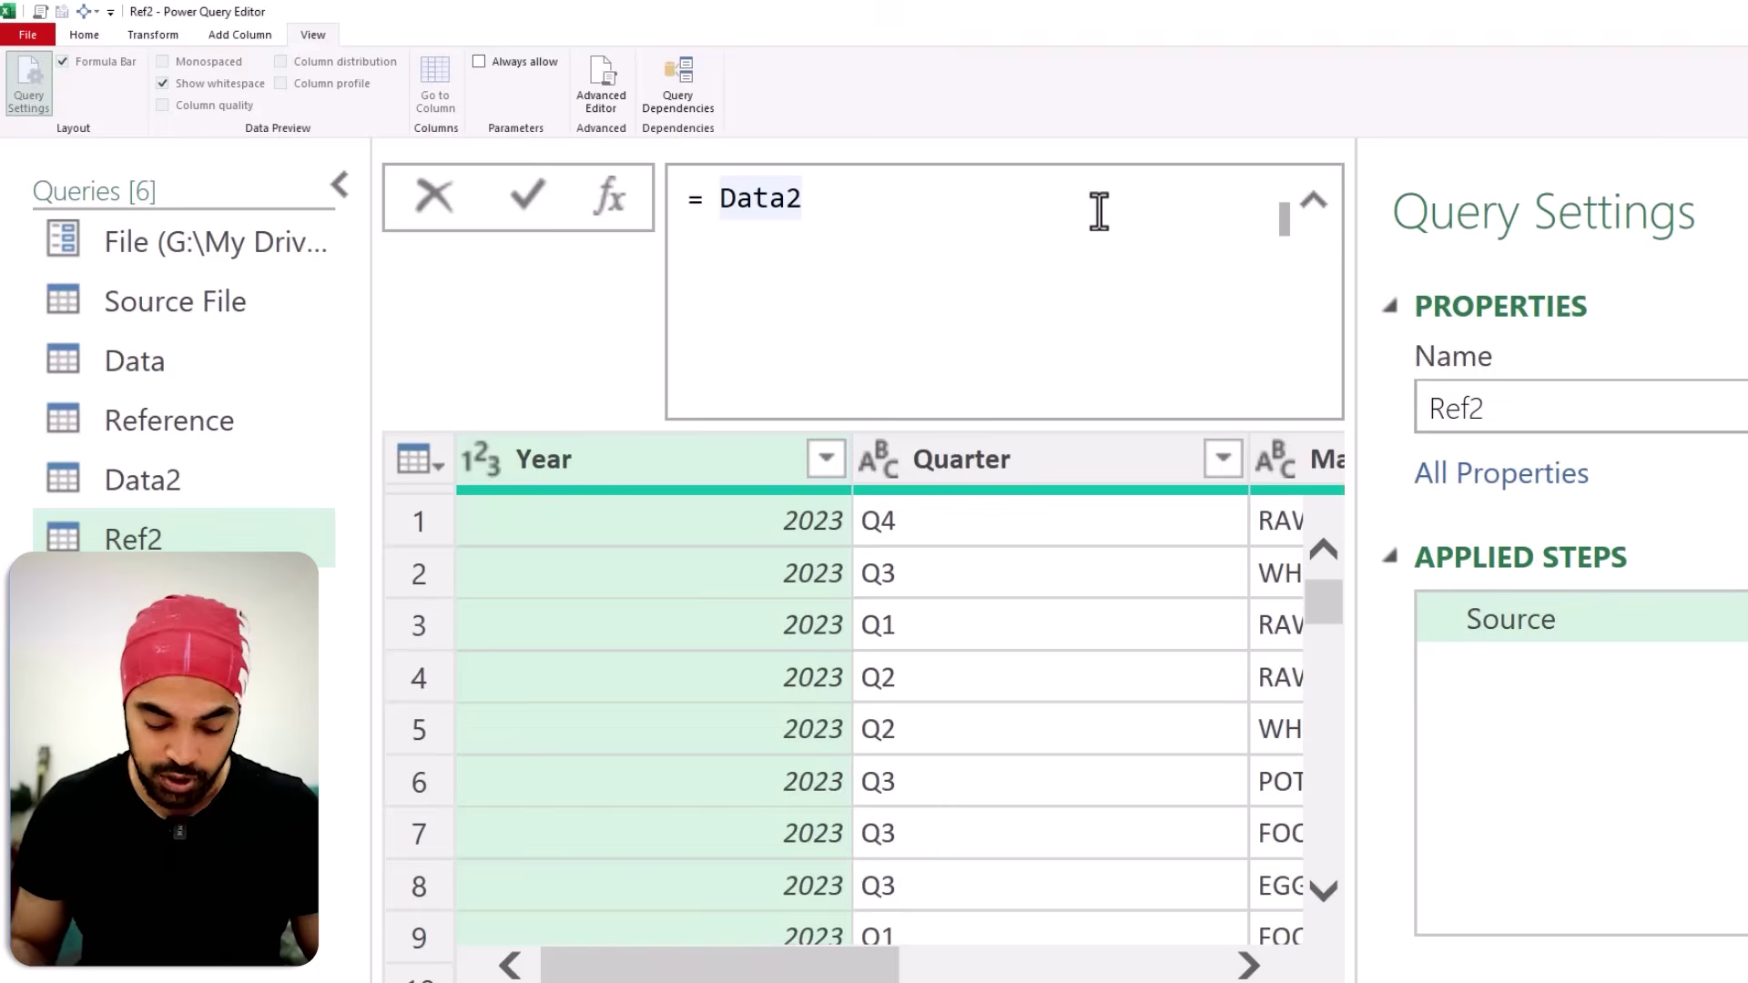
pyautogui.write('Value.Met')
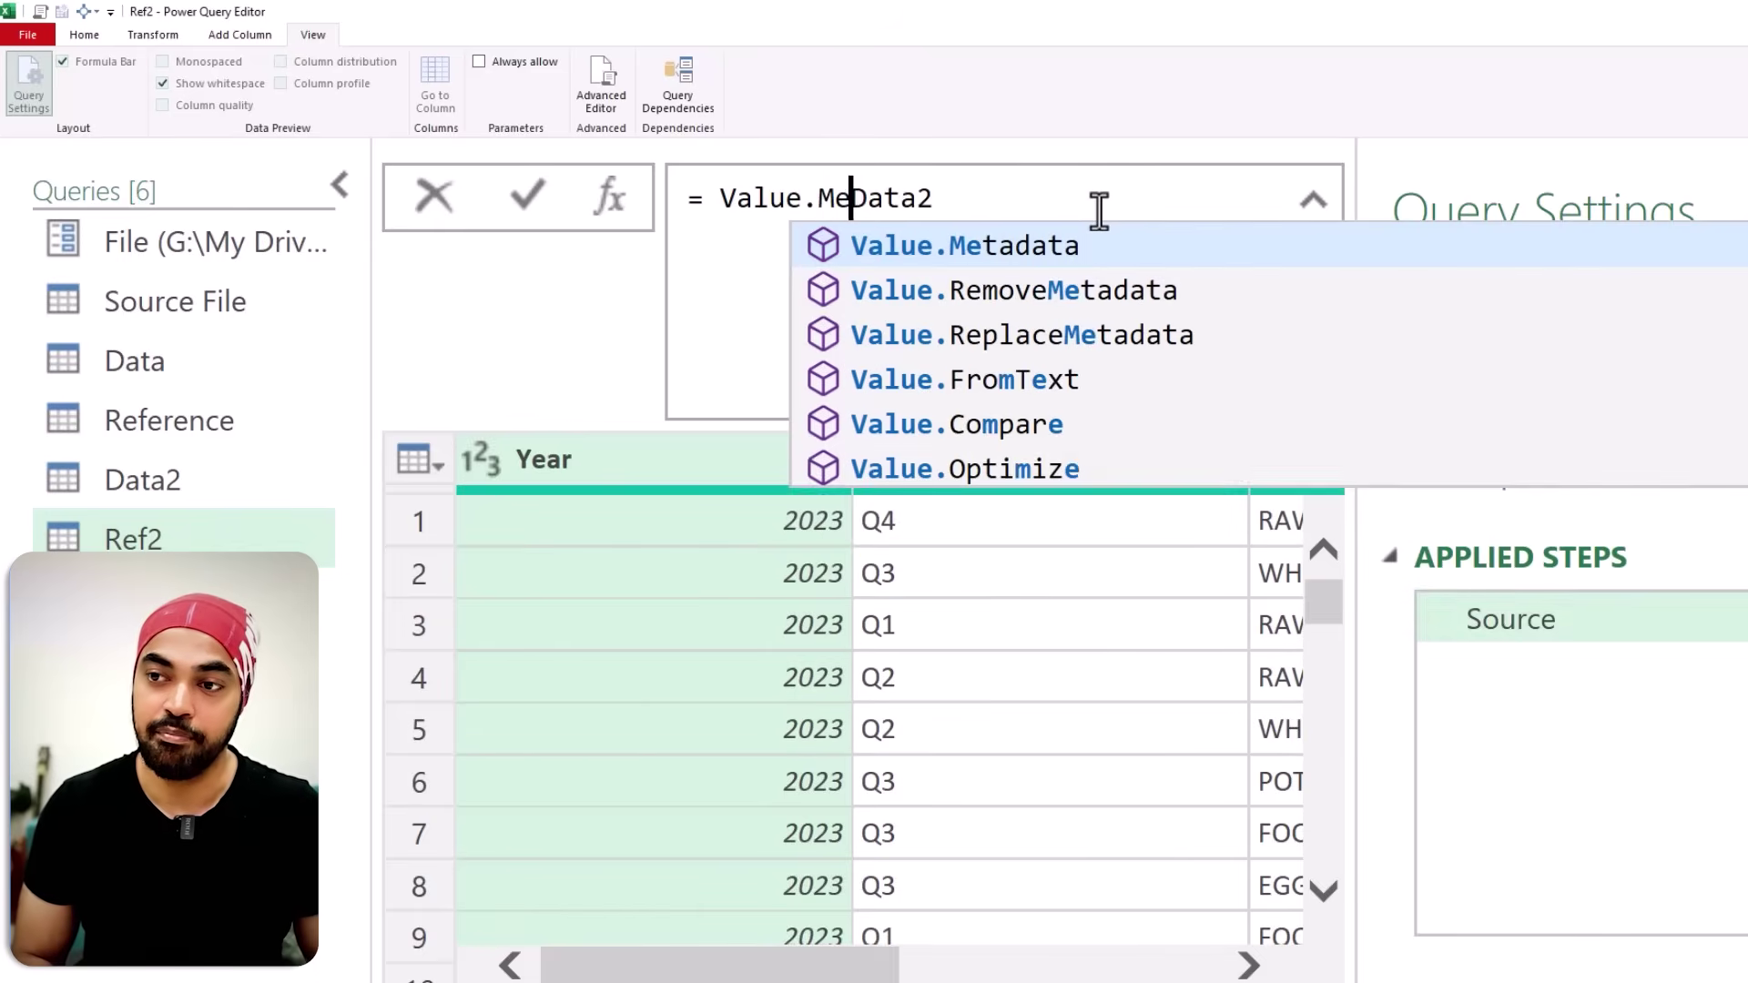
pyautogui.write('adata(')
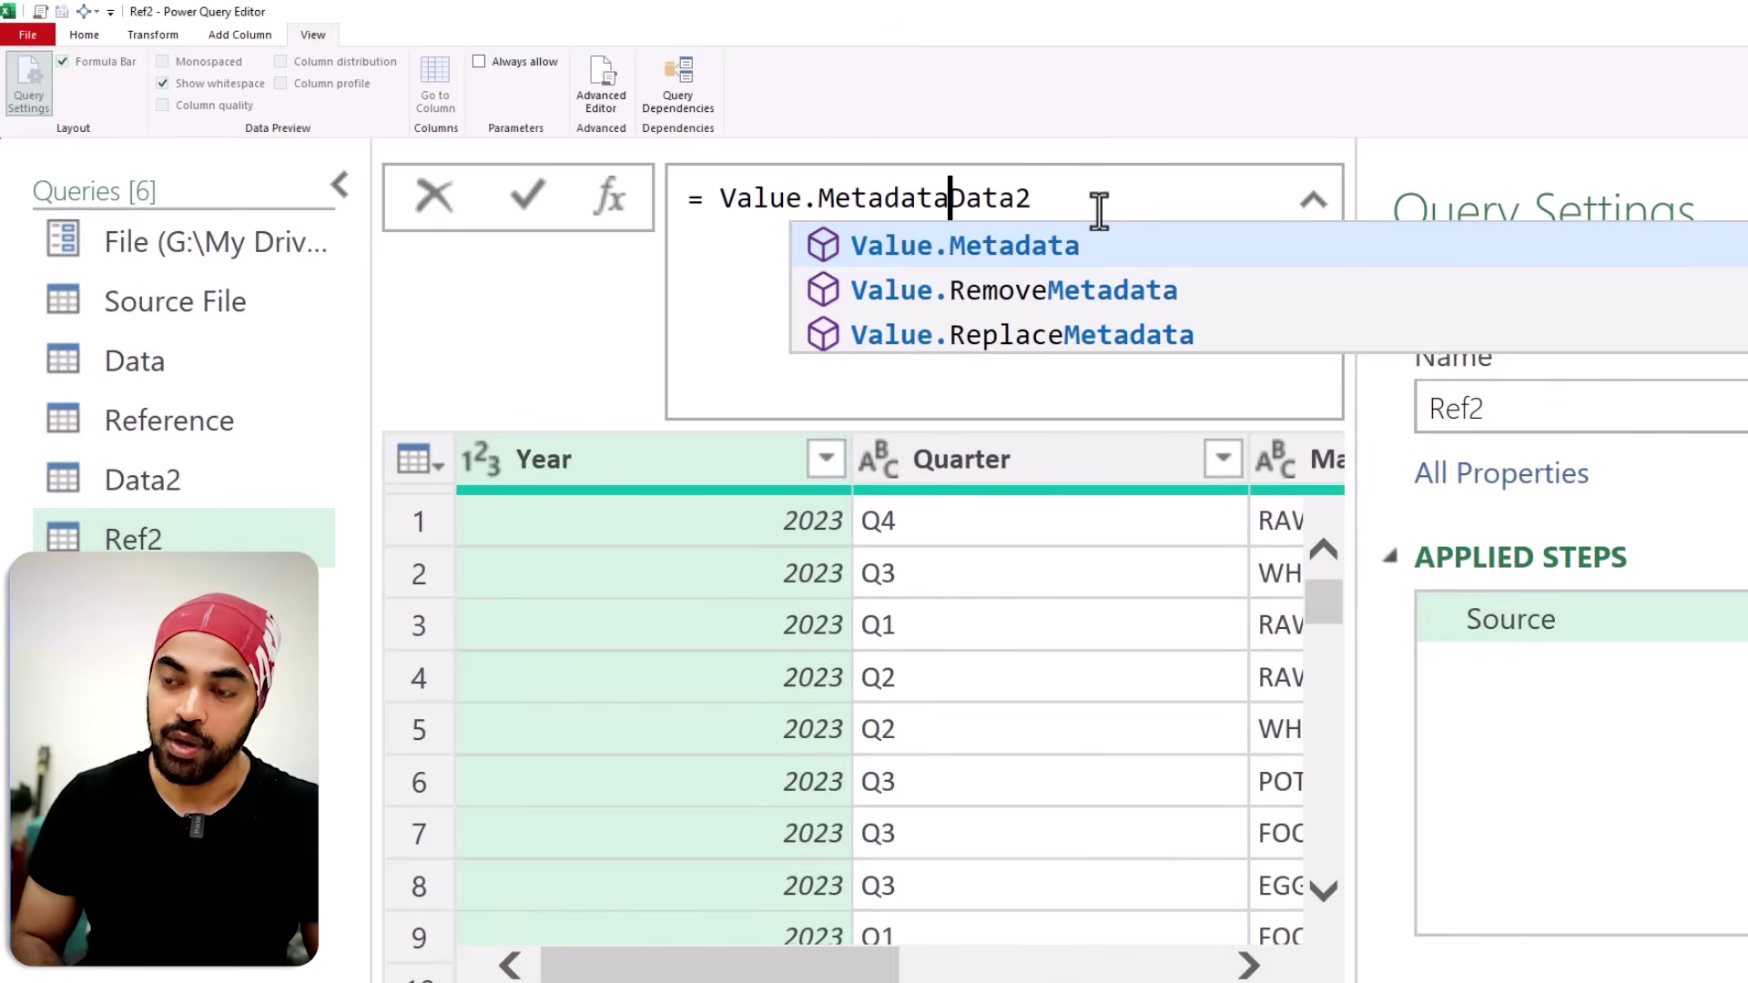
pyautogui.press('End')
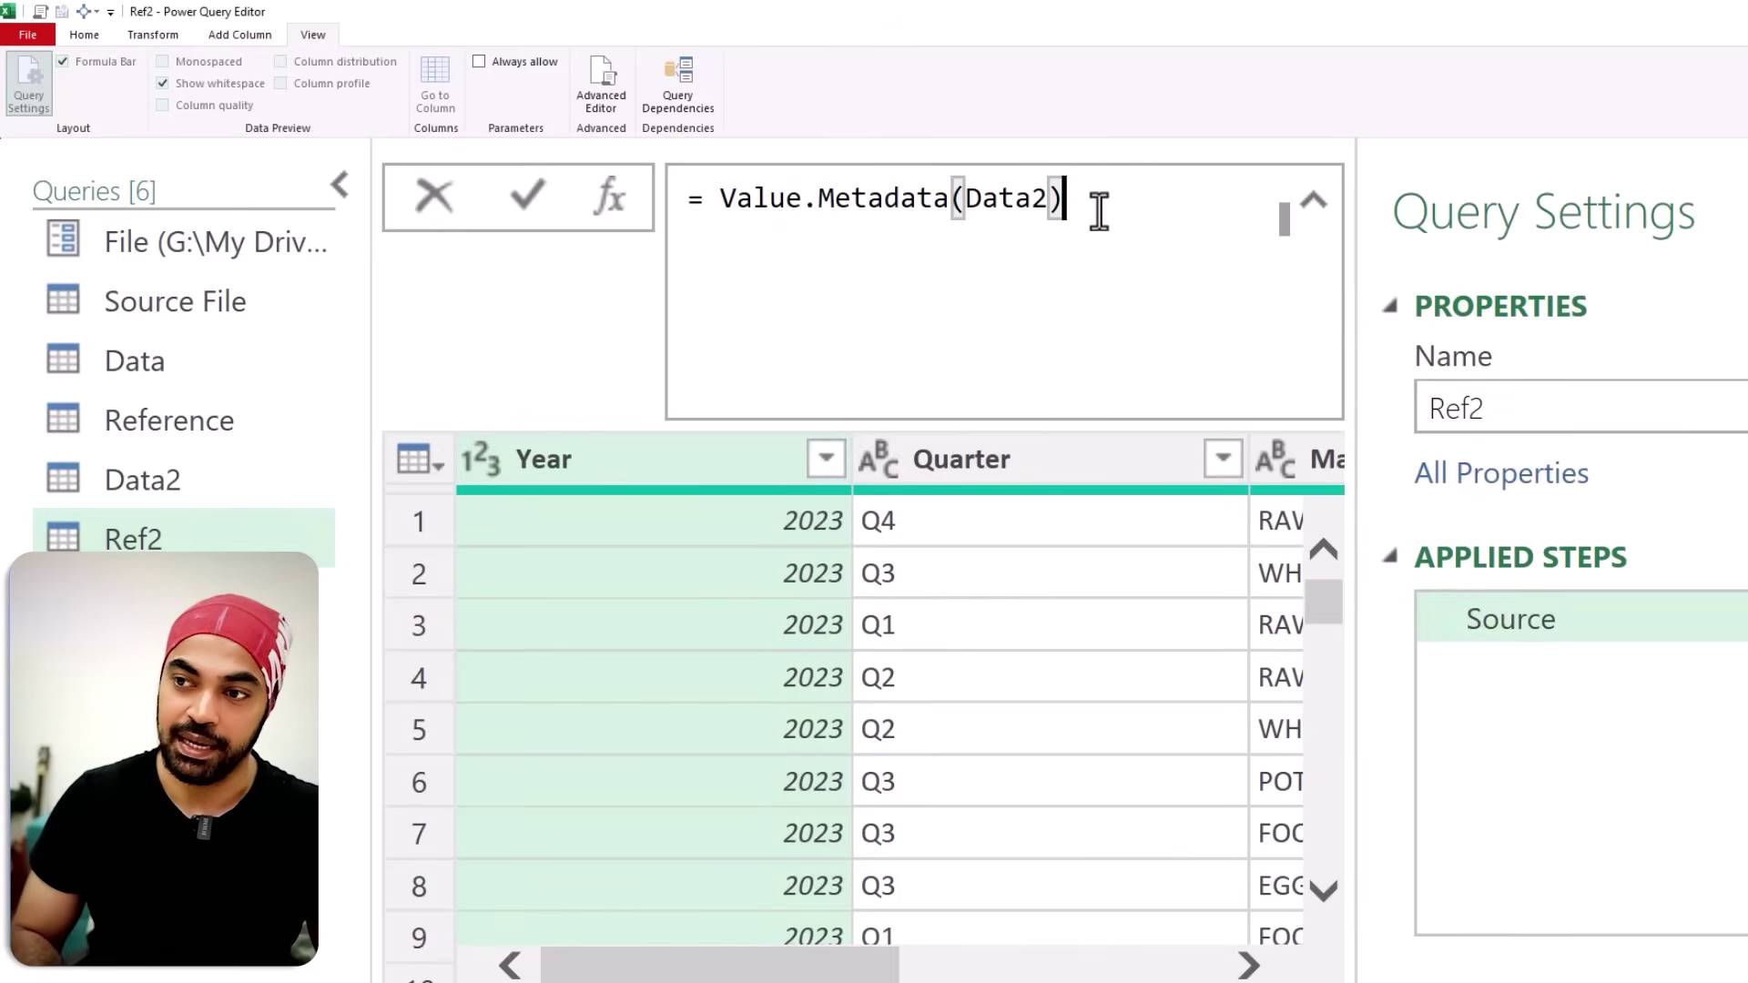
pyautogui.press('Return')
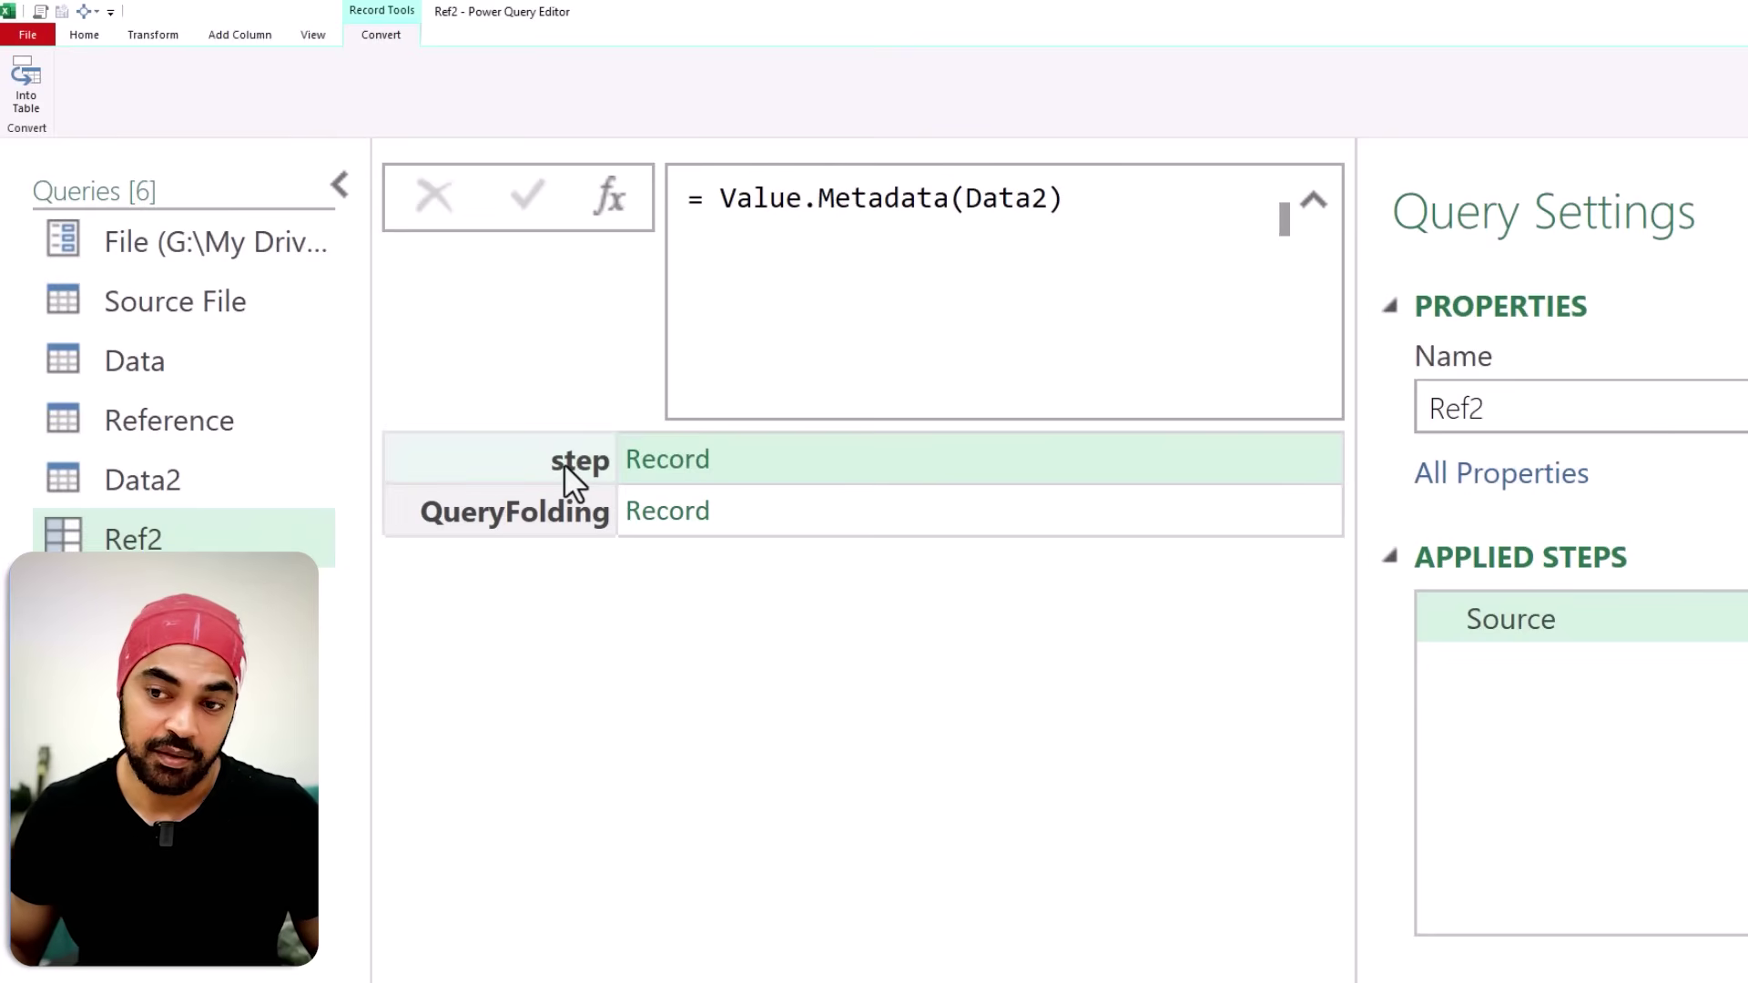
# Step: Drill through the step record into the Inserted Year table, then delete the resulting Navigation step
pyautogui.click(658, 480)
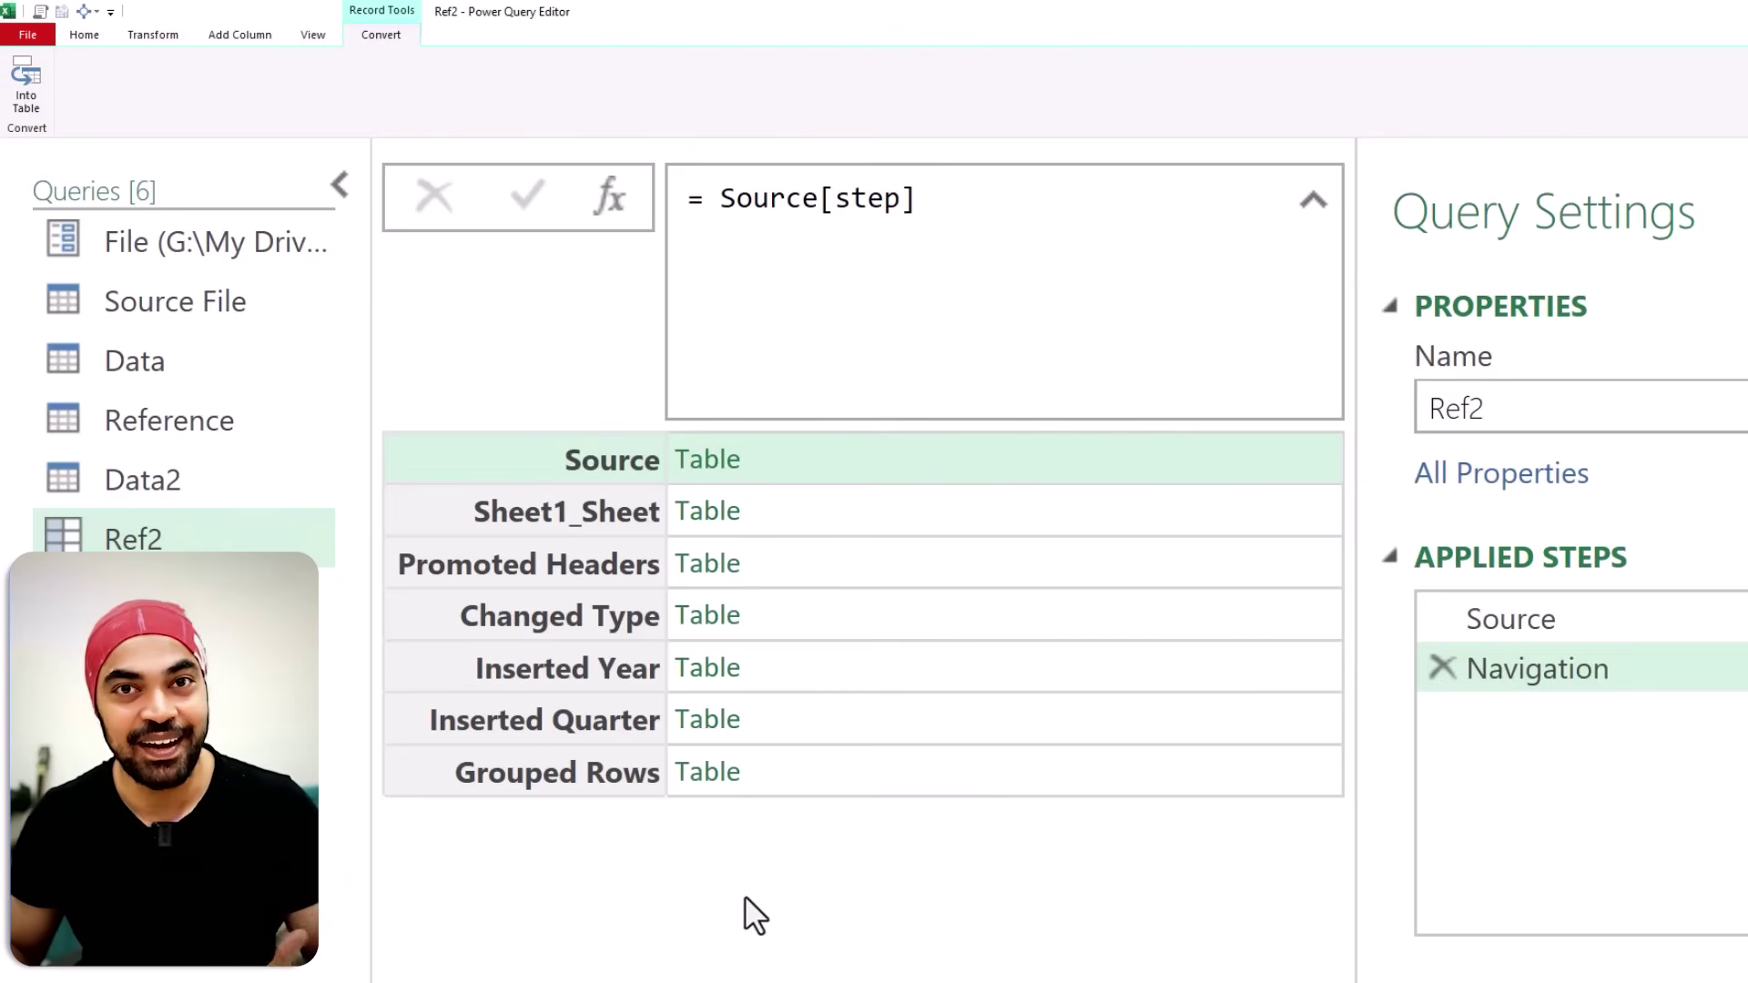
pyautogui.click(713, 681)
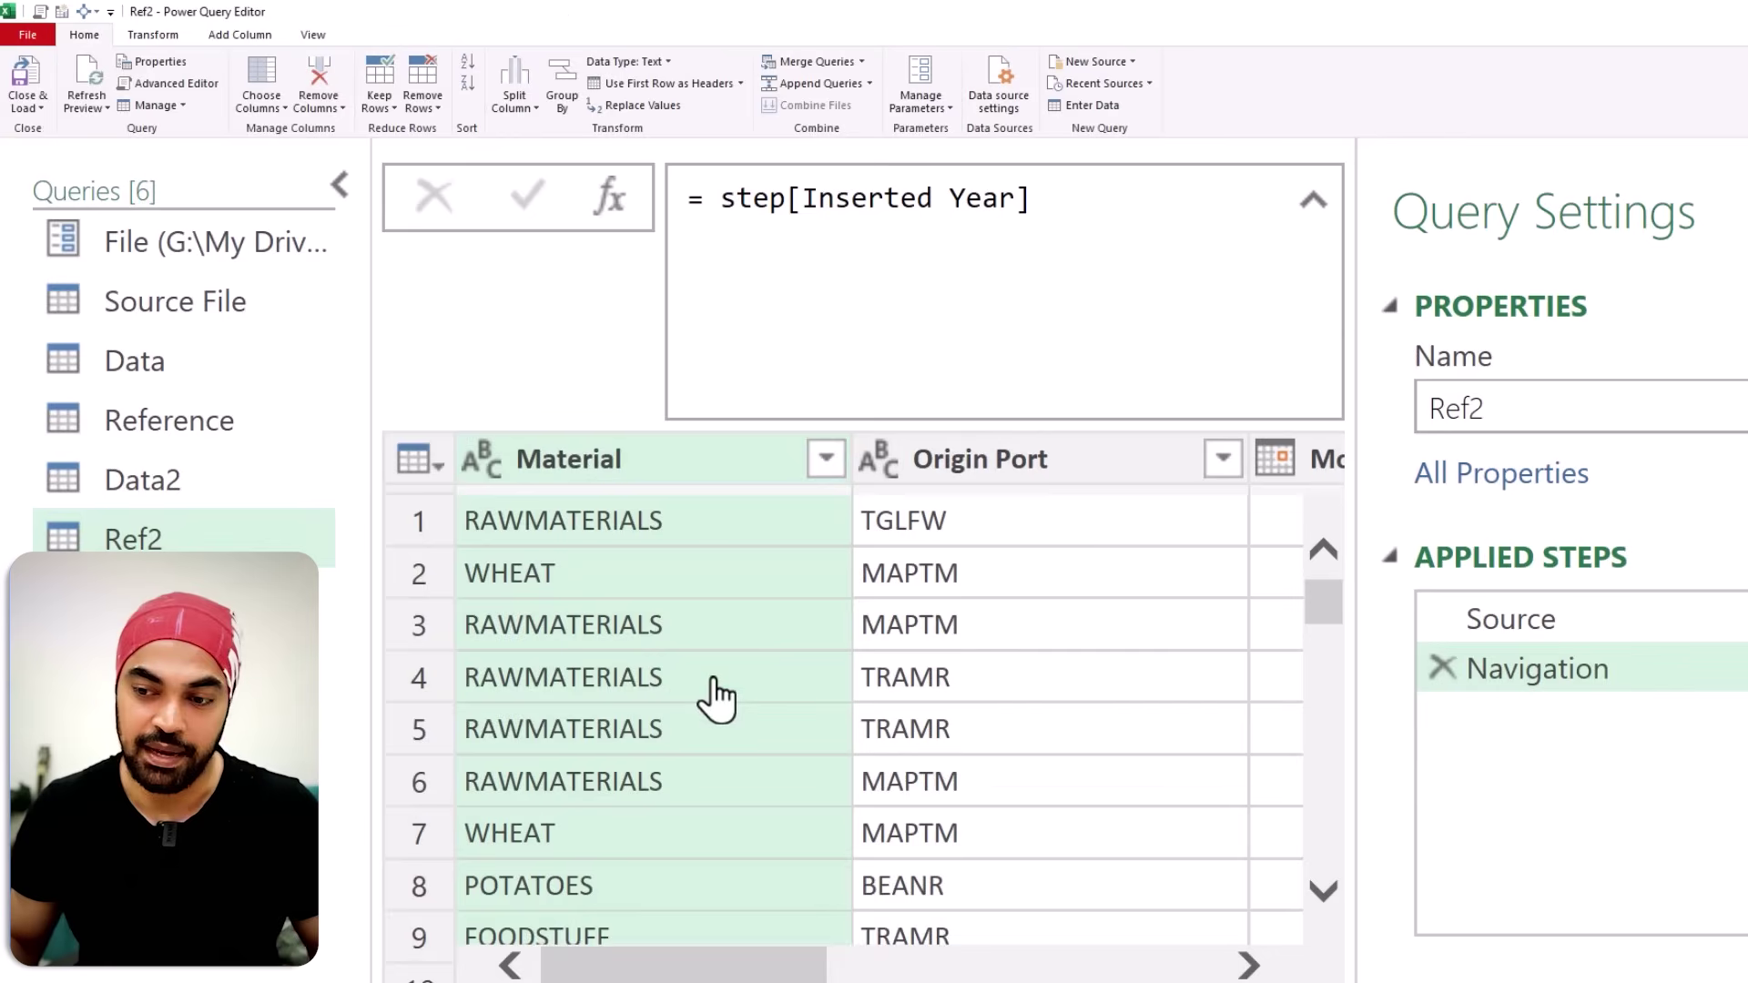
pyautogui.click(1440, 678)
# Step: Drill into the step record of Ref2 and open its Inserted Quarter table
pyautogui.click(661, 473)
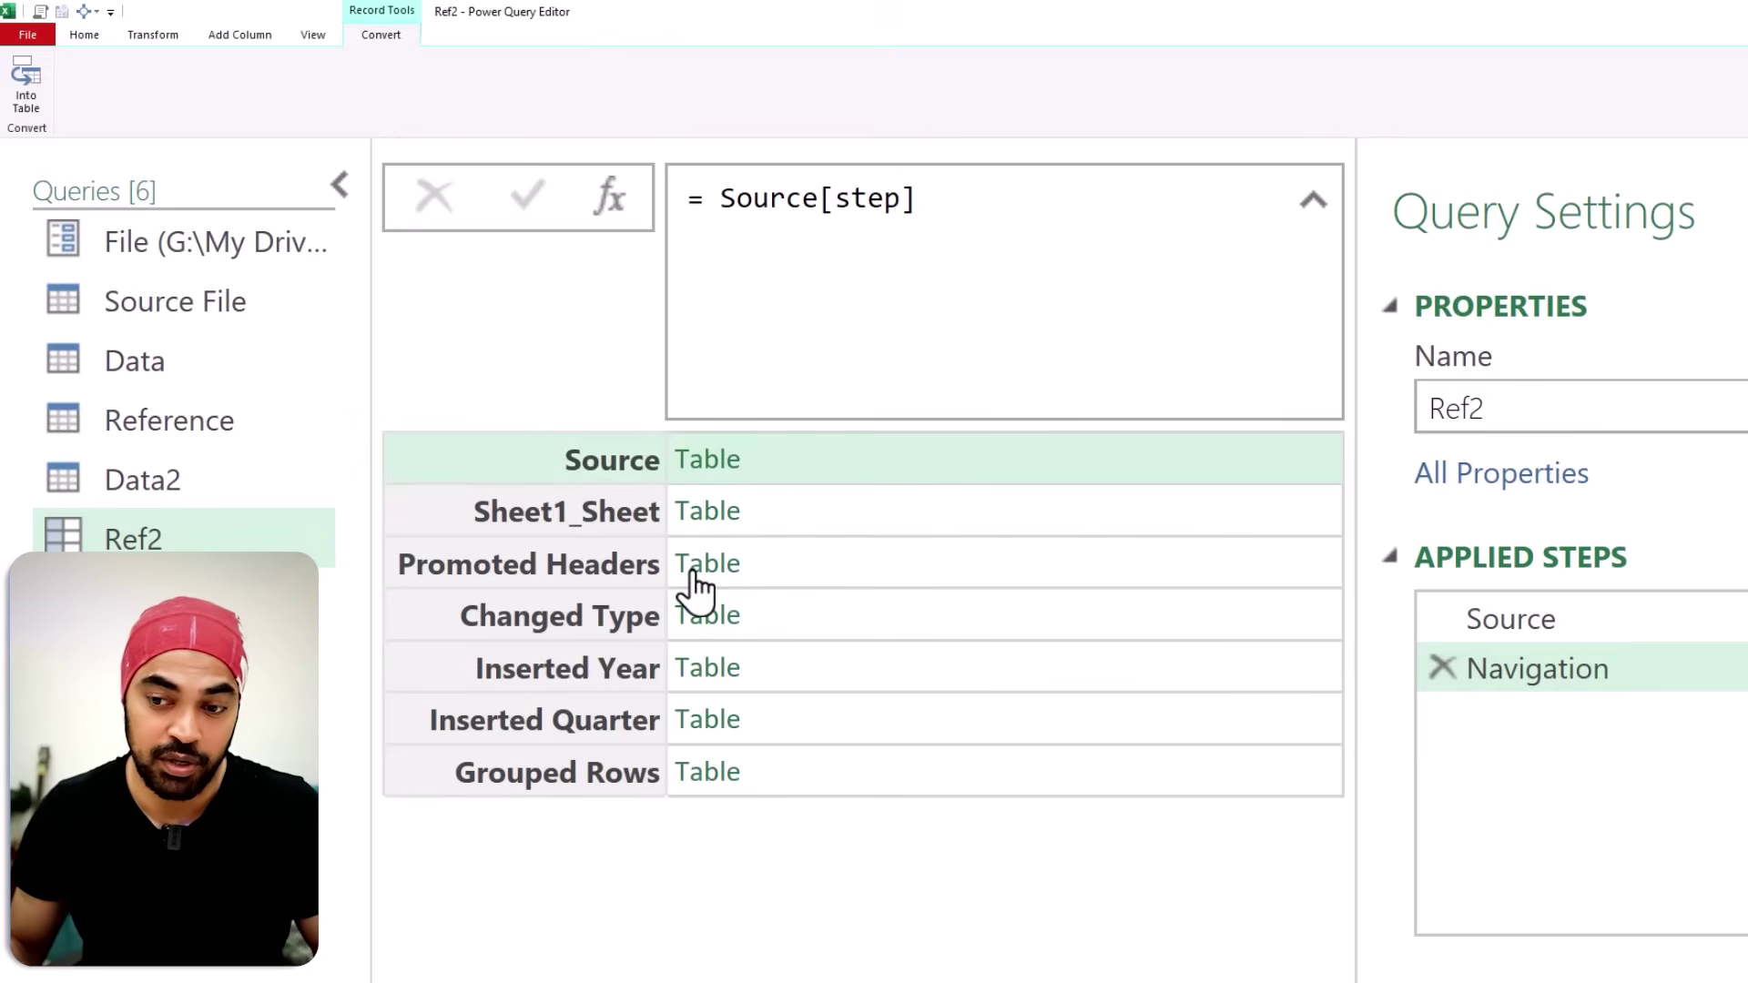
pyautogui.click(708, 720)
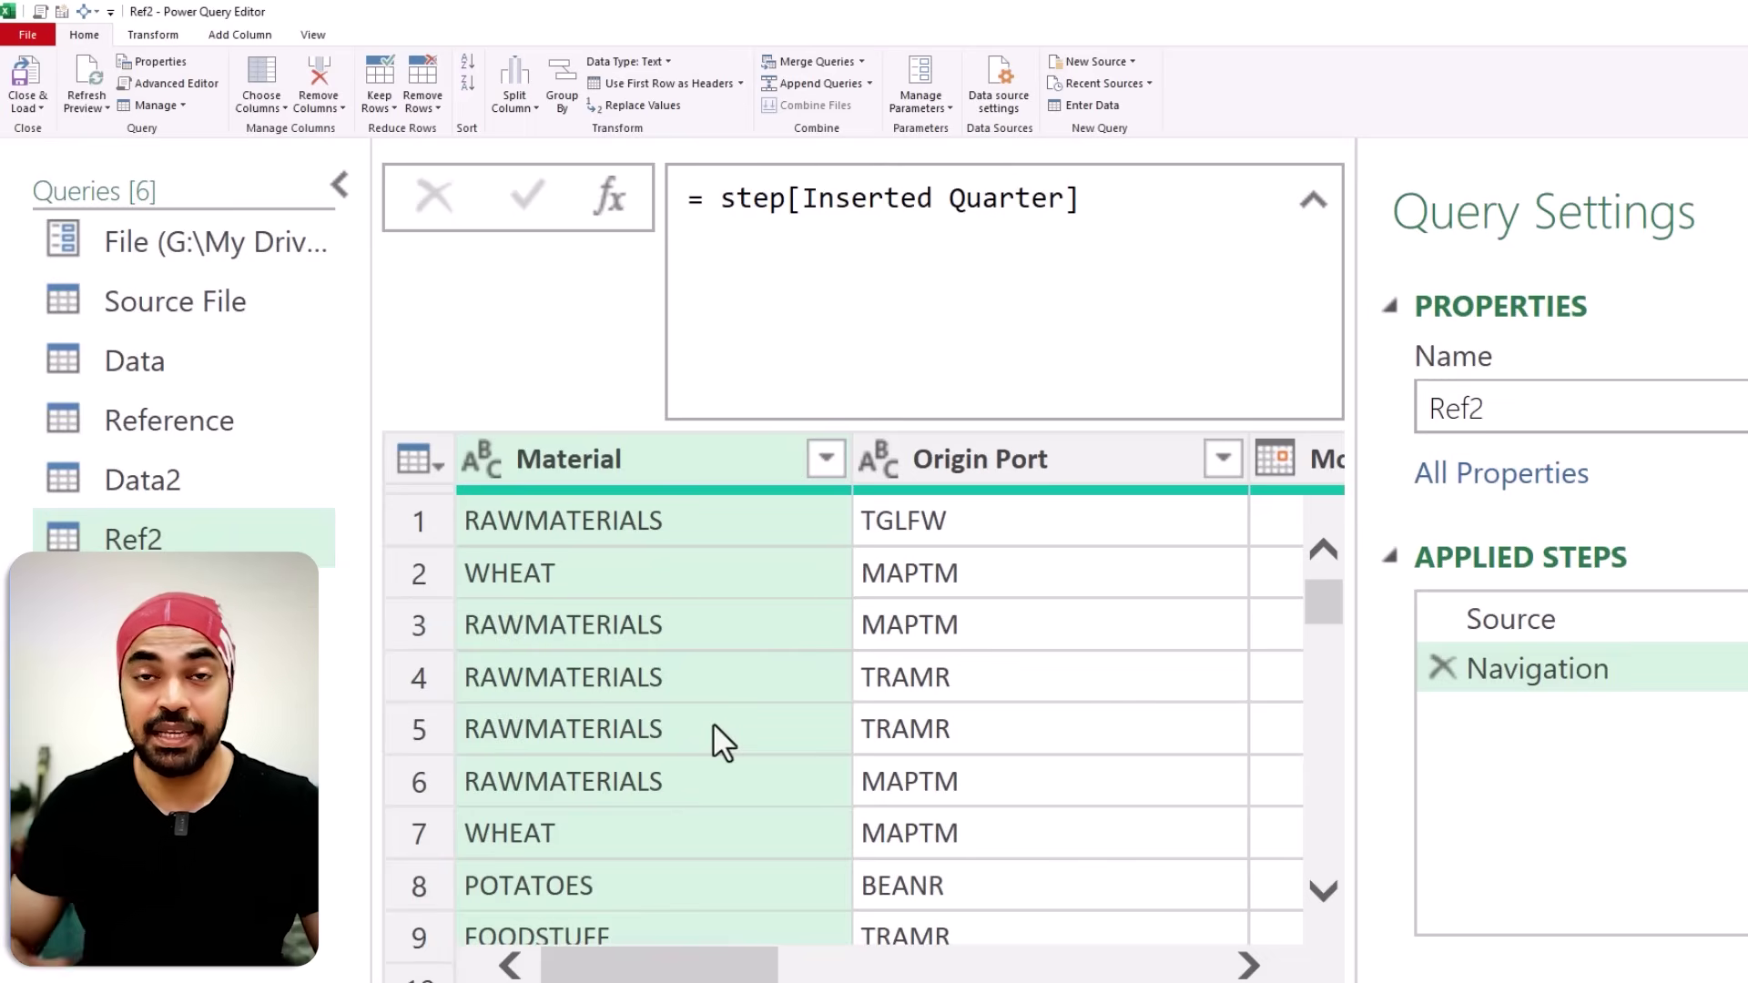
# Step: Create a query group named Staging with the description "these are all the queries that do not load"
pyautogui.click(167, 466)
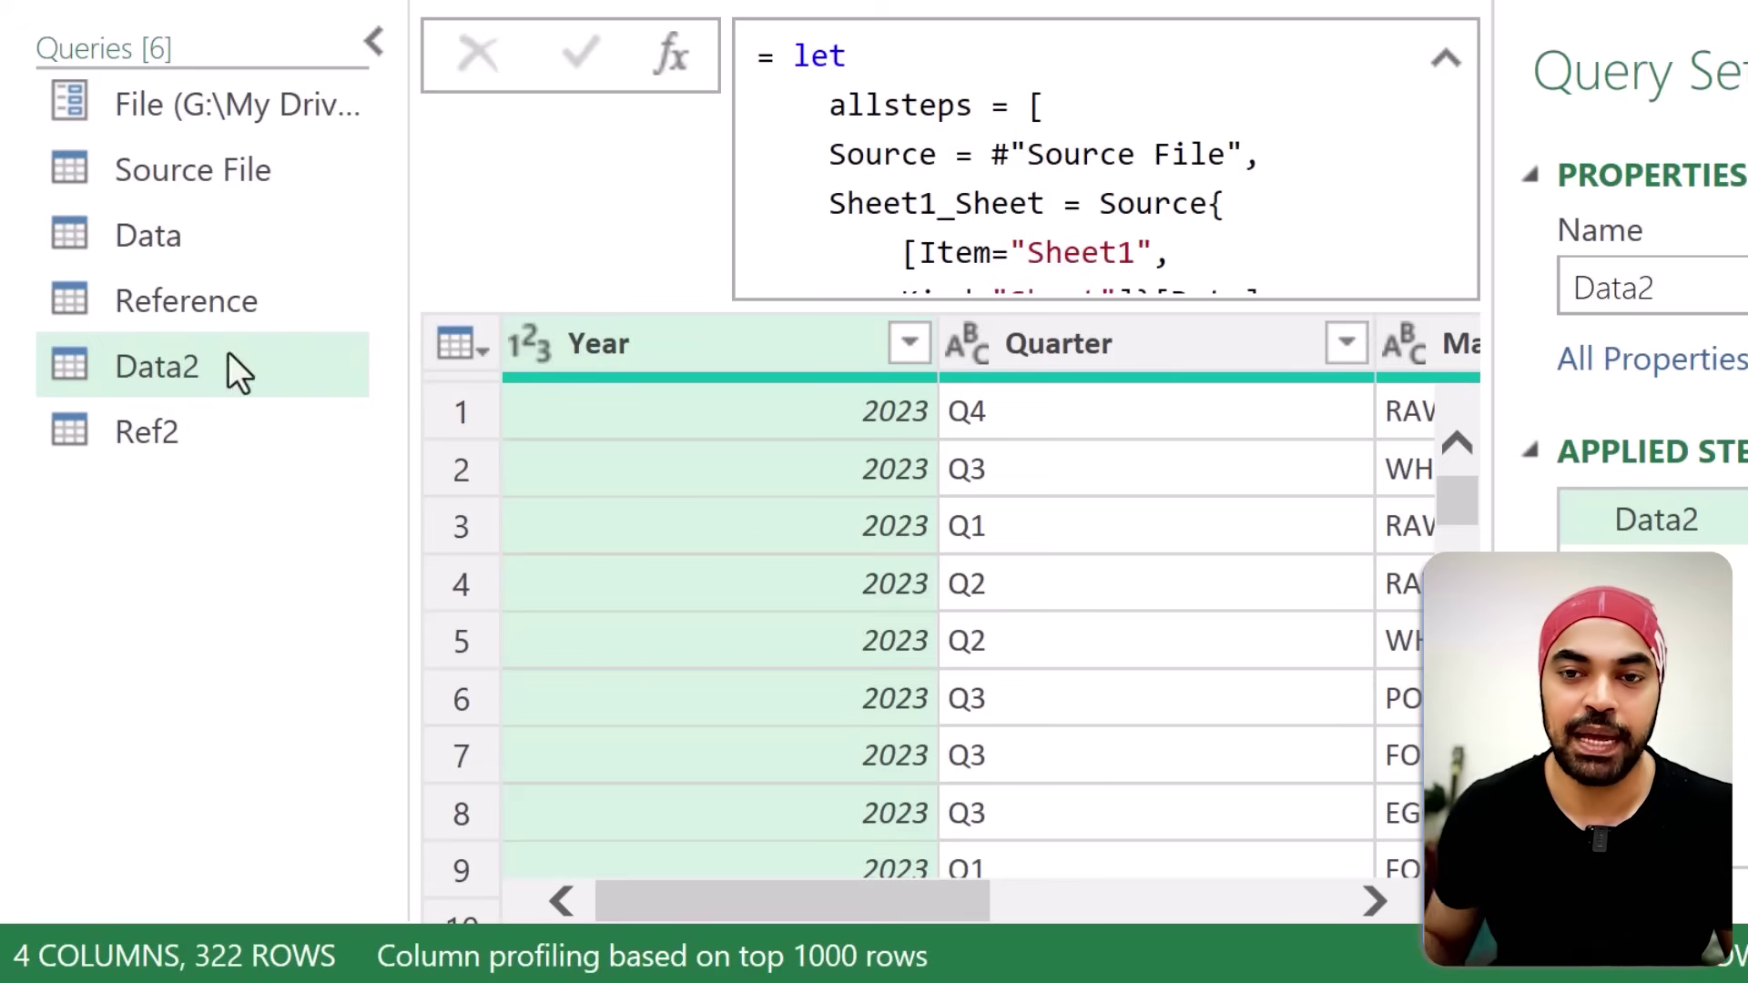
pyautogui.rightClick(194, 467)
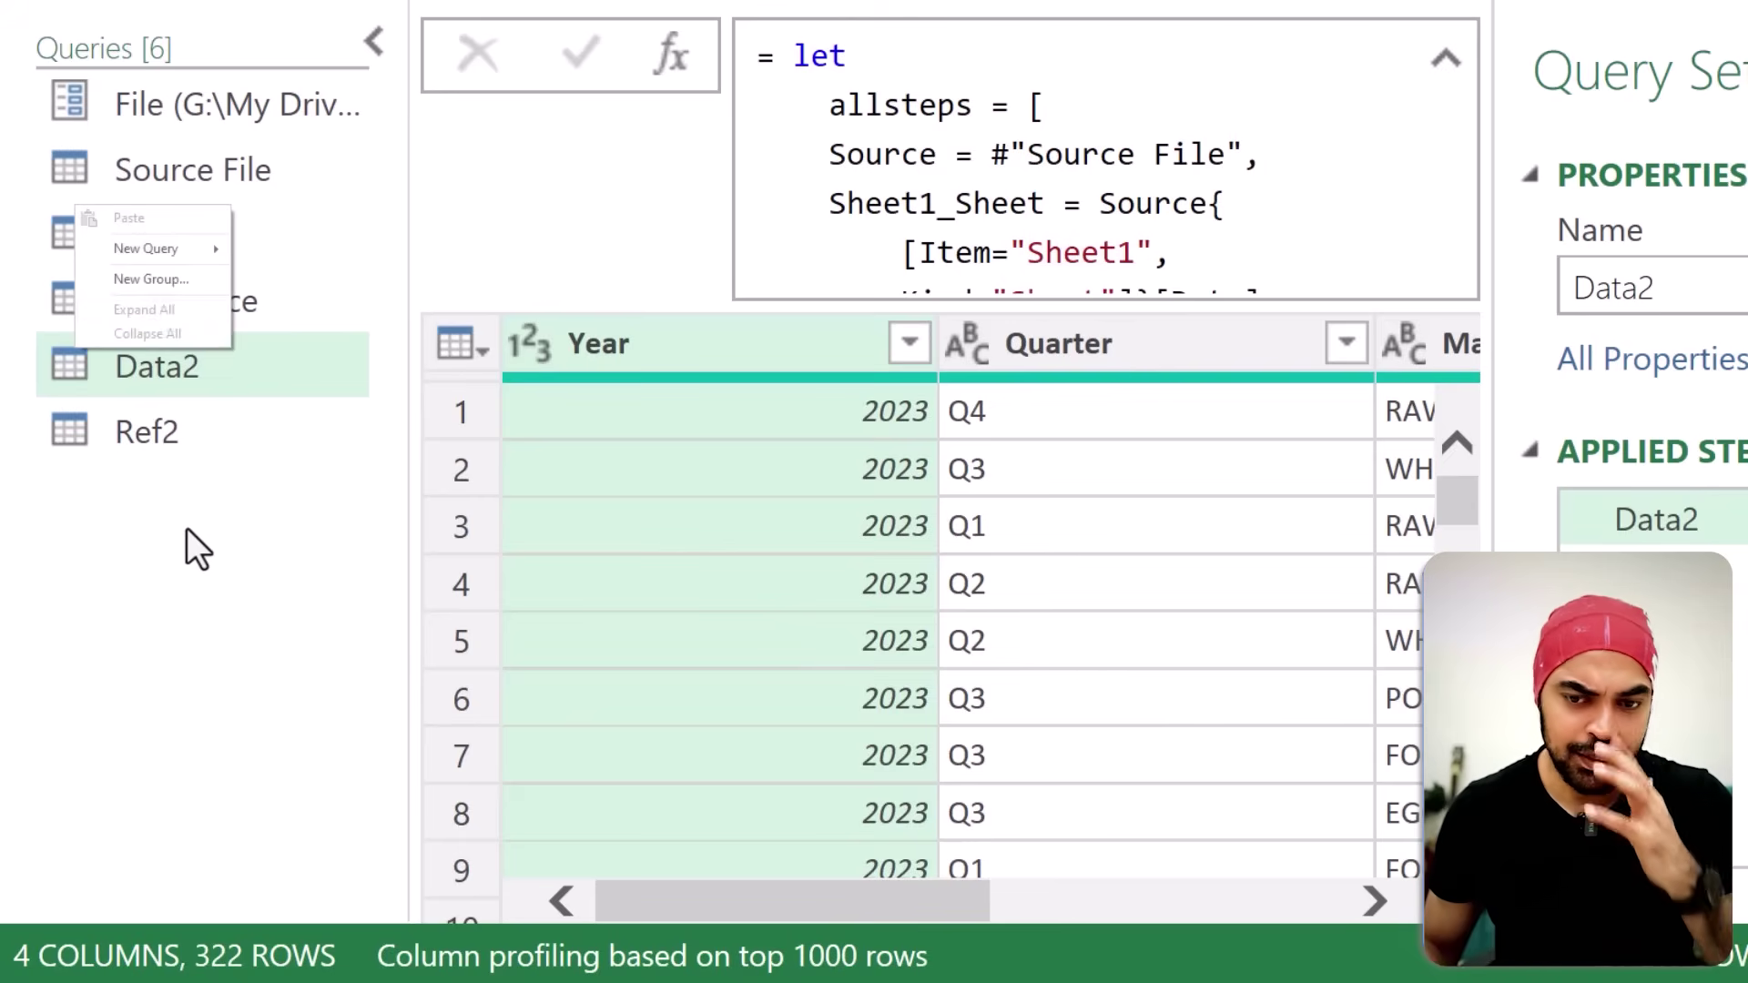
pyautogui.click(158, 286)
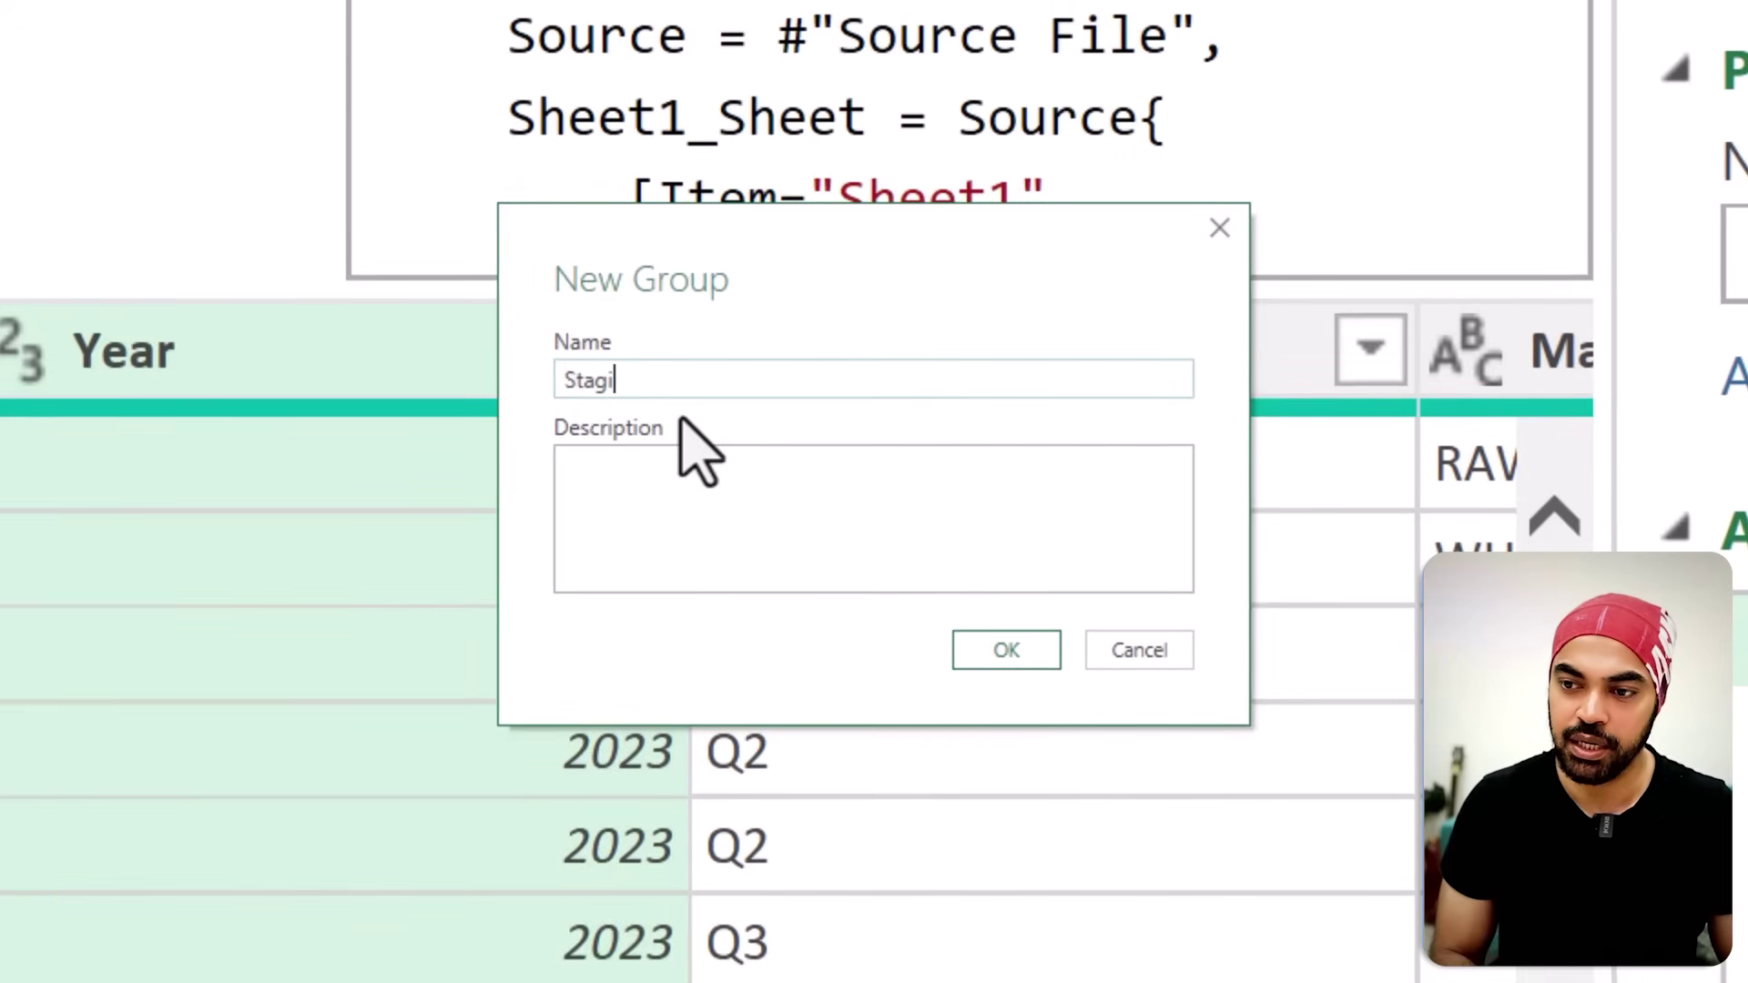
pyautogui.click(691, 526)
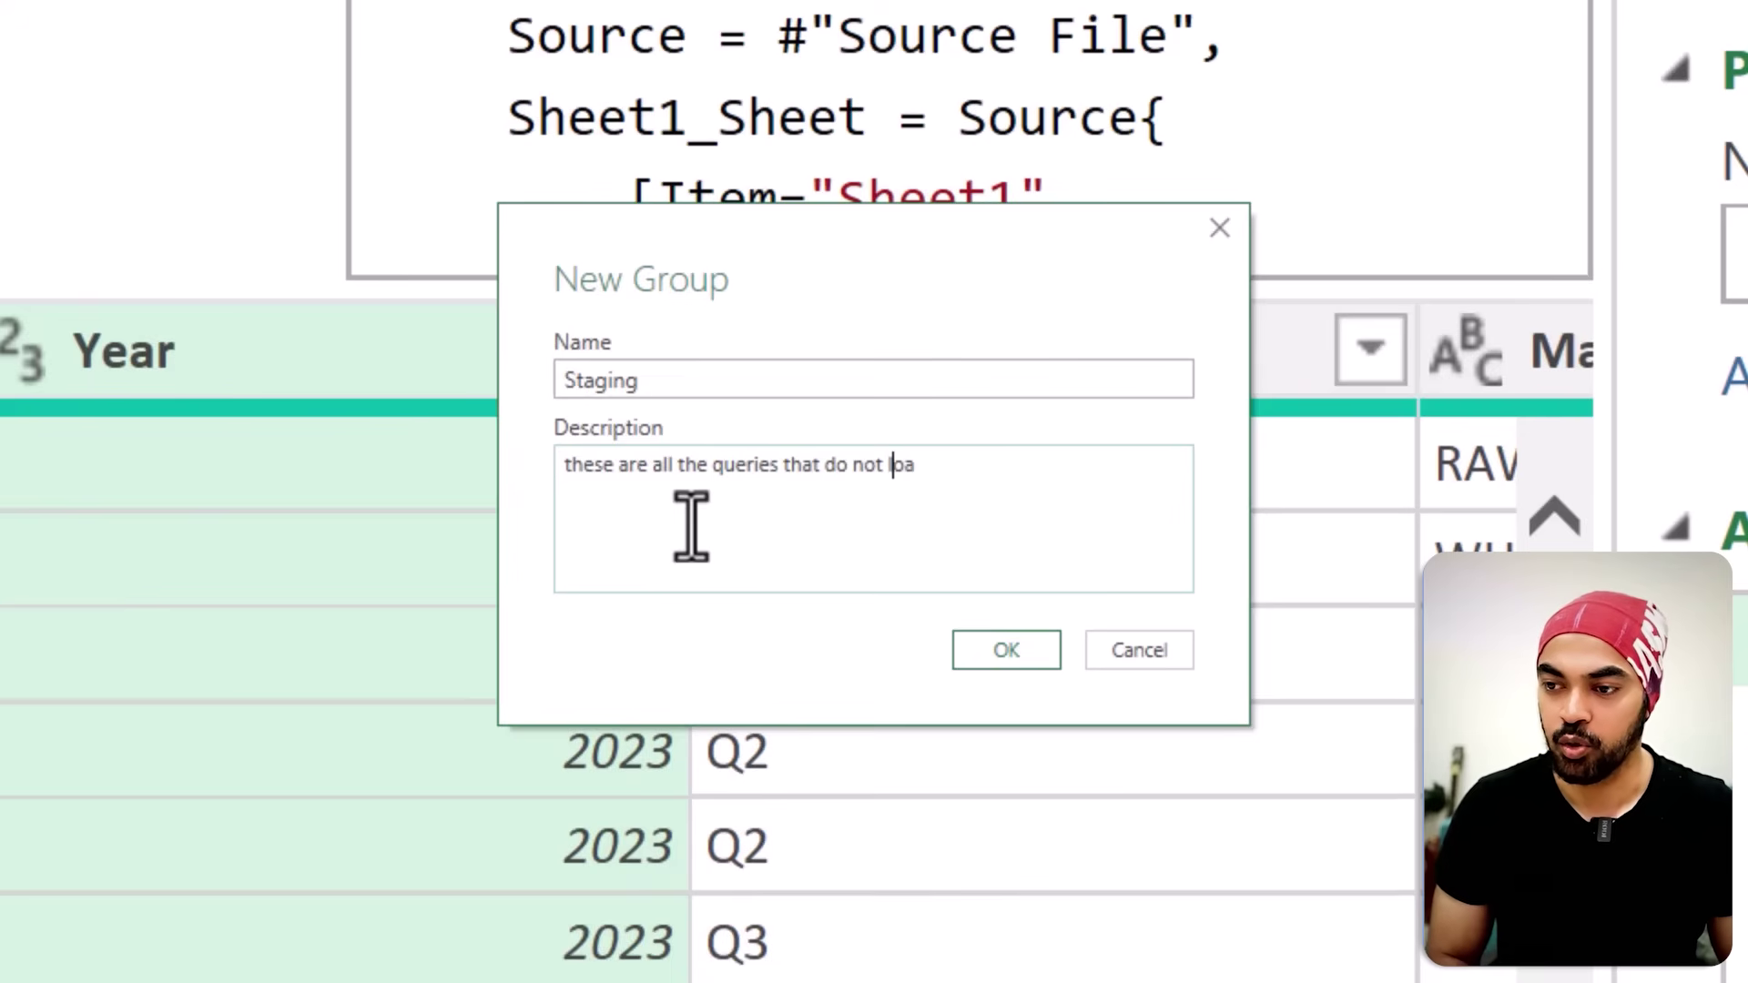
pyautogui.write('d')
pyautogui.click(1006, 650)
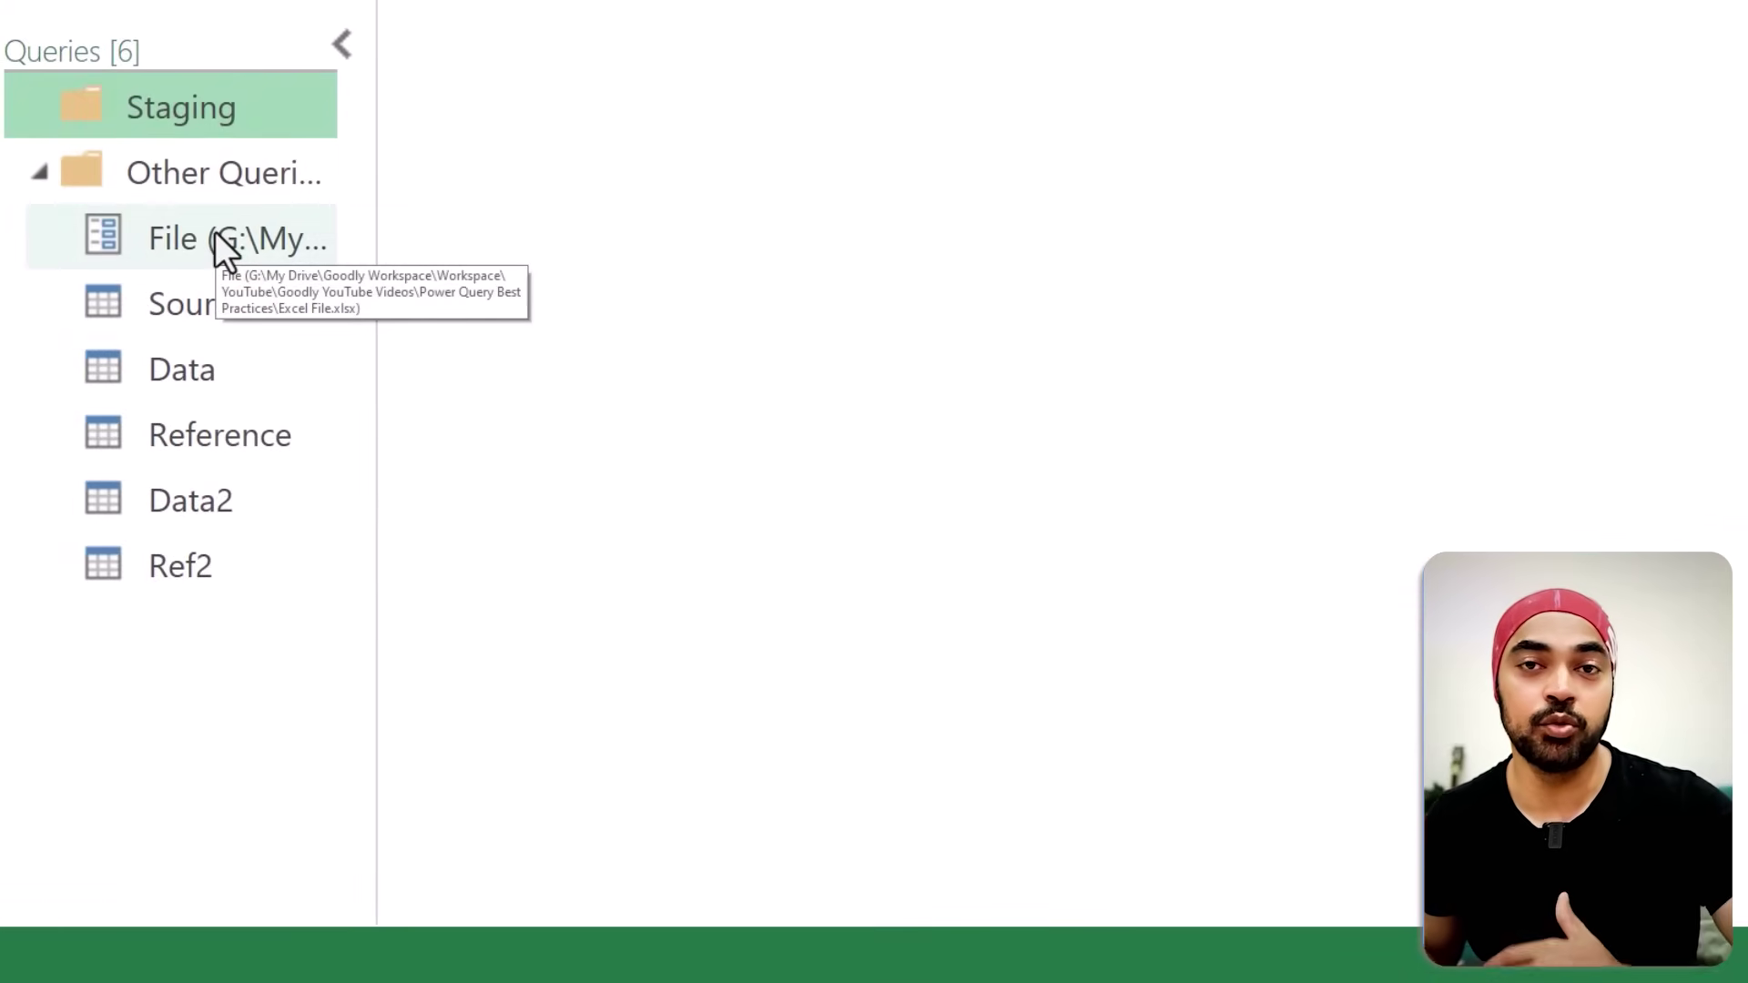
# Step: Move the File parameter and the Data, Data2 and Source File queries into the Staging group, and widen the query list
pyautogui.moveTo(223, 246); pyautogui.dragTo(182, 107)
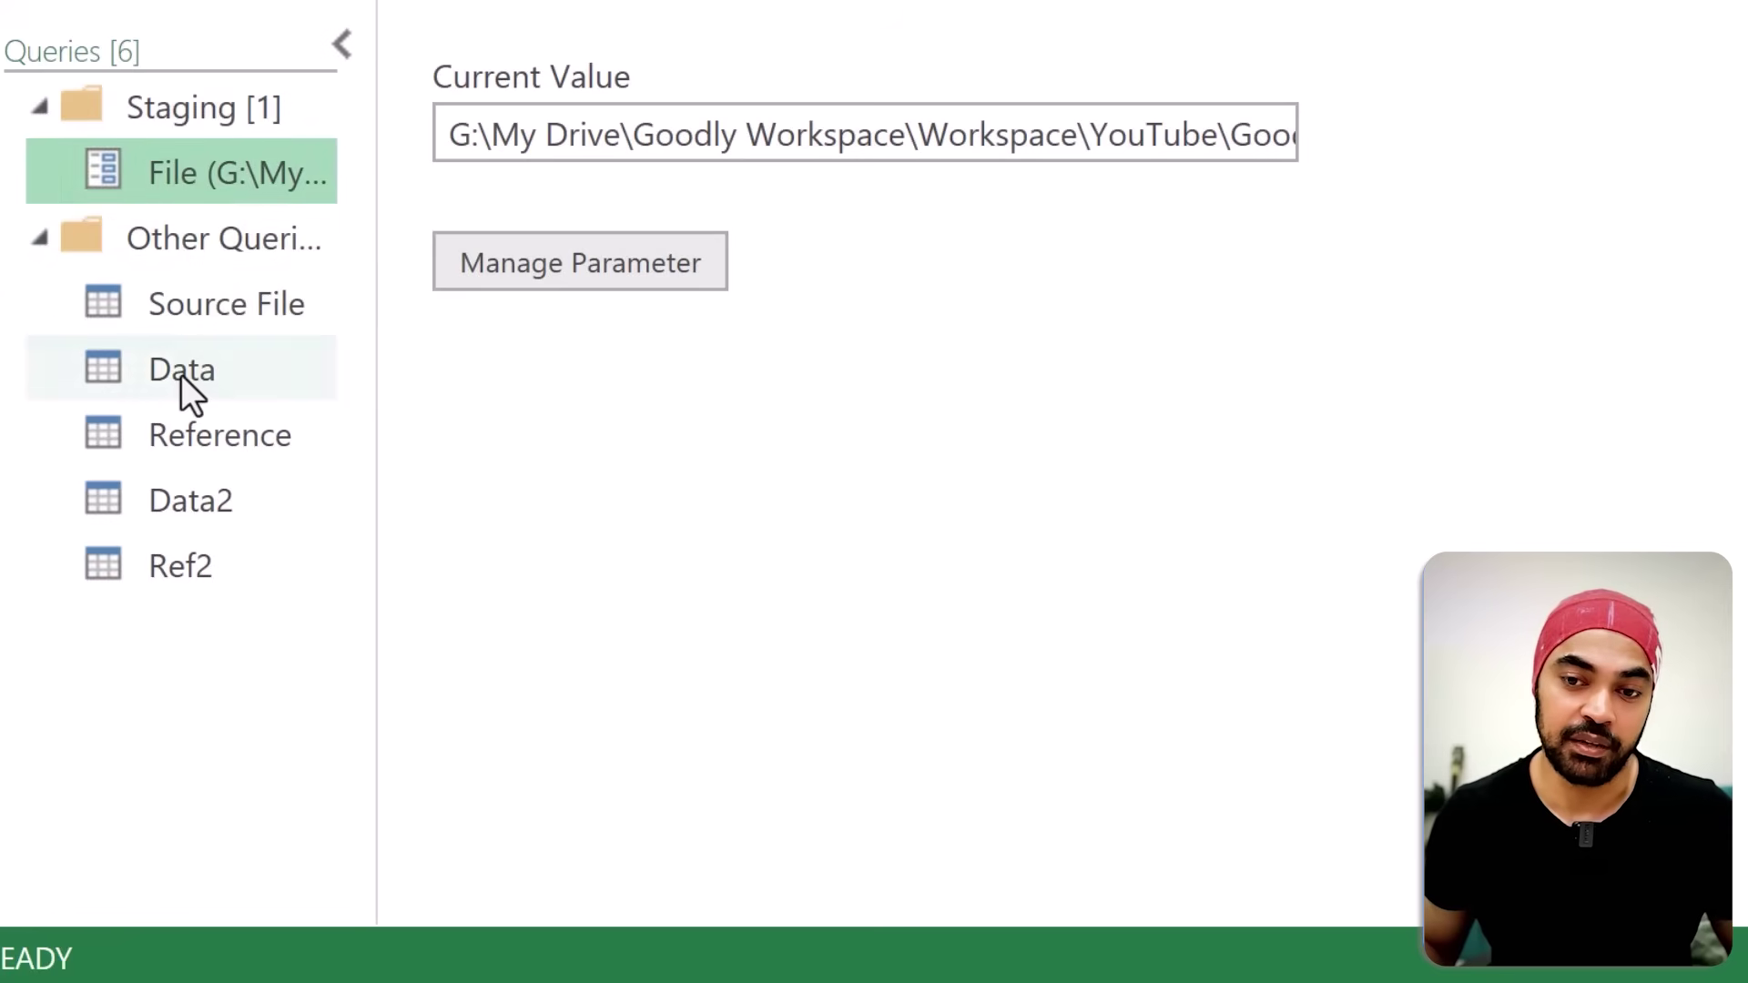
pyautogui.moveTo(129, 381); pyautogui.dragTo(225, 114)
pyautogui.moveTo(221, 482); pyautogui.dragTo(286, 111)
pyautogui.moveTo(219, 435); pyautogui.dragTo(246, 182)
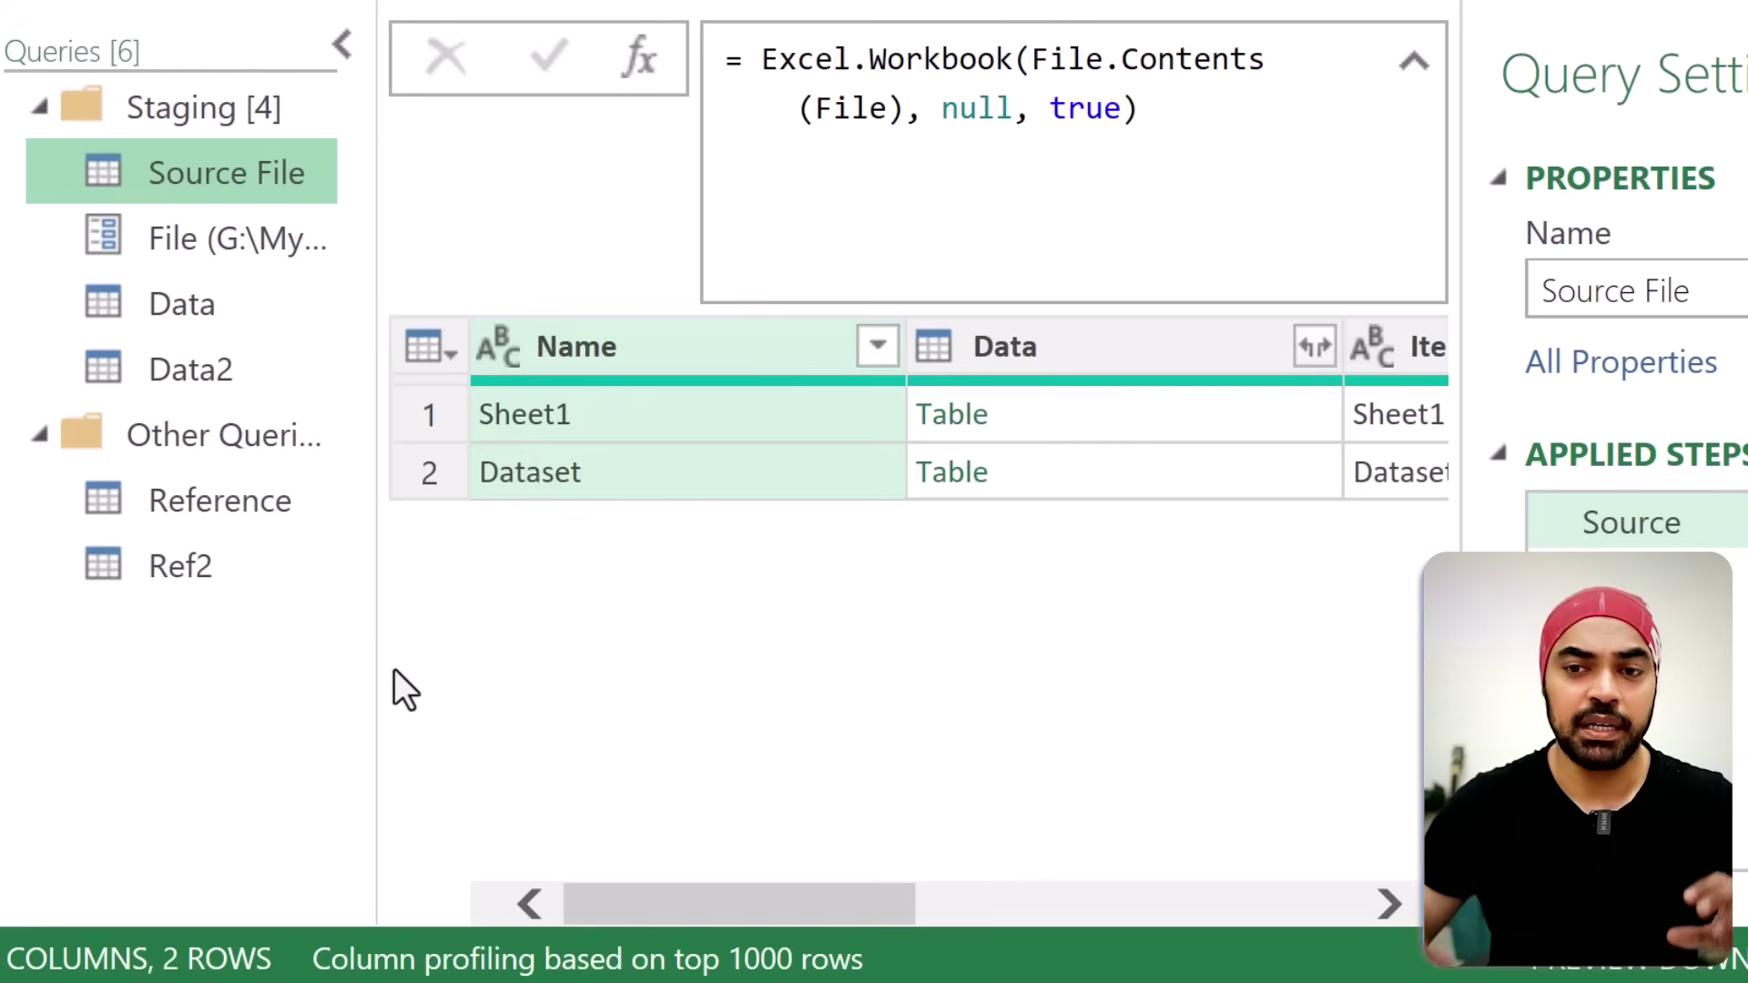
pyautogui.moveTo(371, 587); pyautogui.dragTo(517, 593)
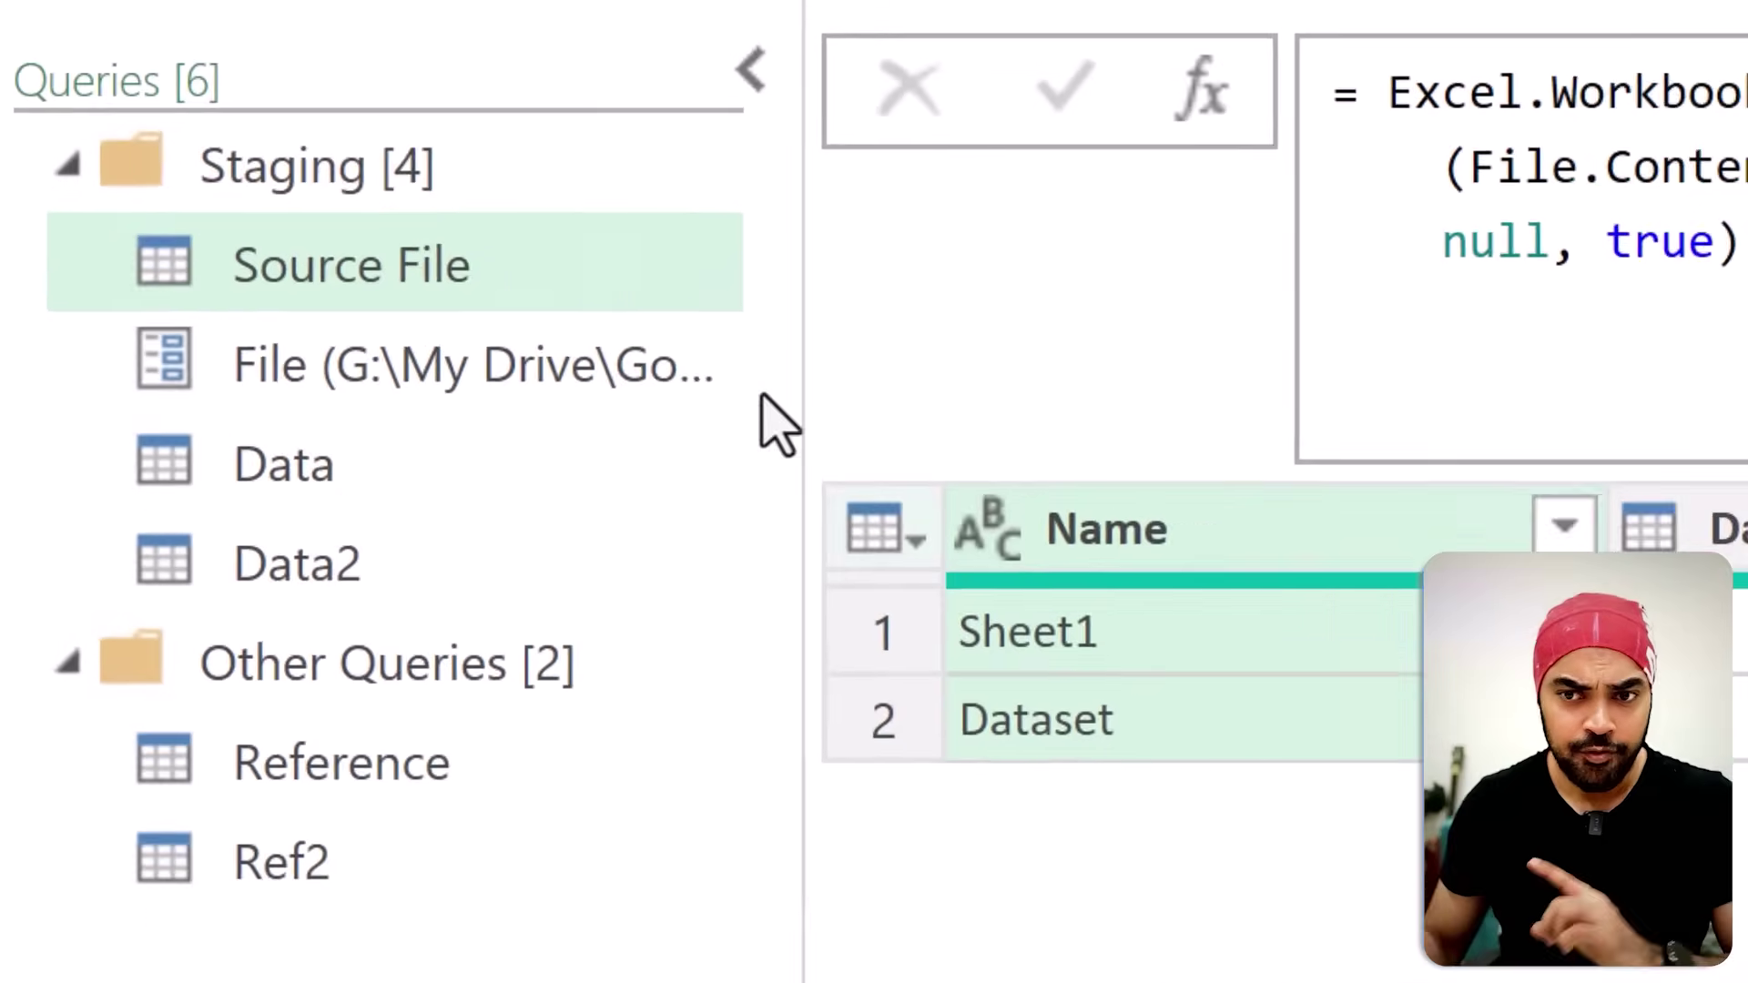
pyautogui.moveTo(377, 174)
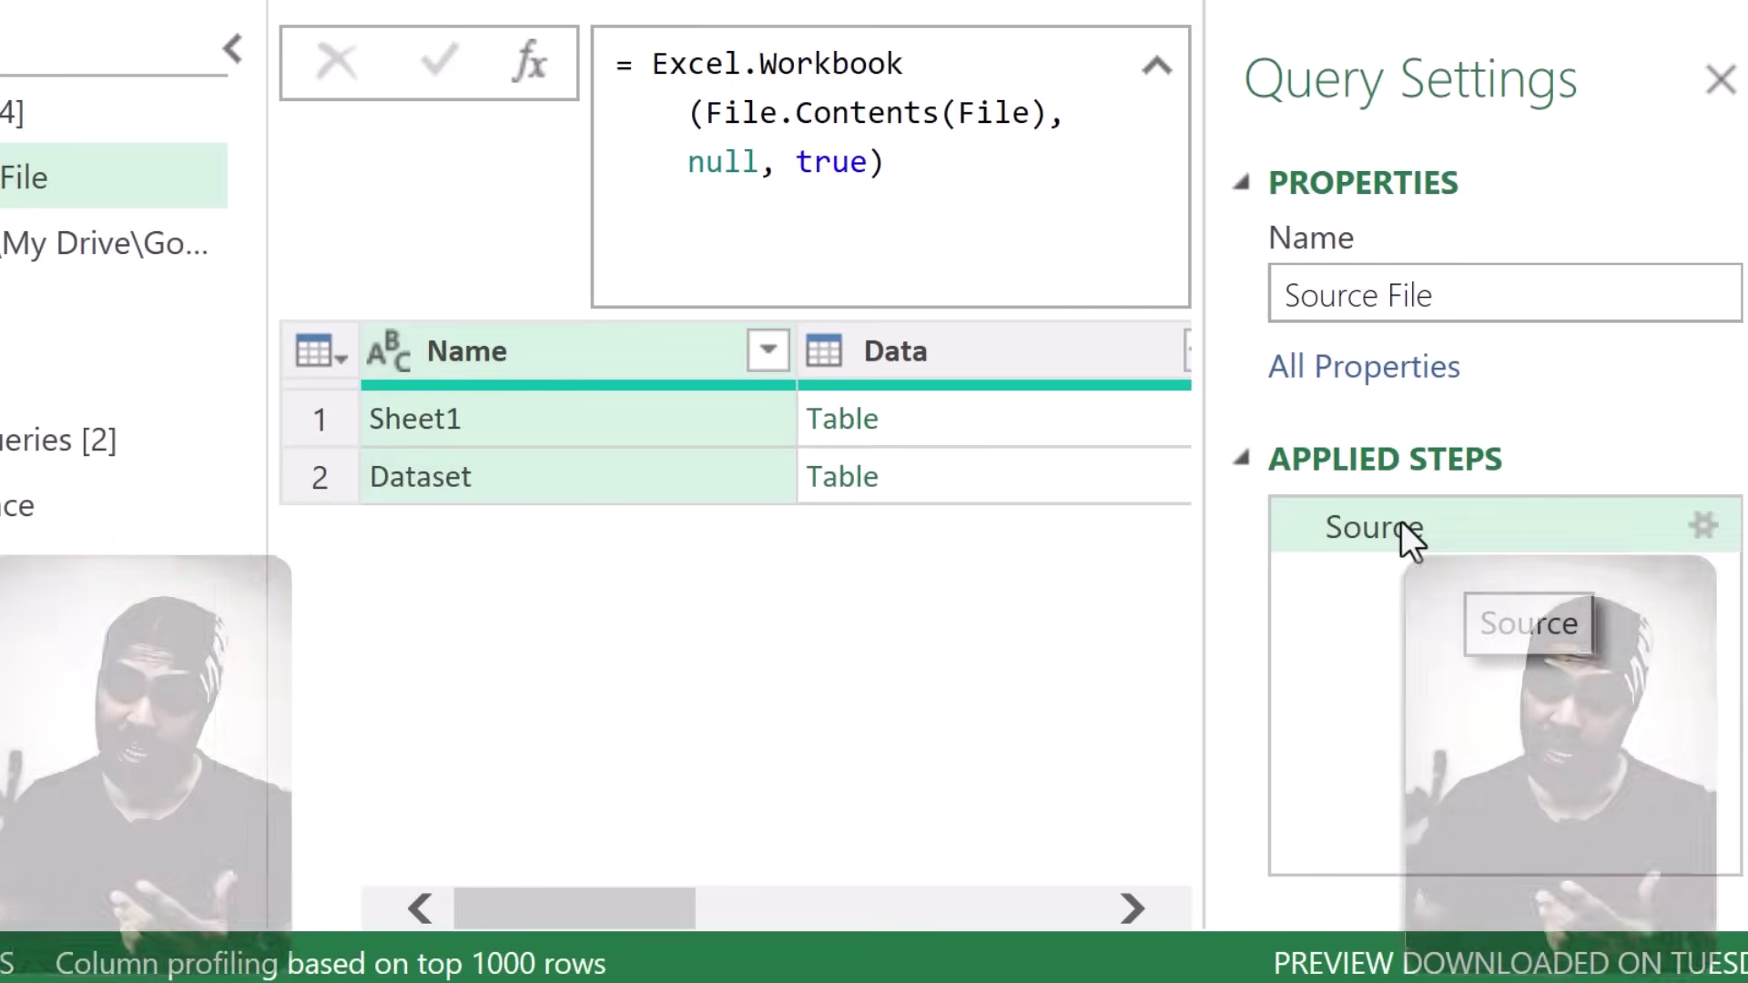
# Step: Add a description beginning "This is a not a" to the Source step of the Source File query
pyautogui.rightClick(1401, 522)
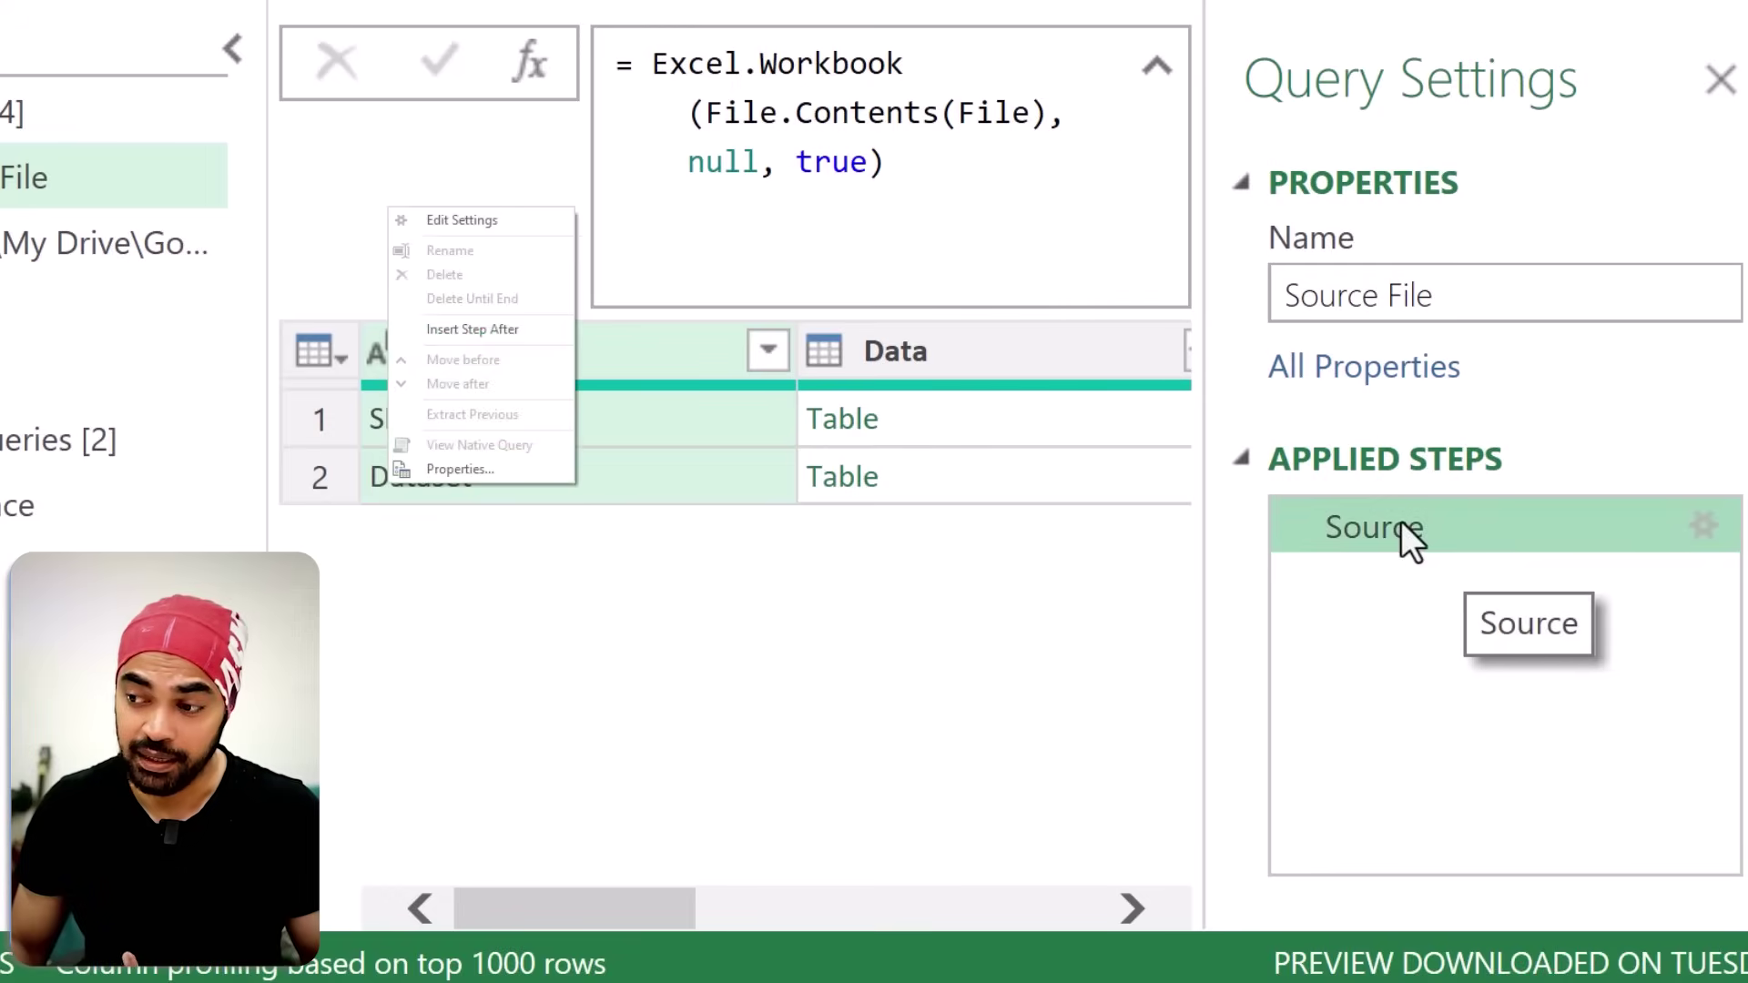
pyautogui.click(421, 471)
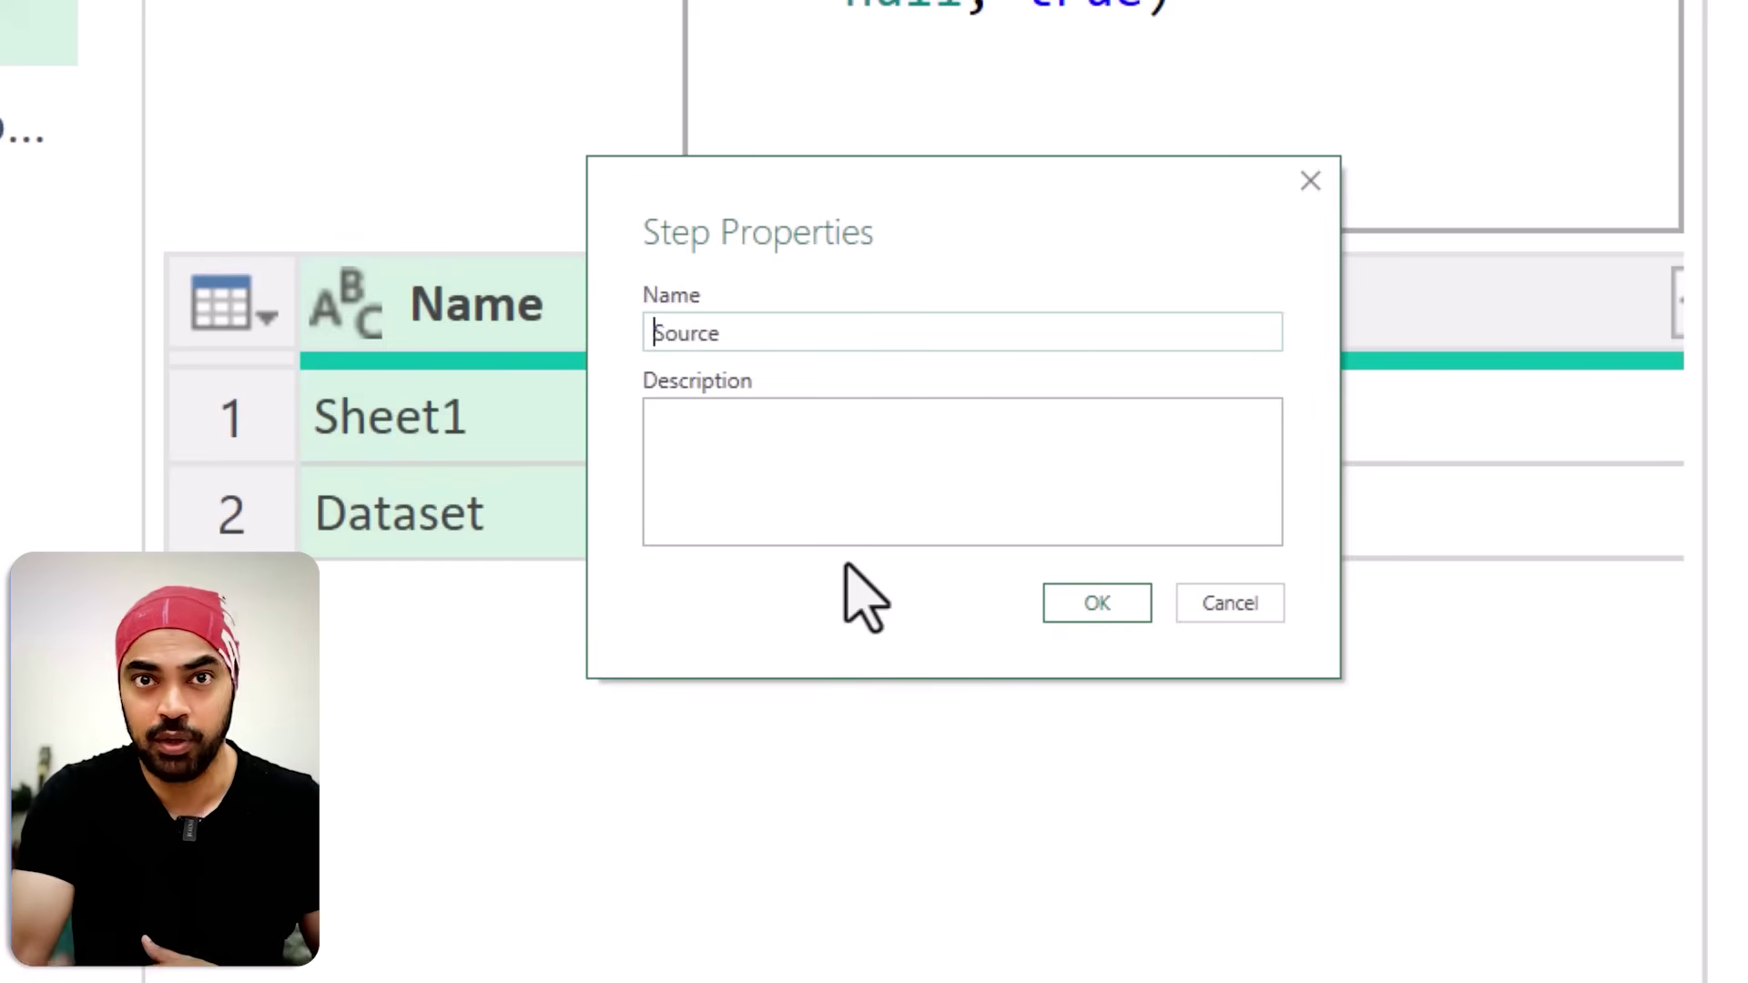
pyautogui.click(862, 496)
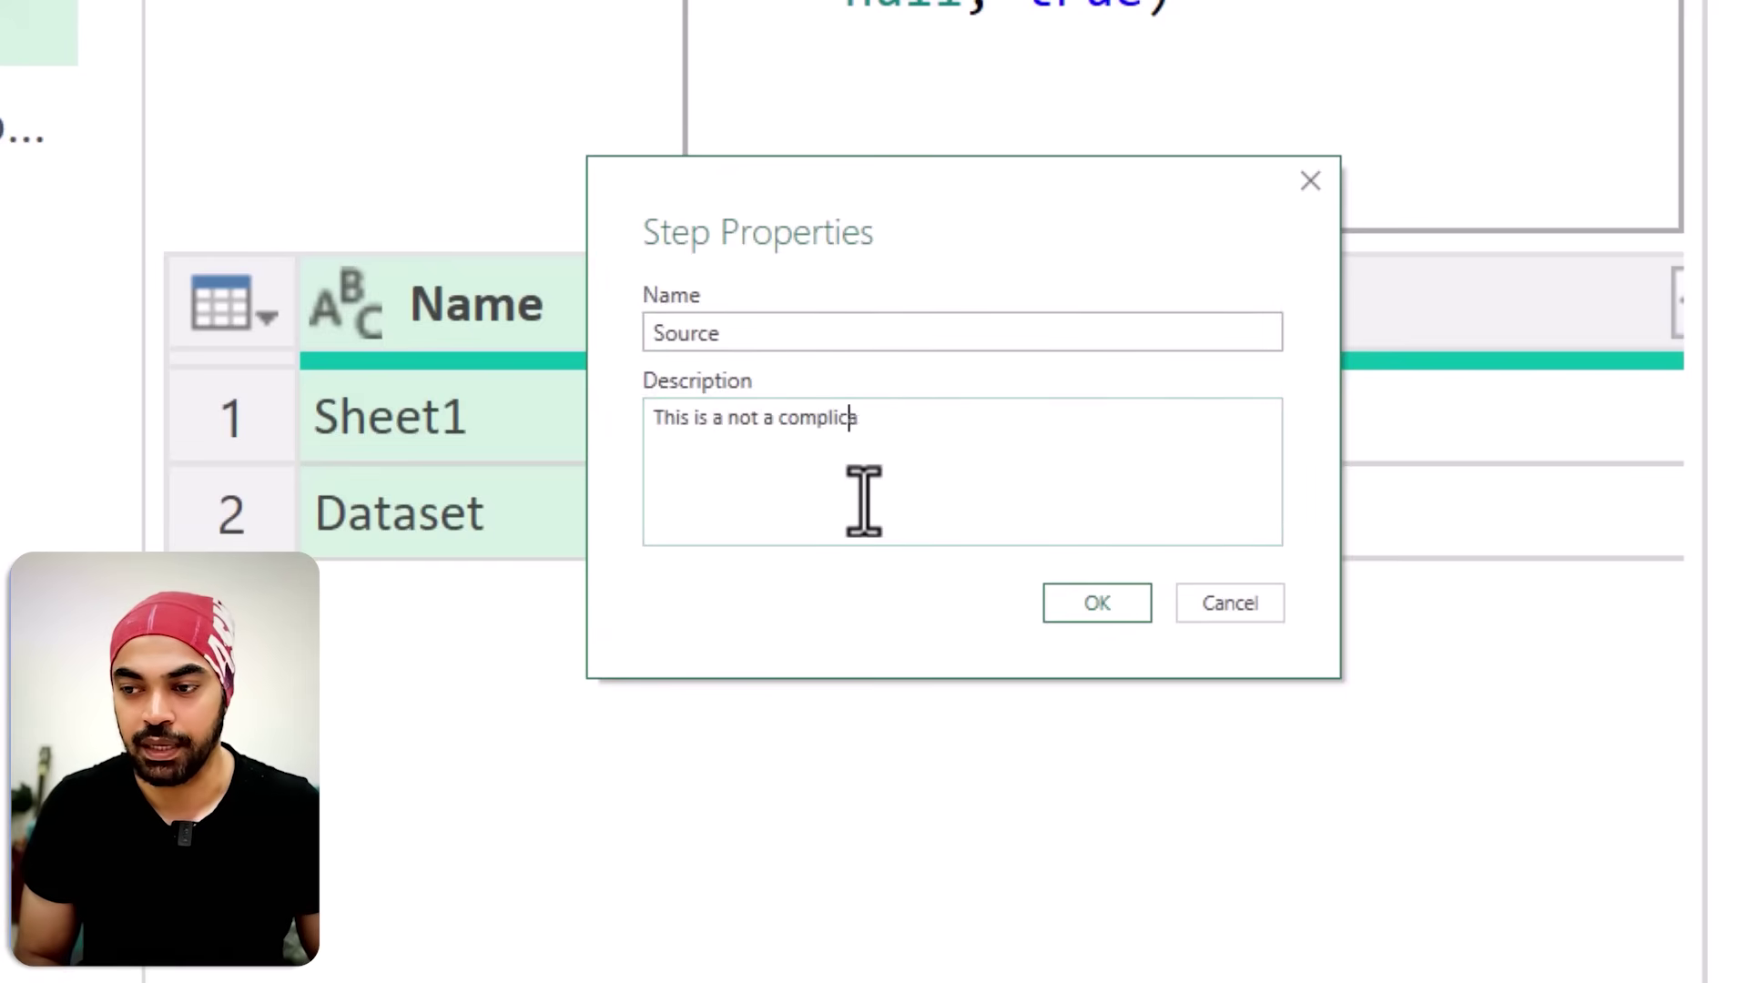
pyautogui.click(1095, 604)
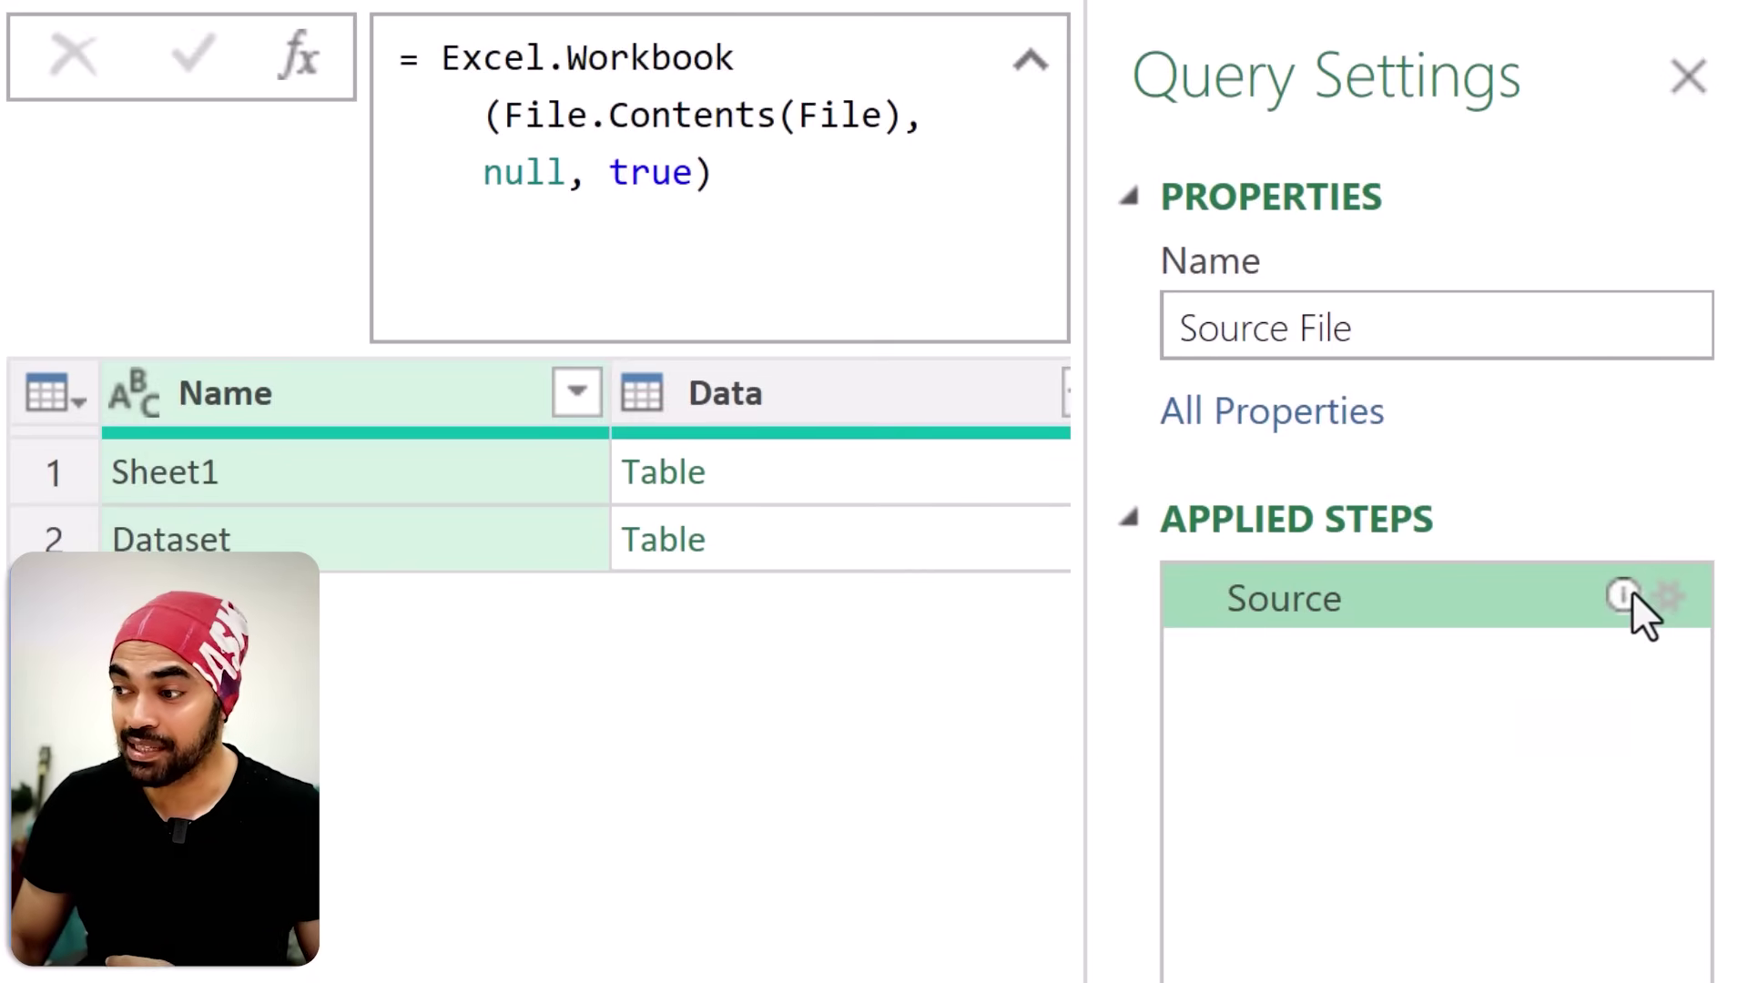
pyautogui.moveTo(1629, 598)
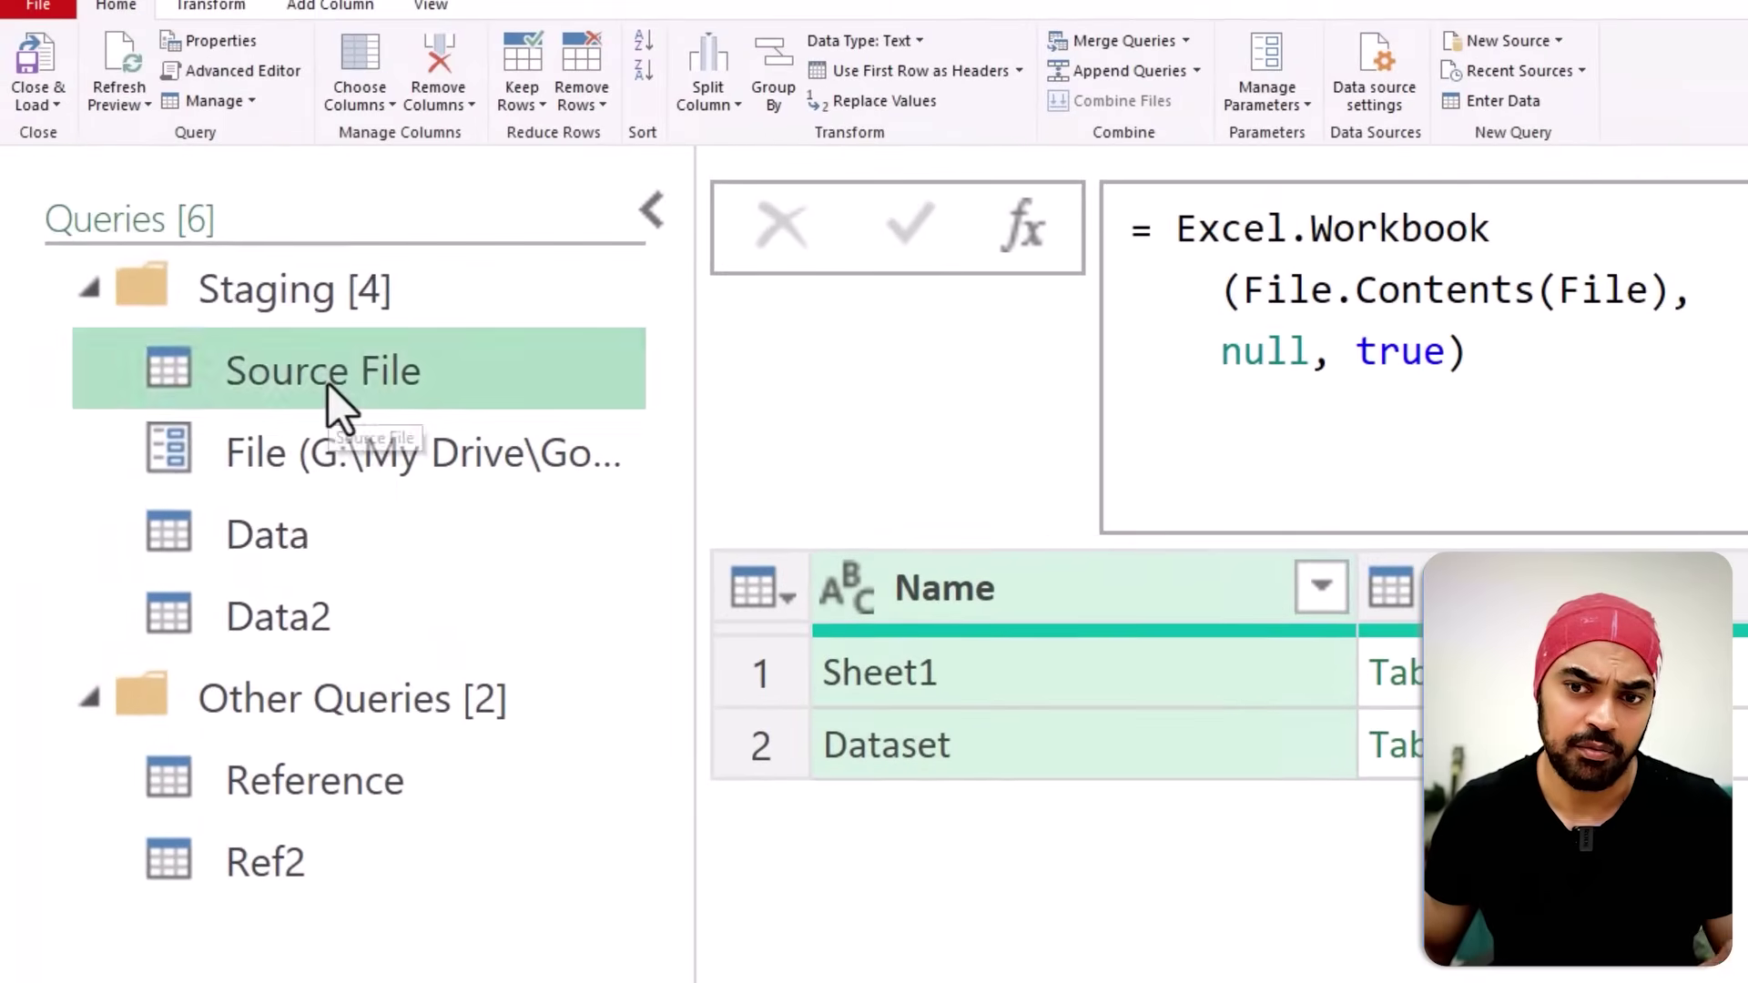
# Step: Set the description of the Source File query to "more things about this query"
pyautogui.rightClick(221, 193)
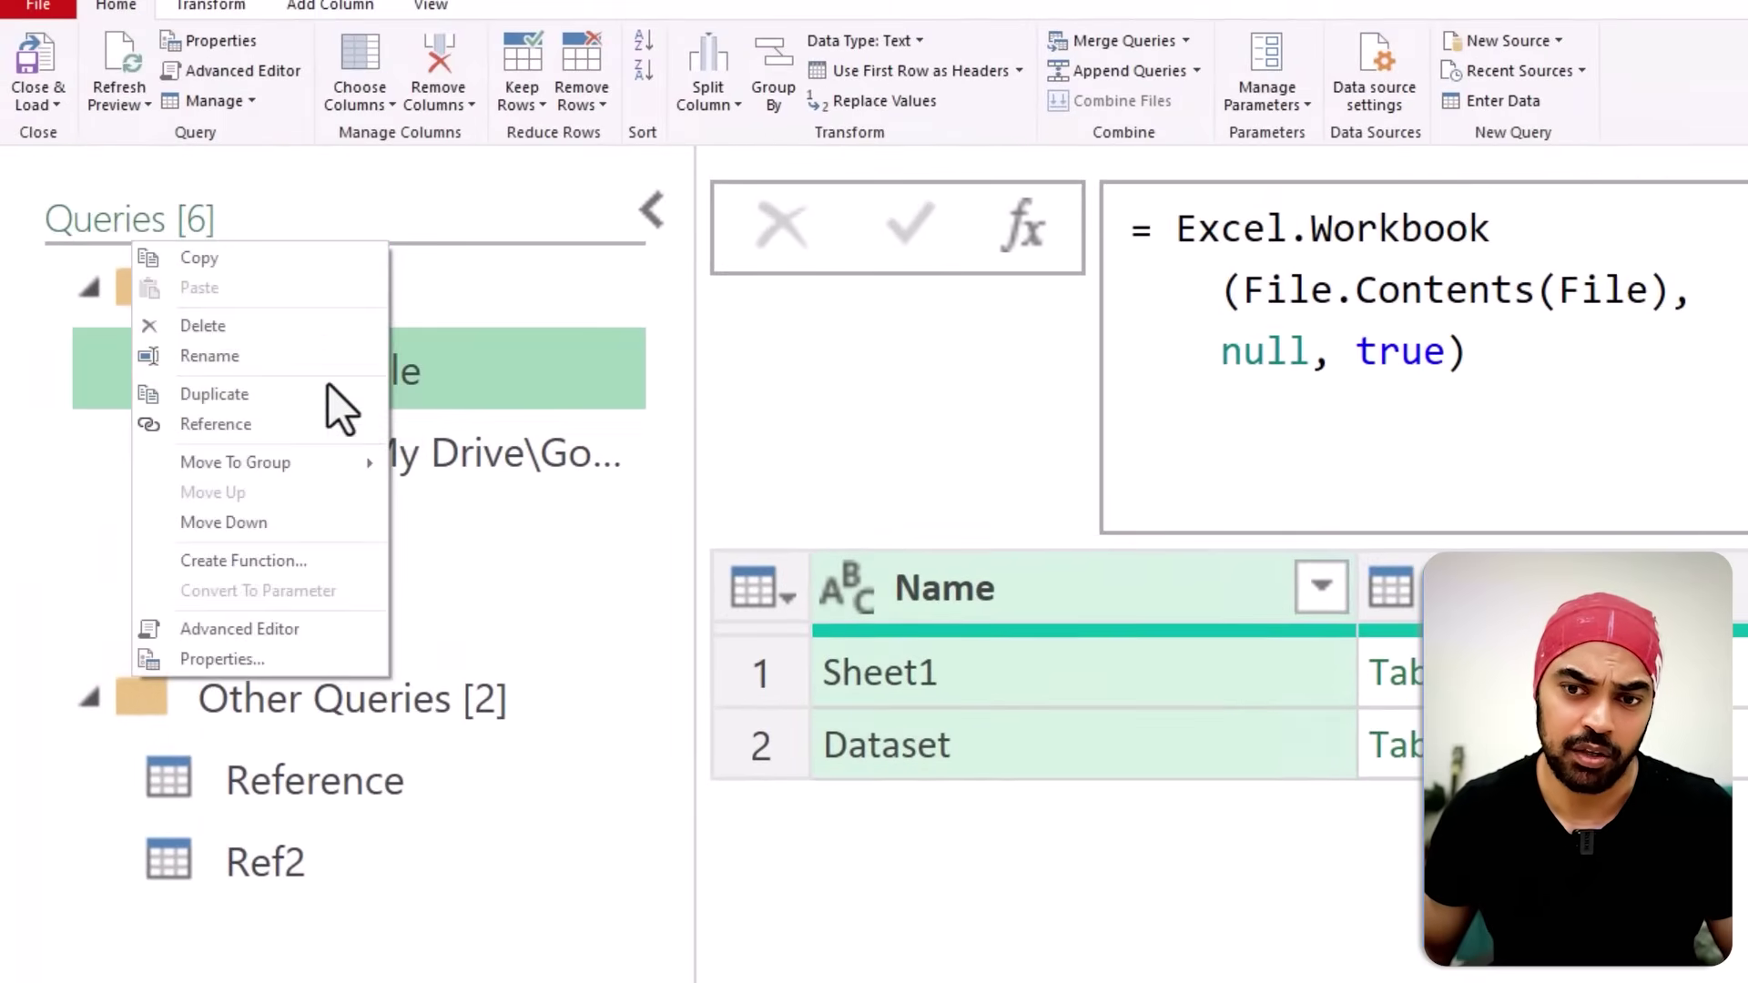
pyautogui.click(223, 662)
pyautogui.click(1262, 697)
pyautogui.write('more things about this query')
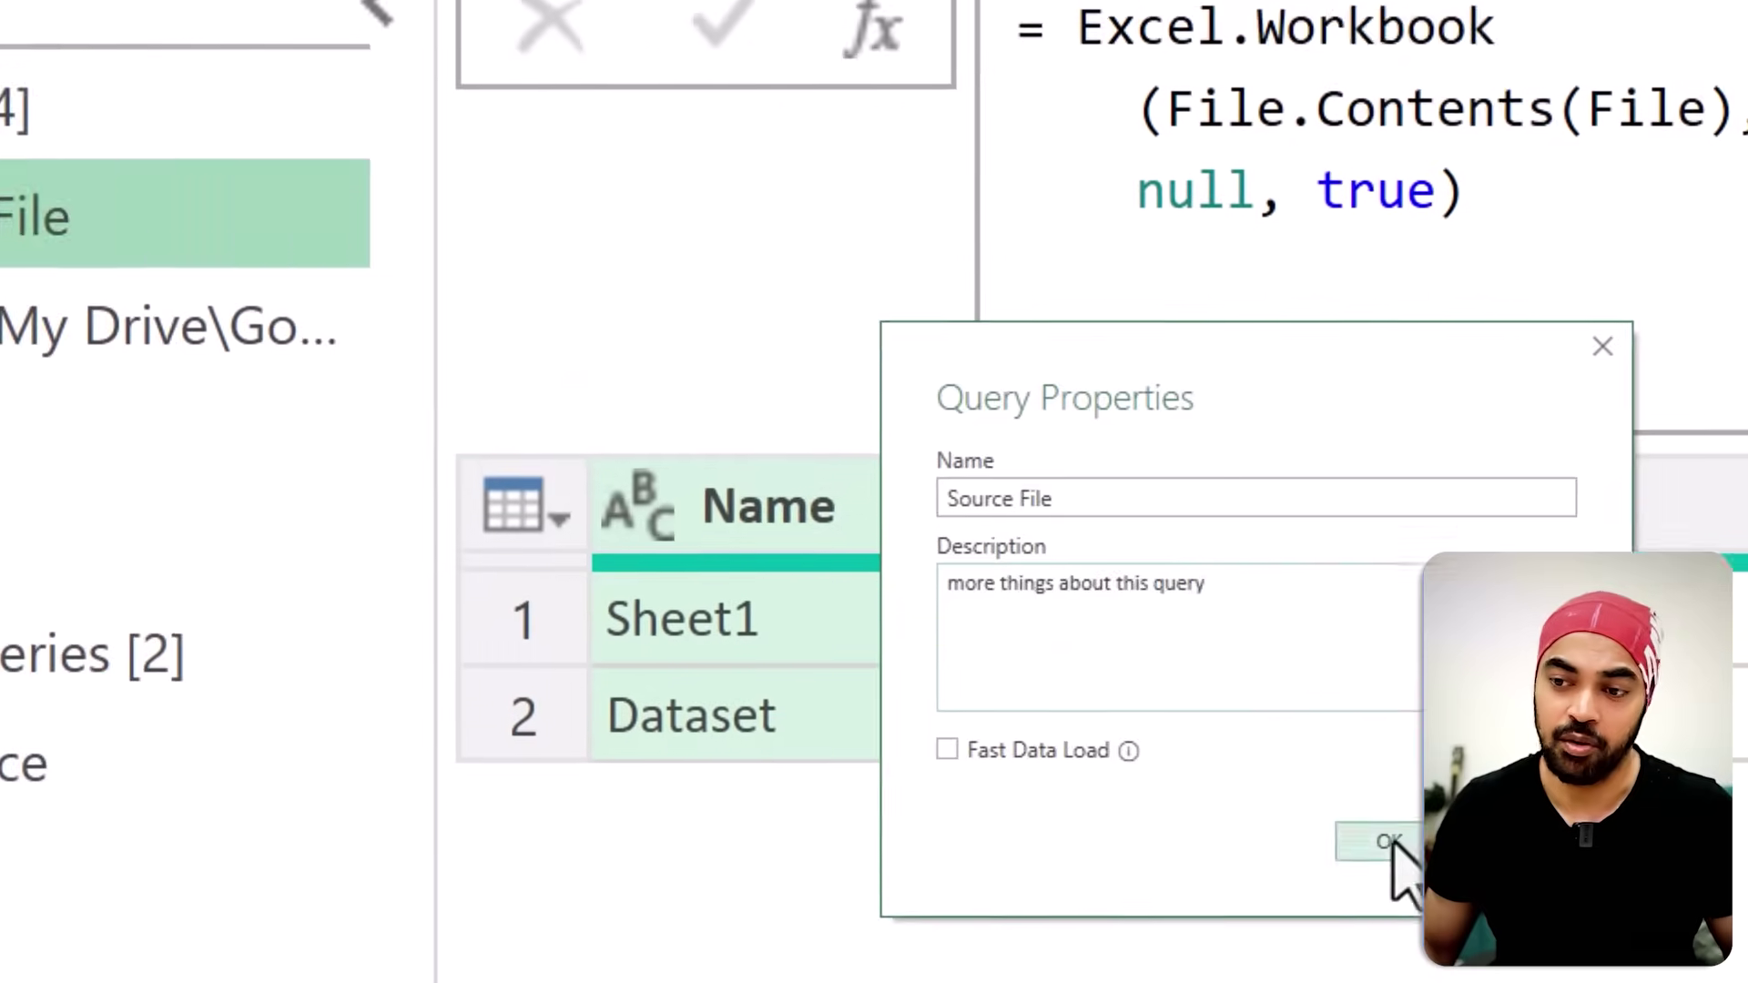
pyautogui.click(813, 748)
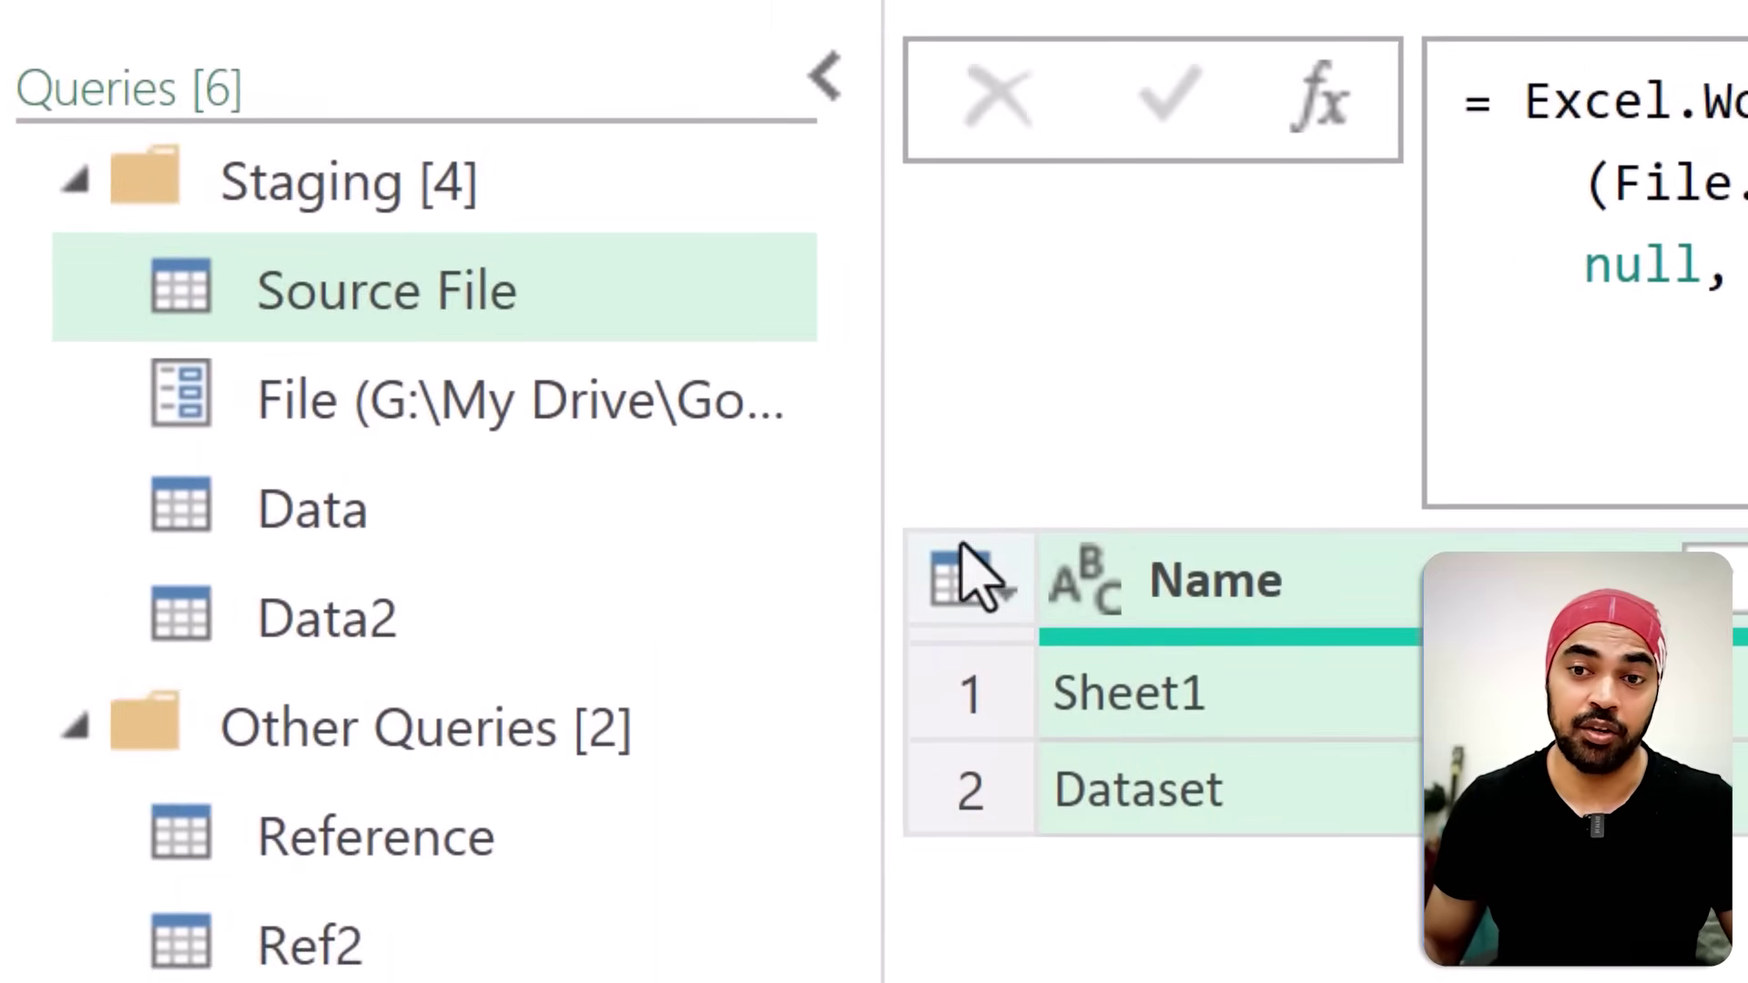
pyautogui.moveTo(363, 302)
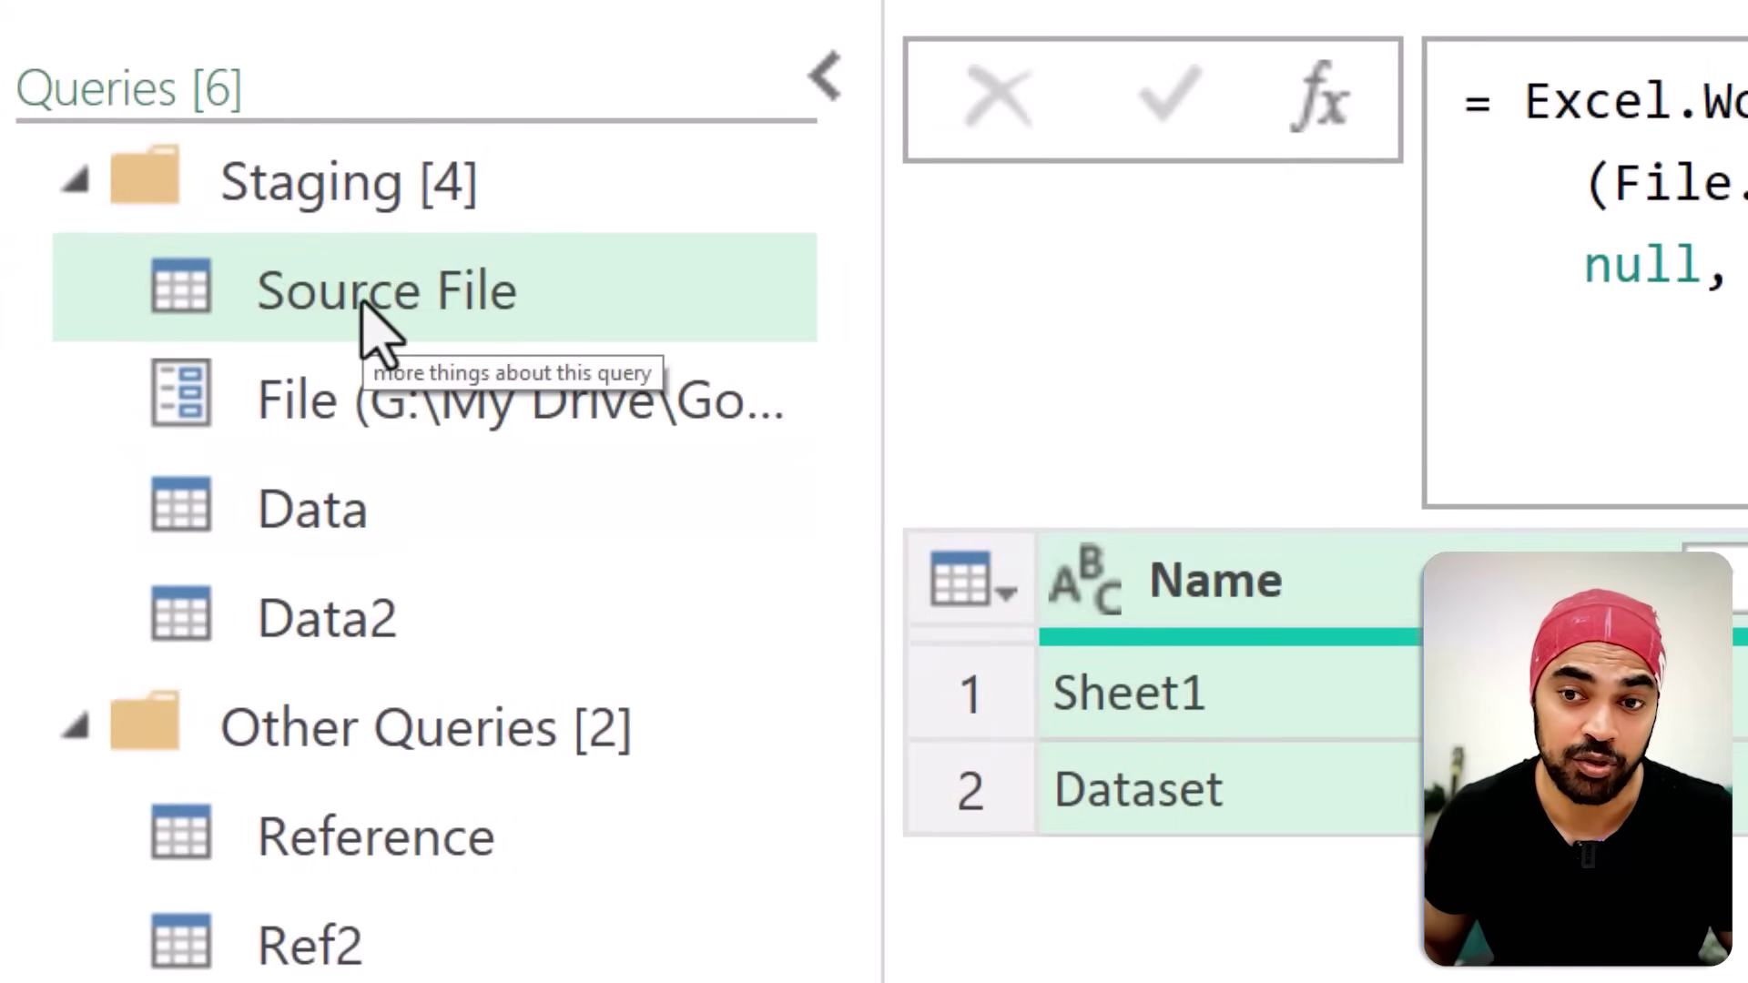
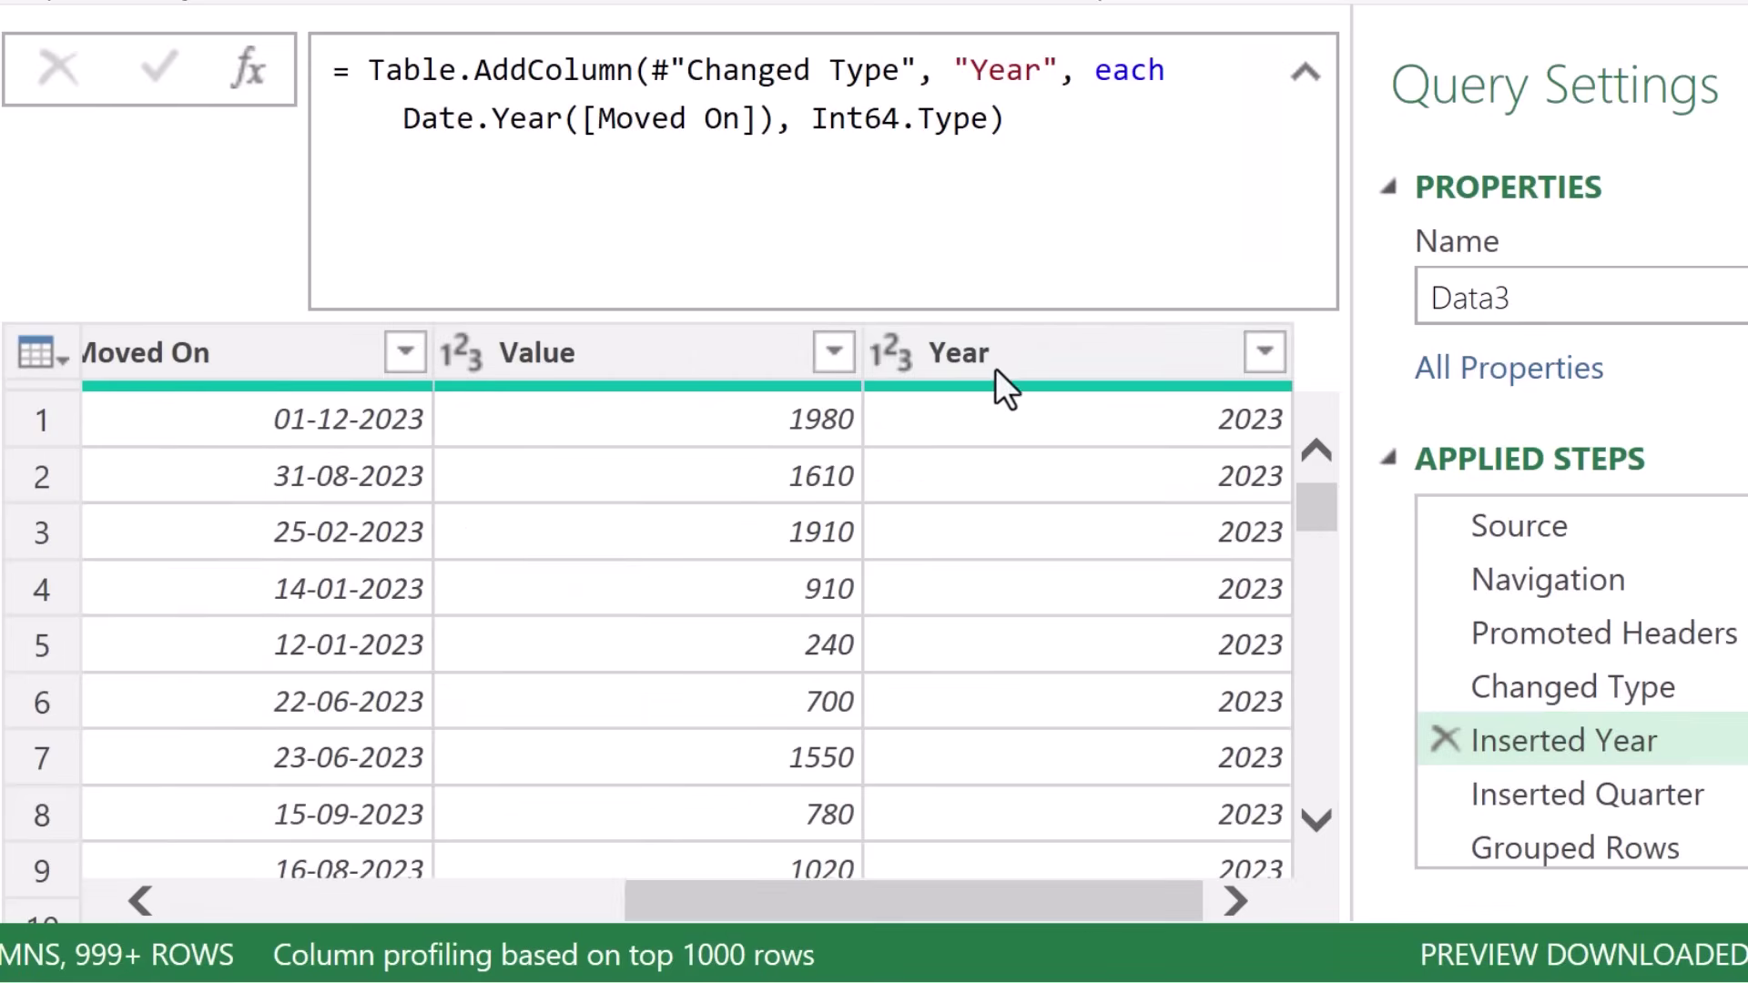
# Step: Examine the Year column in the Inserted Year step and the Quarter column in the Inserted Quarter step of Data3
pyautogui.click(184, 355)
pyautogui.click(1133, 355)
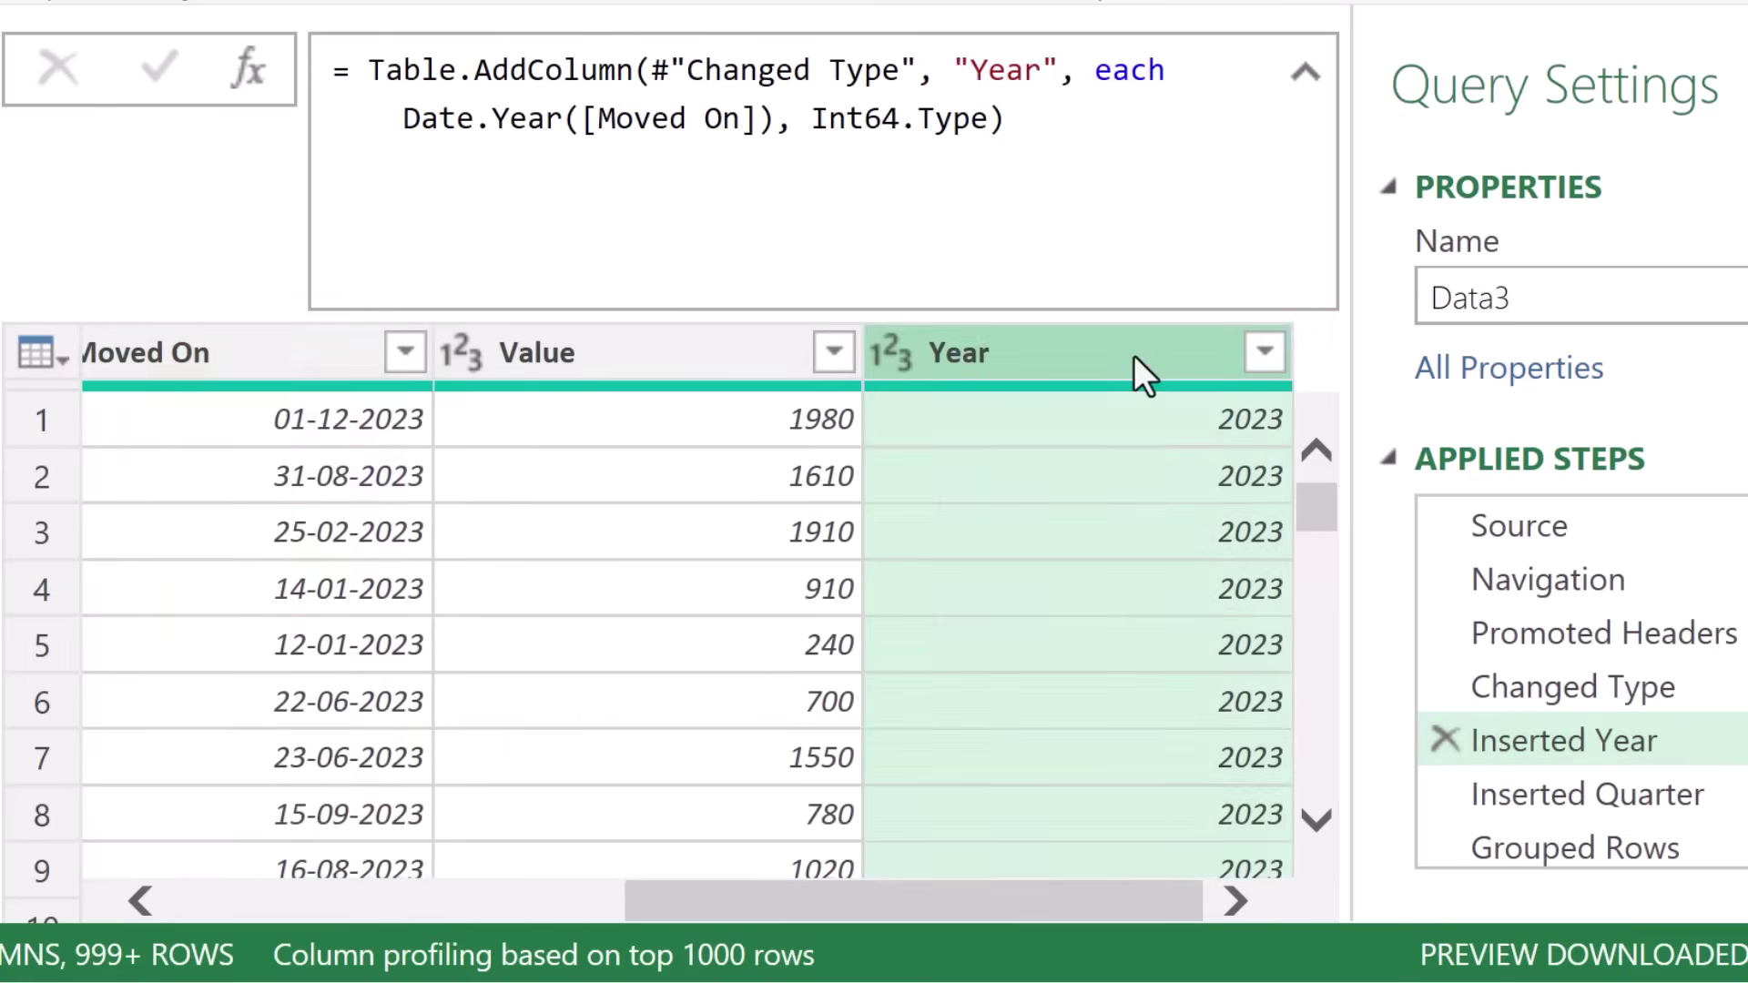
pyautogui.click(1674, 792)
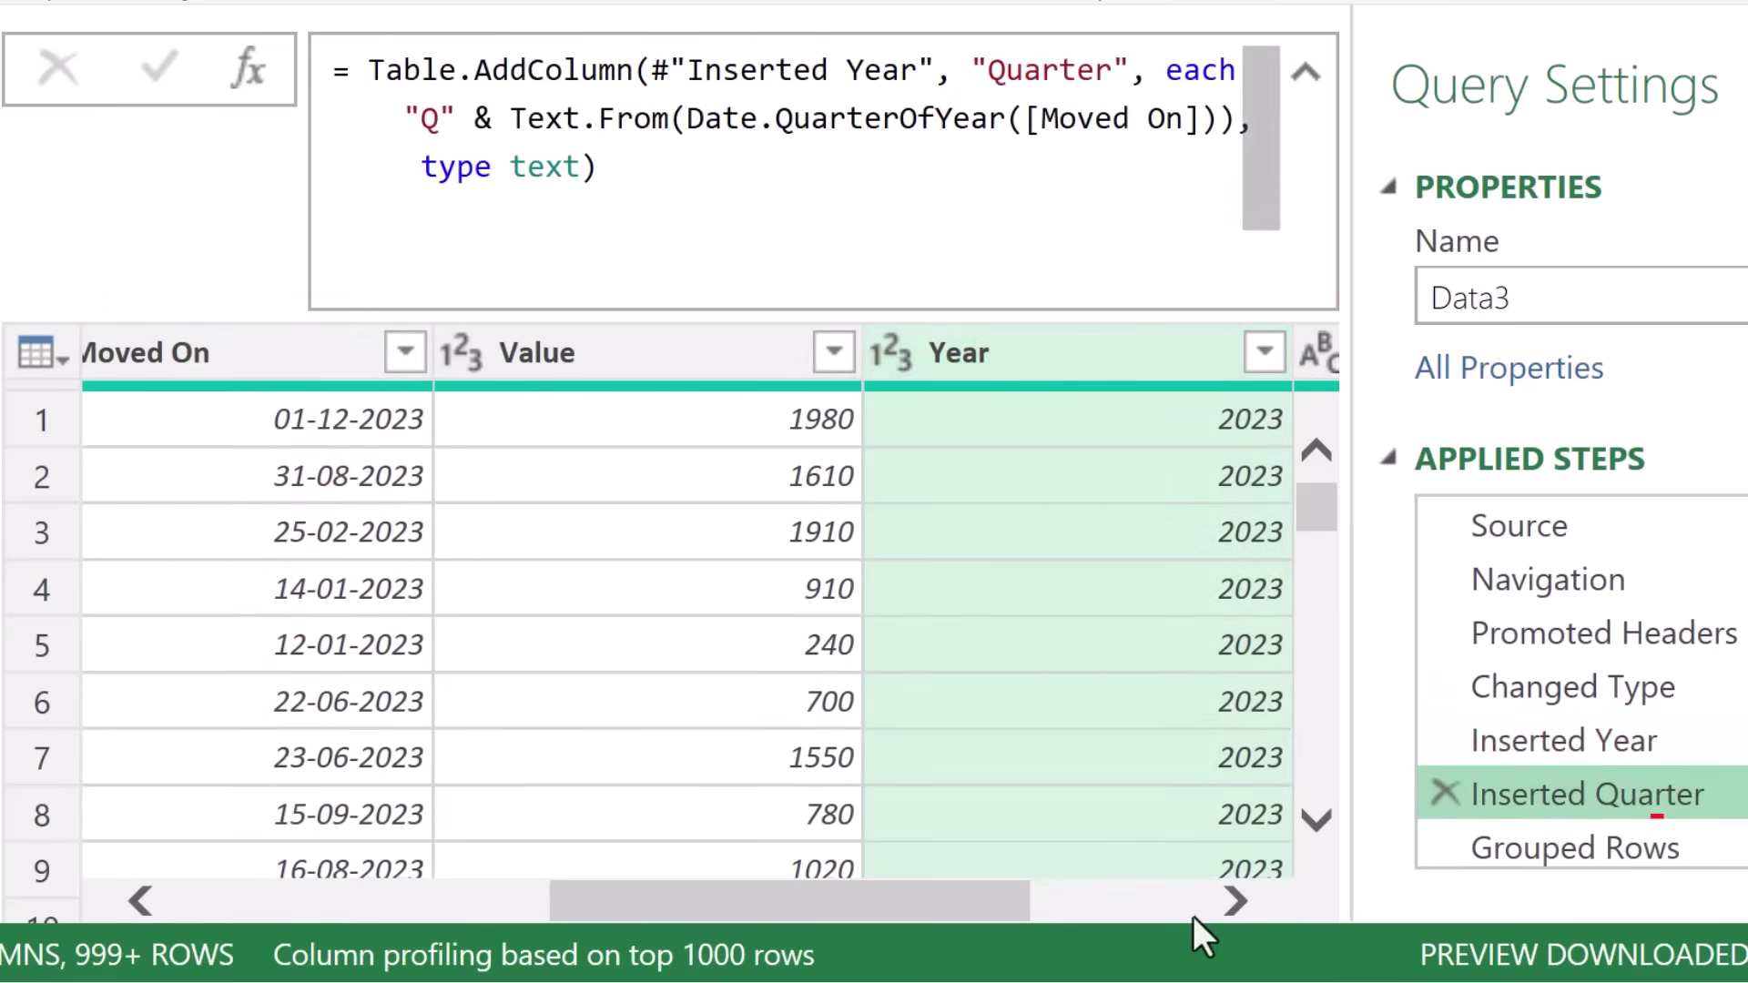
pyautogui.click(1234, 901)
pyautogui.click(1050, 357)
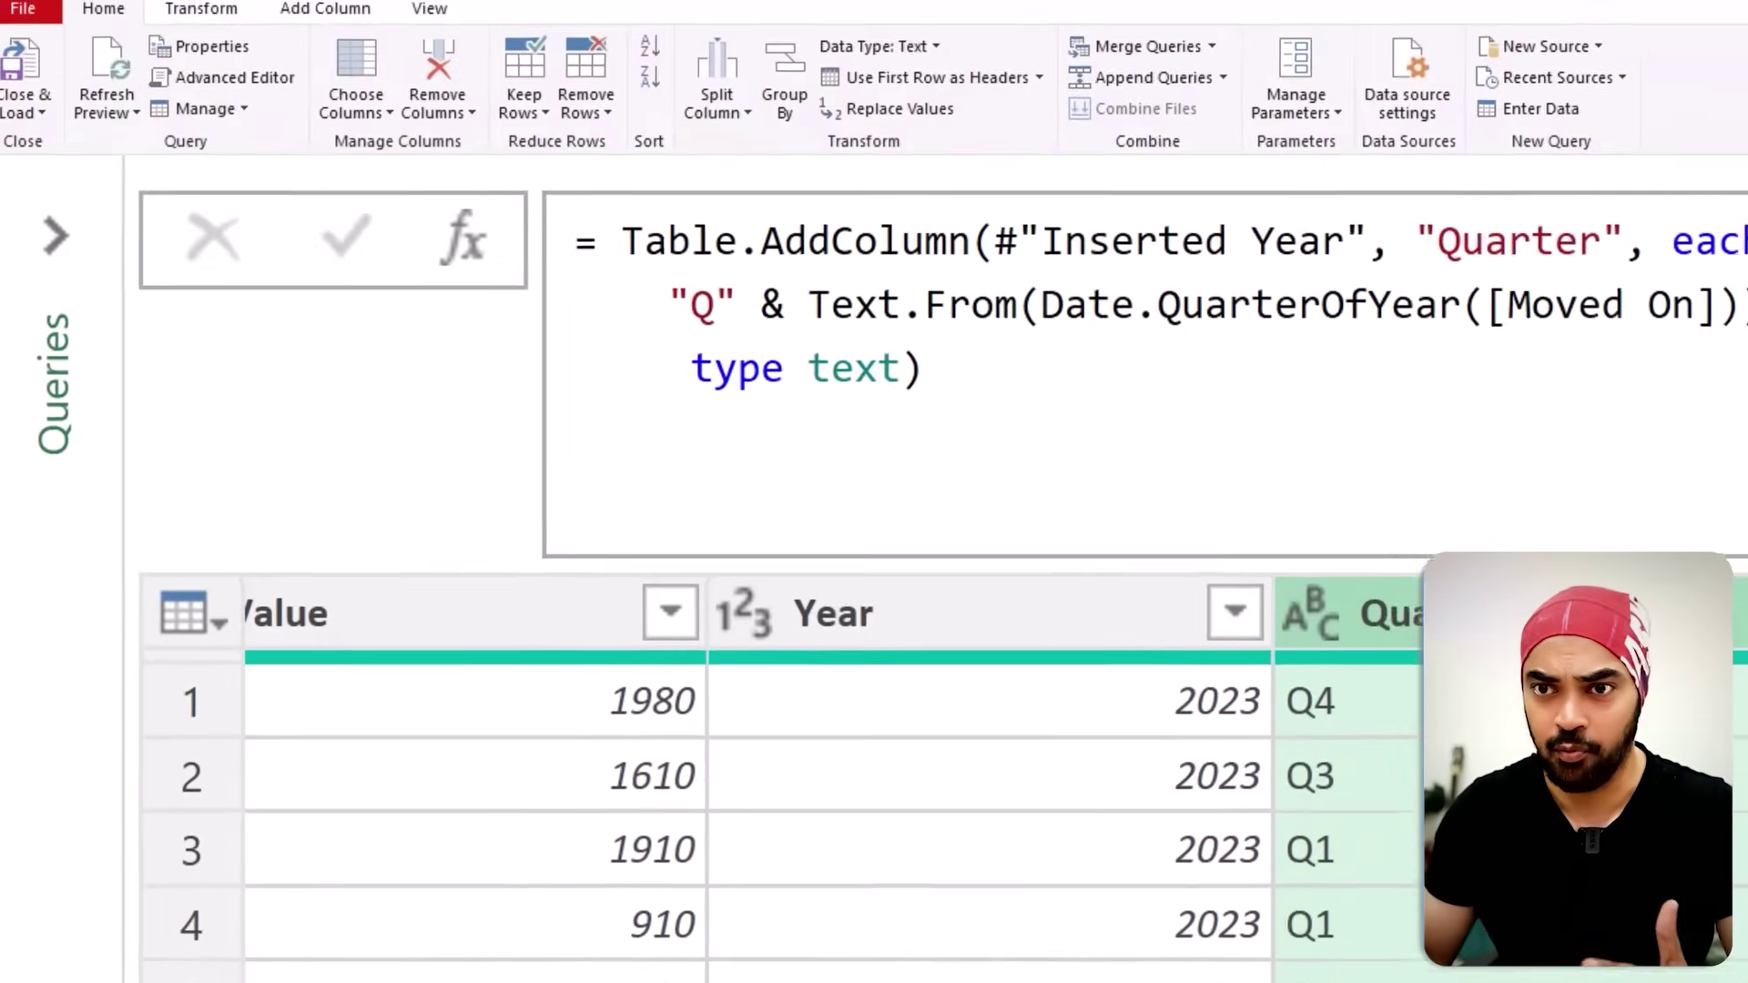
# Step: Open the full M code of Data3 and rename the #"Inserted Year" step definition to InsertCols
pyautogui.click(429, 9)
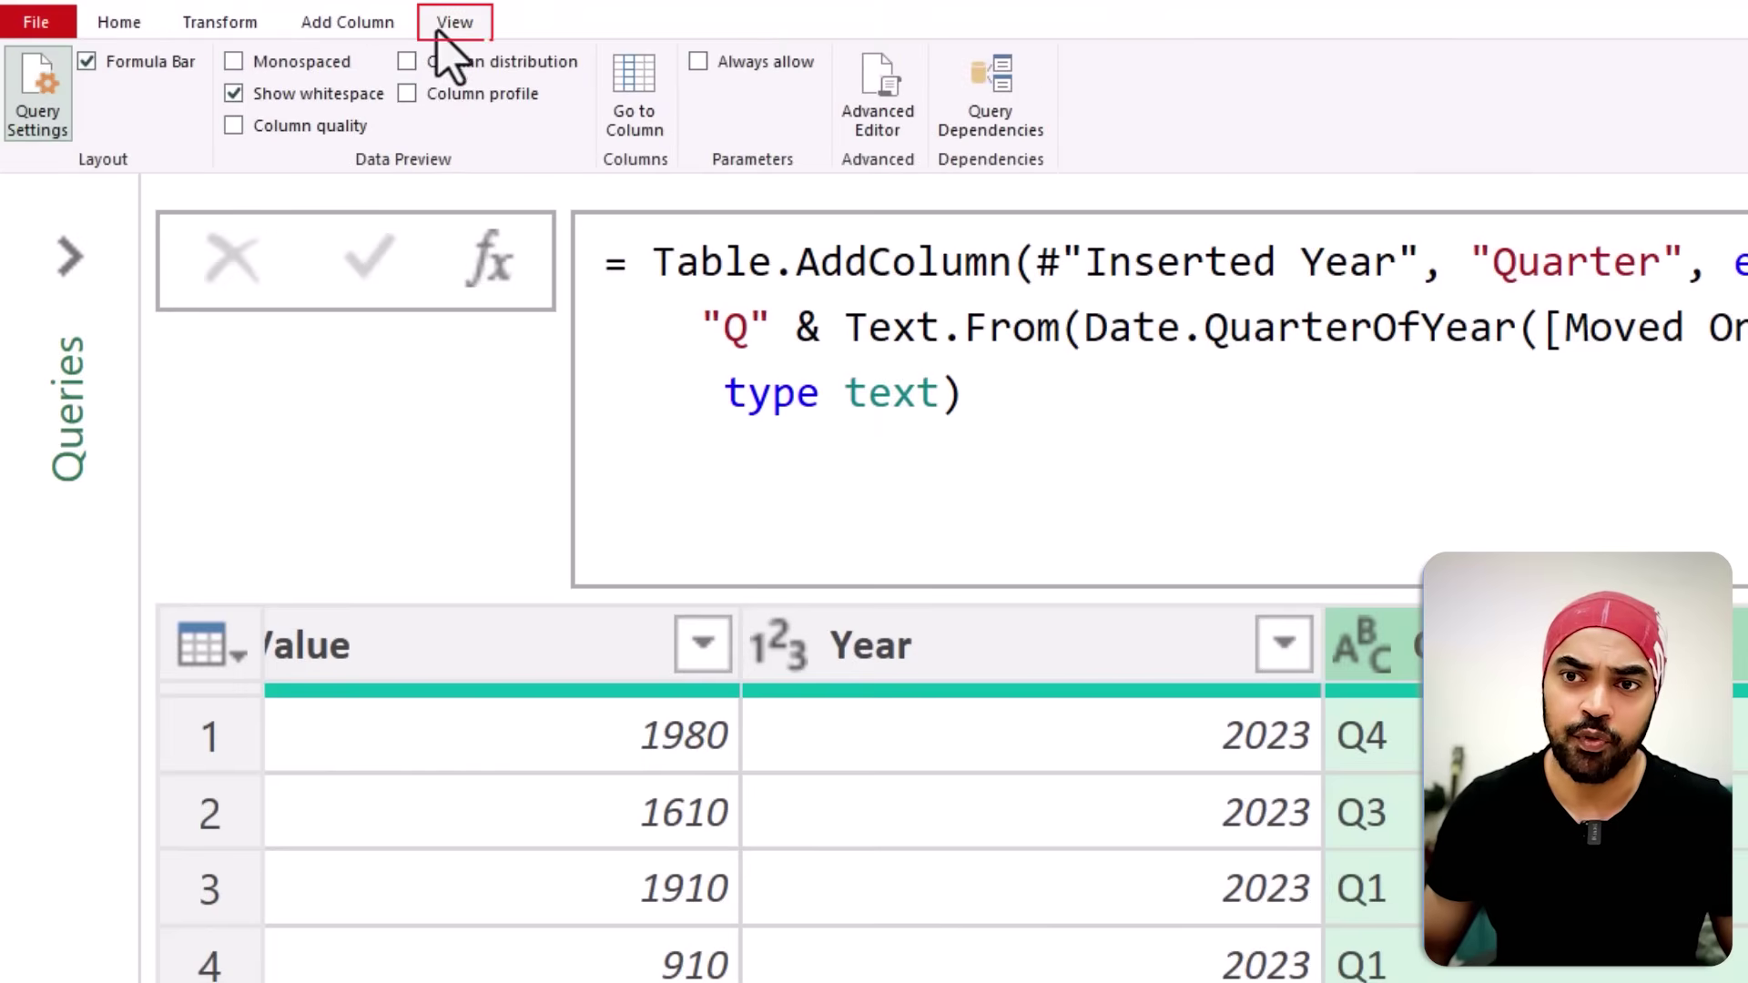
pyautogui.click(863, 109)
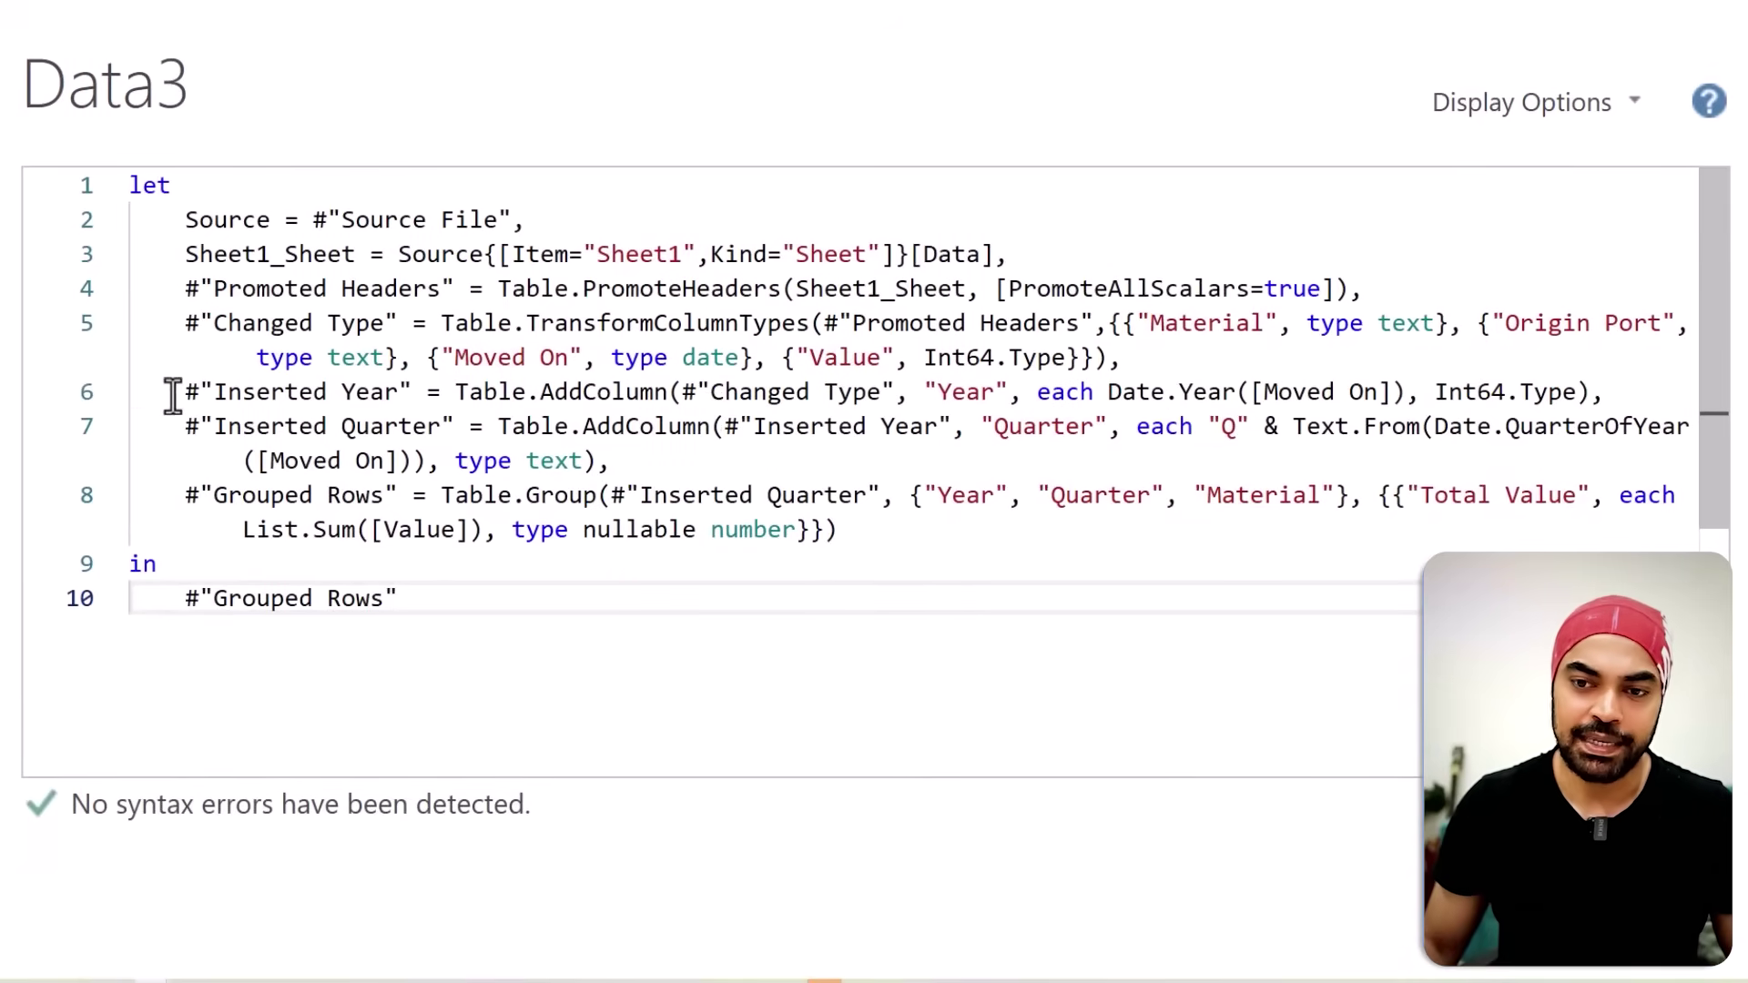
pyautogui.moveTo(173, 394); pyautogui.dragTo(351, 378)
pyautogui.write('Ine')
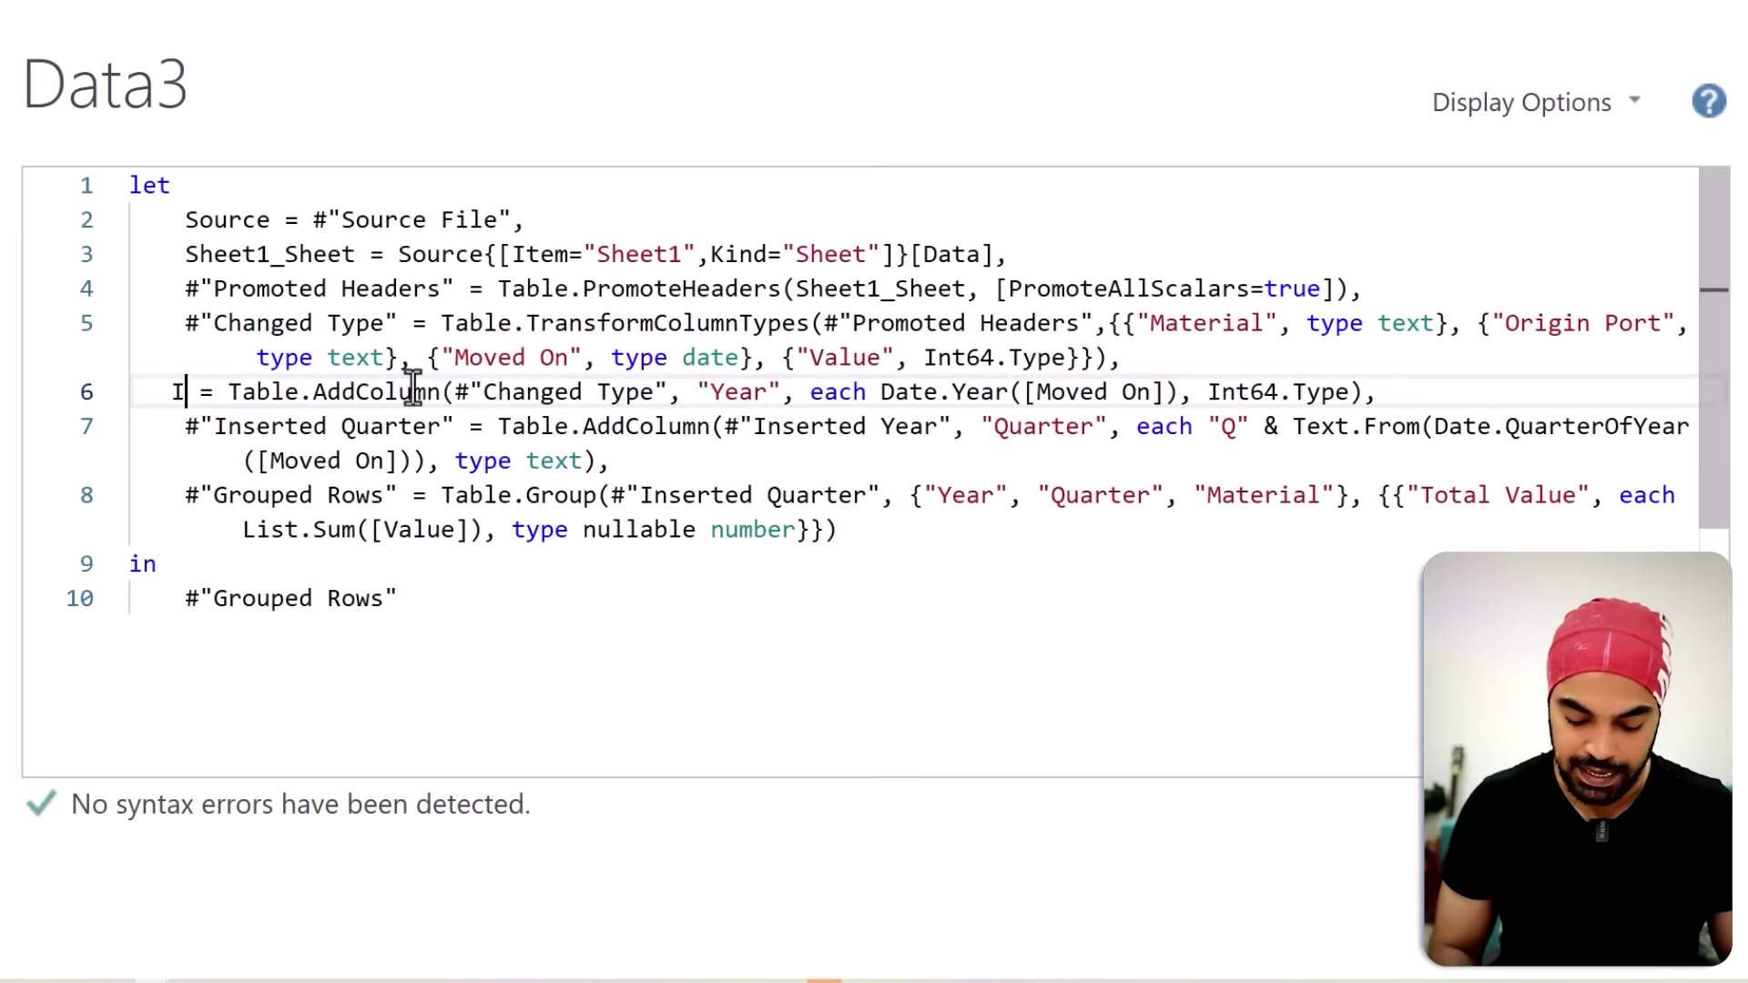
pyautogui.press('BackSpace')
pyautogui.write('sertCols')
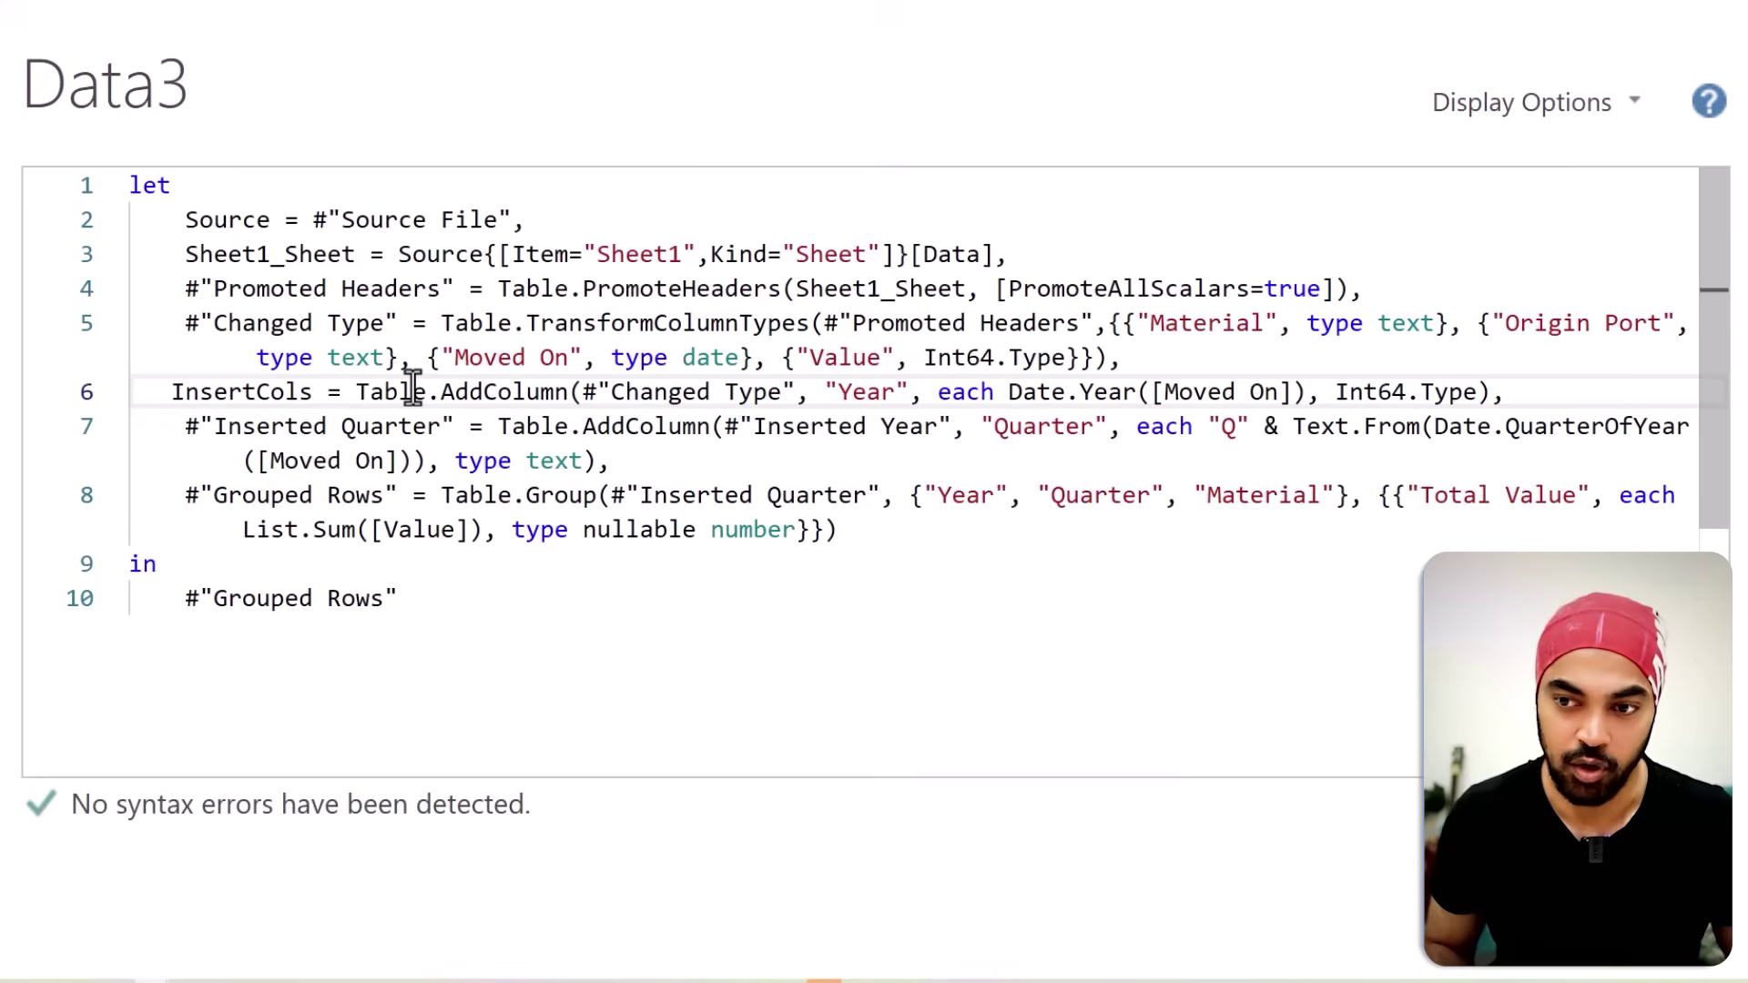
# Step: Put the Table.AddColumn expression of InsertCols on its own indented line below the step name
pyautogui.moveTo(853, 394); pyautogui.dragTo(898, 394)
pyautogui.moveTo(376, 391); pyautogui.dragTo(637, 462)
pyautogui.moveTo(357, 392); pyautogui.dragTo(653, 401)
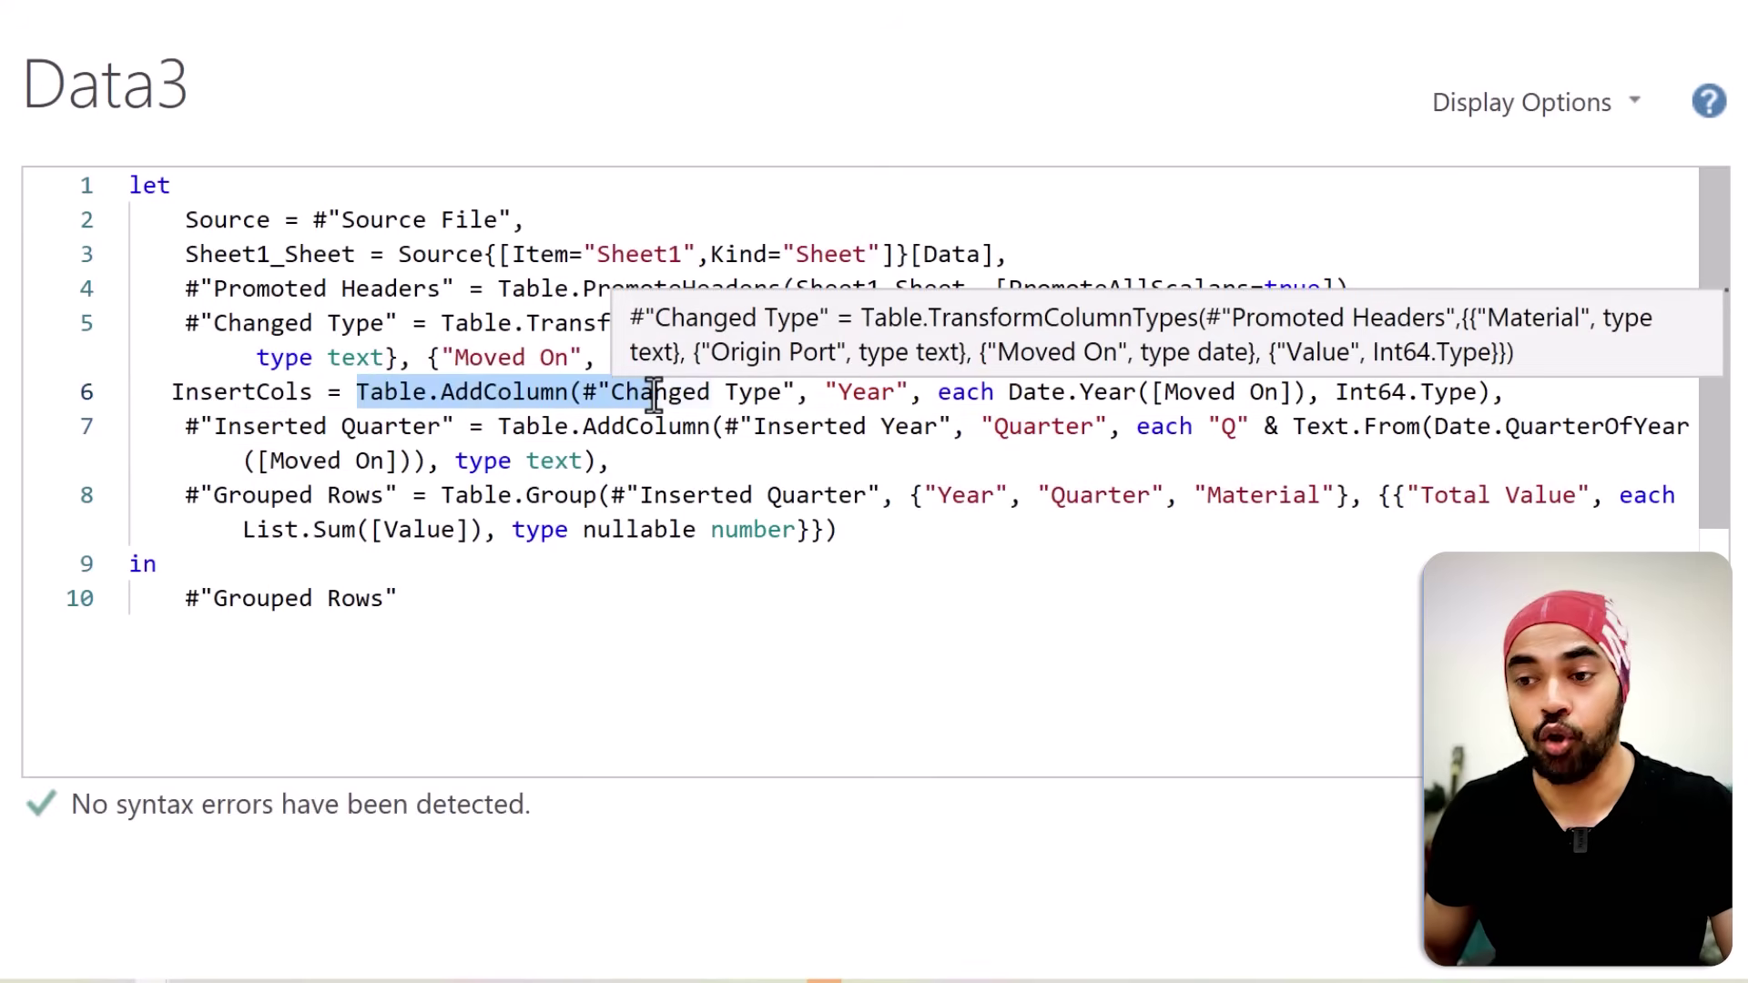
pyautogui.click(354, 392)
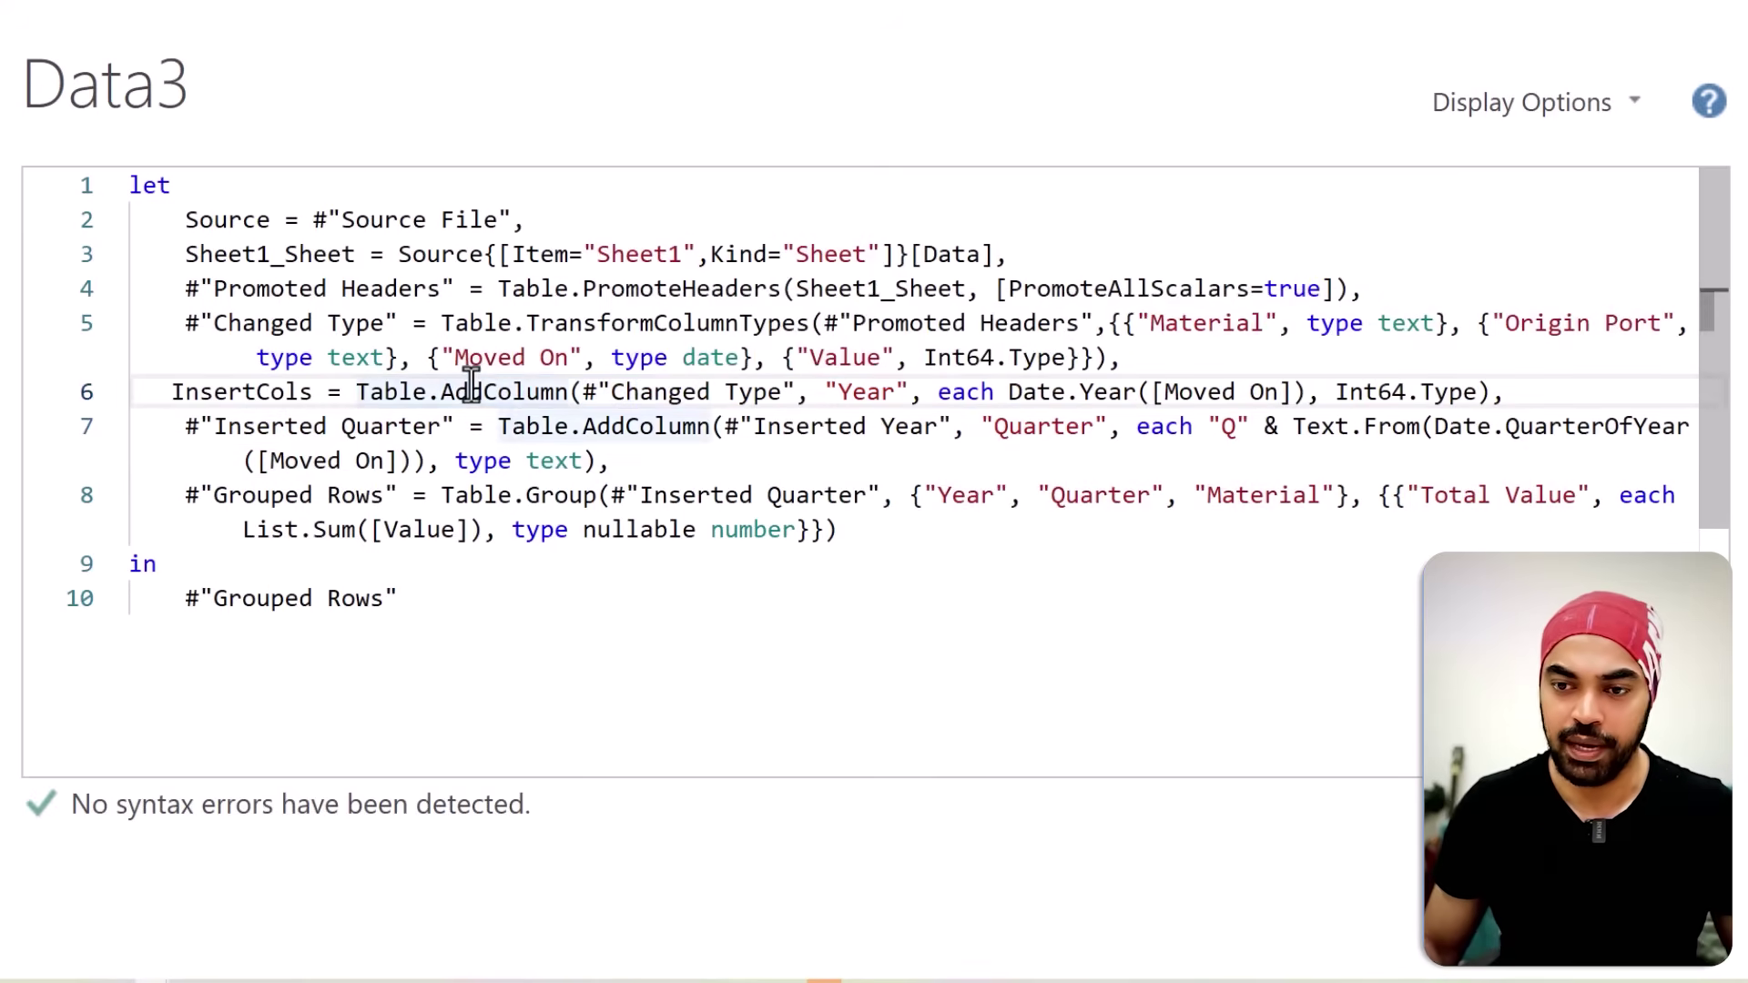
pyautogui.press('Return')
pyautogui.press('Tab')
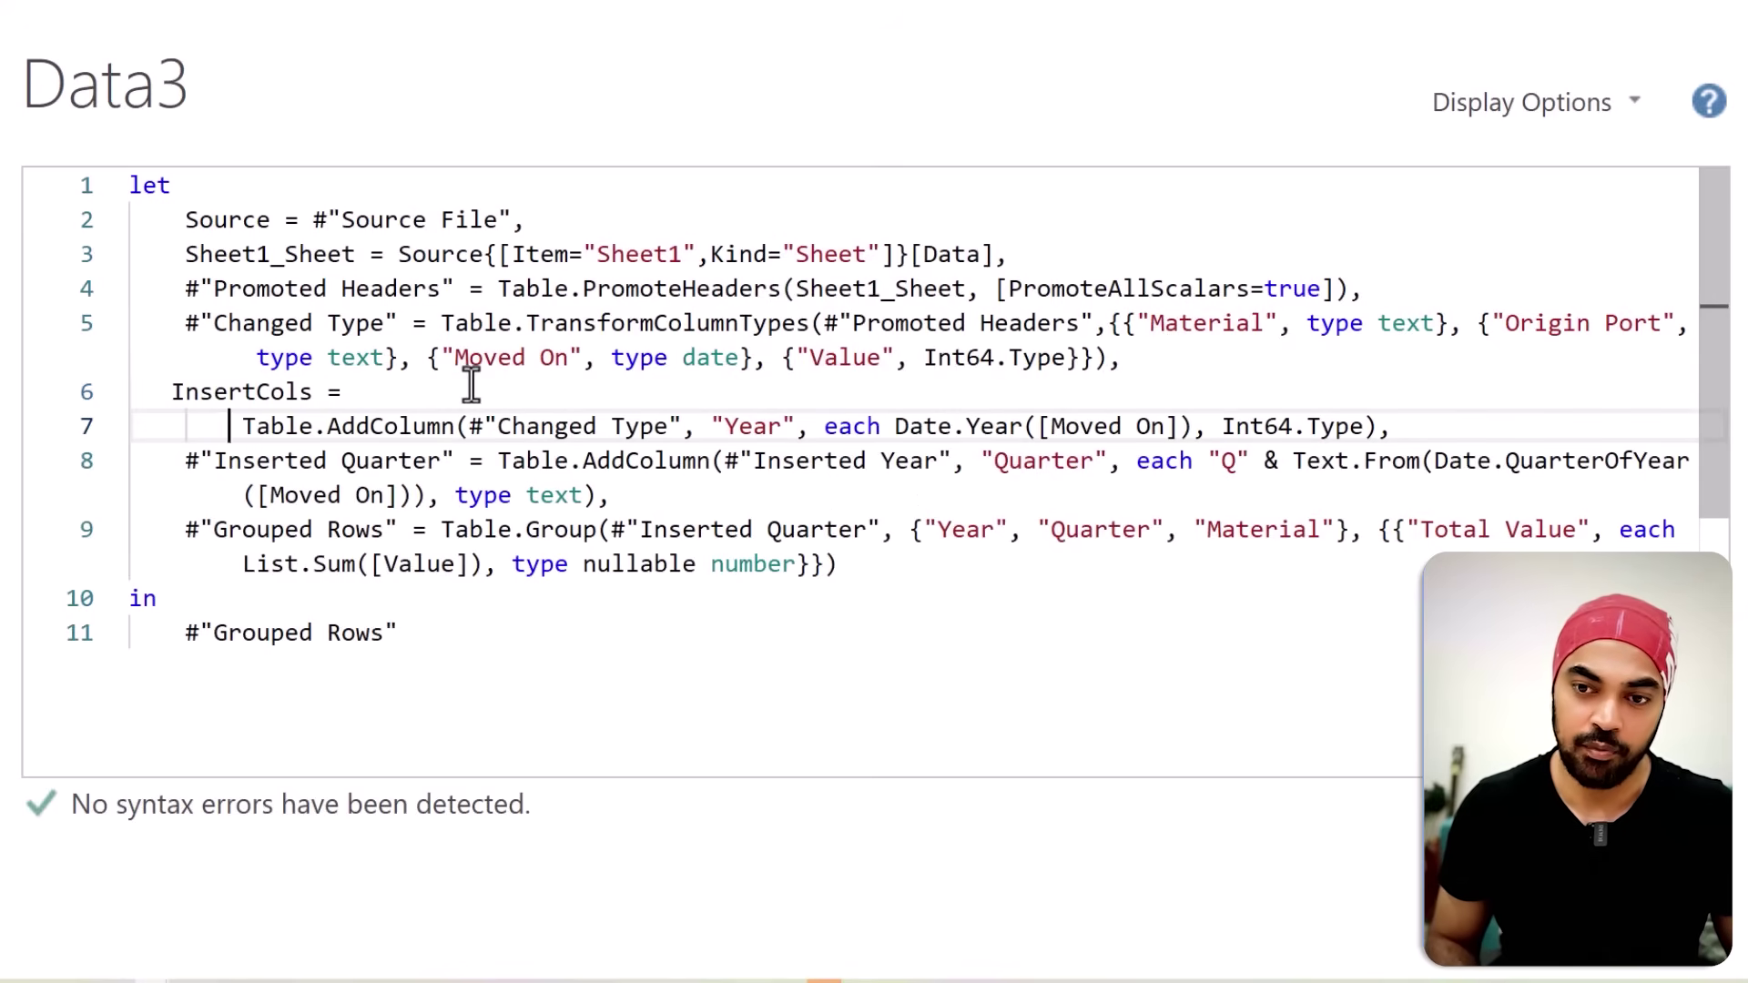
# Step: Remove the #"Inserted Quarter" = step name and wrap the Year formula by inserting a copy of Table.AddColumn( in front of it
pyautogui.press('Down')
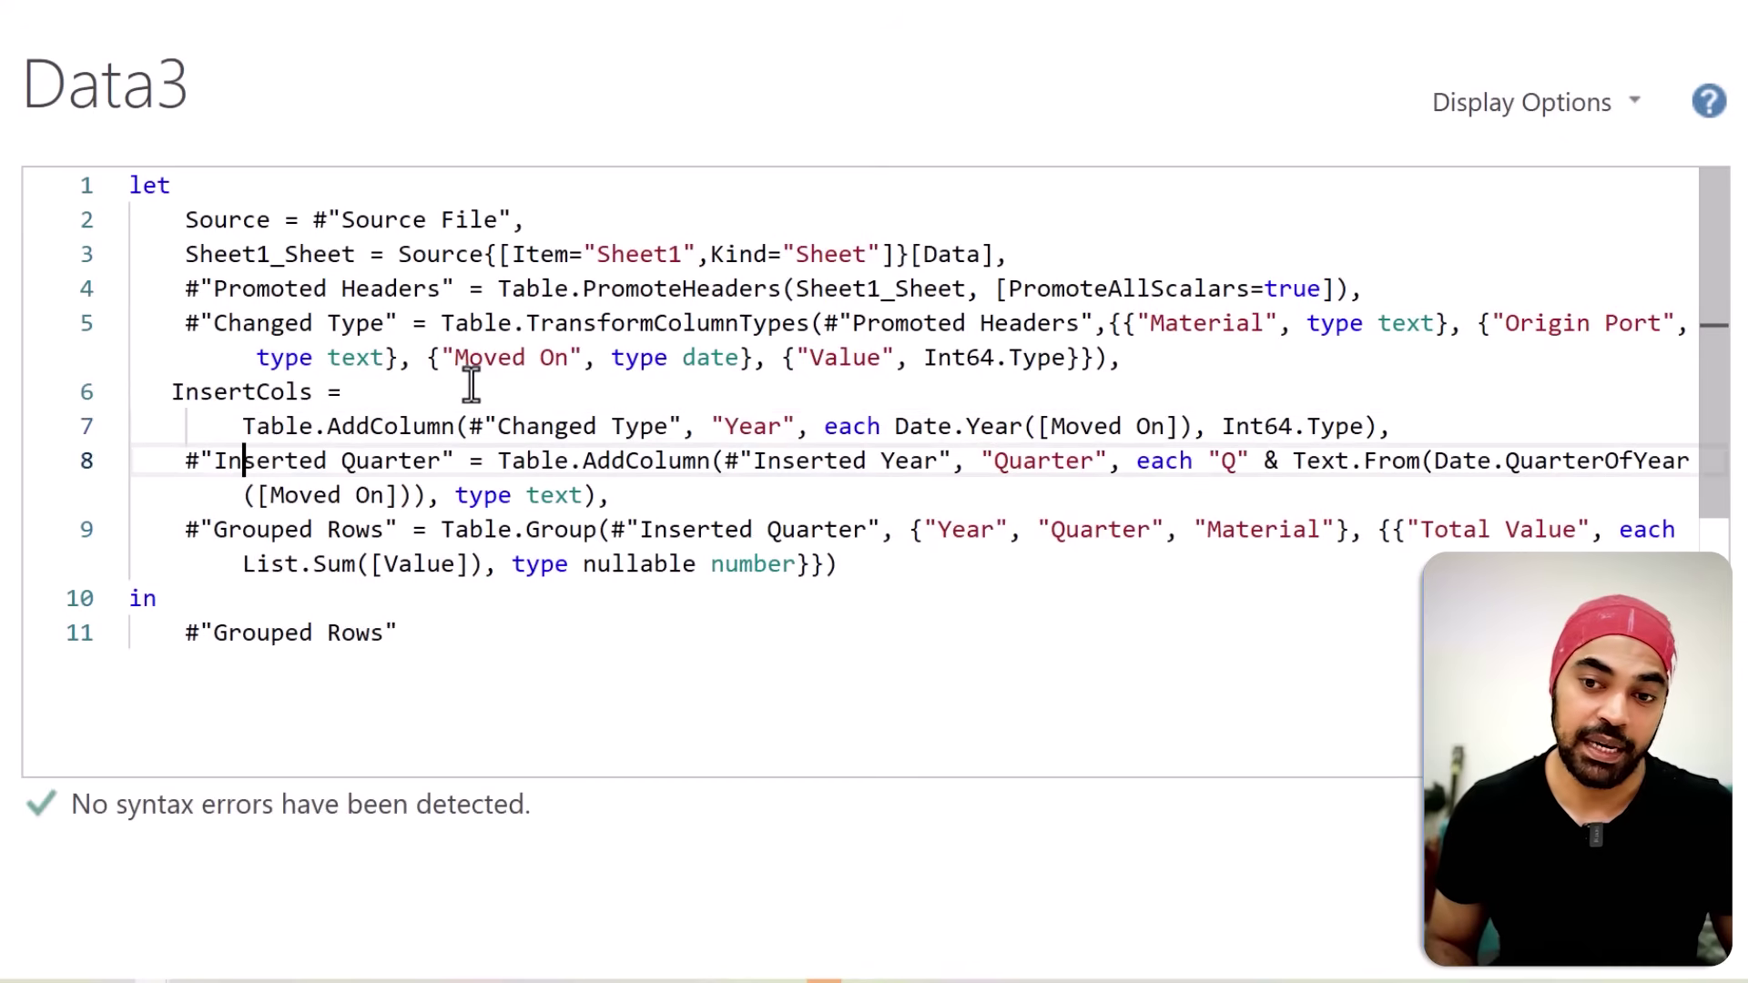
pyautogui.hotkey('ctrl', 'shift', 'Right')
pyautogui.hotkey('ctrl', 'shift', 'Right')
pyautogui.hotkey('ctrl', 'shift', 'Right')
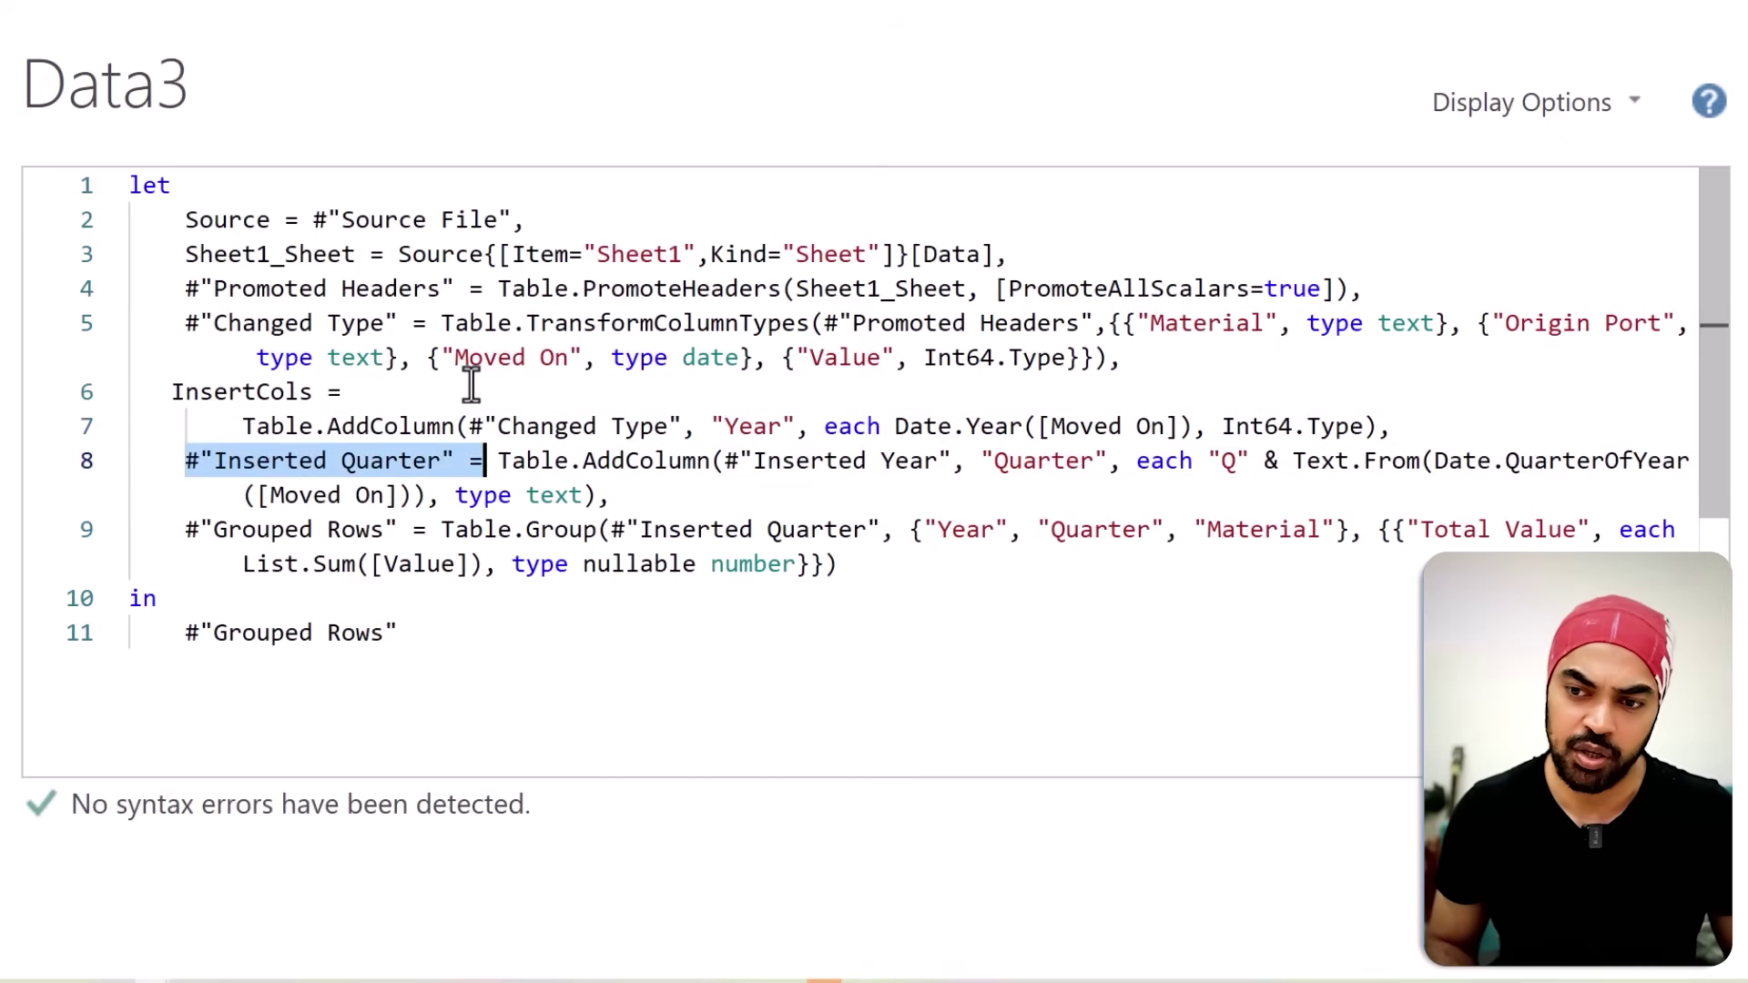
pyautogui.press('Delete')
pyautogui.hotkey('ctrl', 'shift', 'Right')
pyautogui.hotkey('ctrl', 'shift', 'Right')
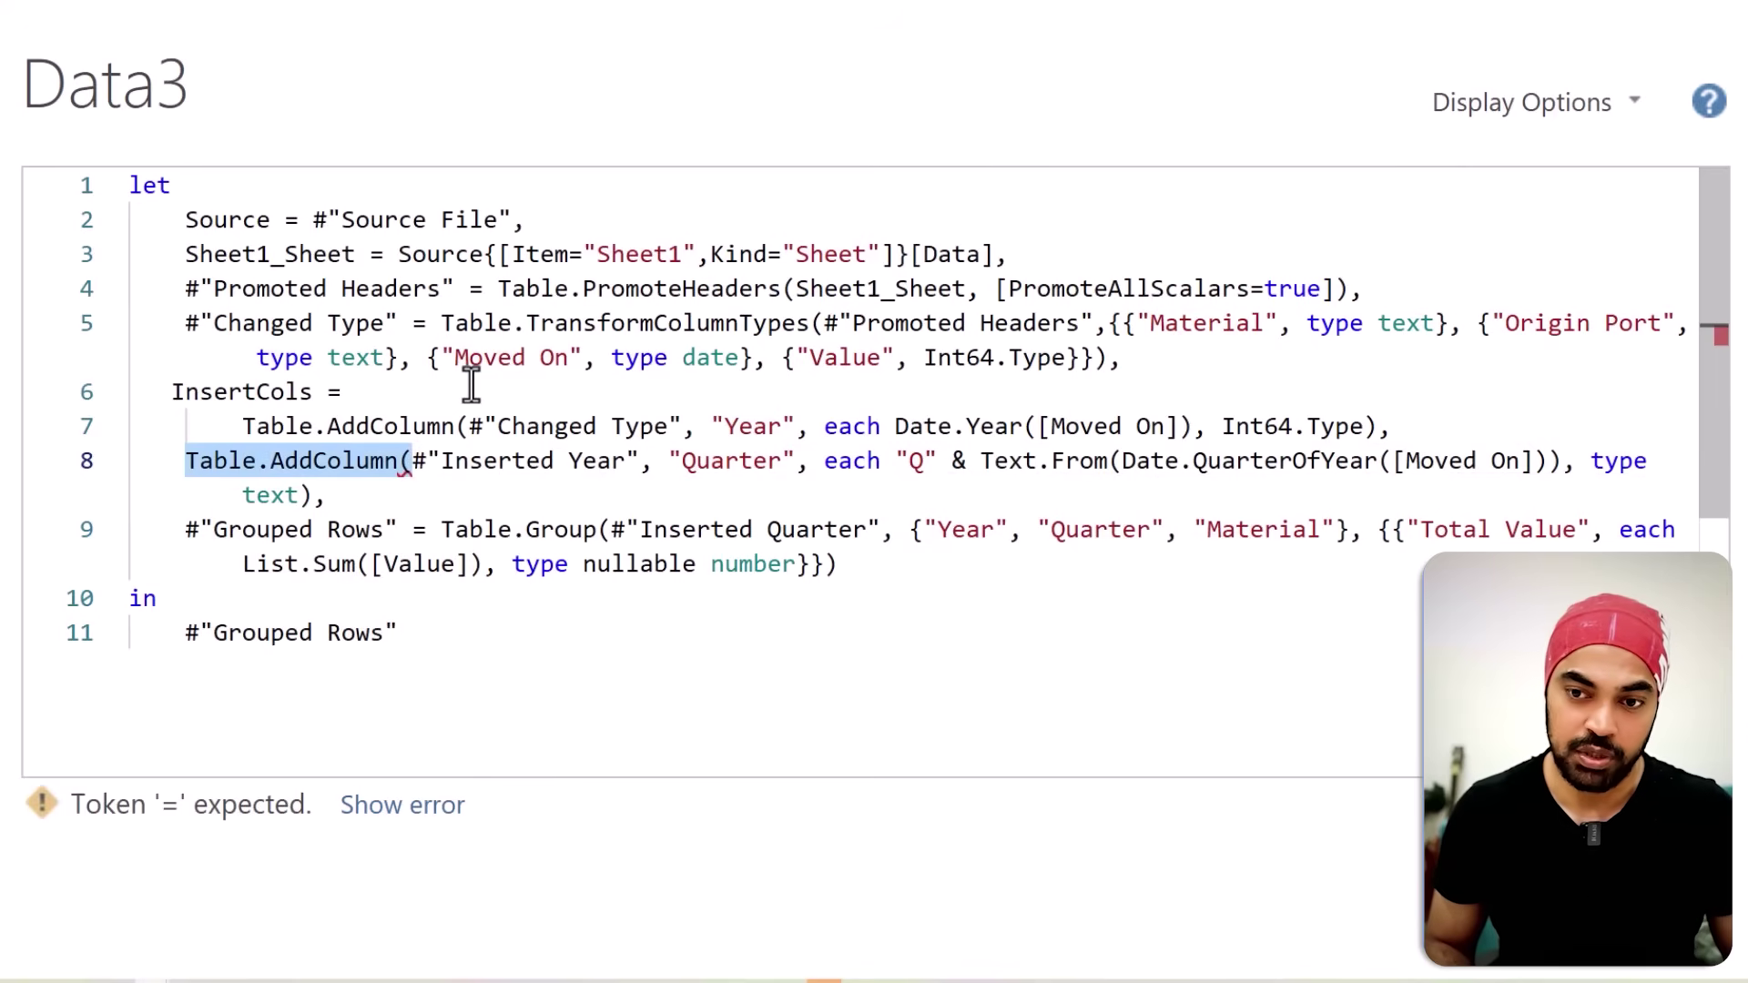
pyautogui.press('Up')
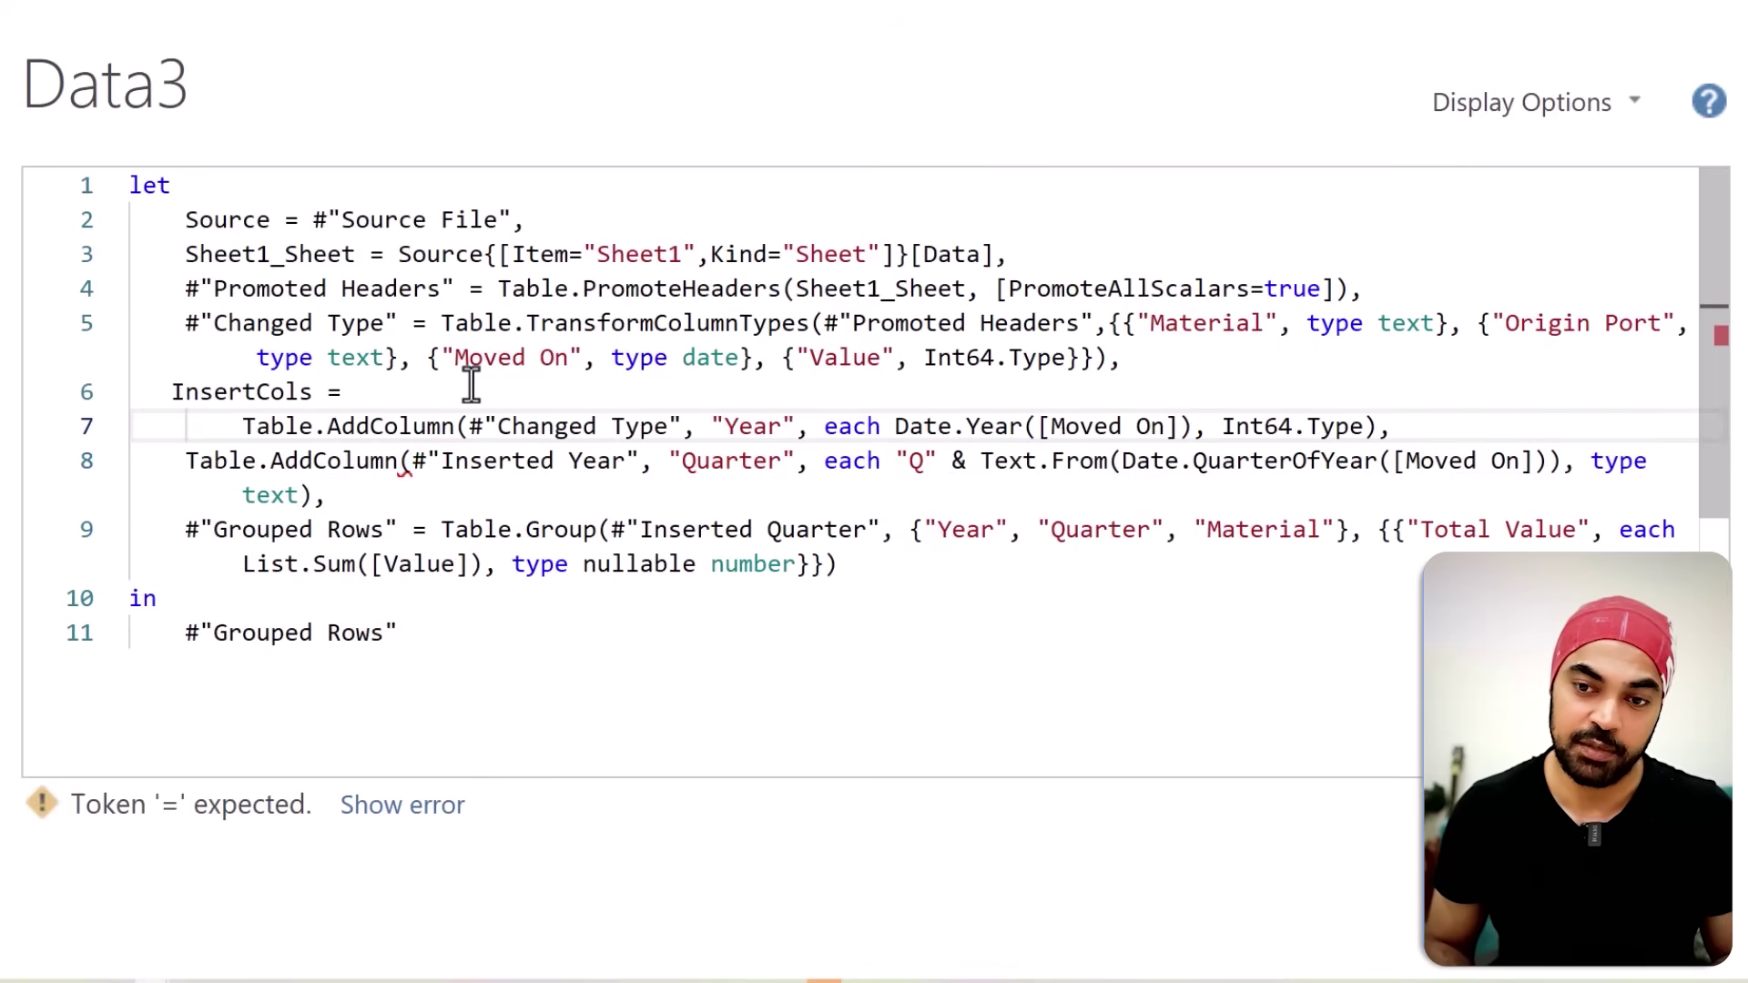
pyautogui.hotkey('ctrl', 'v')
pyautogui.moveTo(525, 428); pyautogui.dragTo(838, 426)
pyautogui.moveTo(255, 428); pyautogui.dragTo(426, 428)
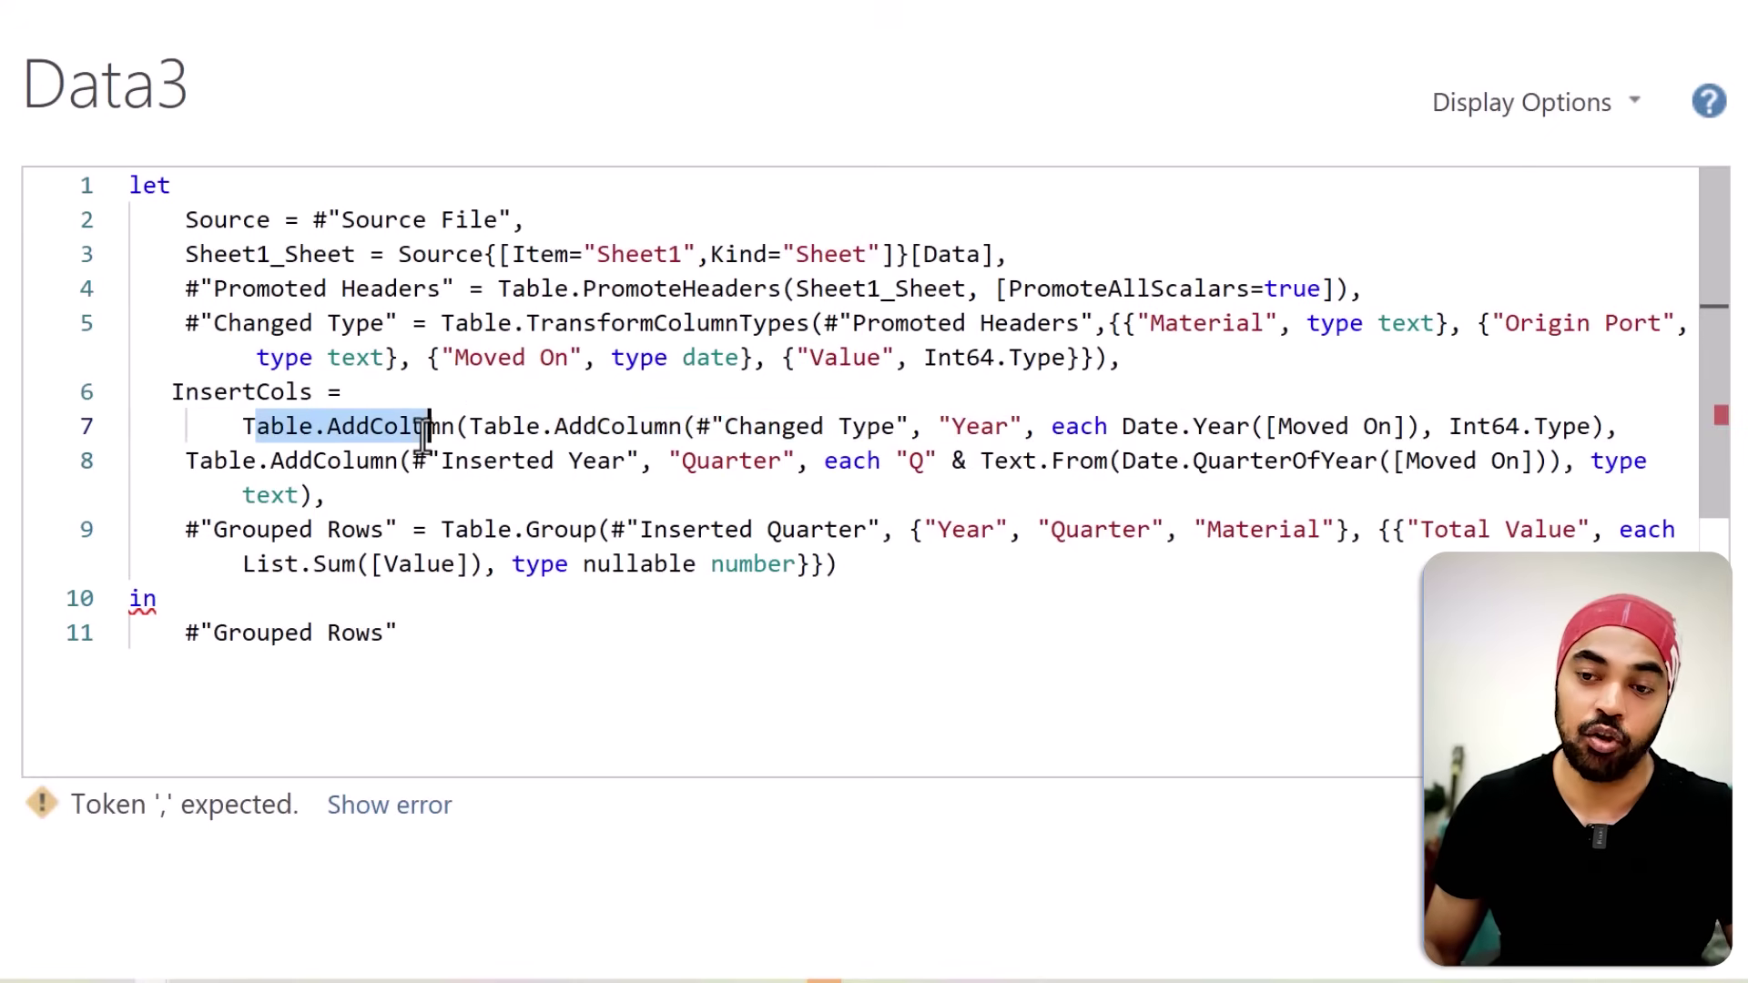
# Step: Delete Table.AddColumn(#"Inserted Year", before "Quarter" and indent the remaining arguments as part of the nested InsertCols formula
pyautogui.click(667, 461)
pyautogui.press('BackSpace')
pyautogui.press('BackSpace')
pyautogui.press('BackSpace')
pyautogui.press('BackSpace')
pyautogui.press('BackSpace')
pyautogui.press('BackSpace')
pyautogui.press('BackSpace')
pyautogui.press('BackSpace')
pyautogui.press('BackSpace')
pyautogui.press('BackSpace')
pyautogui.press('BackSpace')
pyautogui.press('BackSpace')
pyautogui.press('BackSpace')
pyautogui.press('BackSpace')
pyautogui.press('BackSpace')
pyautogui.press('BackSpace')
pyautogui.press('BackSpace')
pyautogui.press('BackSpace')
pyautogui.press('BackSpace')
pyautogui.press('BackSpace')
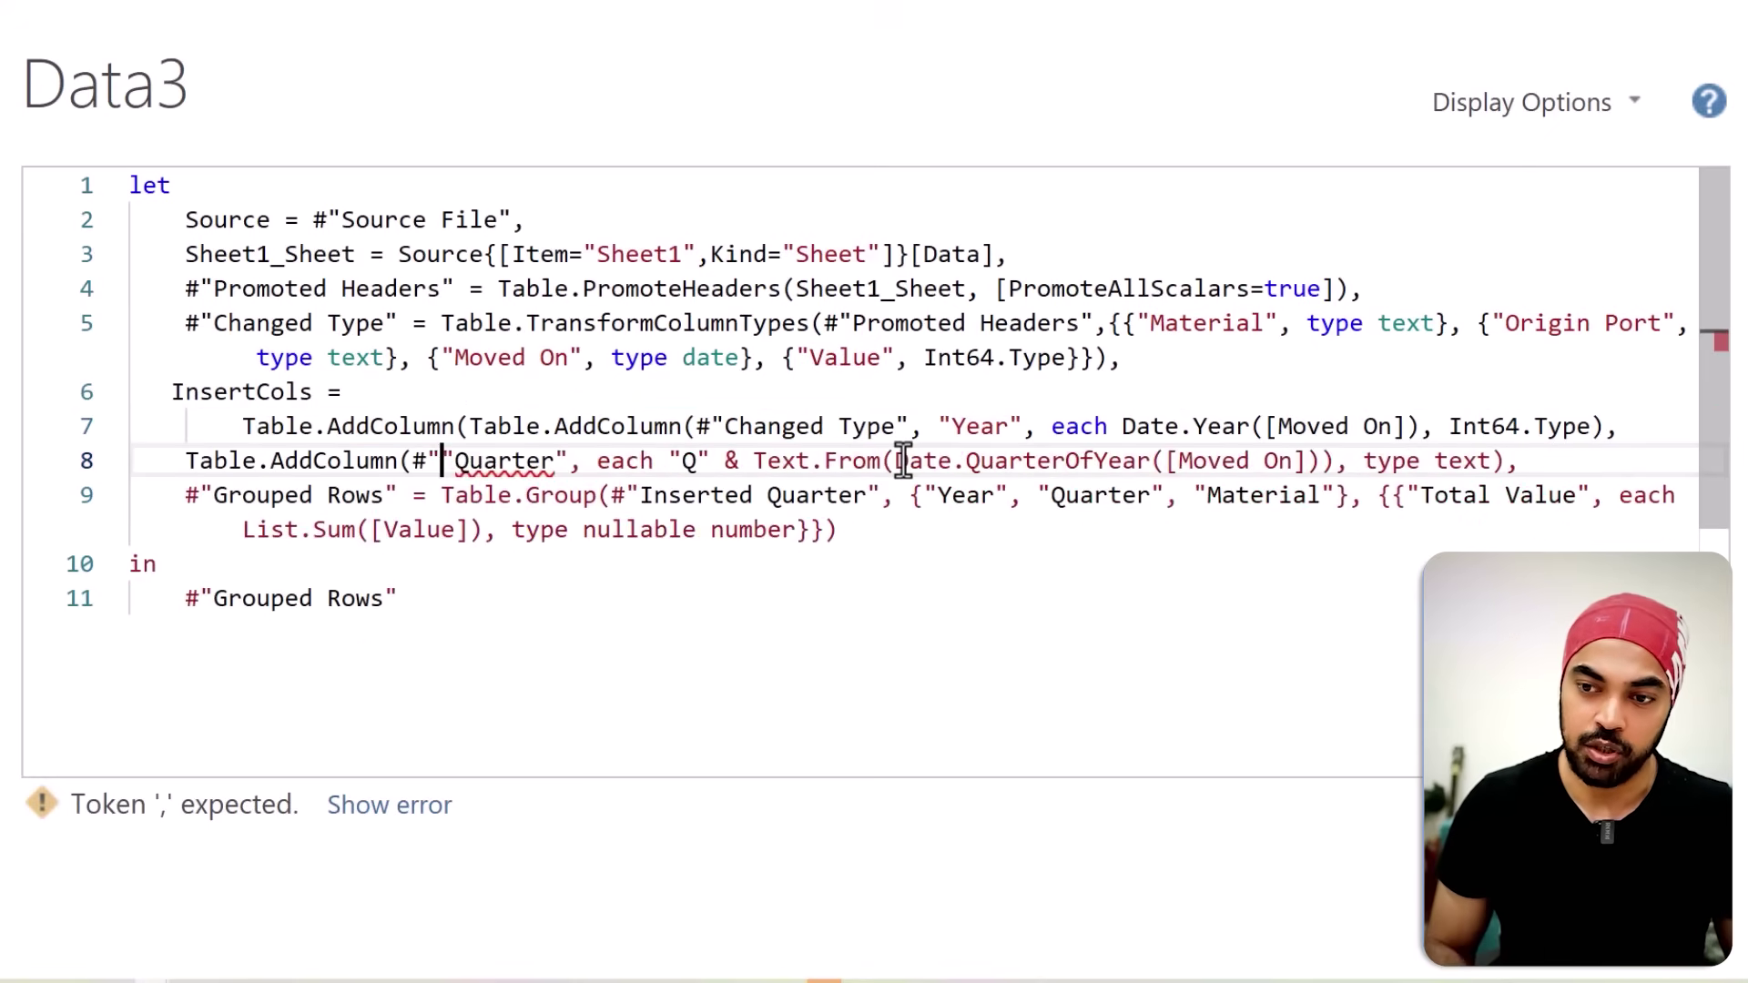
pyautogui.press('BackSpace')
pyautogui.press('BackSpace')
pyautogui.press('BackSpace')
pyautogui.press('BackSpace')
pyautogui.press('BackSpace')
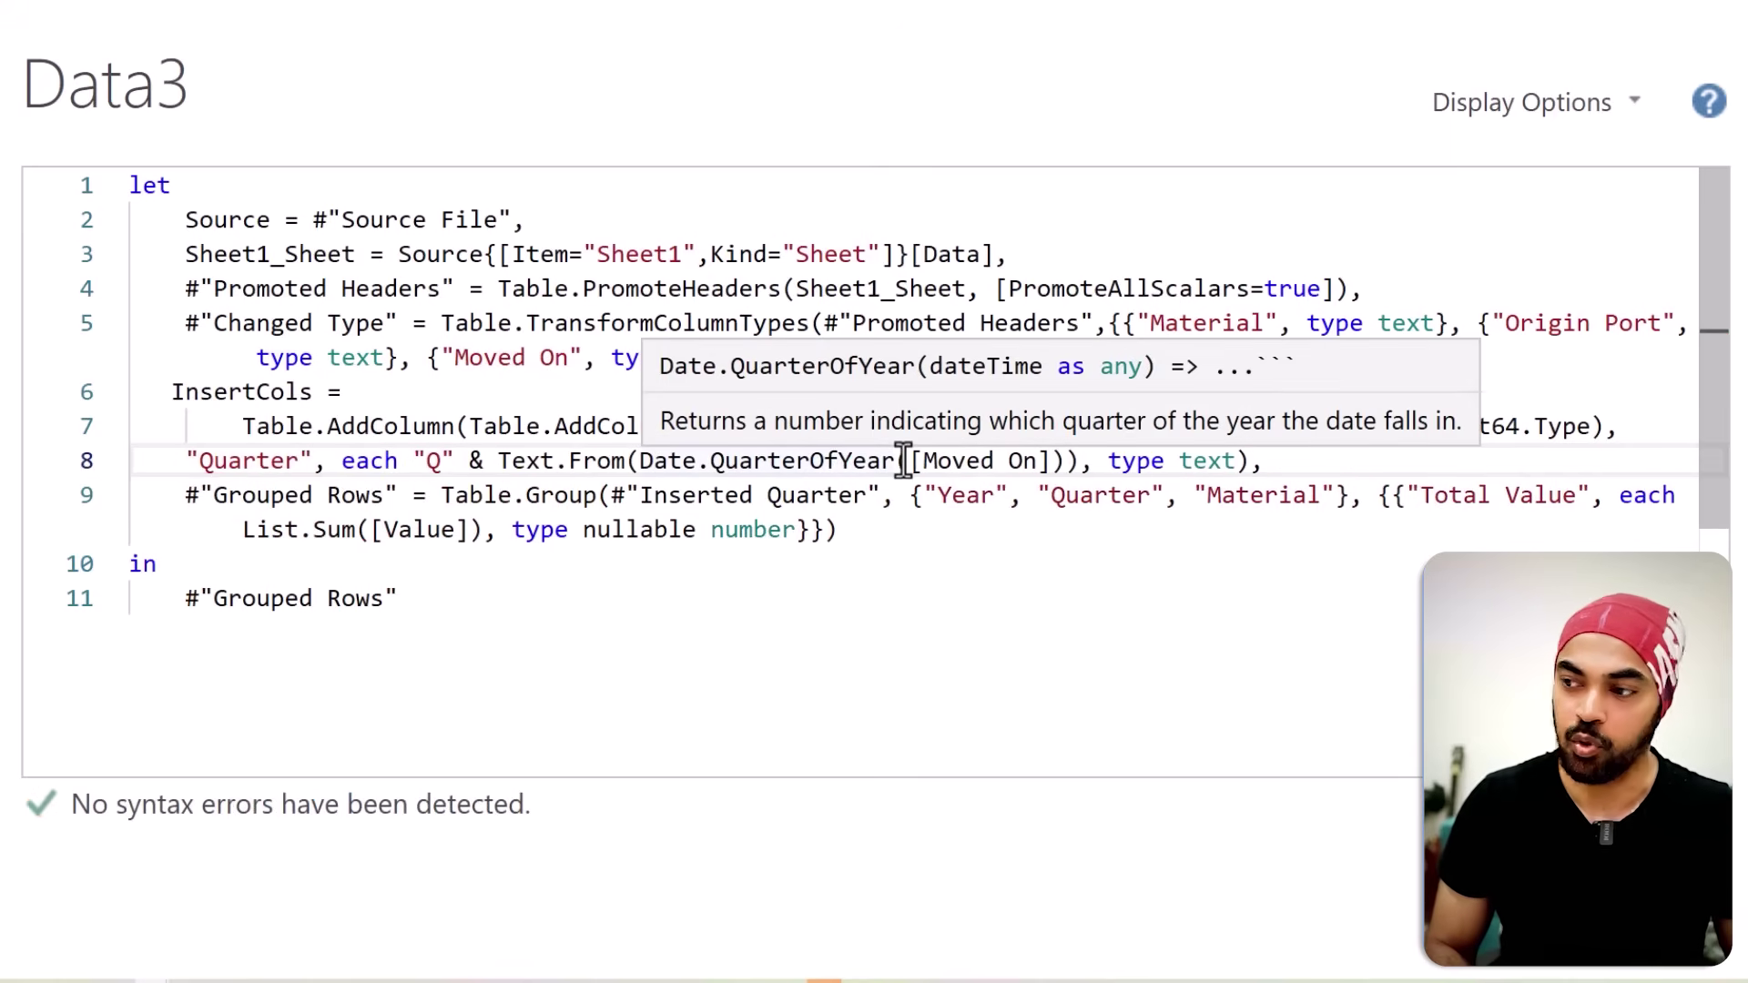
pyautogui.press('Tab')
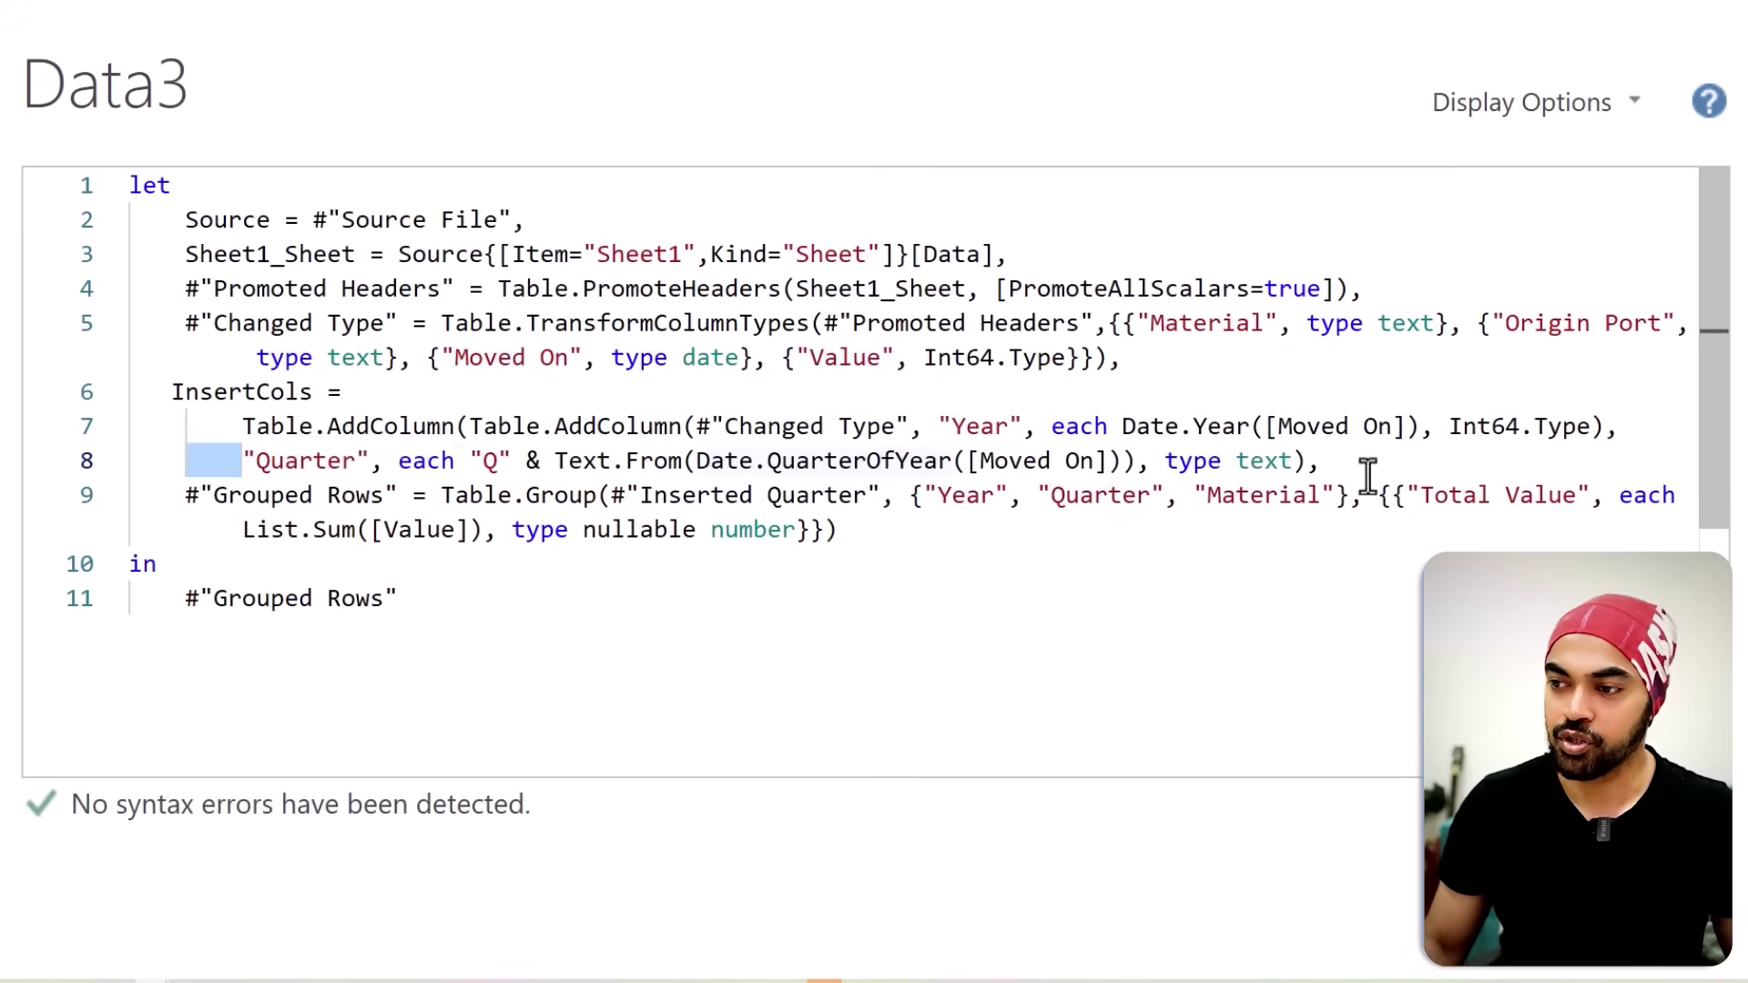
pyautogui.click(1300, 461)
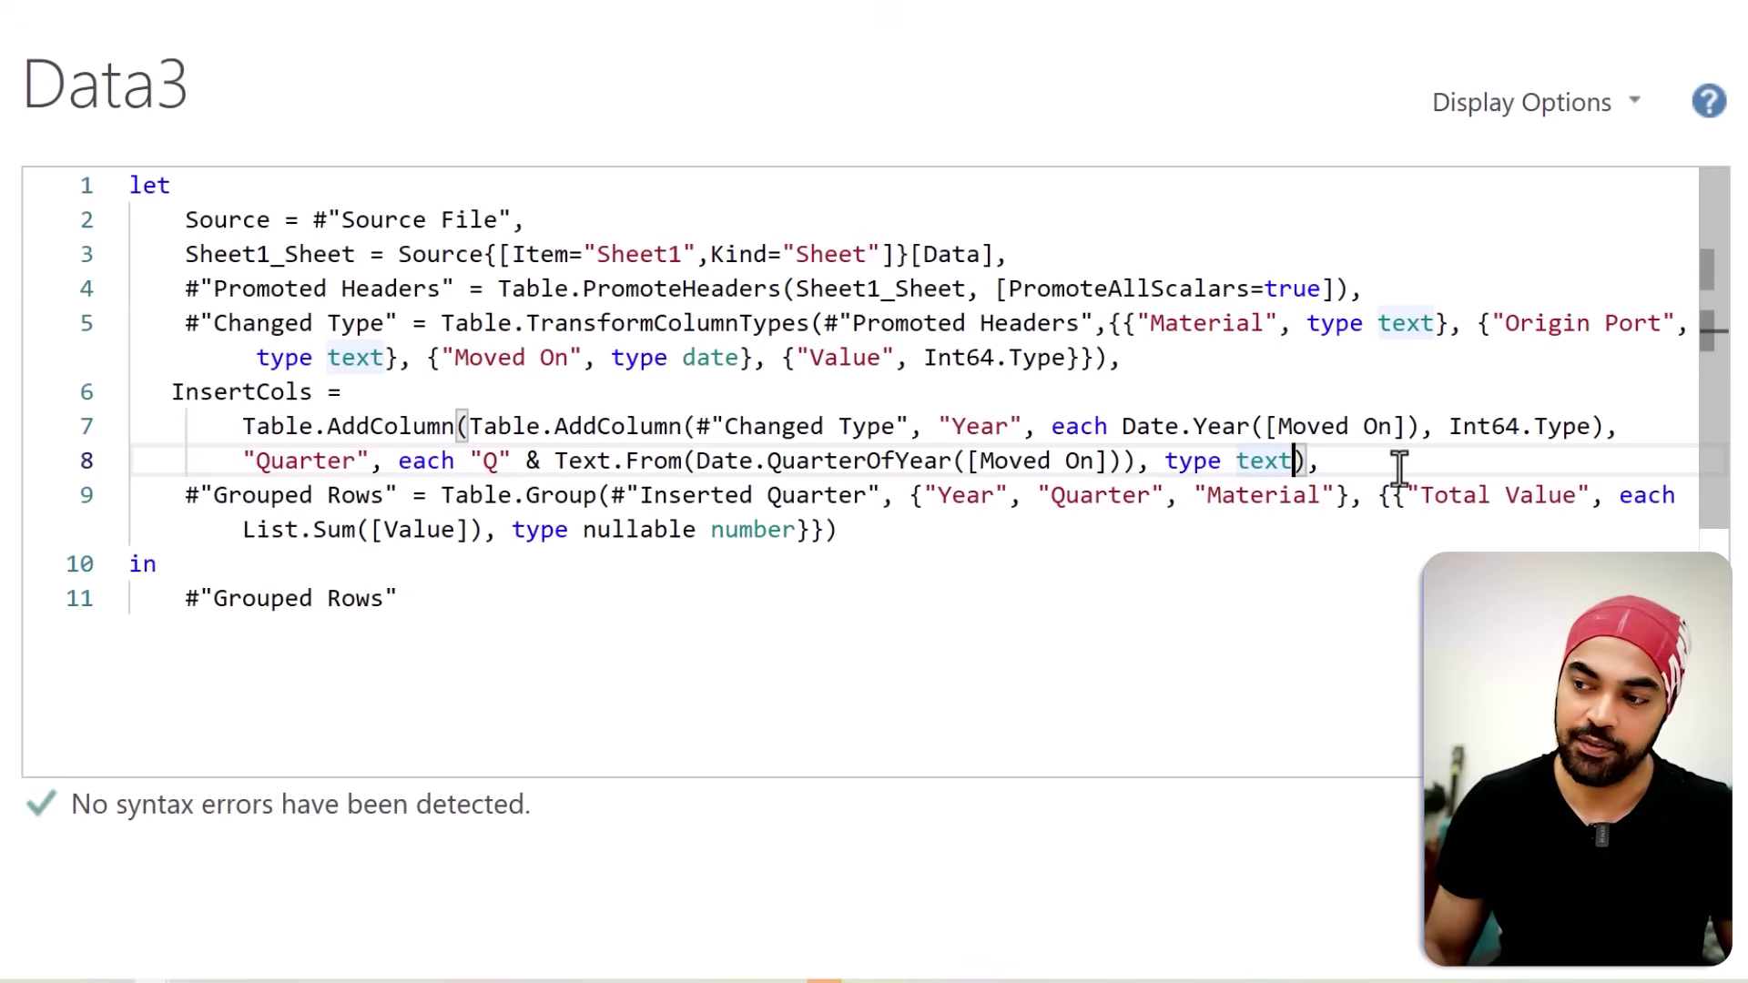
pyautogui.click(1398, 462)
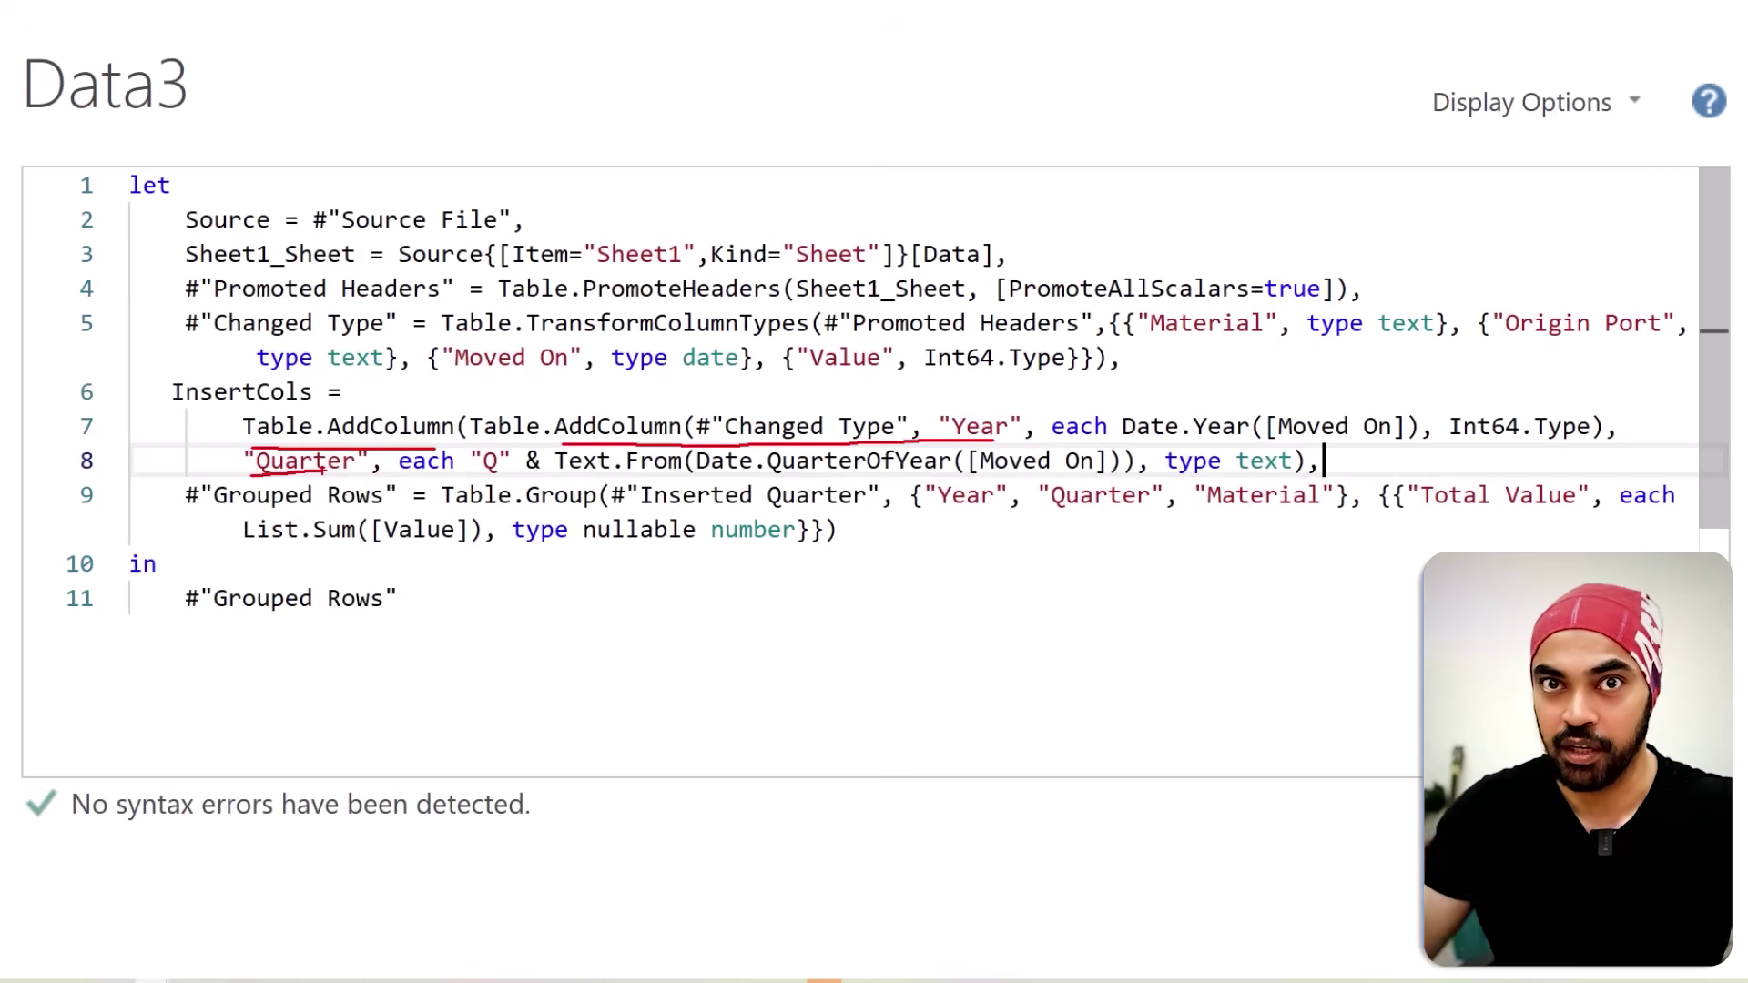
# Step: Replace the #"Inserted Quarter" reference in the Grouped Rows formula with InsertCols
pyautogui.moveTo(278, 373)
pyautogui.mouseDown()
pyautogui.moveTo(159, 390)
pyautogui.moveTo(321, 382)
pyautogui.moveTo(270, 373)
pyautogui.moveTo(150, 448)
pyautogui.moveTo(178, 558)
pyautogui.moveTo(542, 582)
pyautogui.mouseUp()
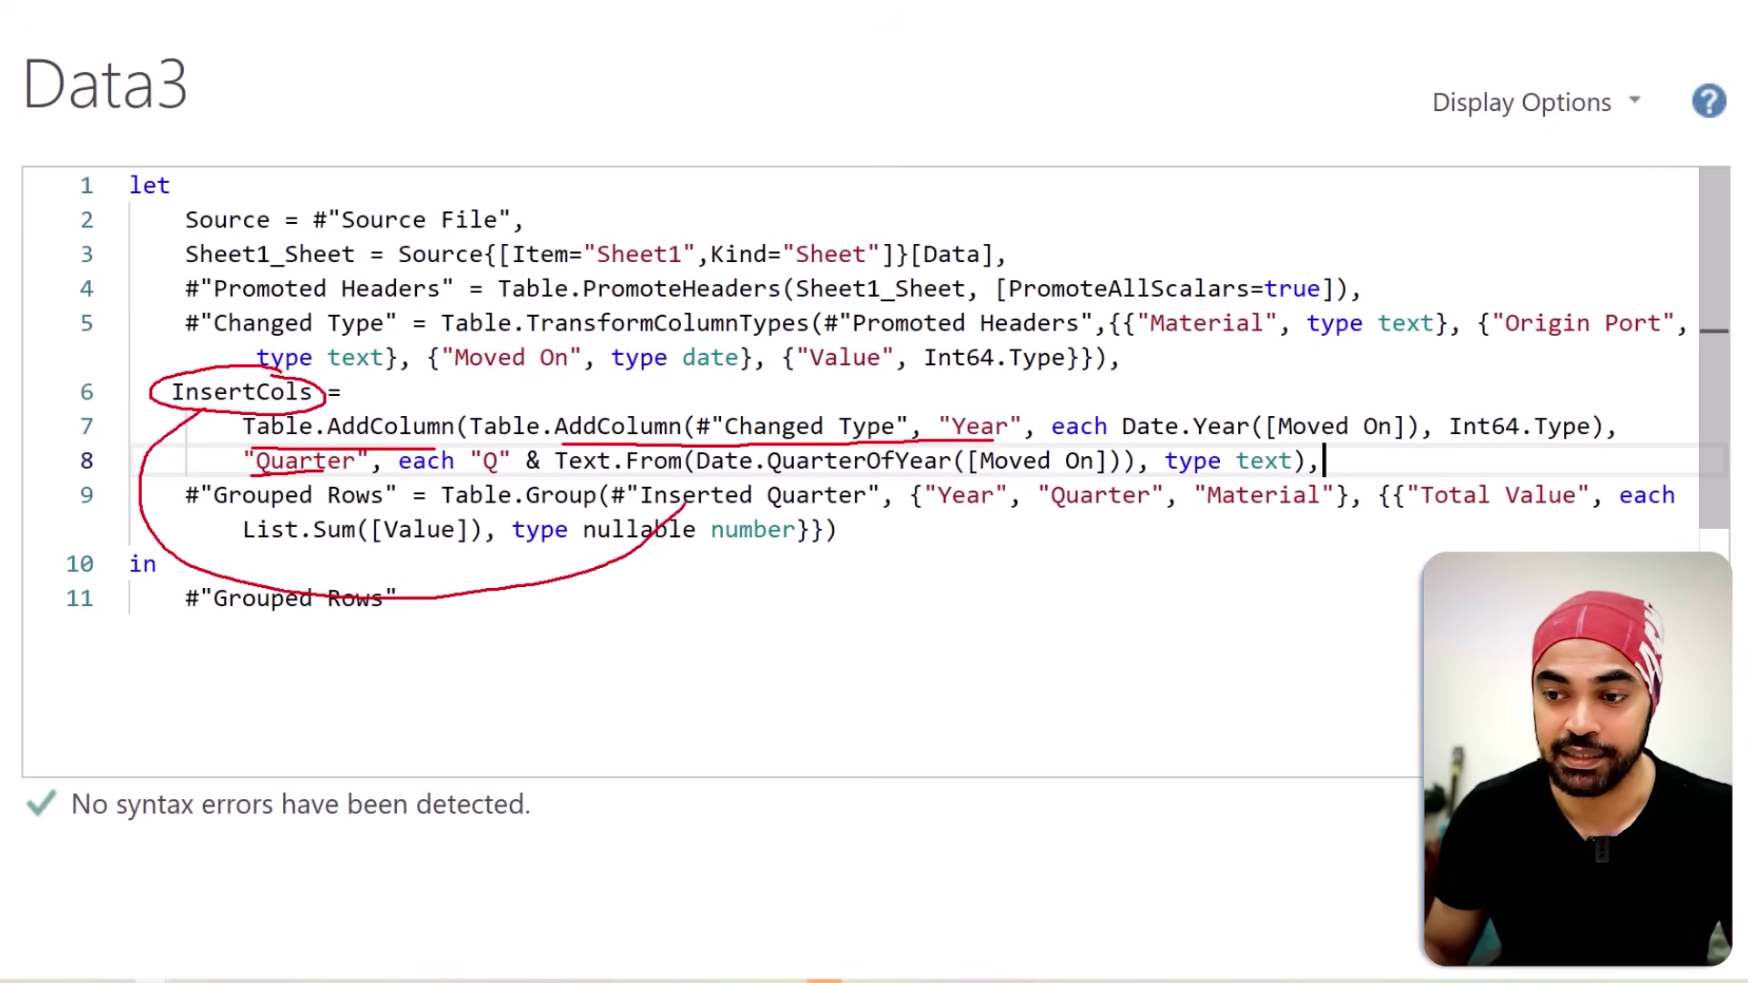
pyautogui.press('Escape')
pyautogui.moveTo(614, 496); pyautogui.dragTo(885, 501)
pyautogui.write('Ins')
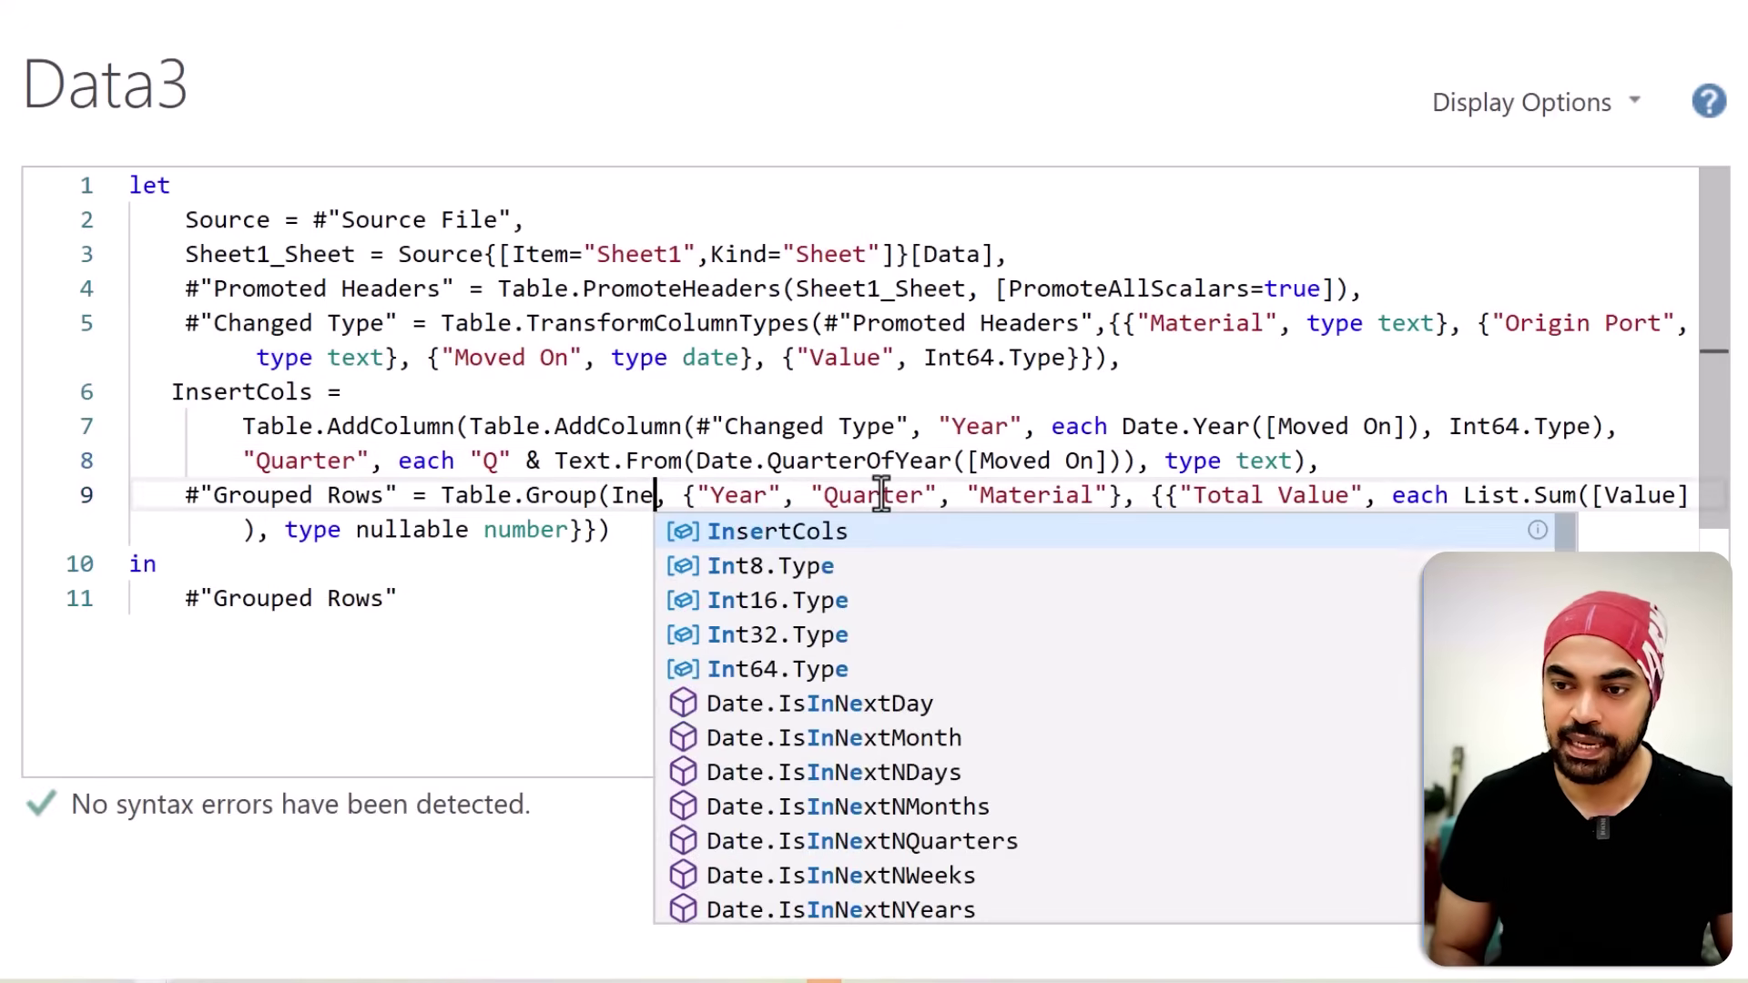
pyautogui.press('Tab')
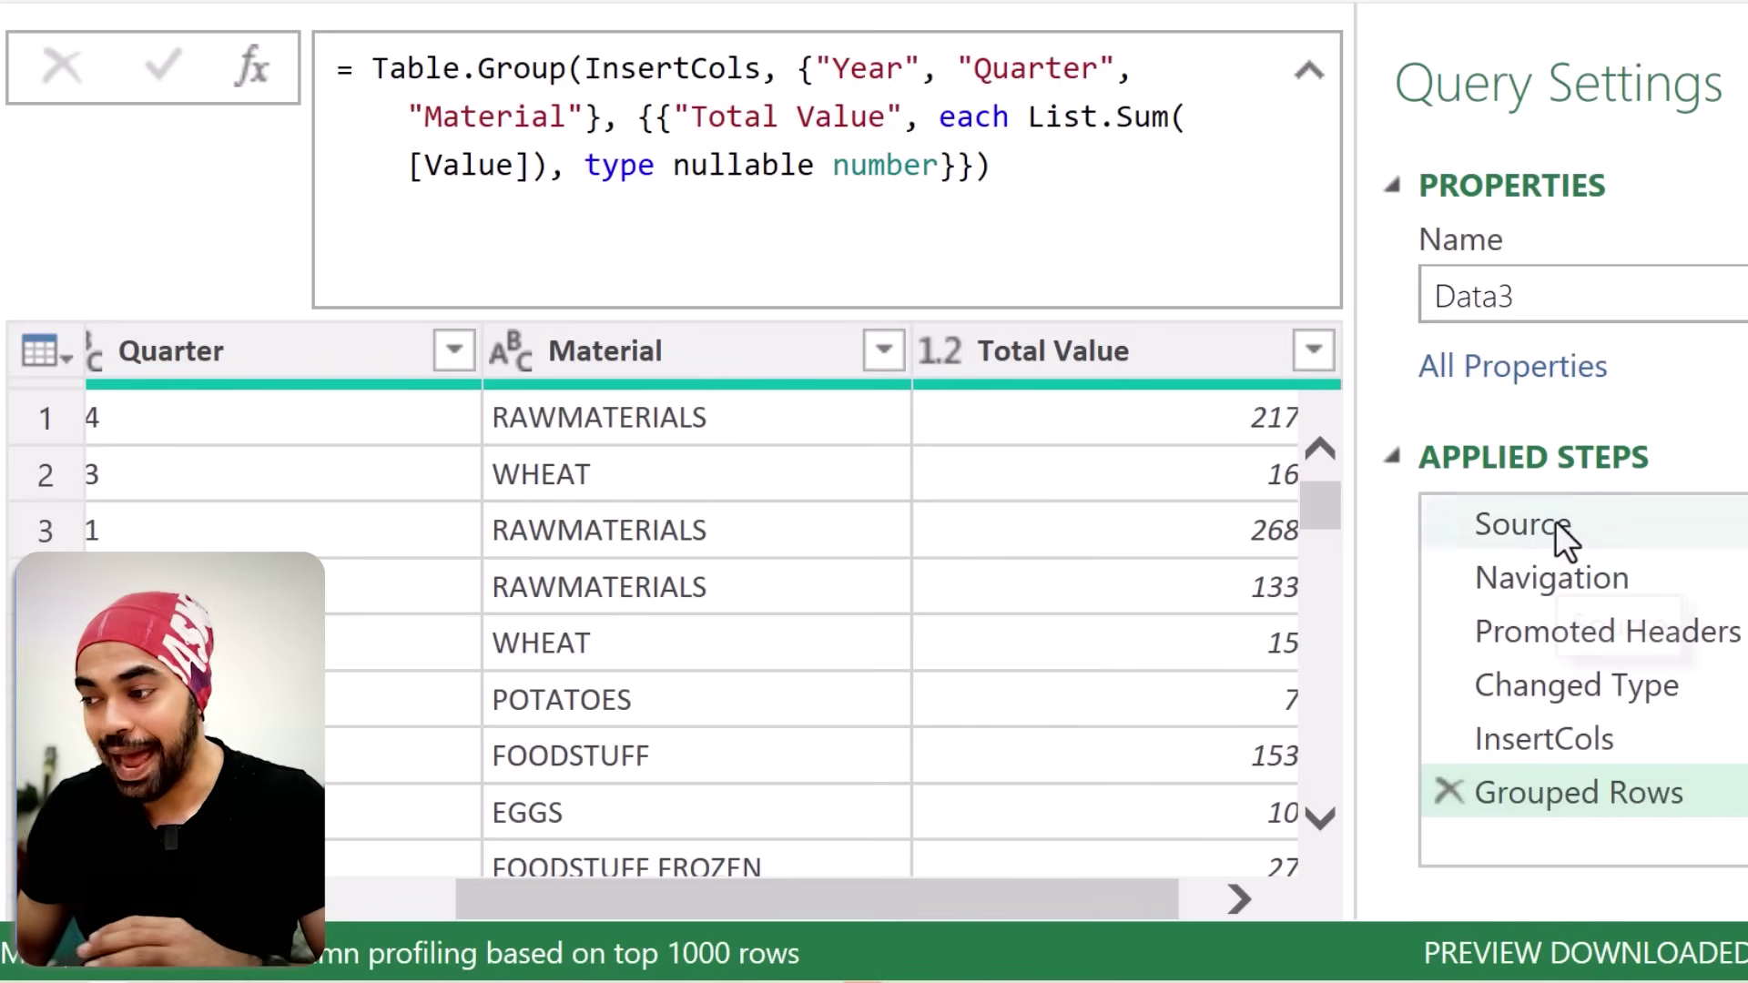
# Step: Review the applied steps of Data3 from Source through Grouped Rows, checking each step's formula and output
pyautogui.click(1560, 592)
pyautogui.click(1554, 631)
pyautogui.click(1549, 697)
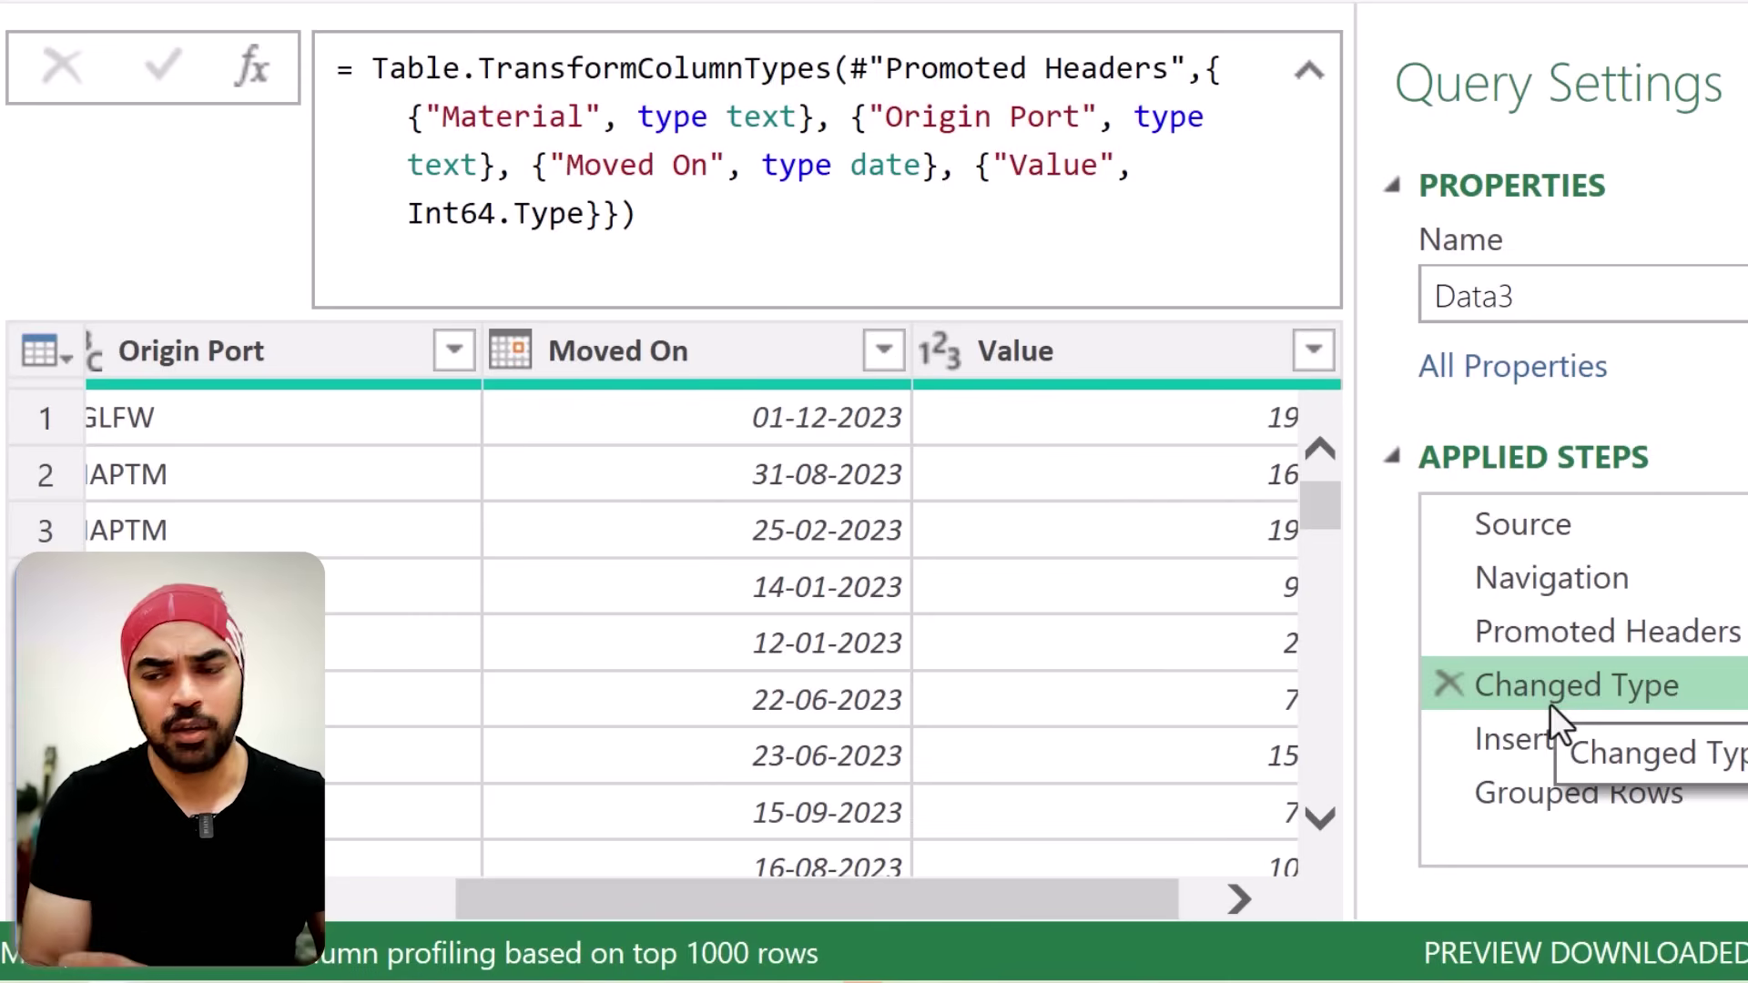
pyautogui.click(1554, 539)
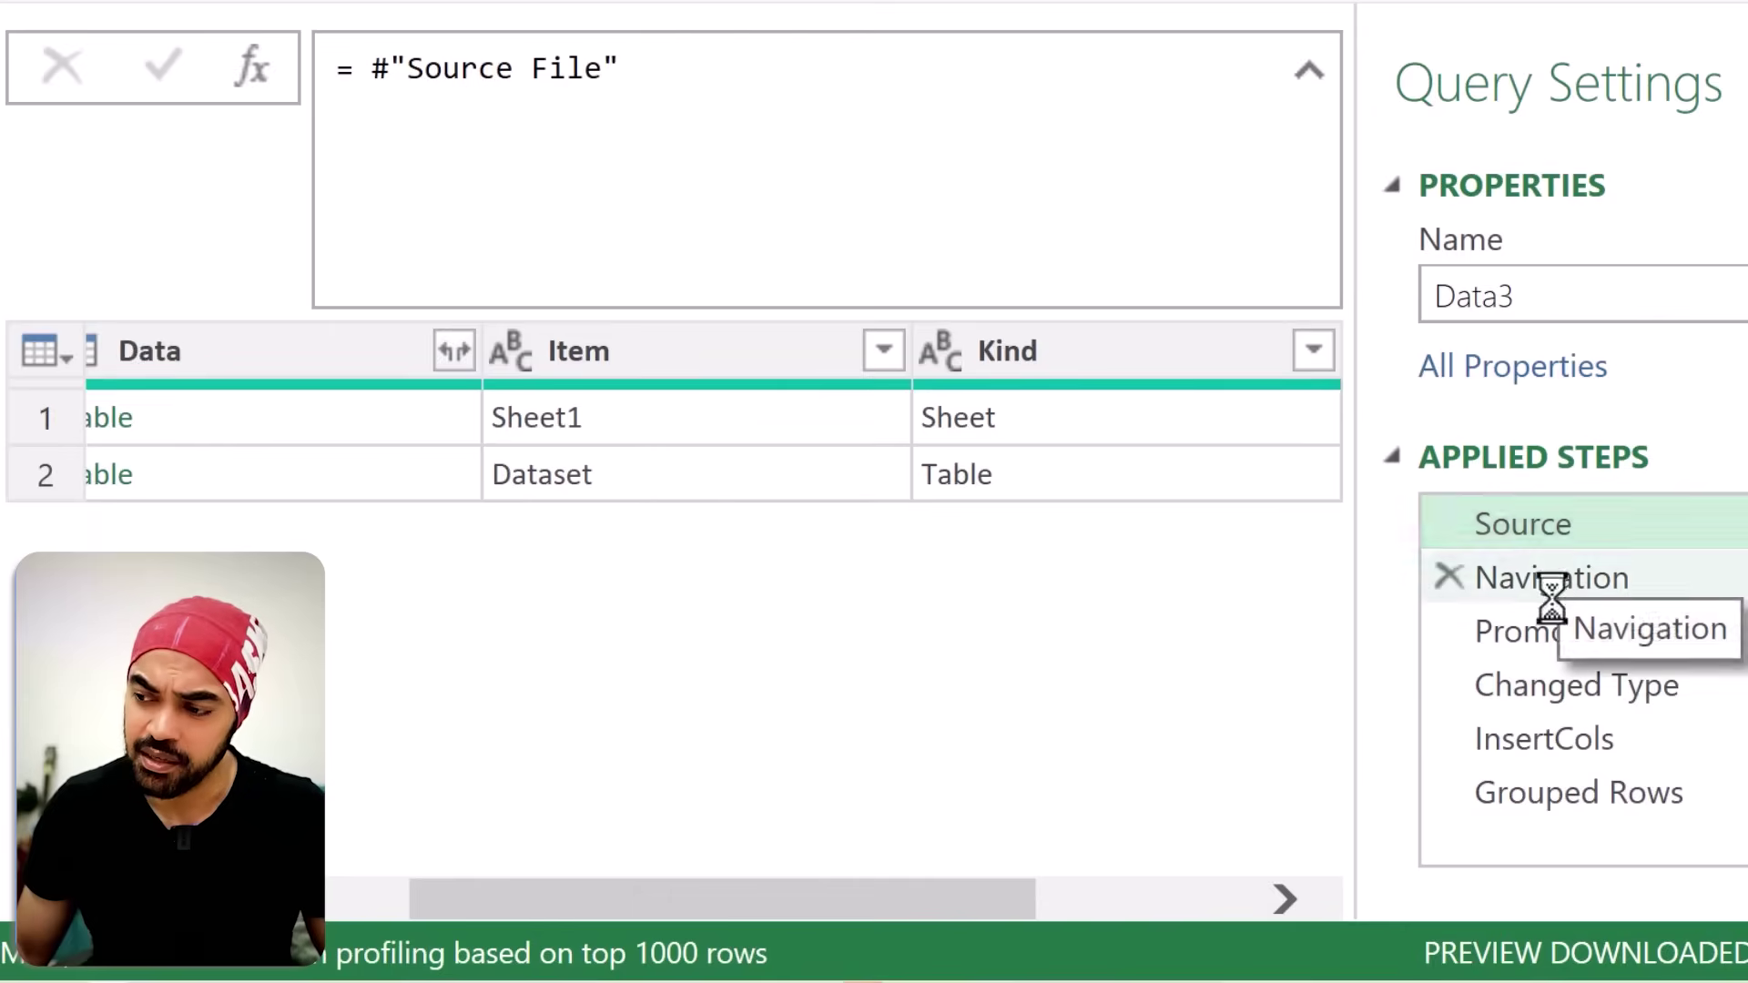
pyautogui.click(1551, 582)
pyautogui.click(1553, 634)
pyautogui.click(1554, 696)
pyautogui.click(1553, 739)
pyautogui.click(1558, 794)
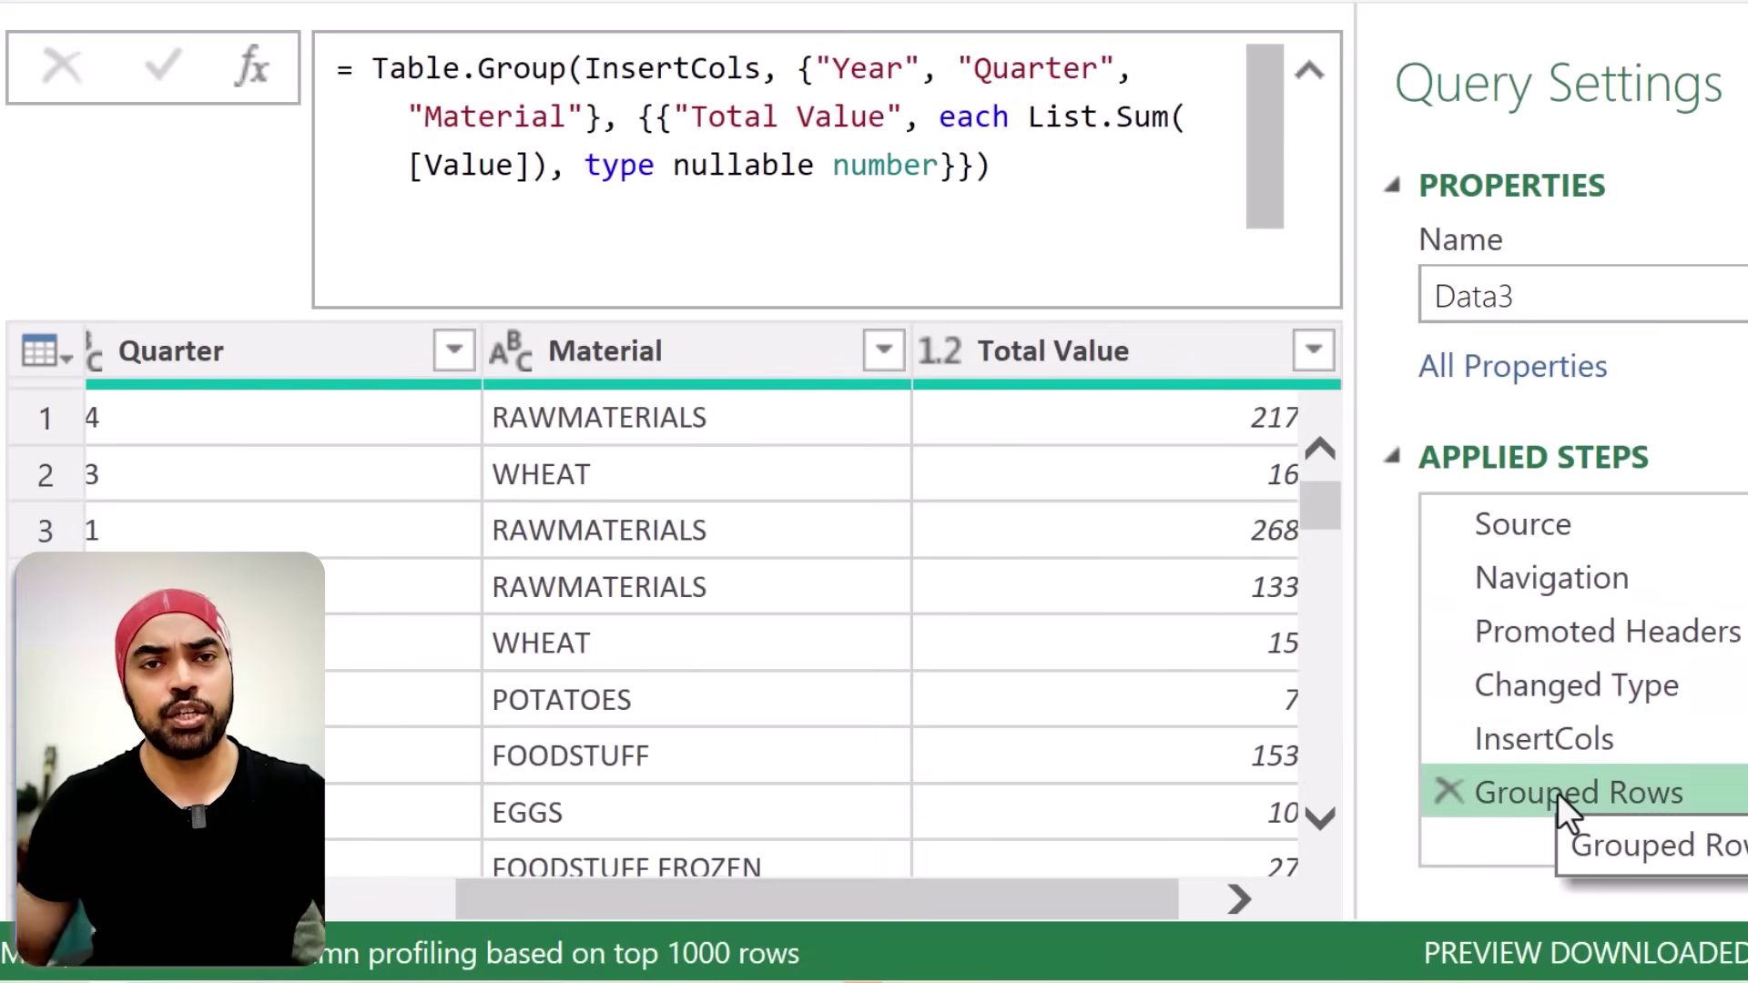